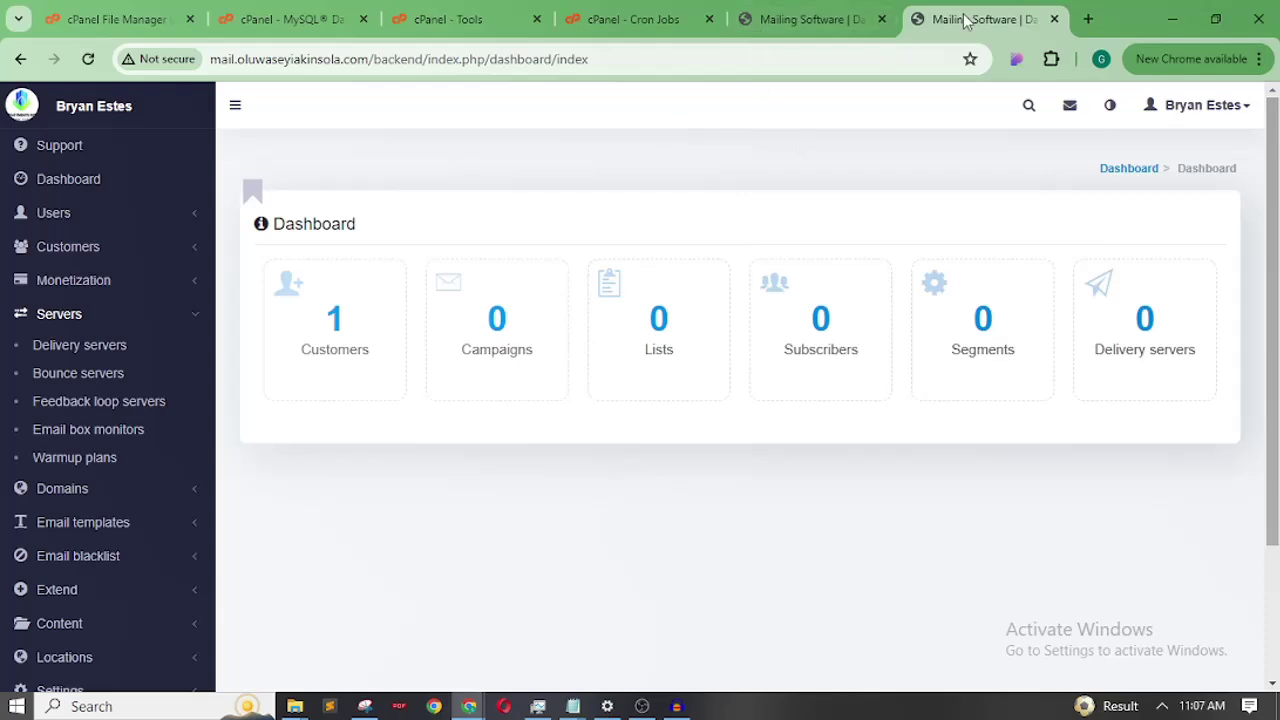
- Look through the customer area's address and its Campaigns, Lists, Email templates and Landing pages sections
click(793, 20)
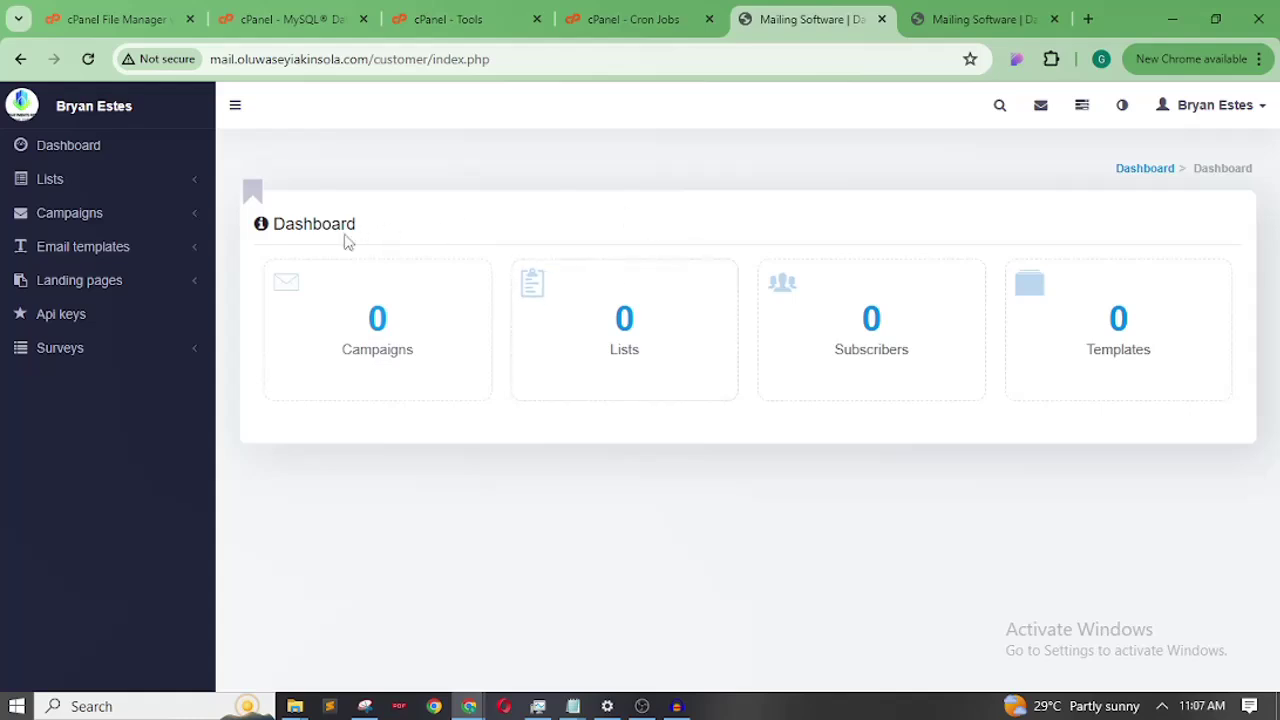
click(529, 60)
click(406, 64)
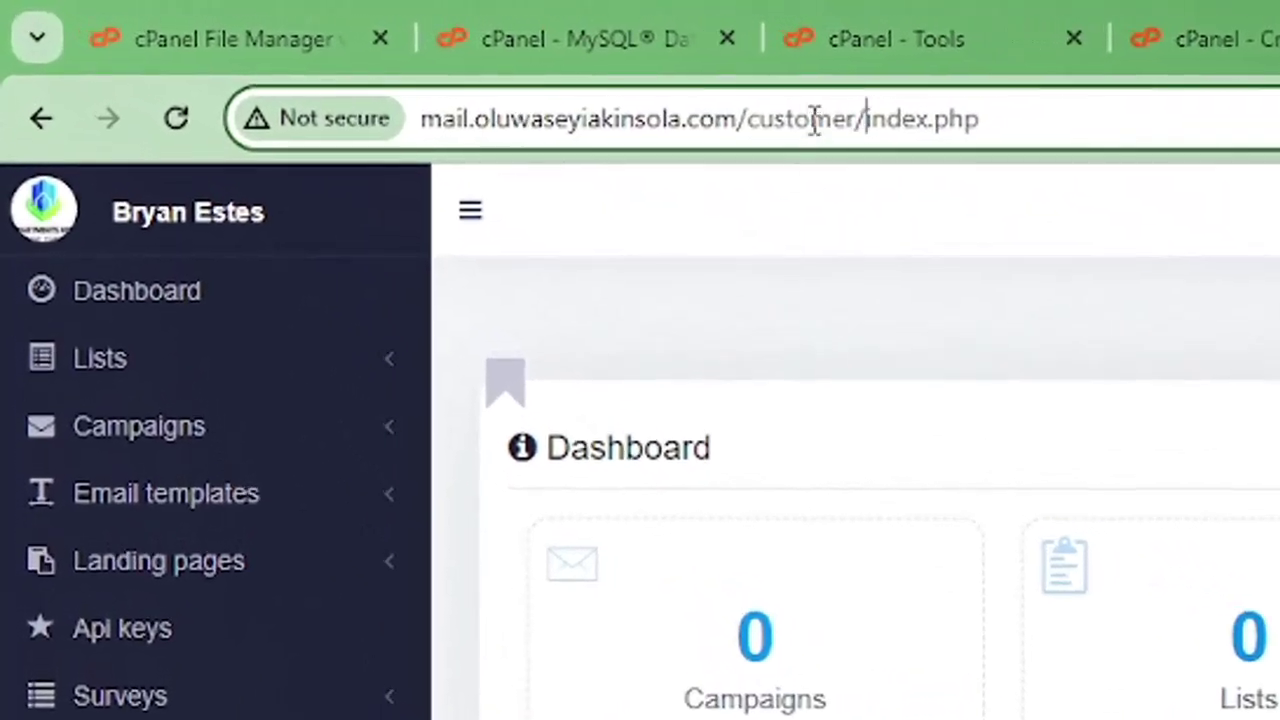
click(816, 120)
click(677, 279)
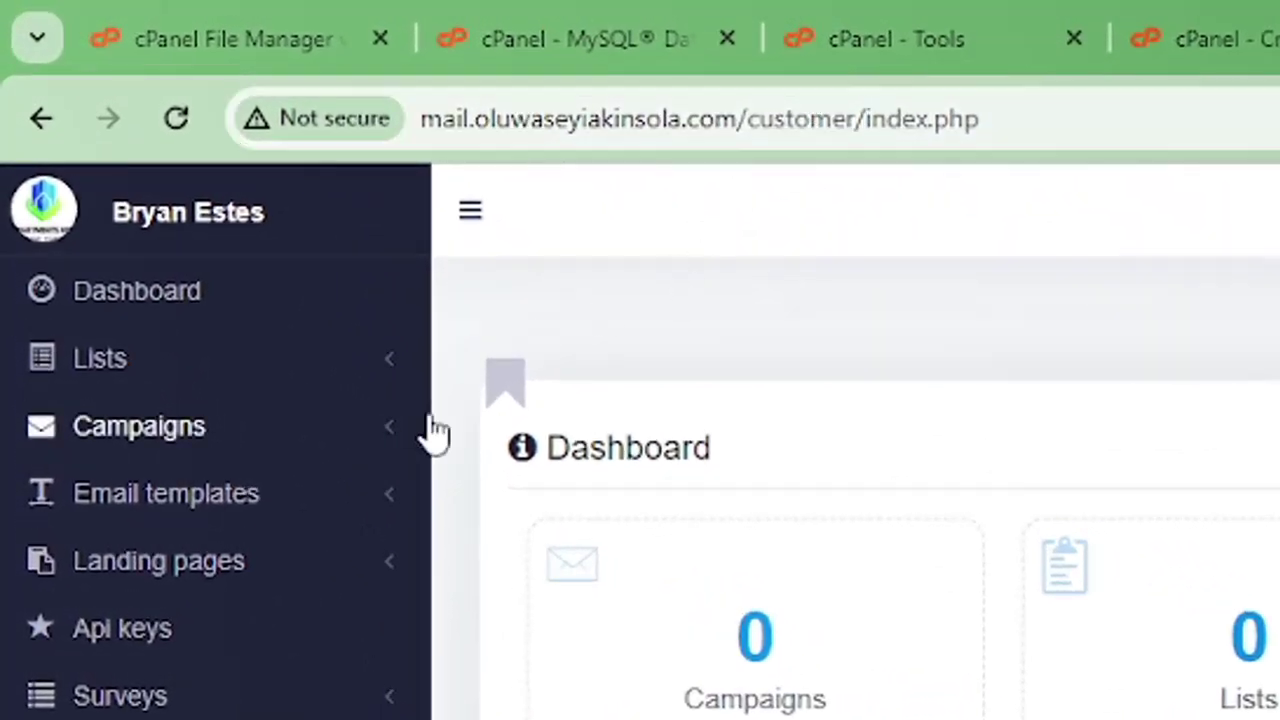
click(398, 452)
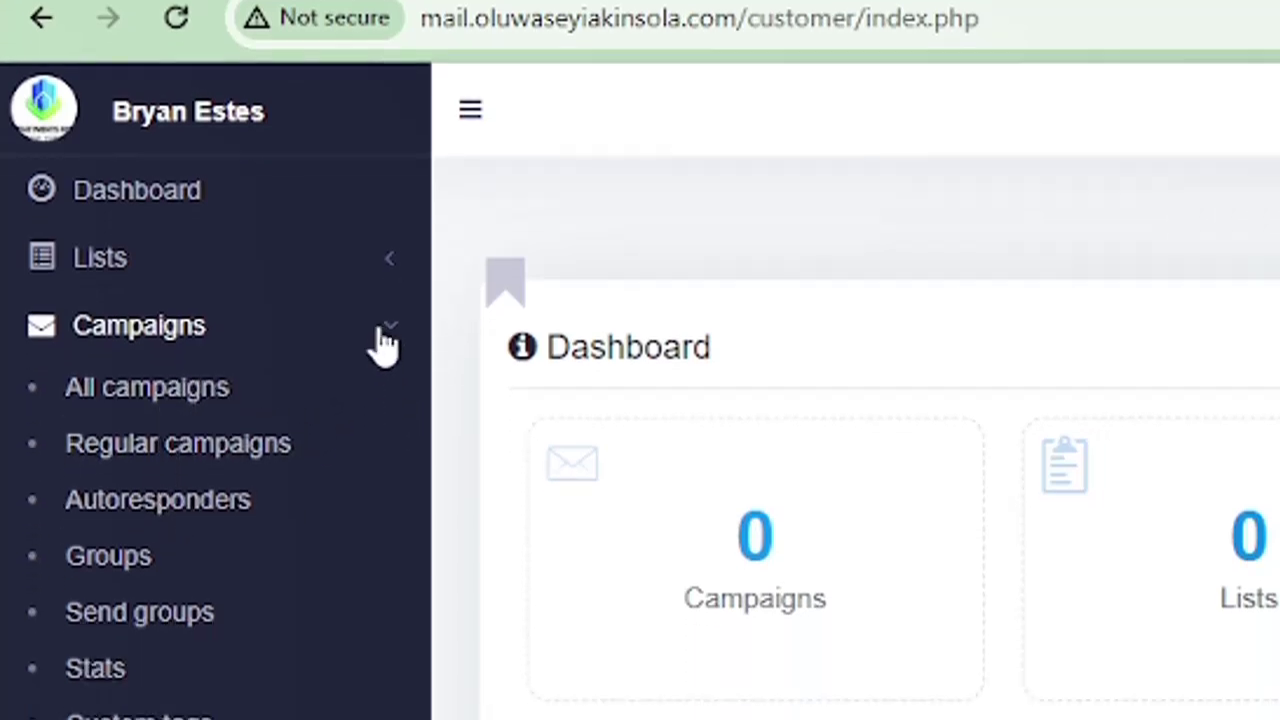
click(380, 430)
click(380, 16)
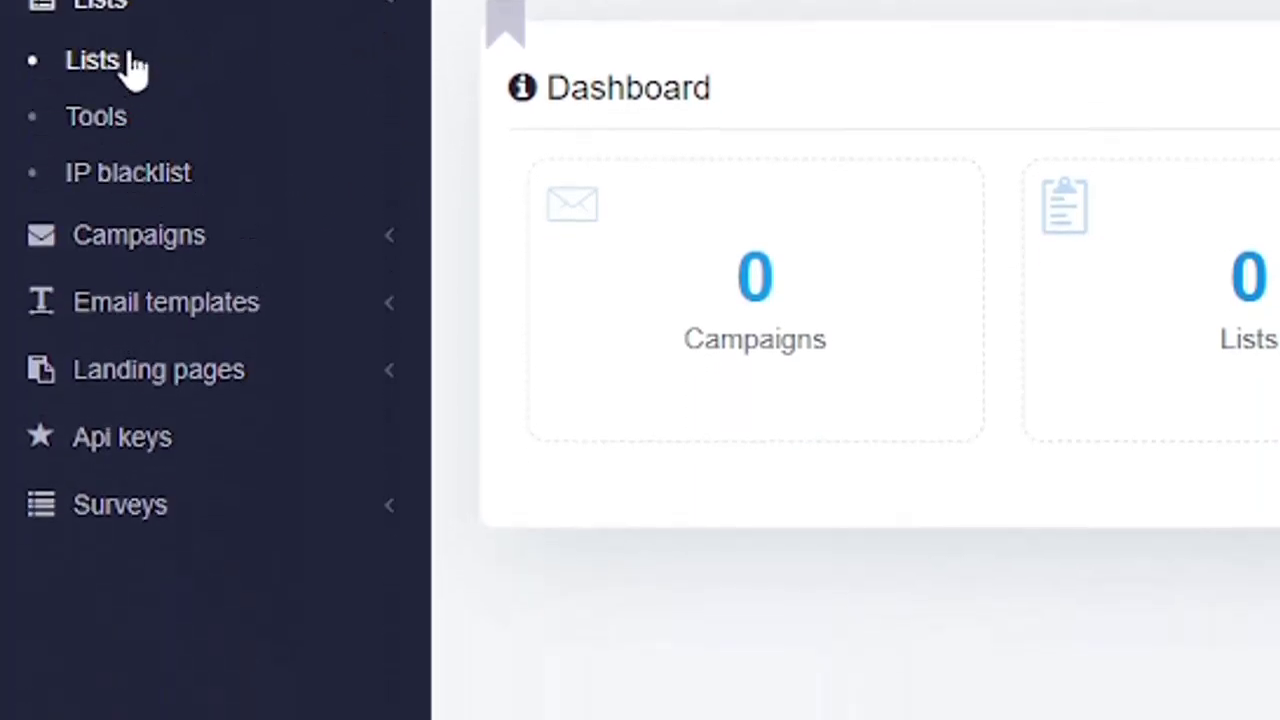
click(398, 12)
click(383, 149)
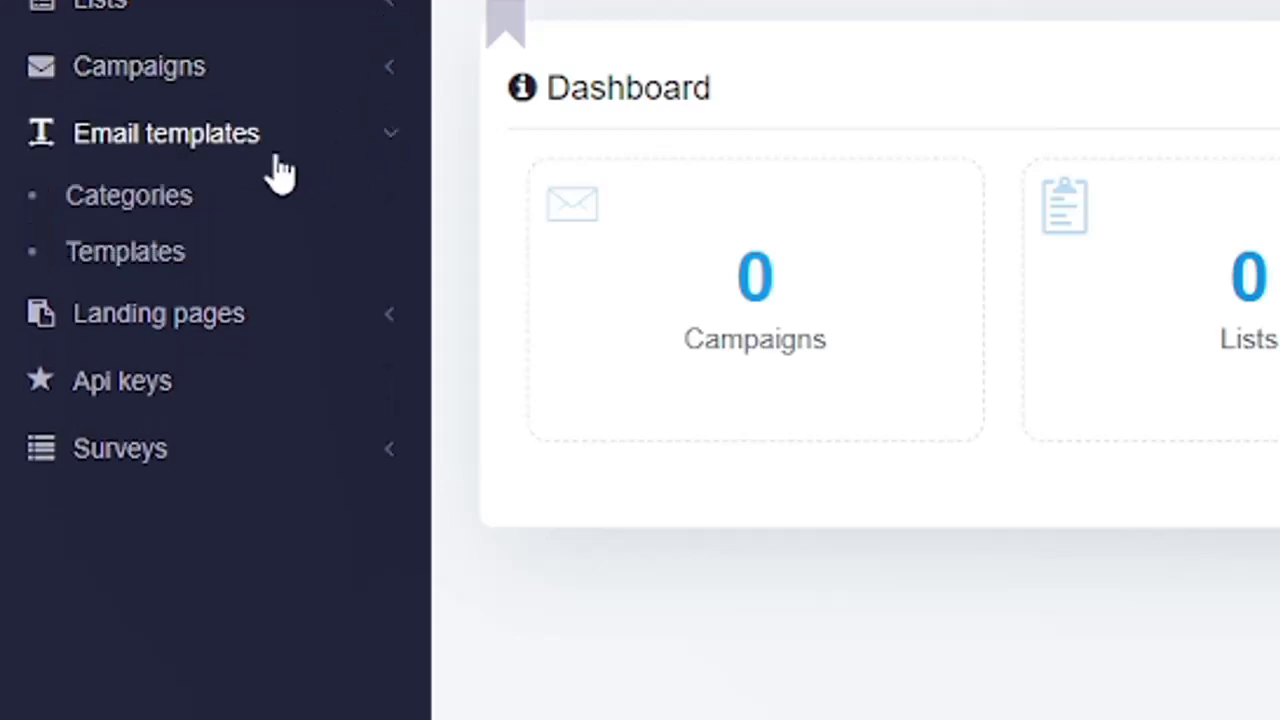
click(394, 151)
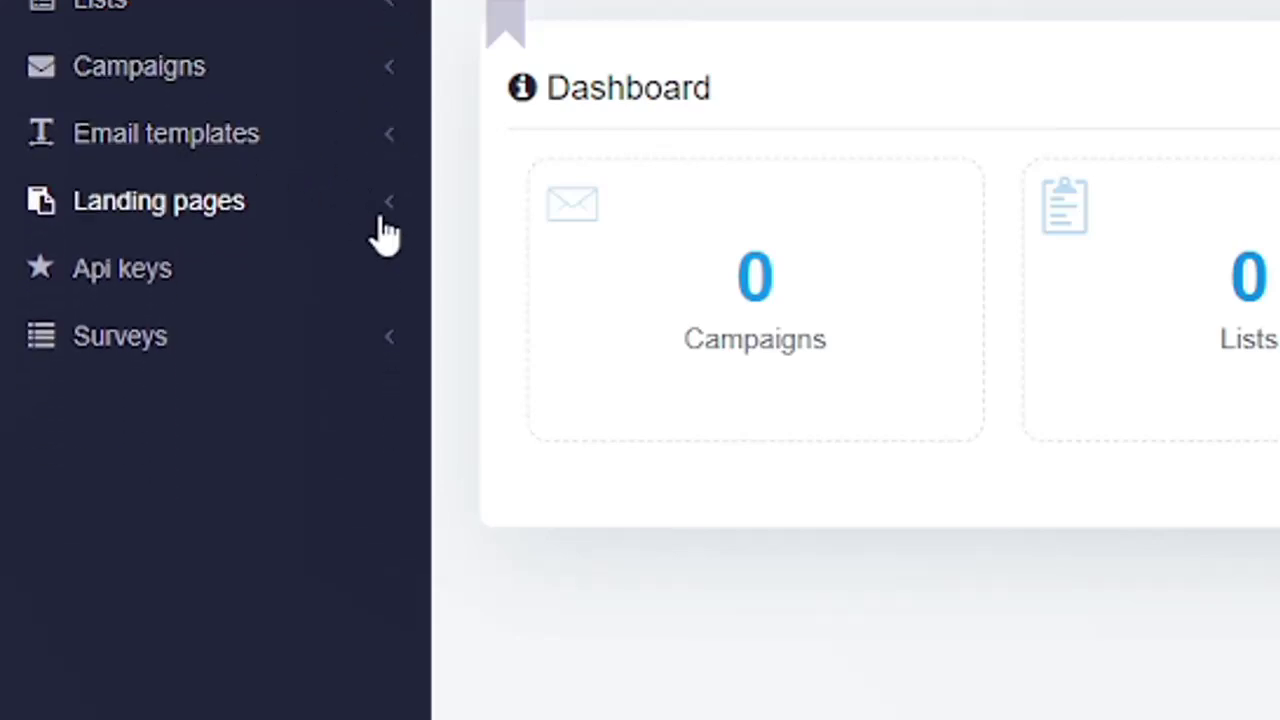
click(395, 227)
click(408, 224)
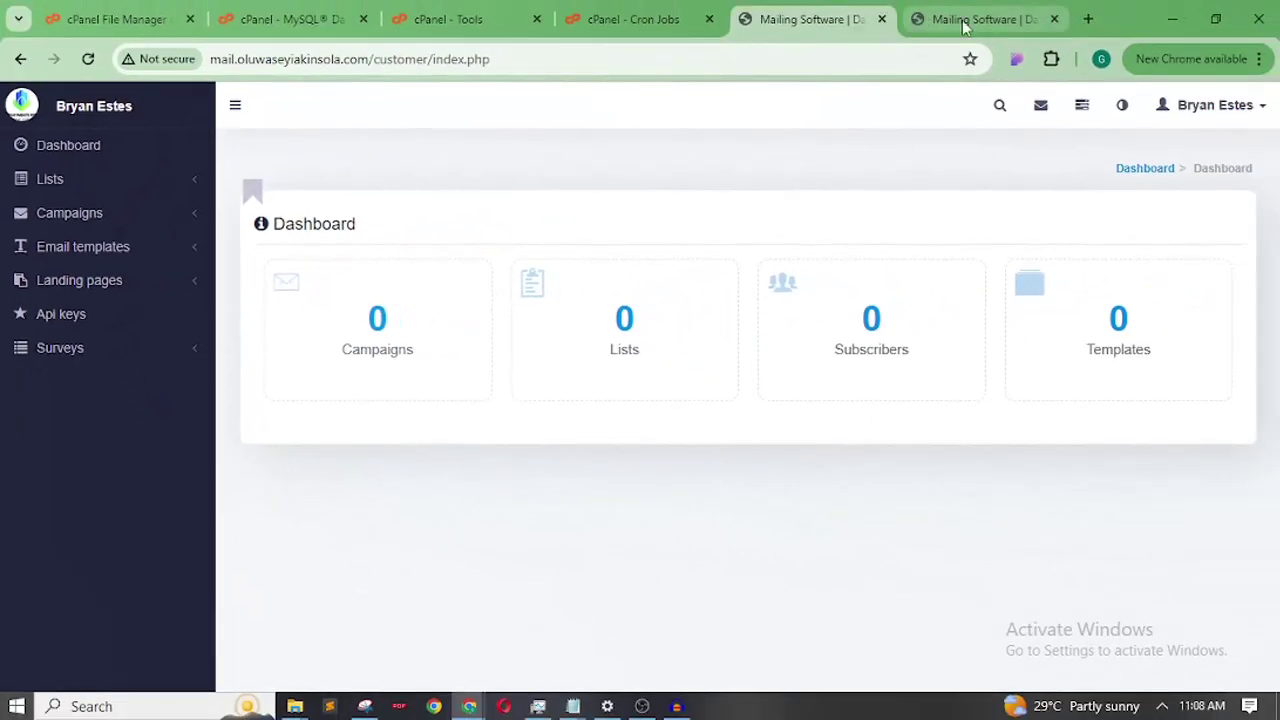
- Switch to the mailing software's backend and open its Delivery servers page in a new browser tab
click(965, 22)
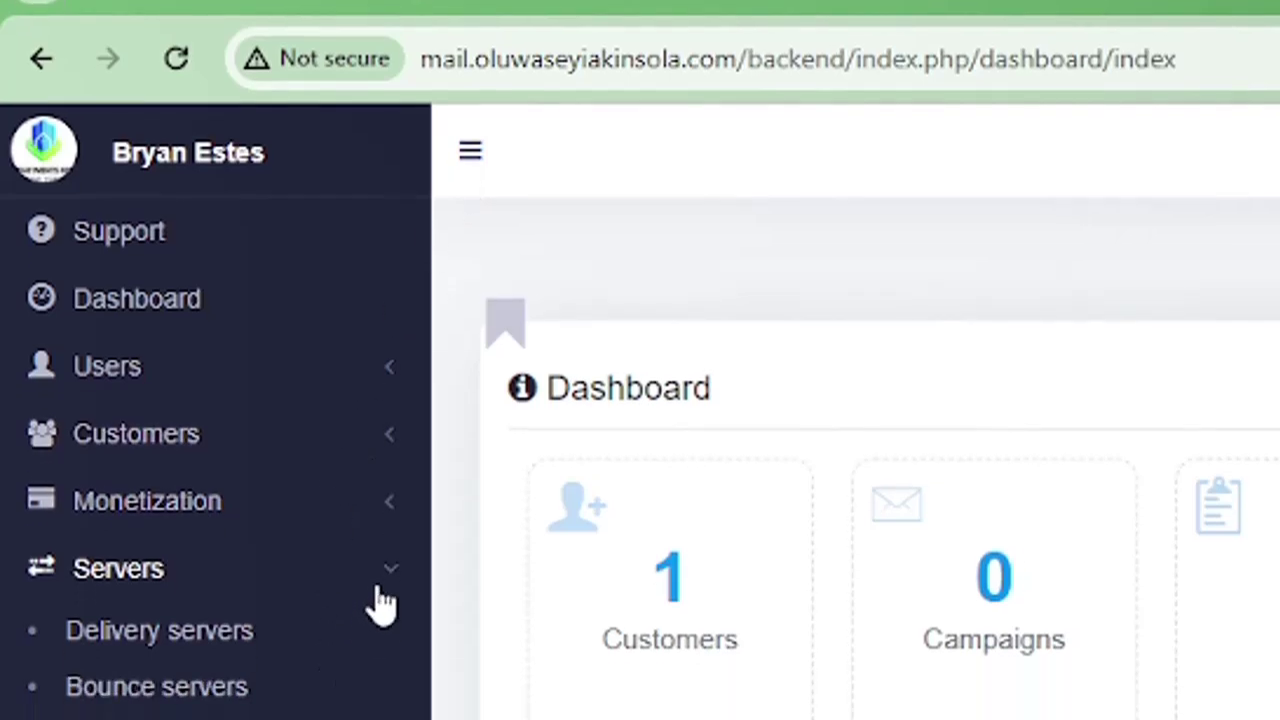
click(378, 640)
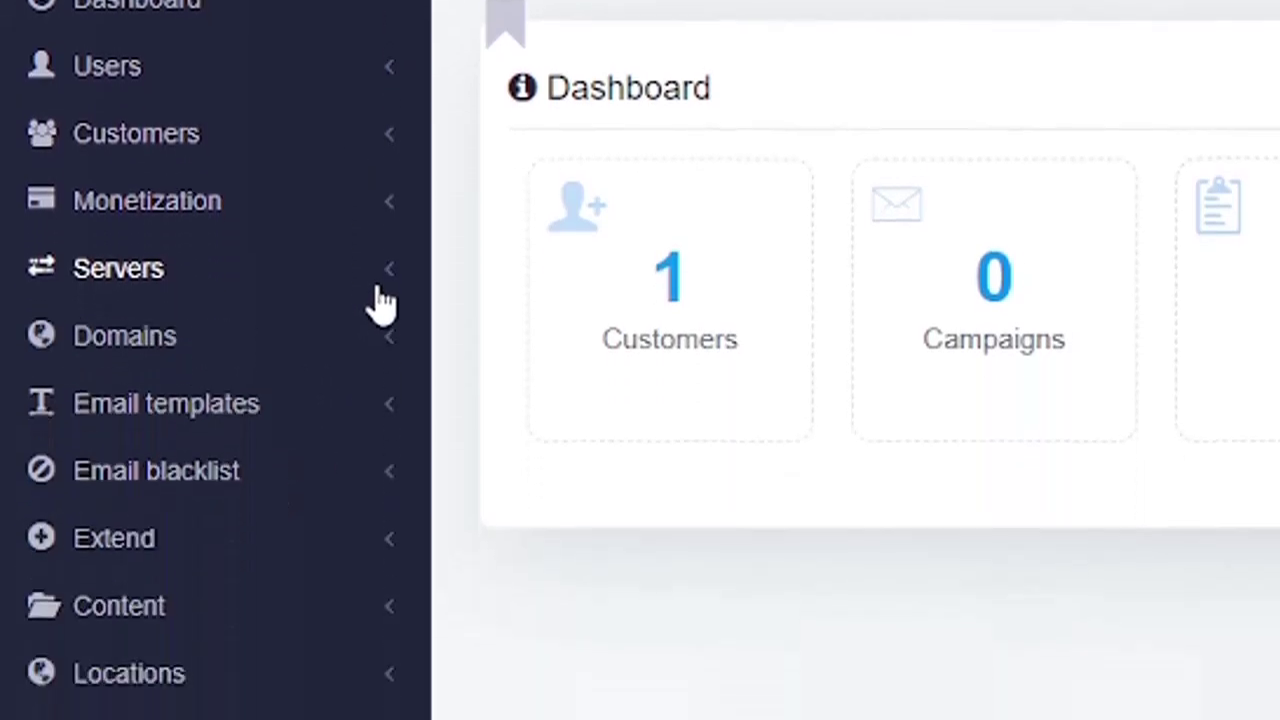
click(383, 300)
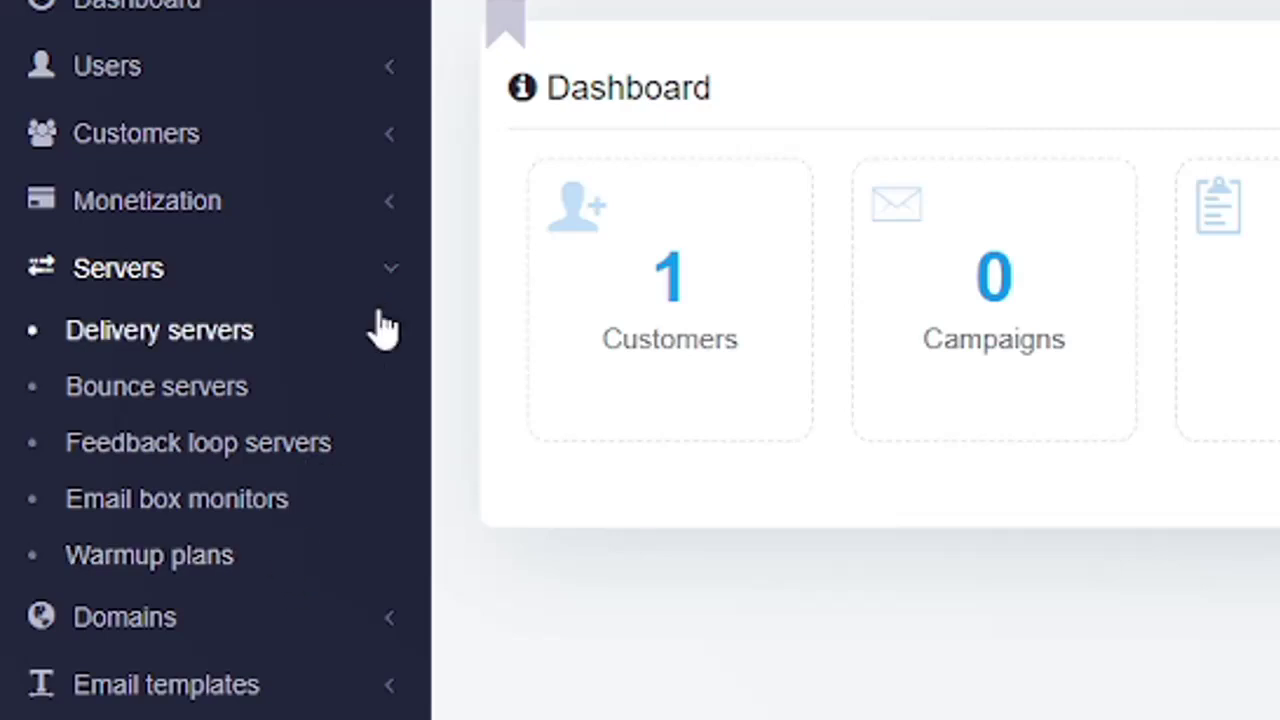
click(388, 280)
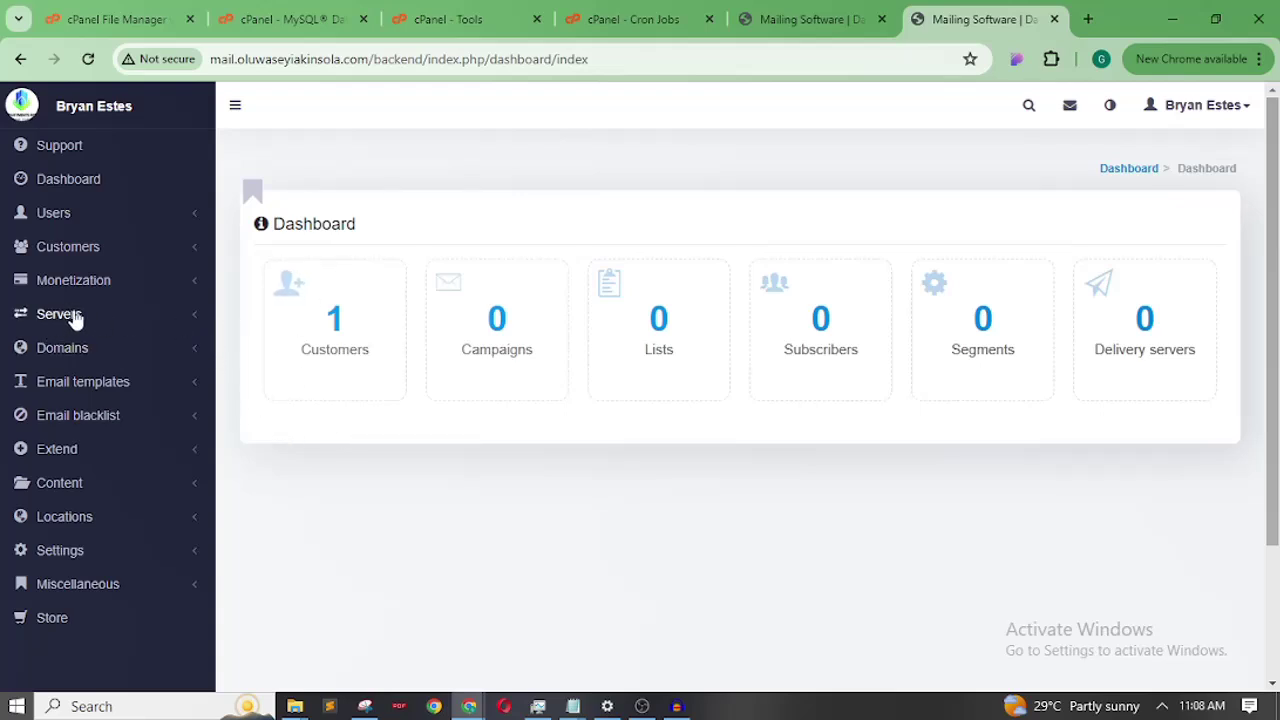
click(200, 320)
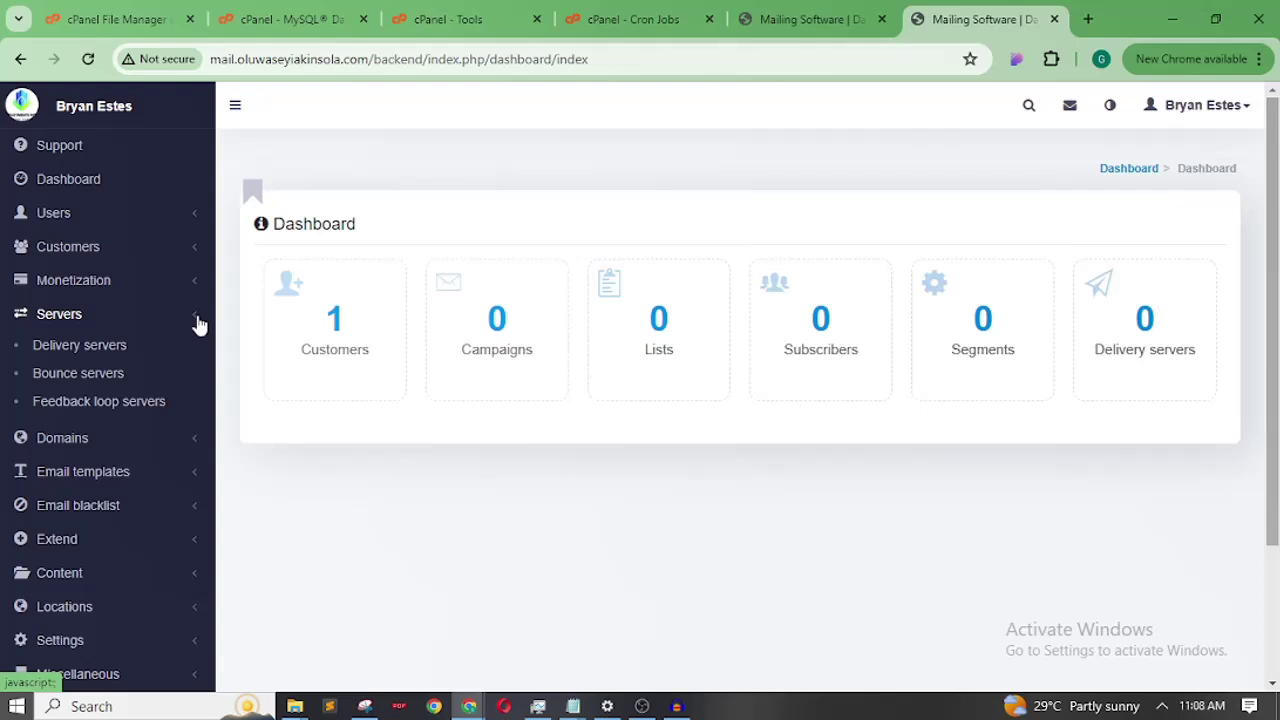
right_click(93, 344)
click(156, 364)
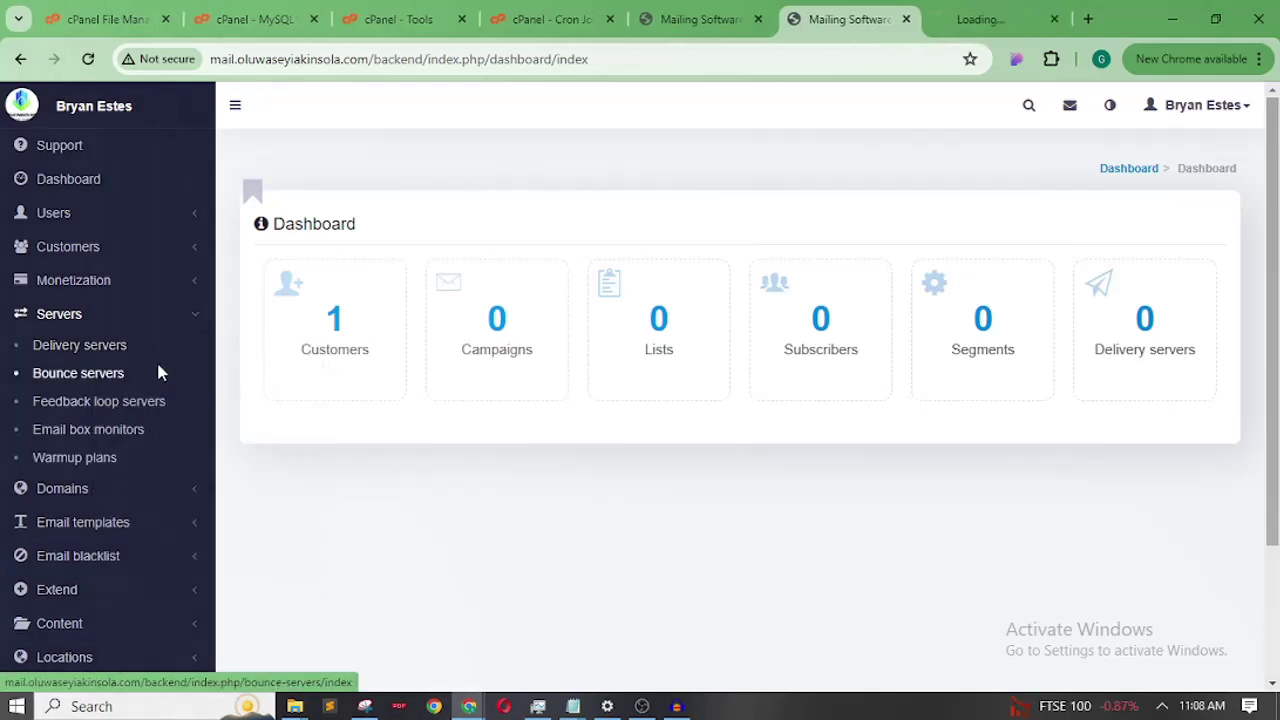
click(995, 19)
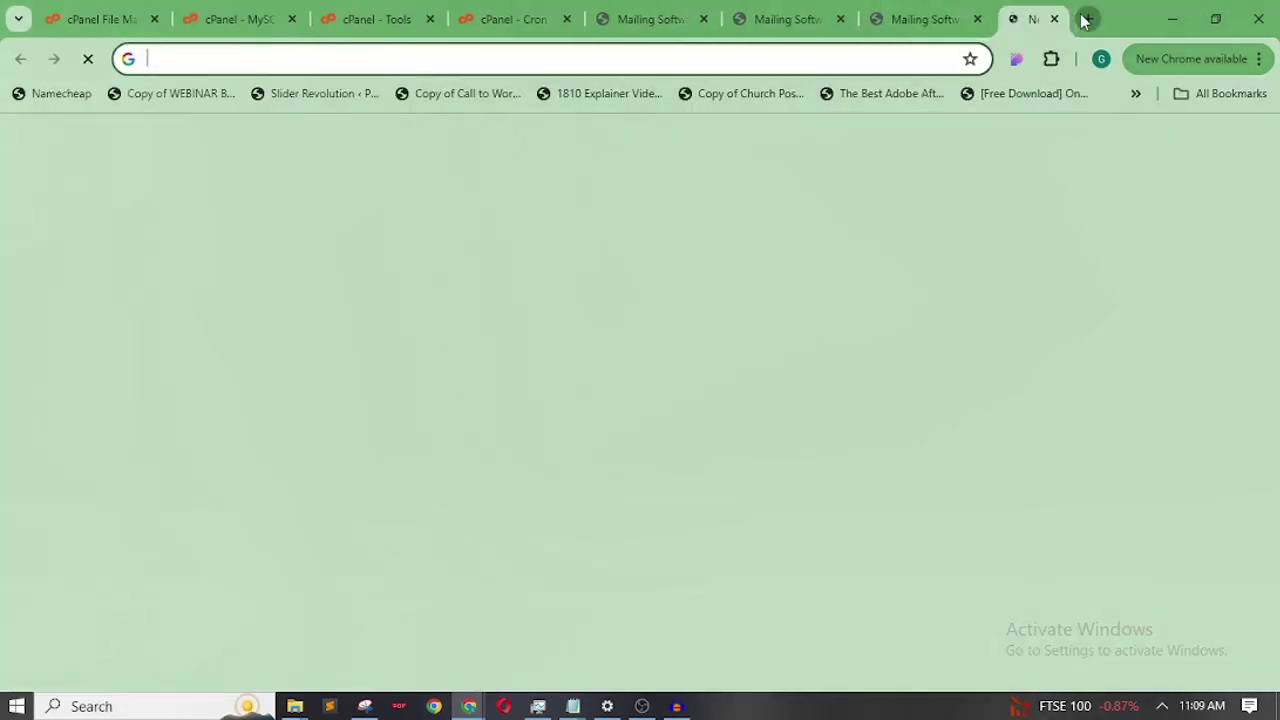
- Open Gmail in a new browser tab
click(1087, 19)
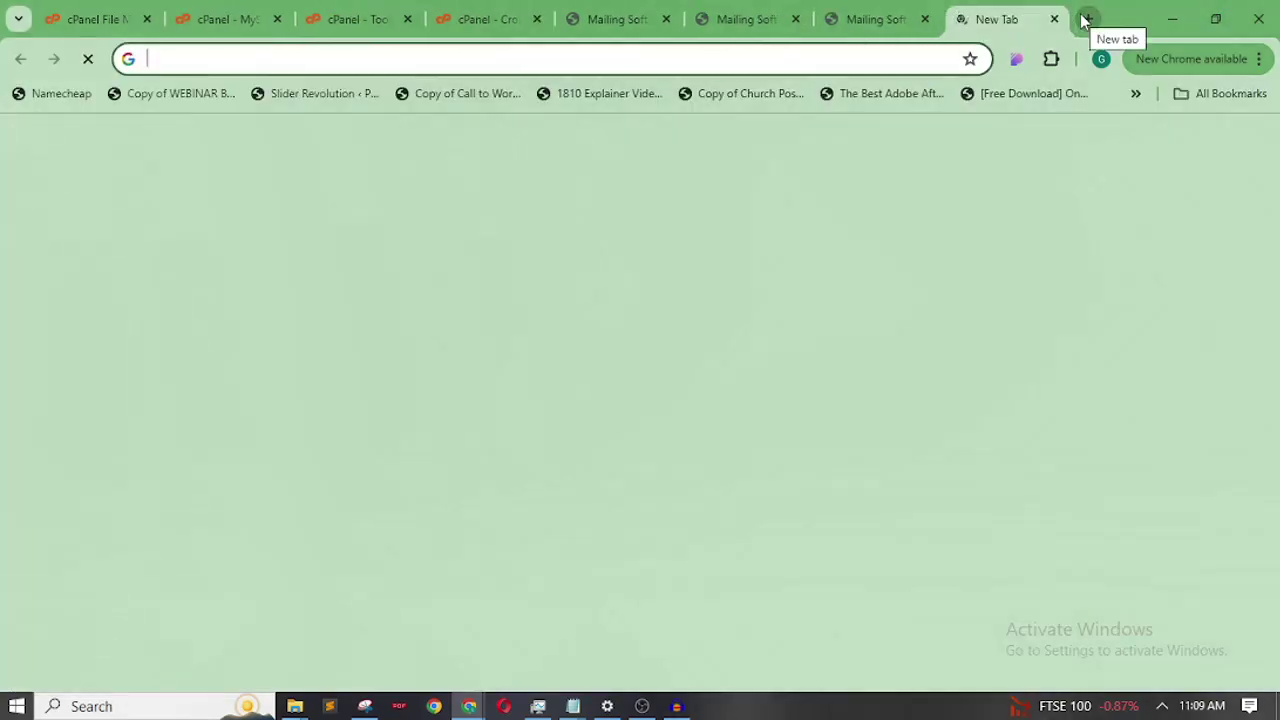
click(815, 62)
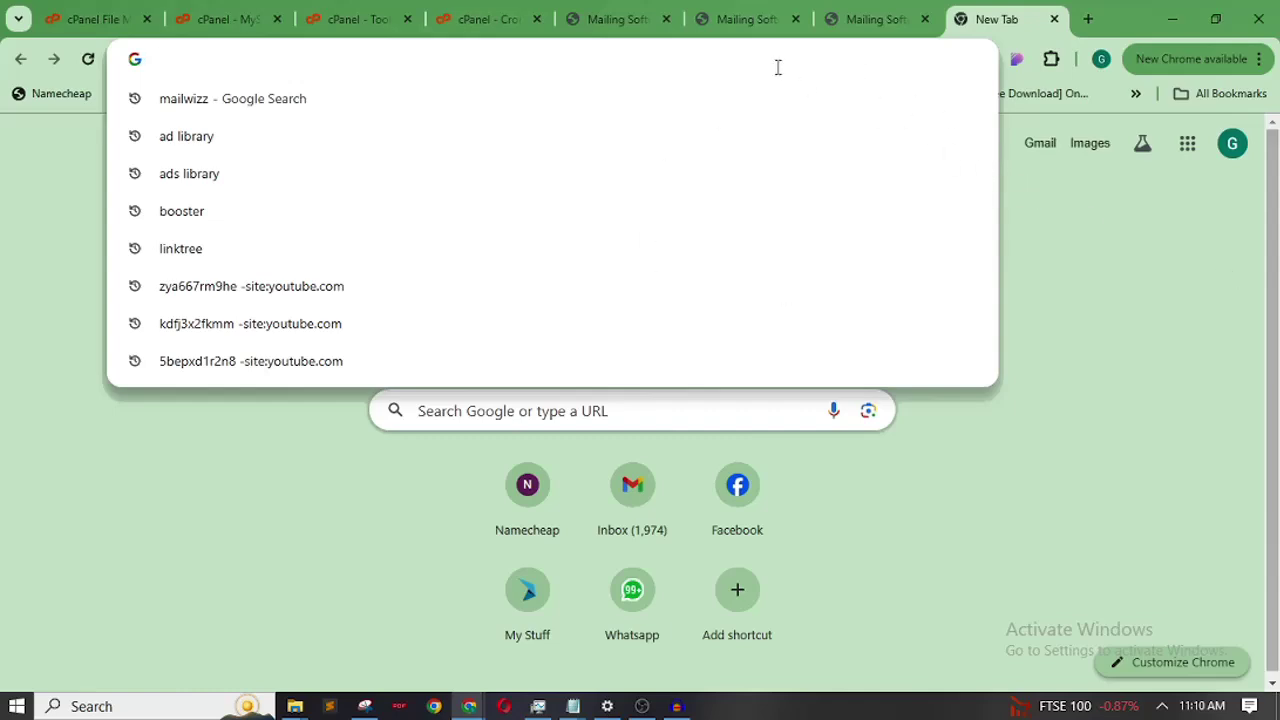
text(gmail)
key(Return)
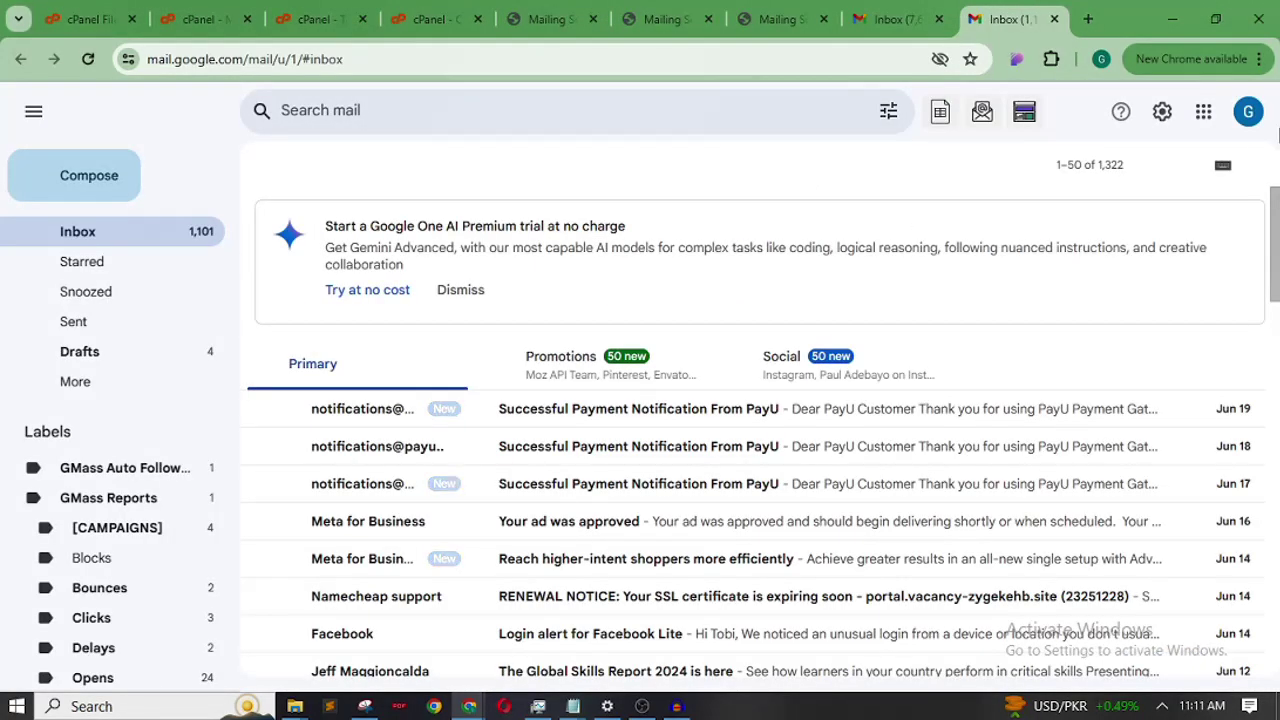
- Open the Google Account management page for the signed-in Gmail account
drag(1274, 245, 1274, 260)
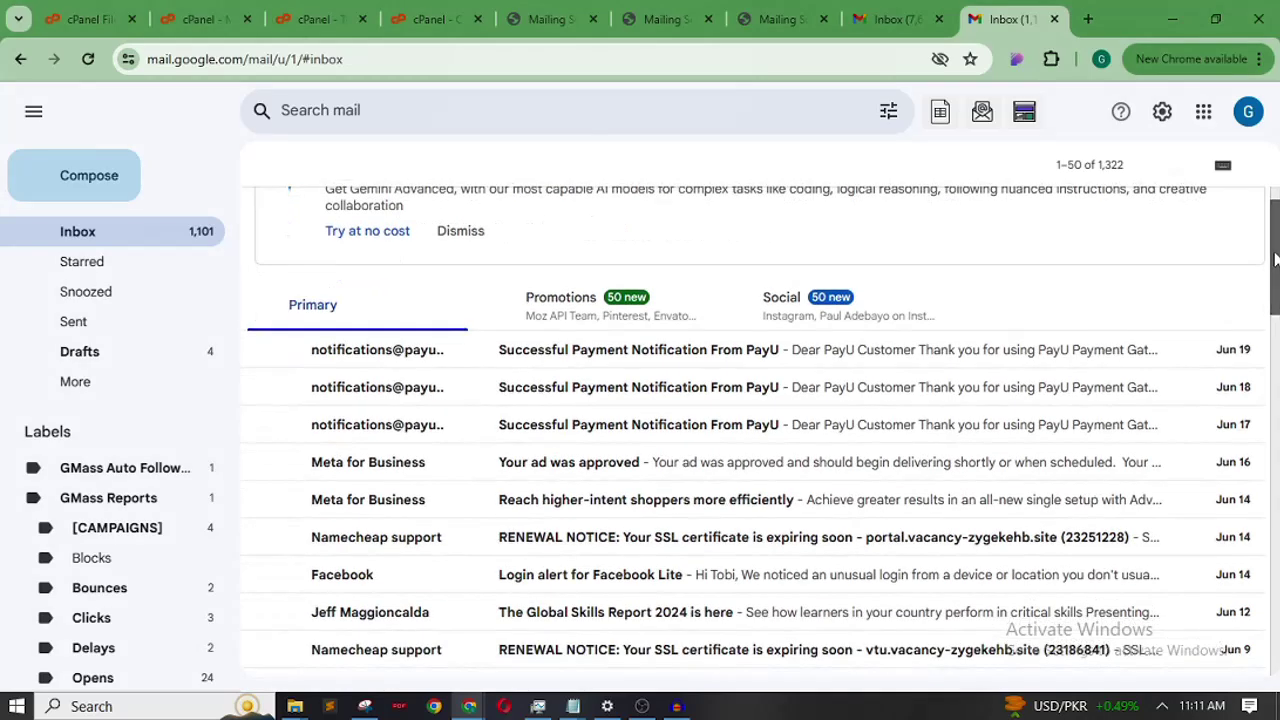
drag(1274, 260, 1274, 233)
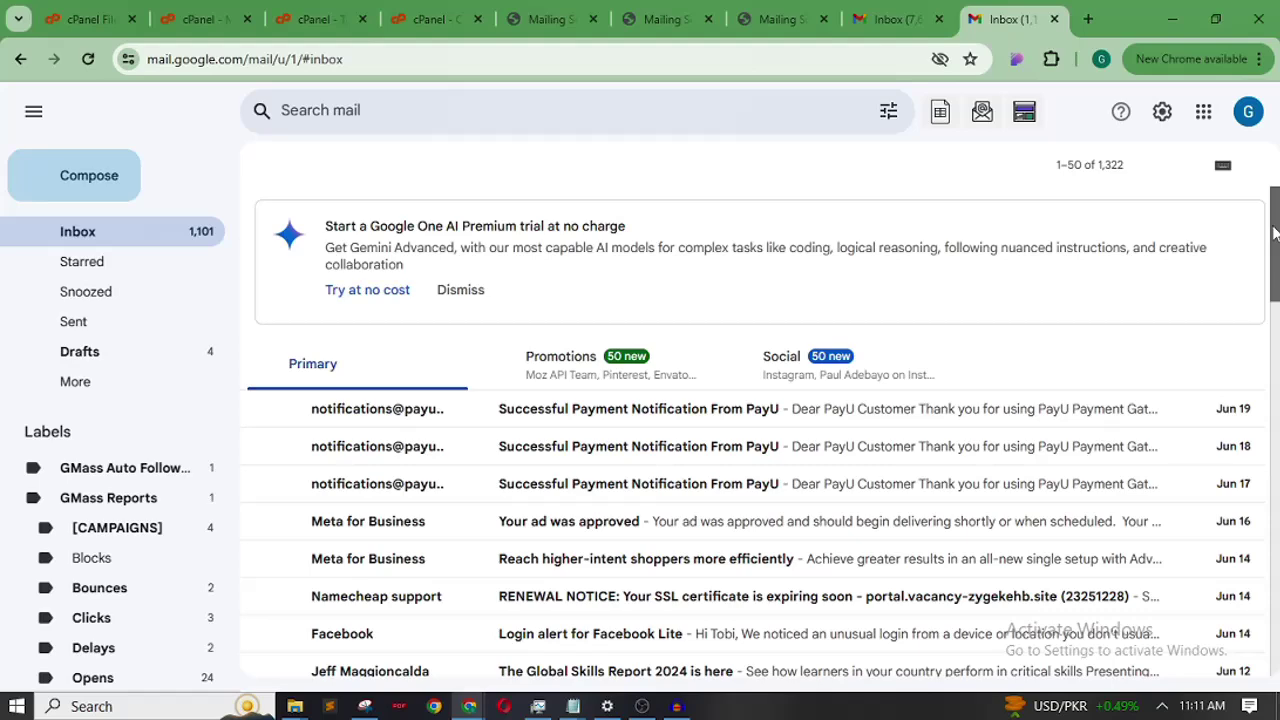
mouse_move(1274, 236)
mouse_down()
mouse_move(1276, 287)
mouse_move(1276, 236)
mouse_up()
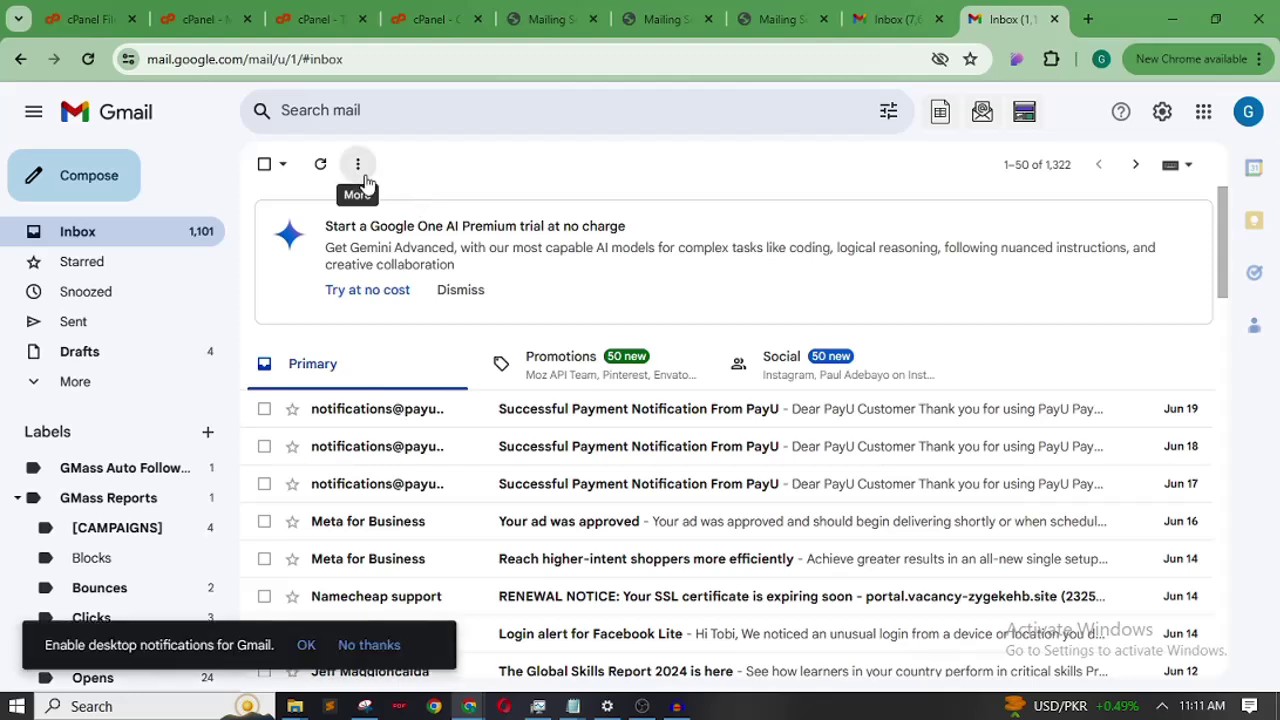
click(1204, 116)
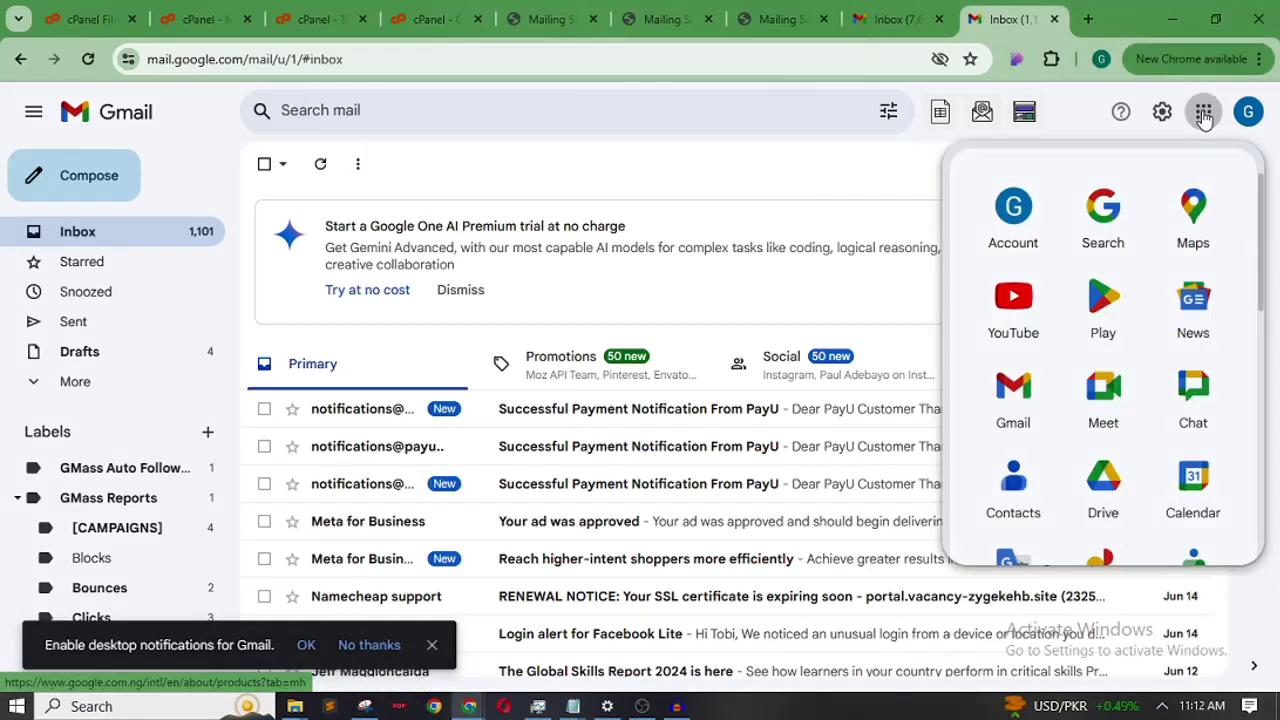
click(1204, 116)
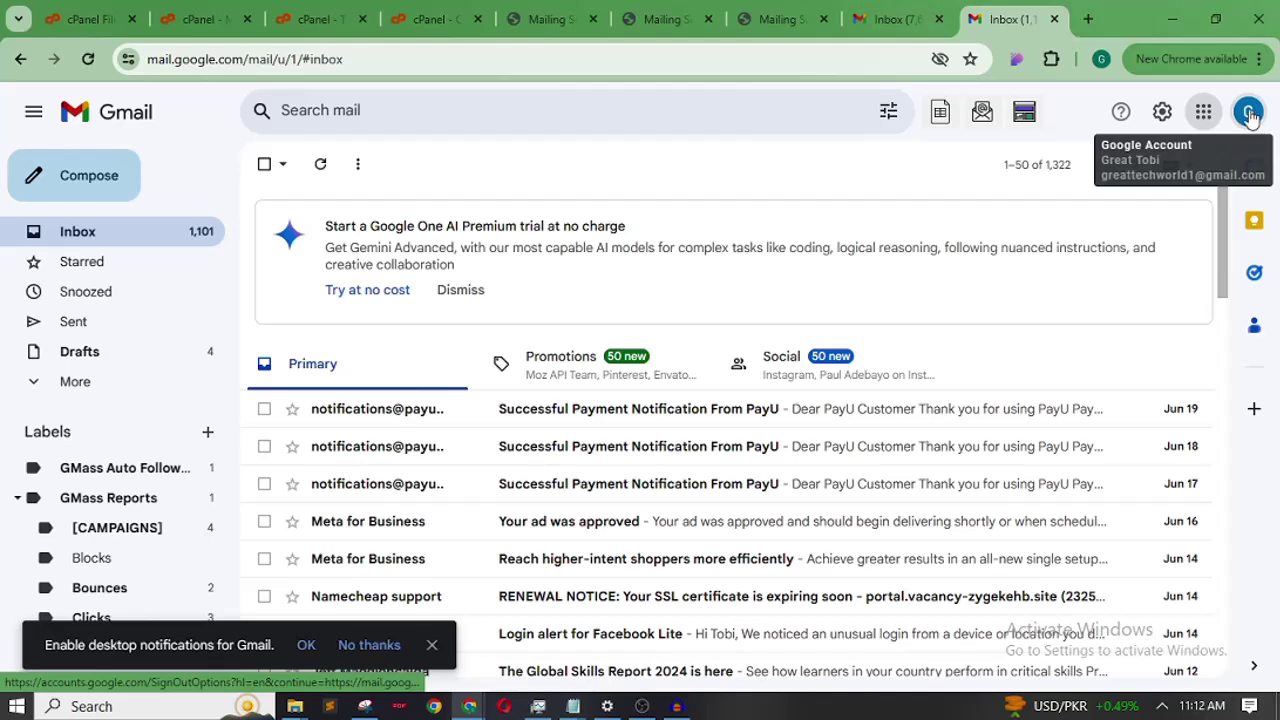
click(1248, 113)
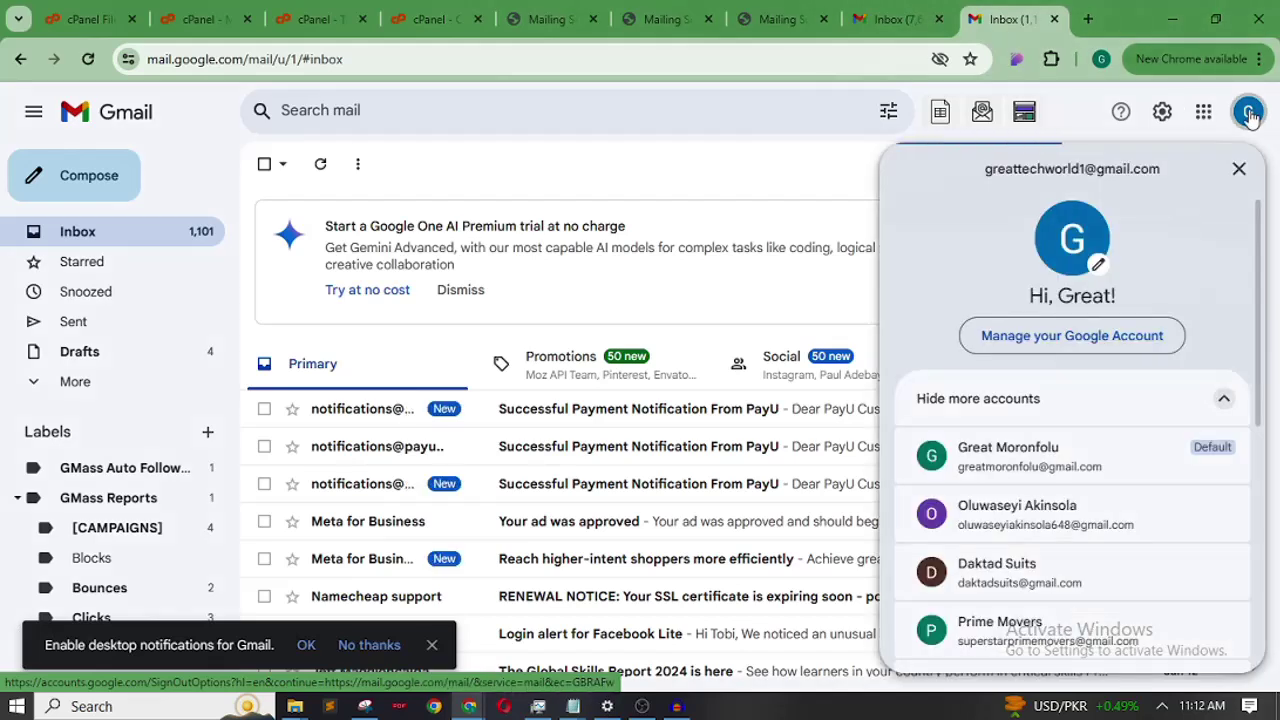
click(1058, 340)
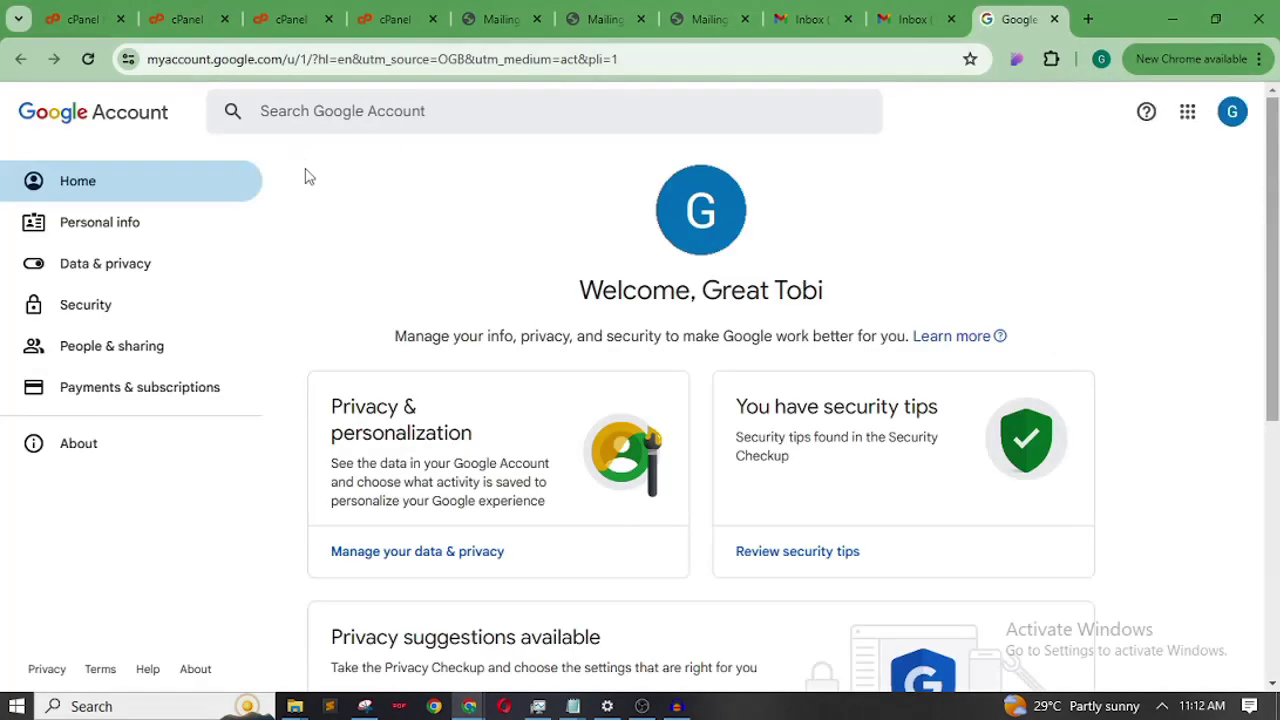
- Open the 2-Step Verification settings in the Google Account's Security section
click(86, 315)
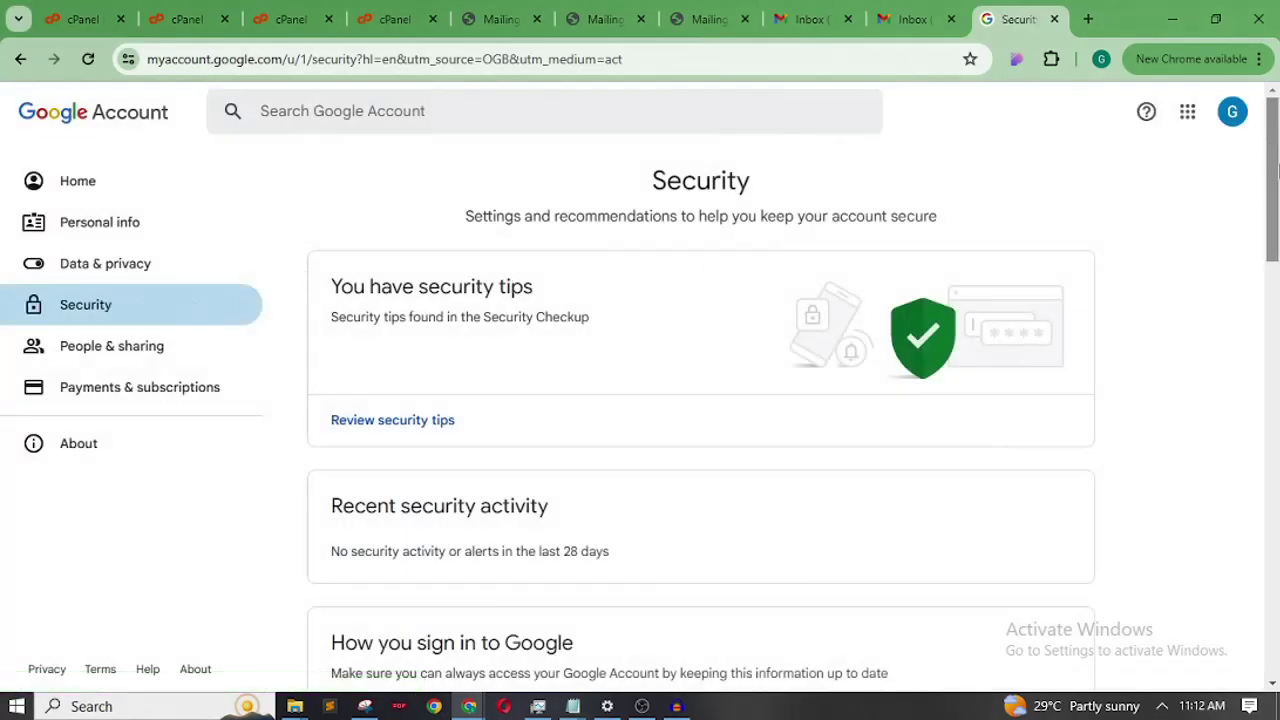
drag(1274, 195, 1274, 300)
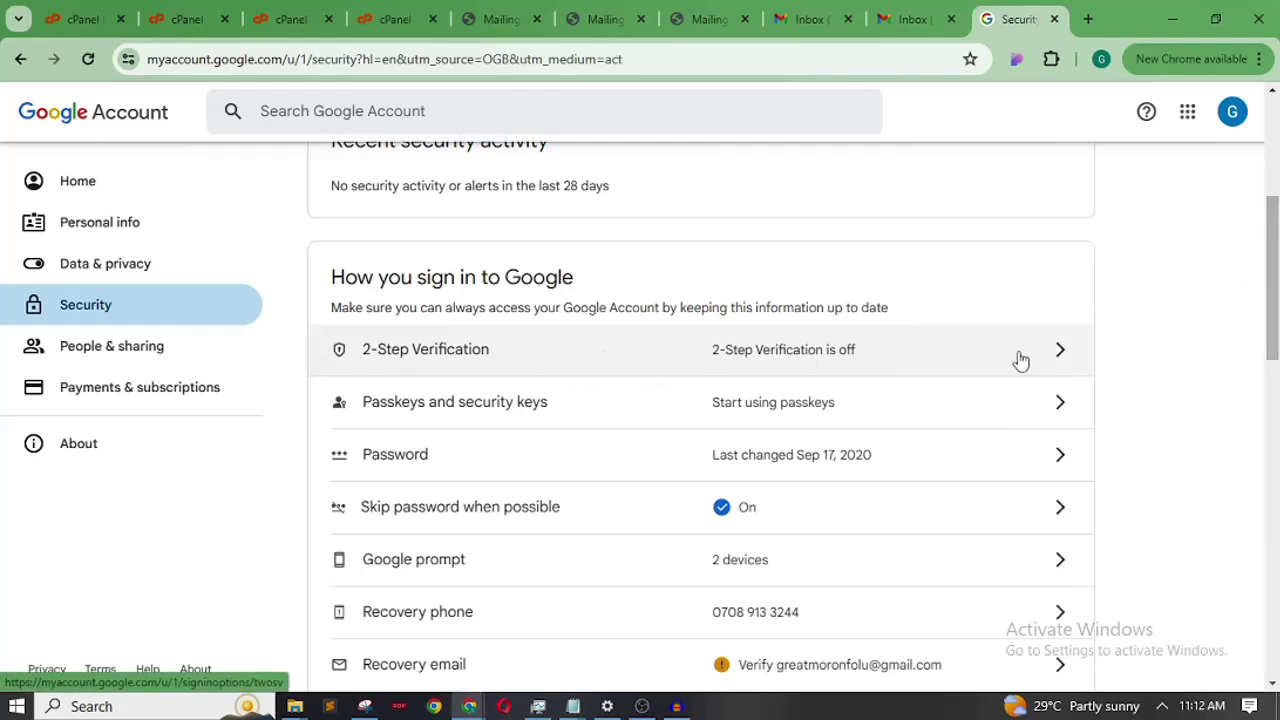
click(956, 366)
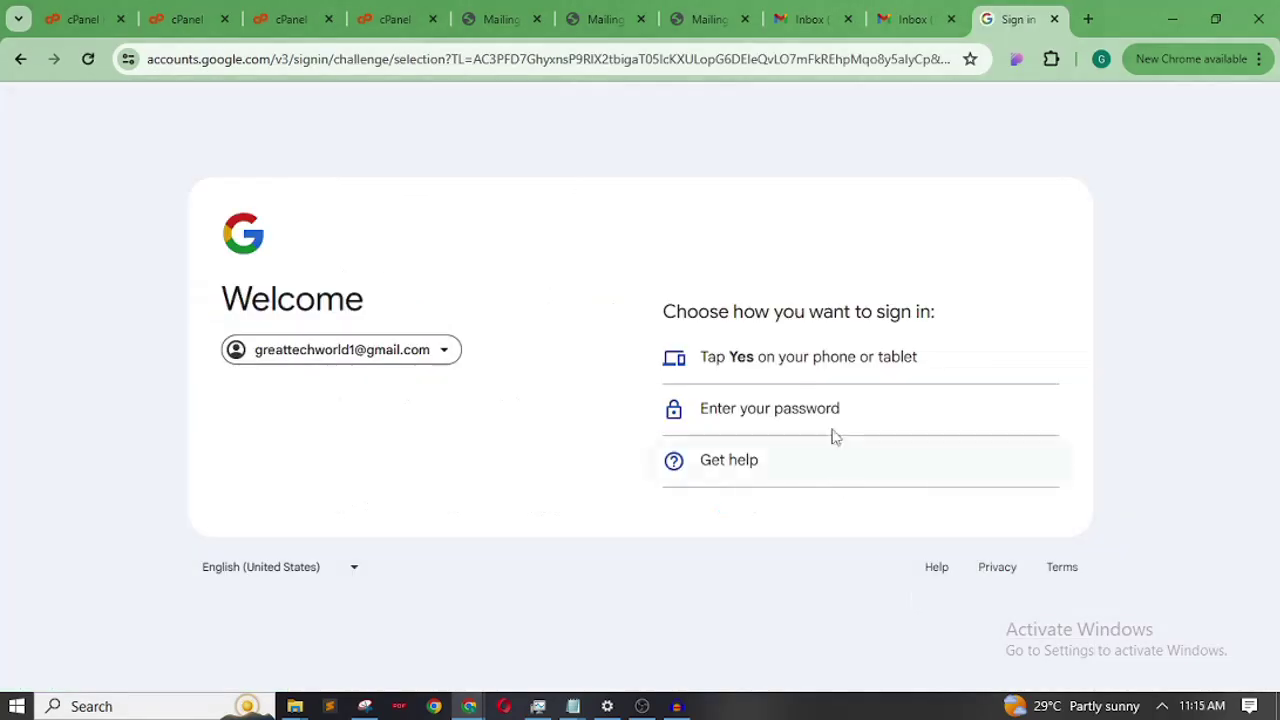
- Verify the identity with the account password, making the password visible while entering it
click(836, 412)
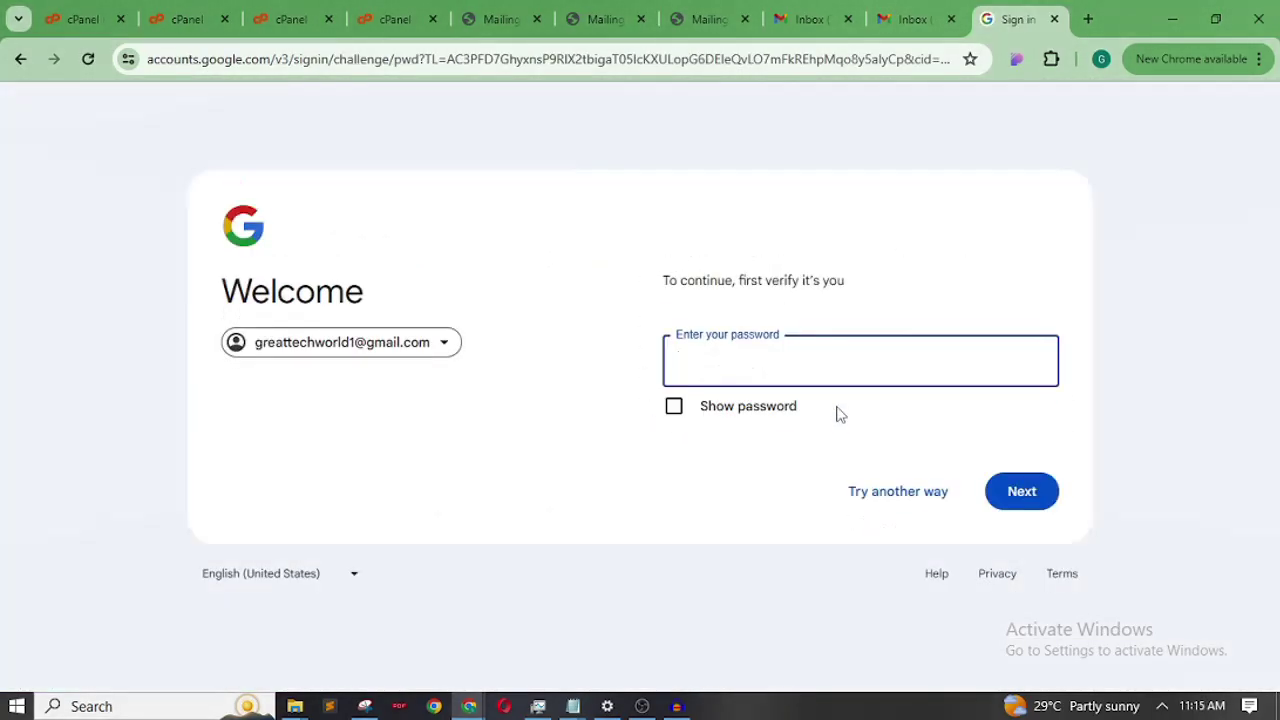
click(674, 418)
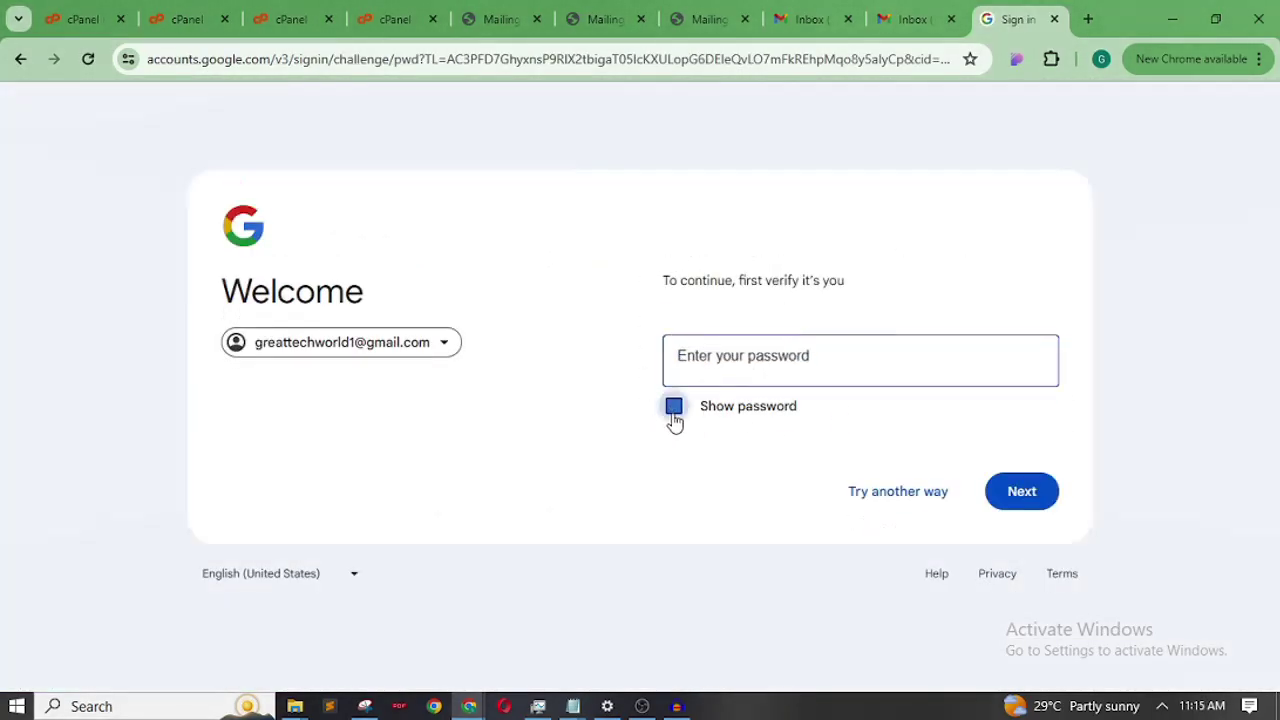
click(745, 361)
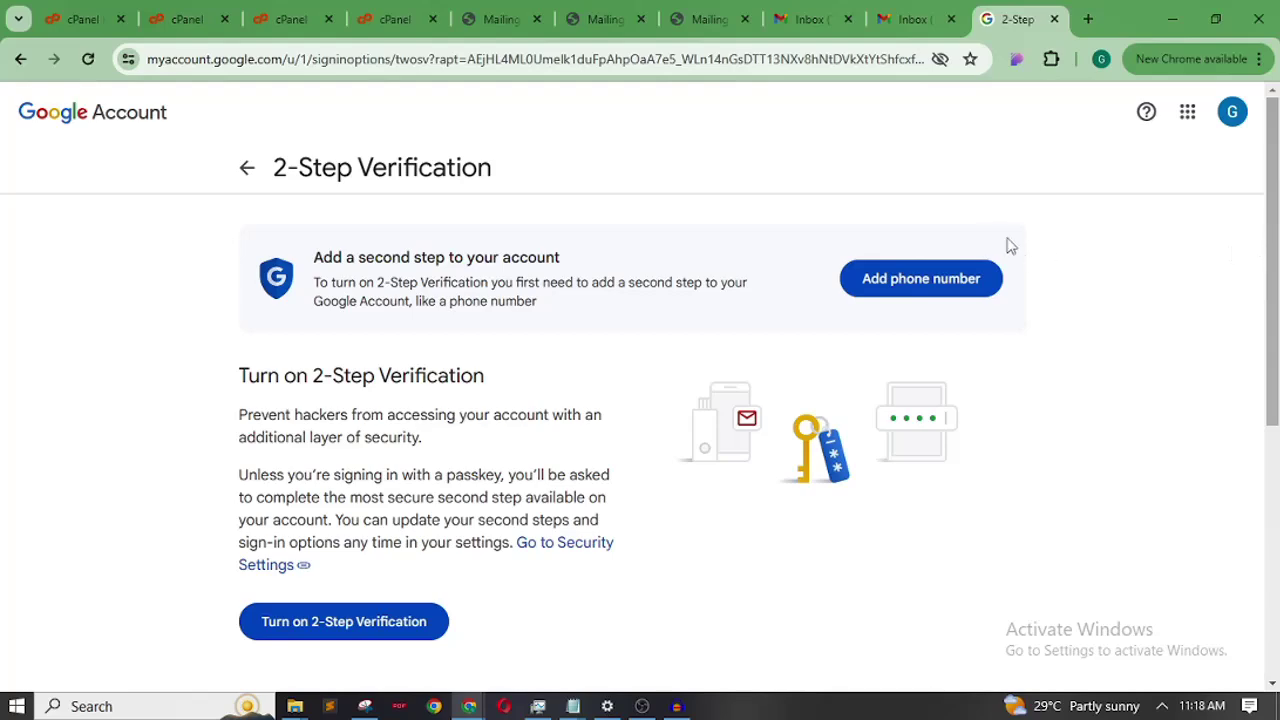
- Turn on 2-Step Verification with a phone number as the second step and finish the setup
mouse_move(1273, 251)
mouse_down()
mouse_move(1274, 509)
mouse_move(1276, 251)
mouse_up()
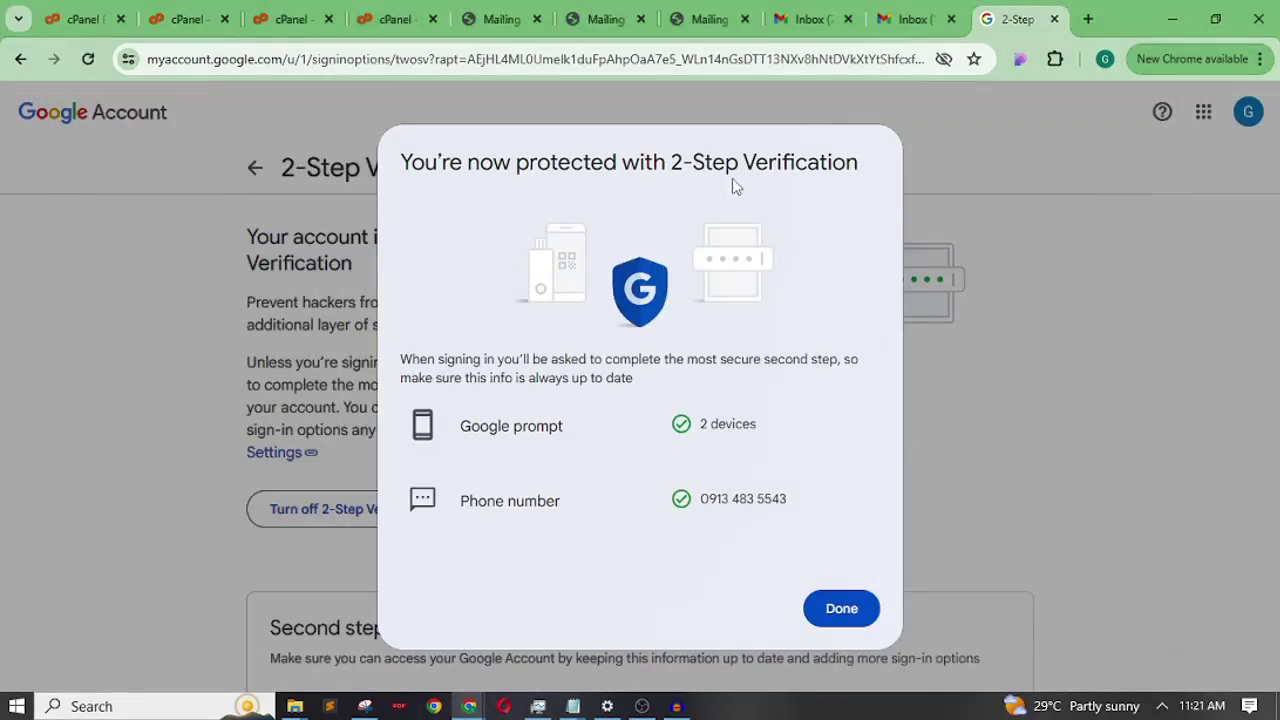
click(843, 612)
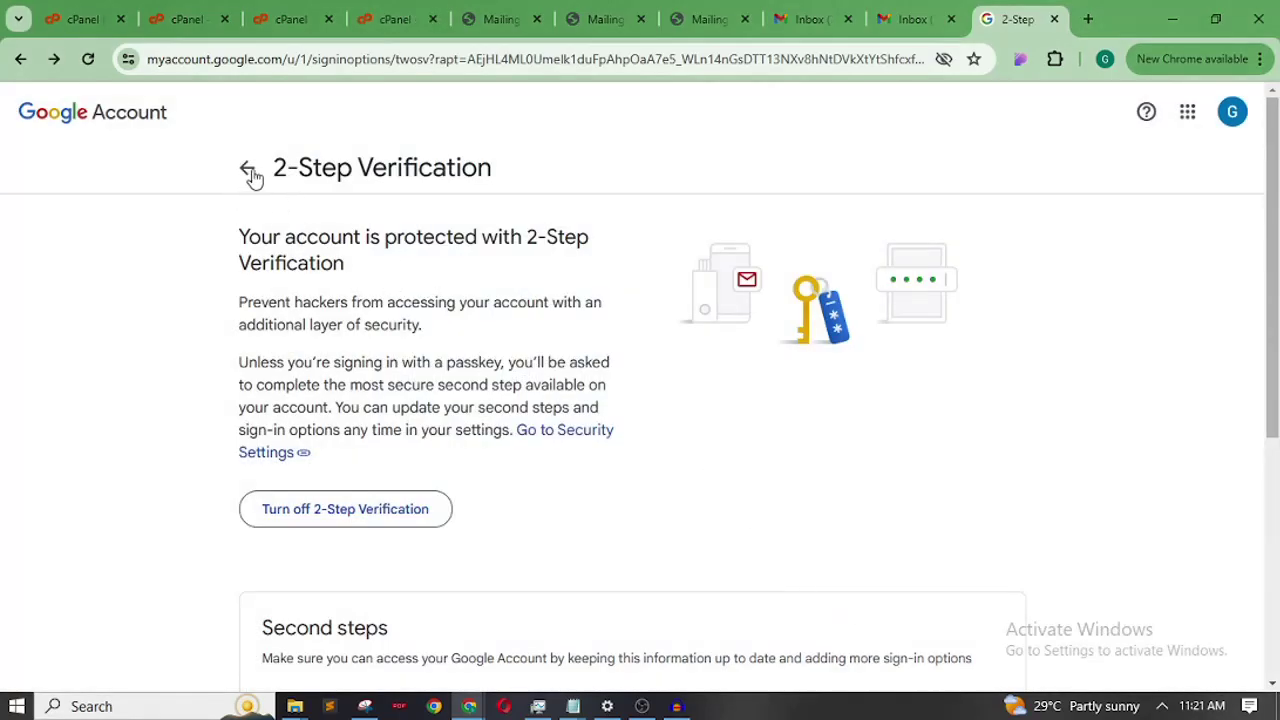
- Return to the account's Security page, search the account settings for "app" and open App passwords
click(249, 172)
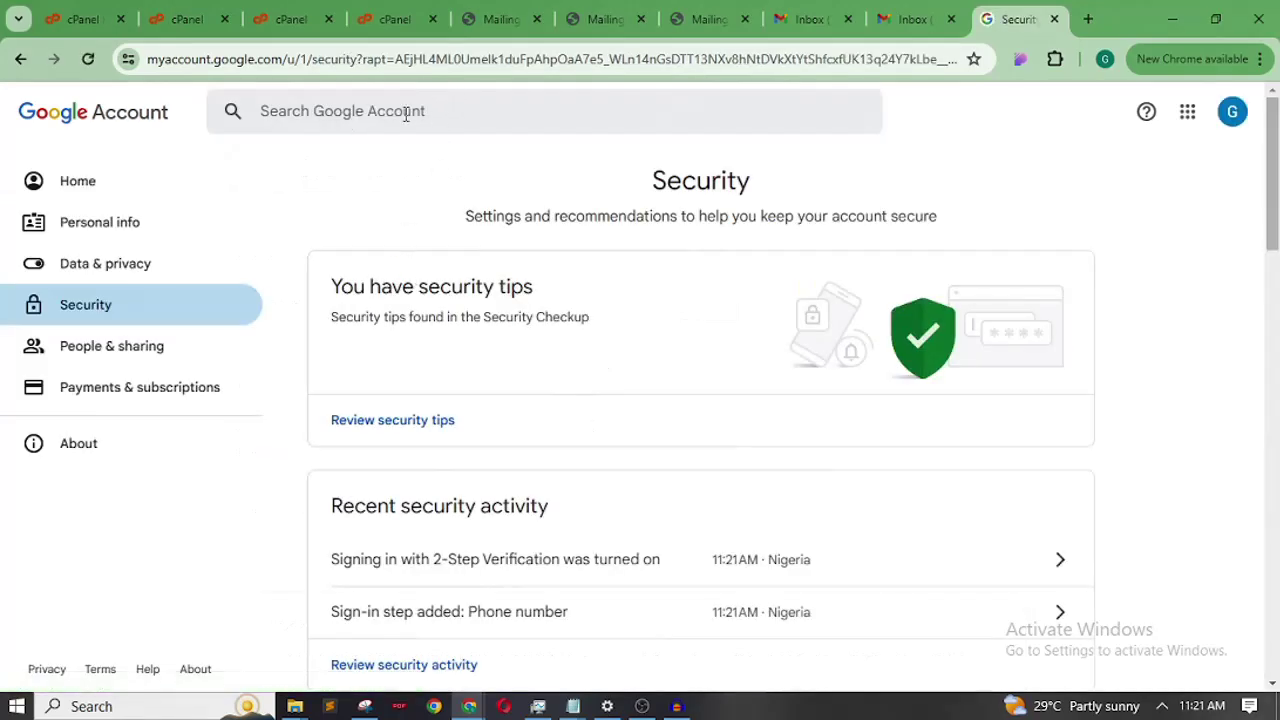
click(454, 113)
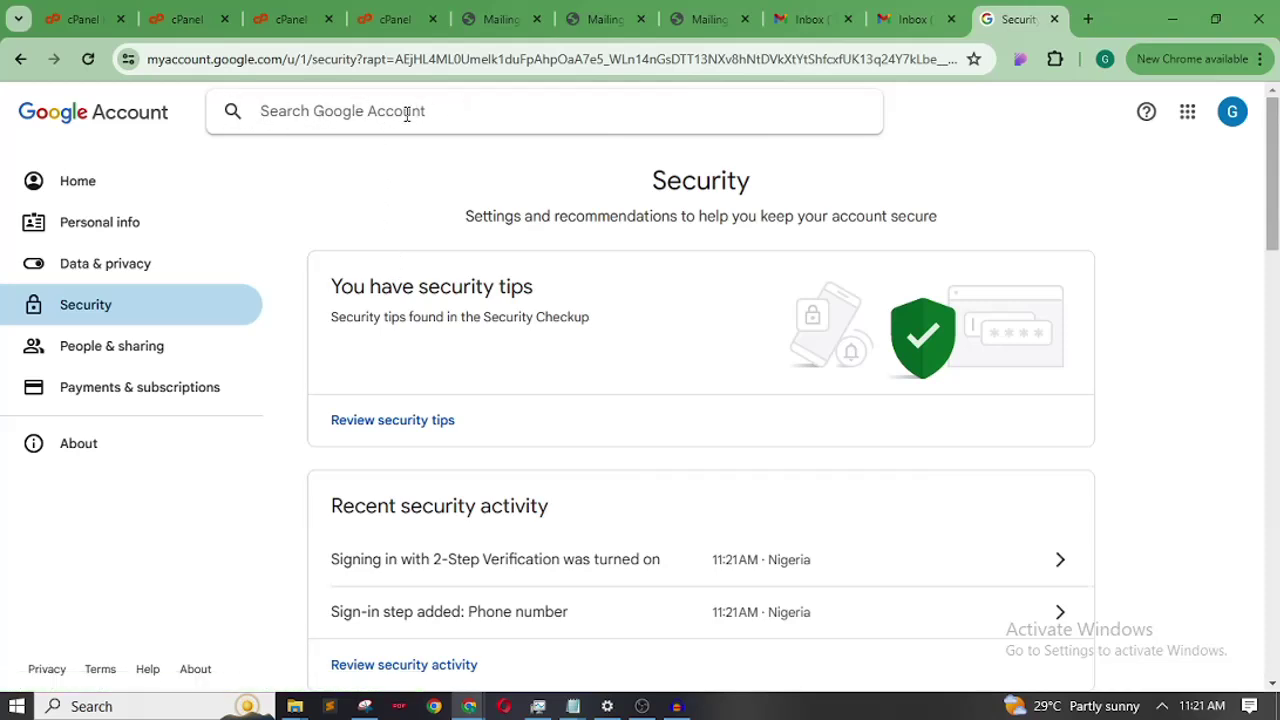
text(app)
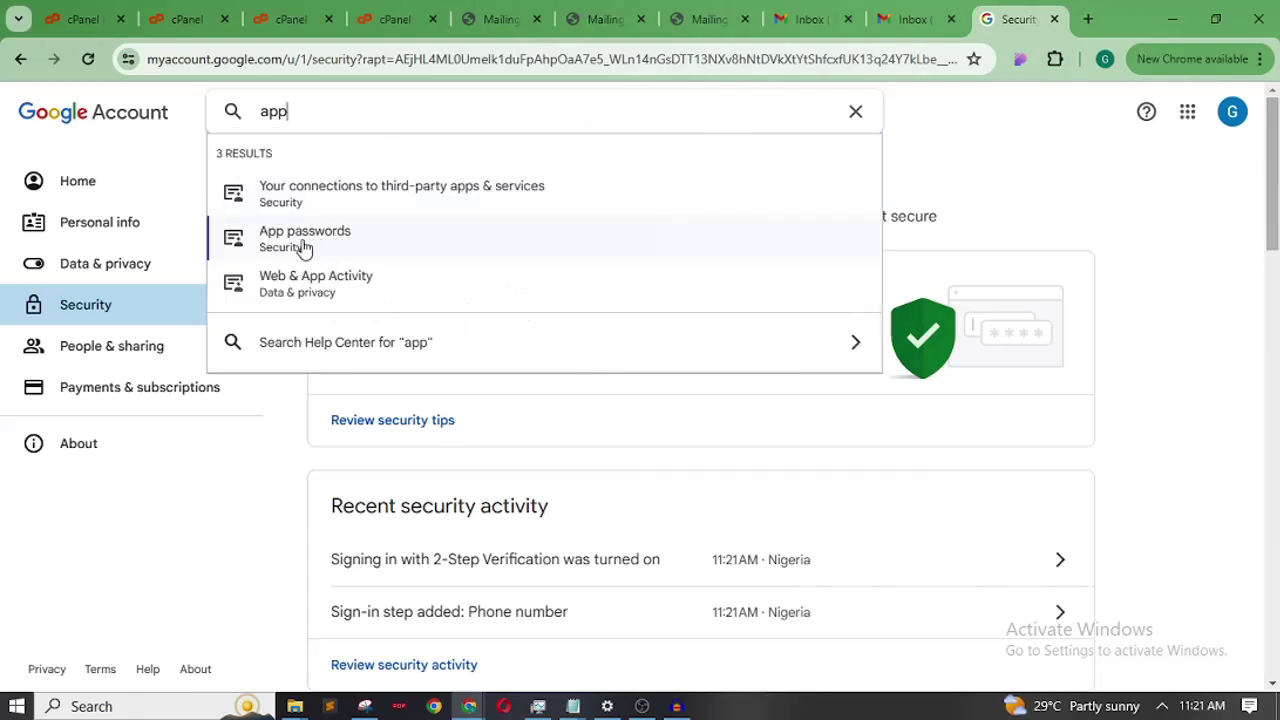
click(354, 243)
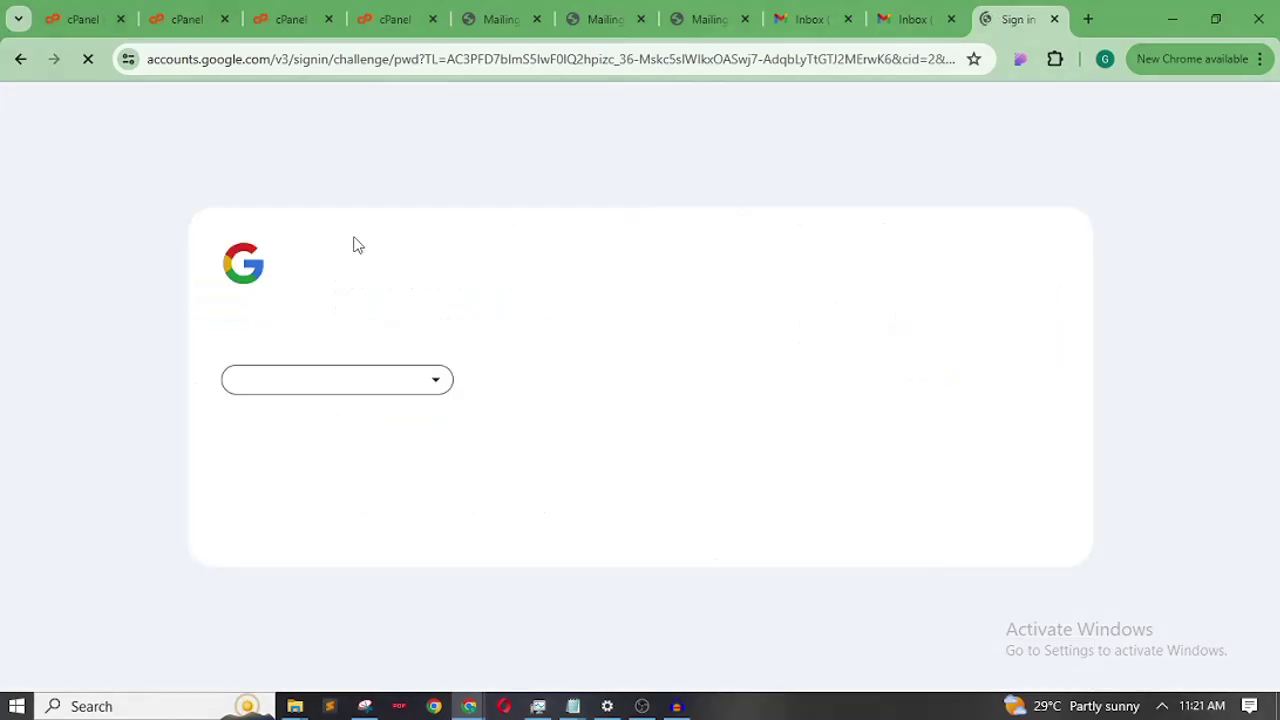
- Verify the identity by pasting the account password and making it visible before submitting it
click(683, 371)
key(ctrl+v)
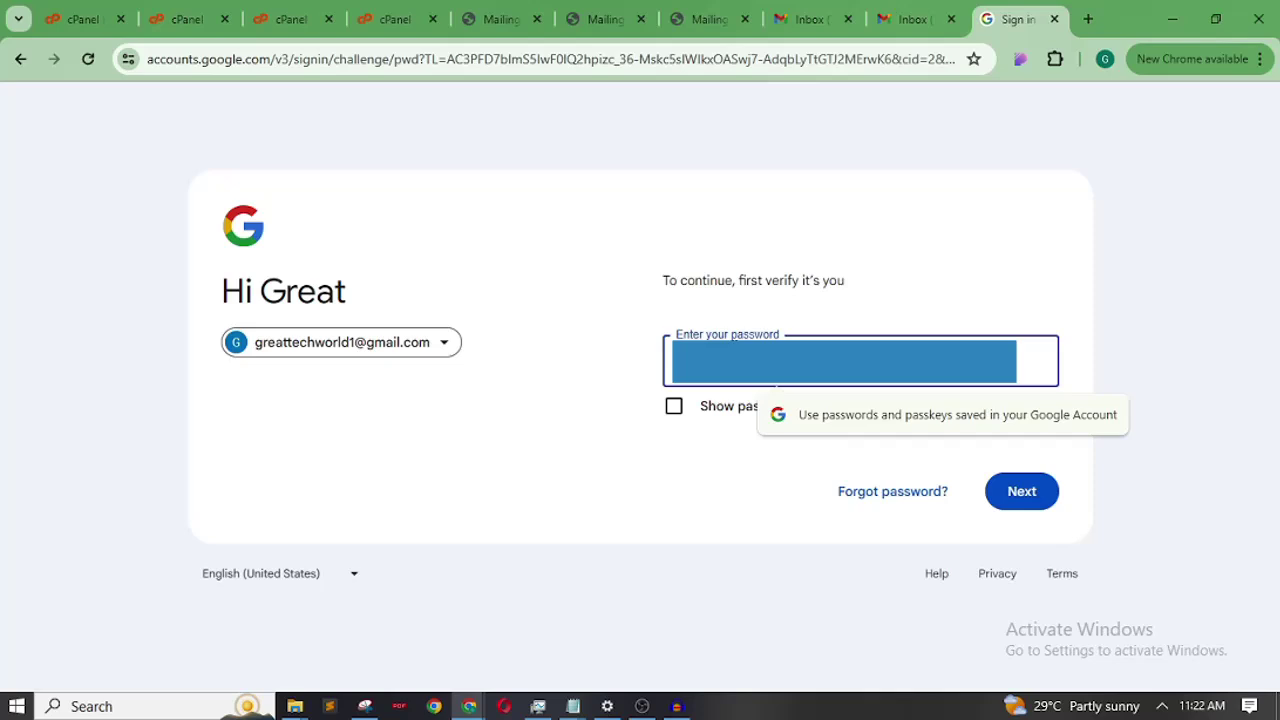
click(674, 406)
click(1021, 491)
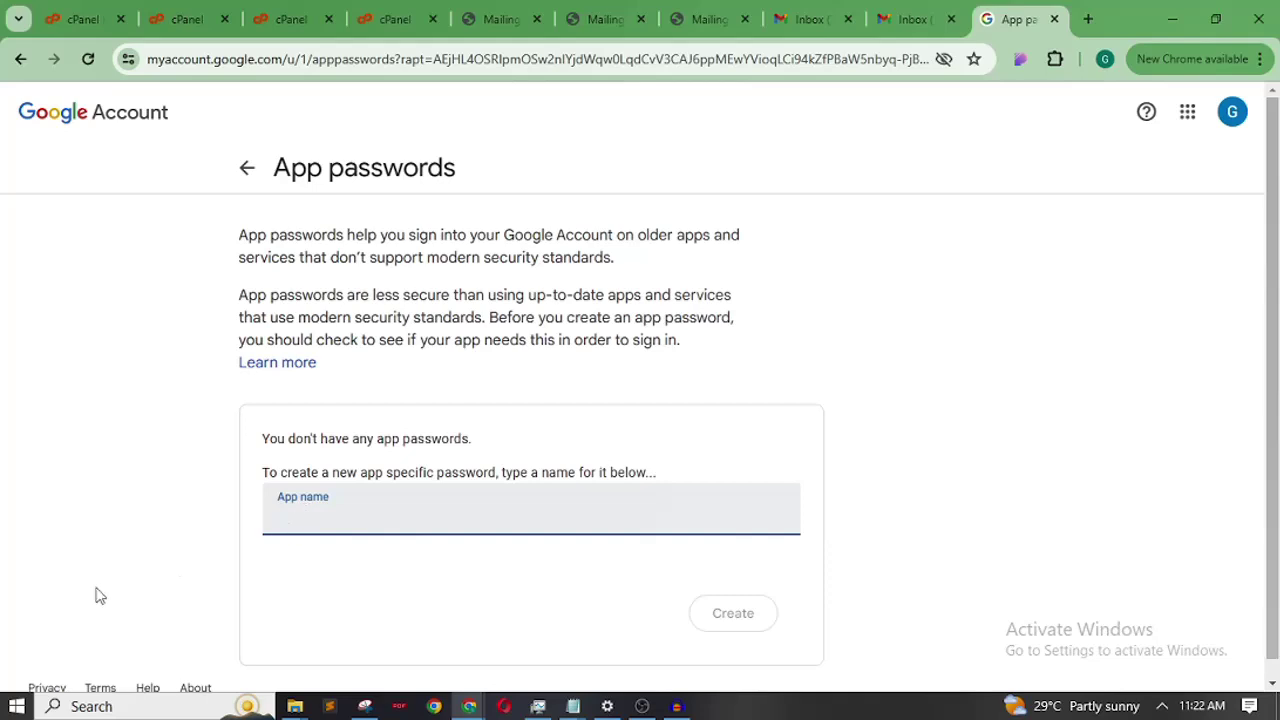
- Create an app password named MailingSoftware, copy the generated password and close its dialog
text(MailingSoftware)
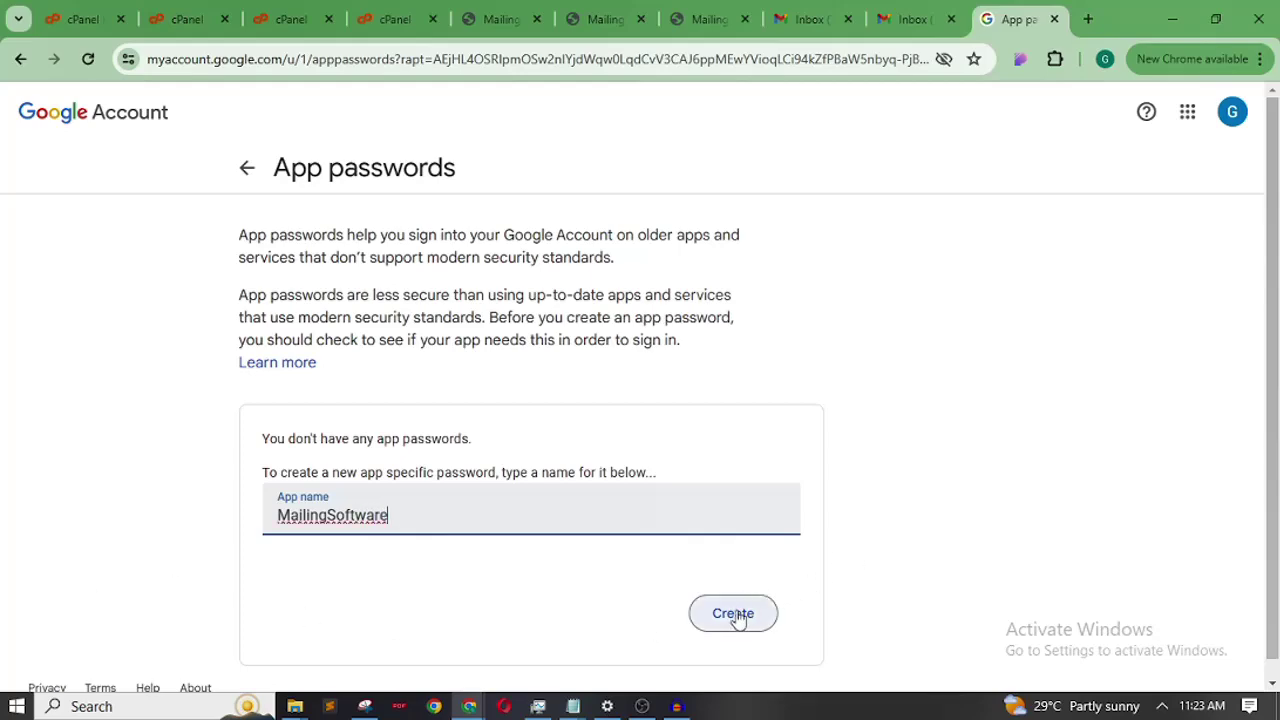
click(734, 615)
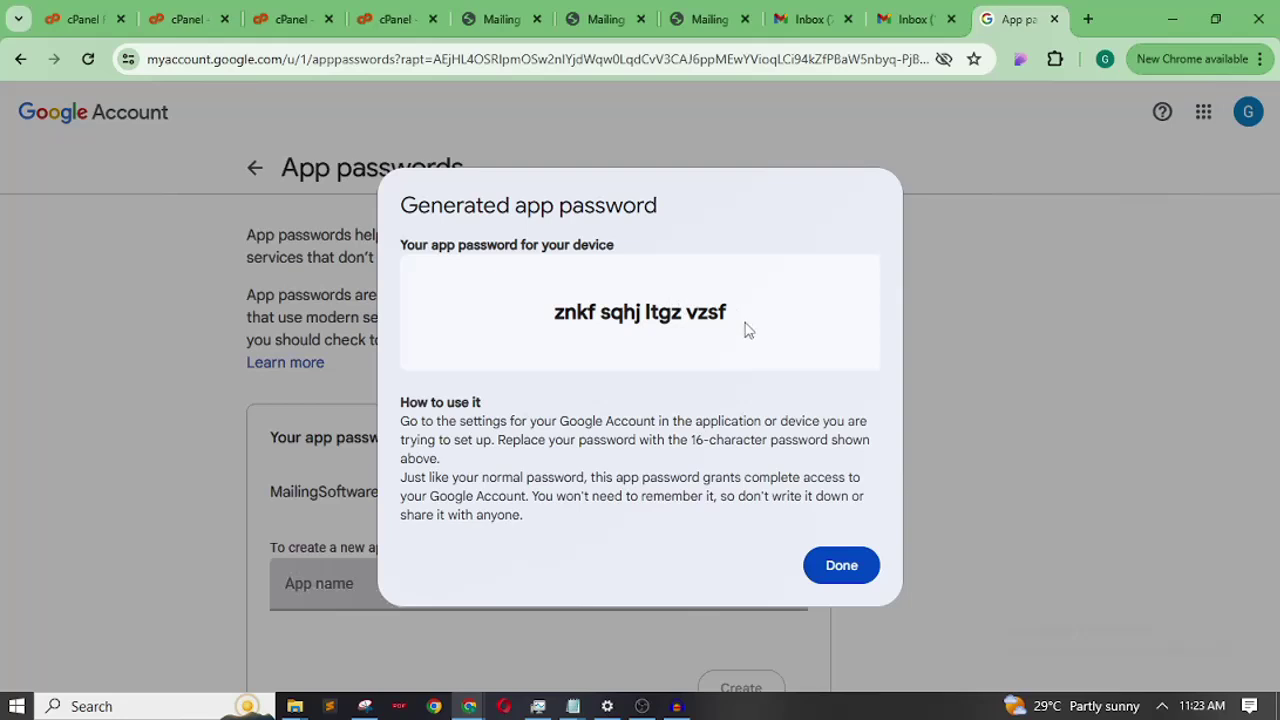
drag(735, 318, 554, 313)
right_click(554, 313)
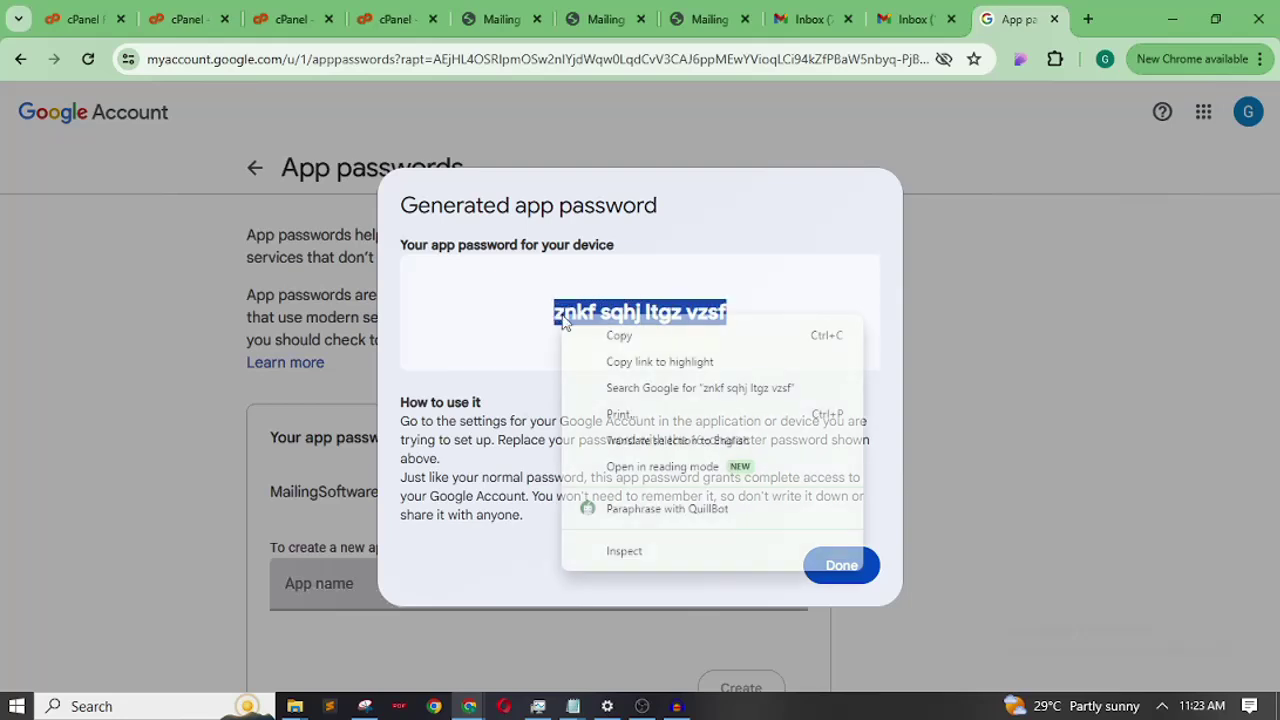
click(652, 339)
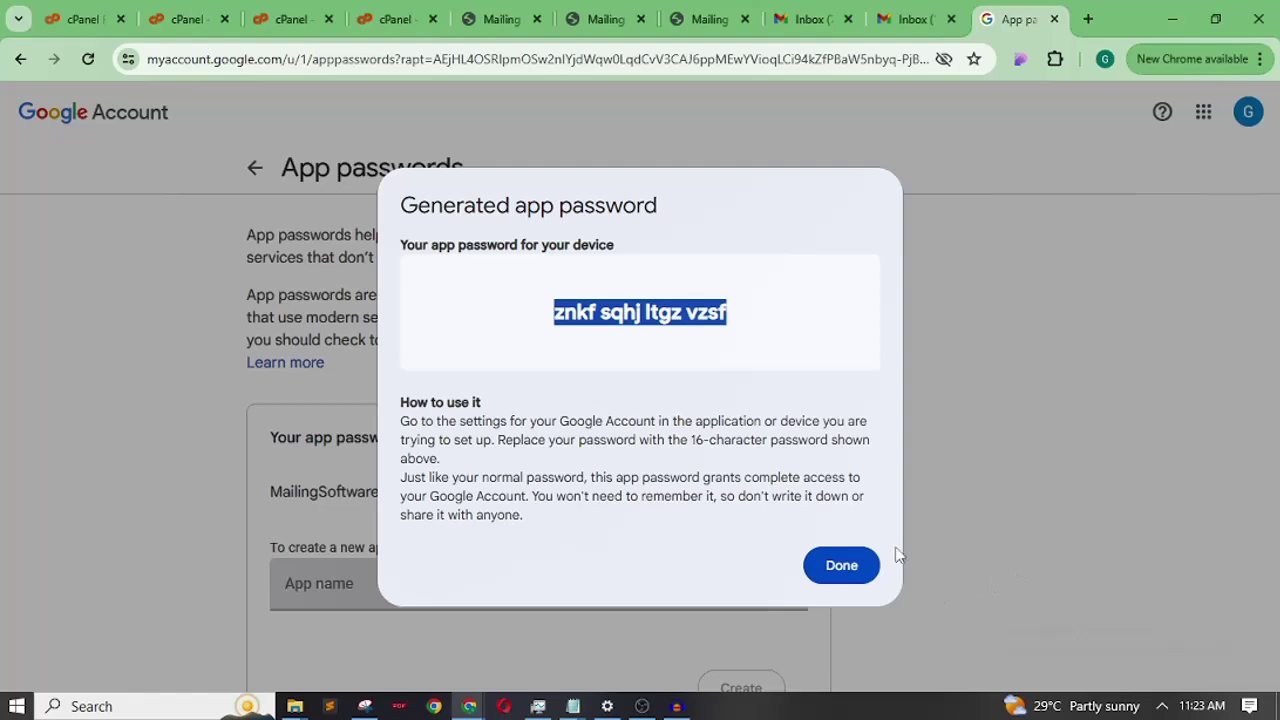
click(841, 566)
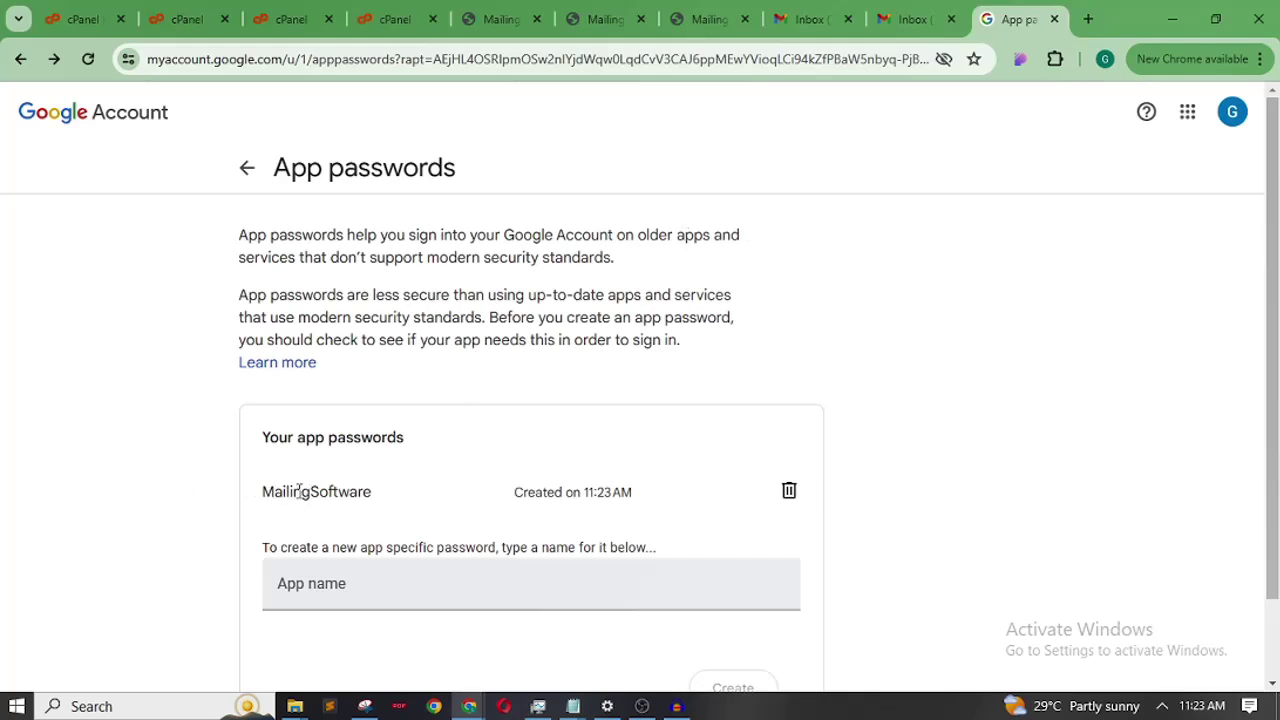
drag(390, 502, 305, 491)
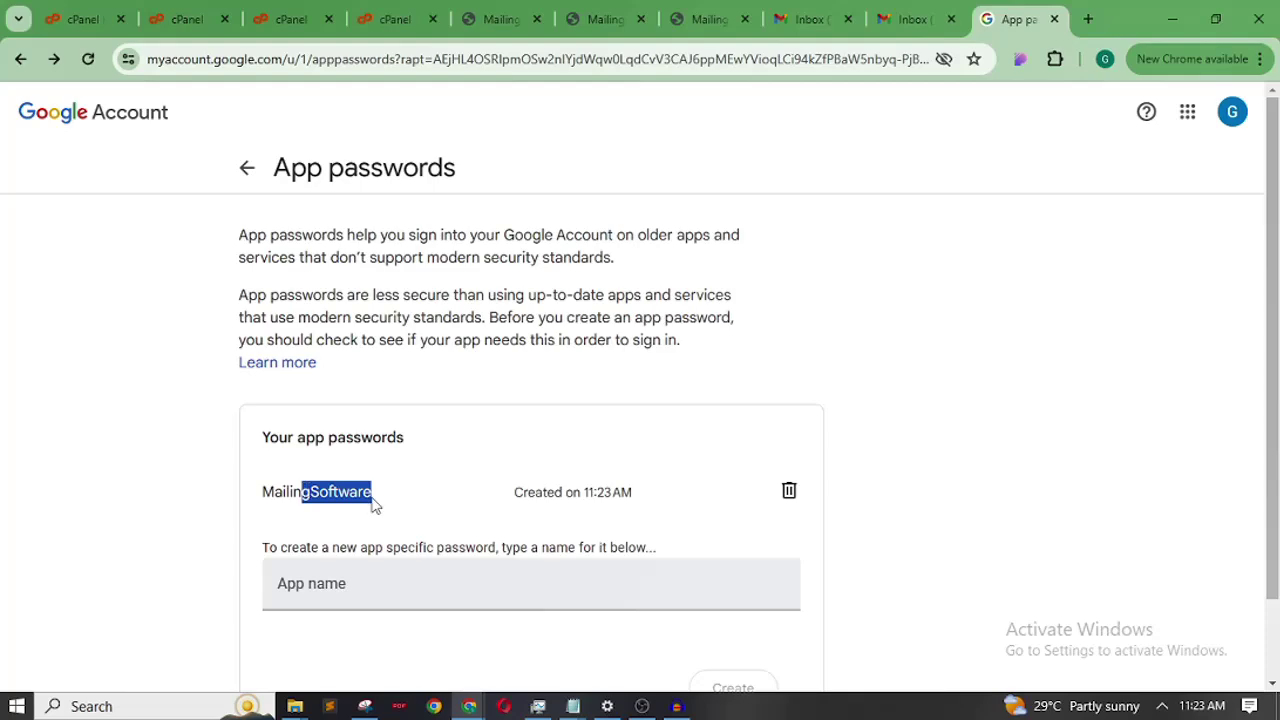
click(380, 498)
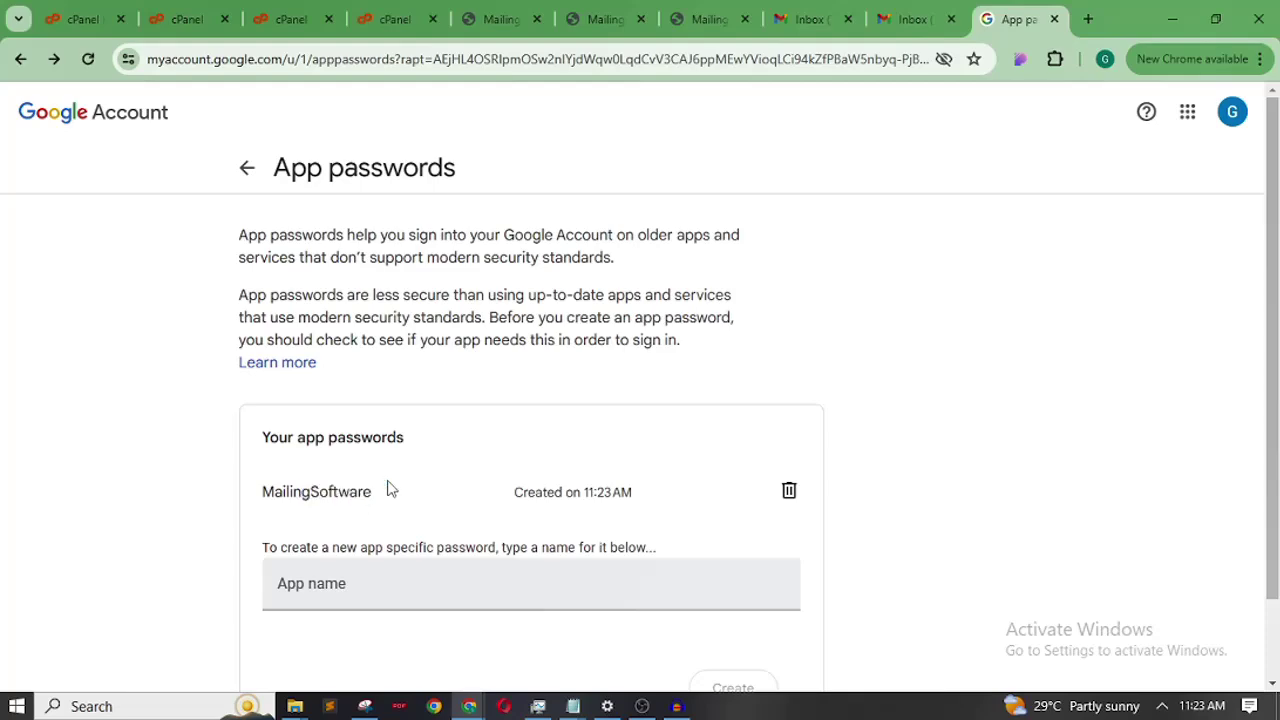
- In the Gmail inbox, compose a message addressed to the account's own email with the subject "Mailing Software"
click(907, 22)
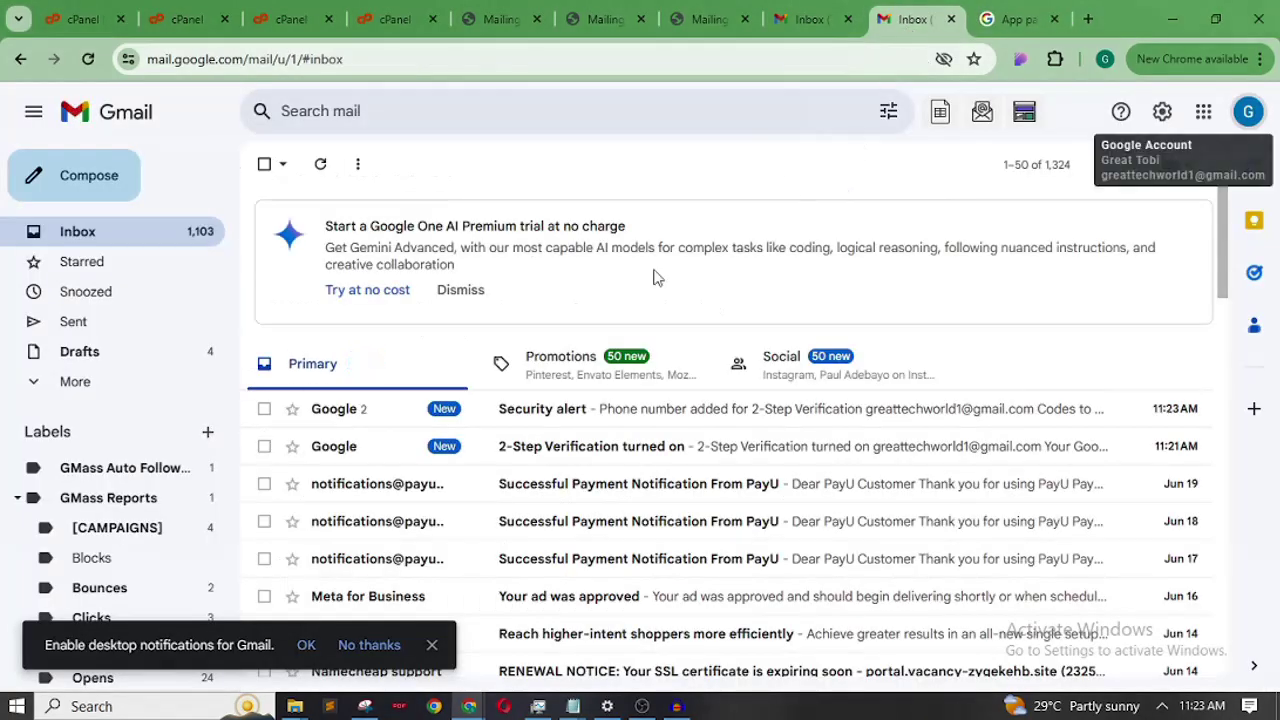
click(85, 182)
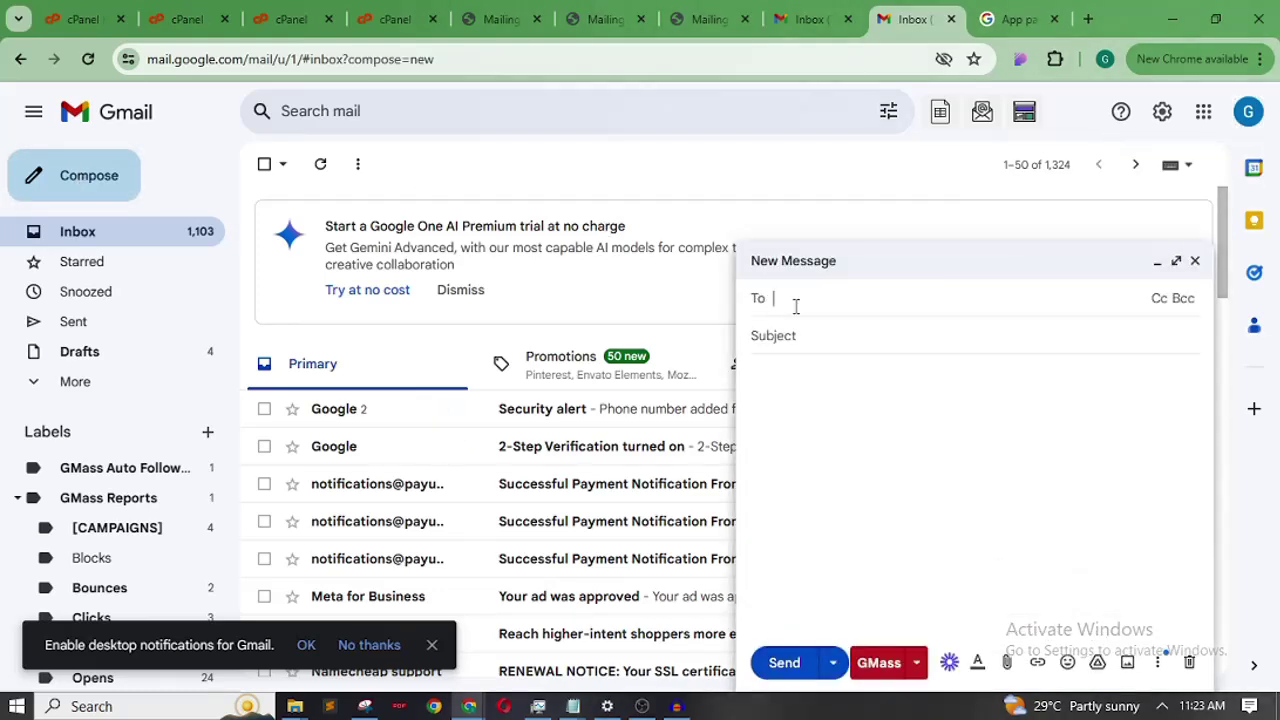
text(gr)
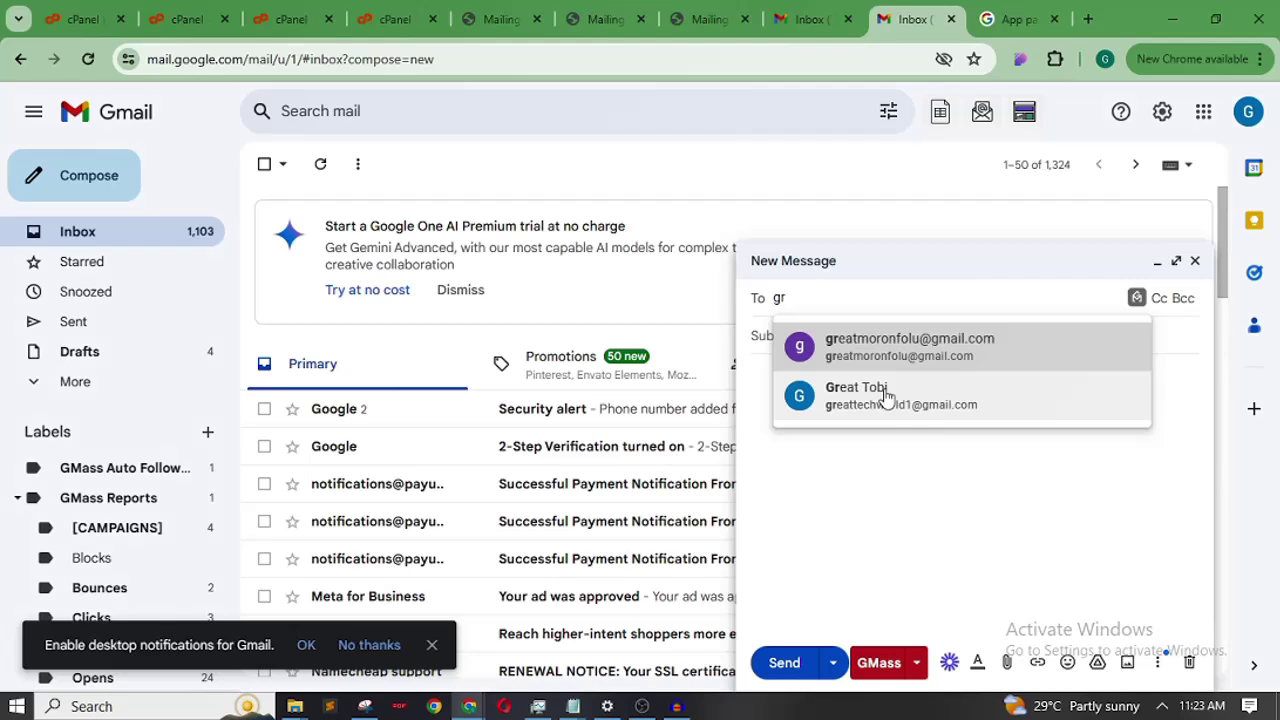
click(886, 397)
click(822, 358)
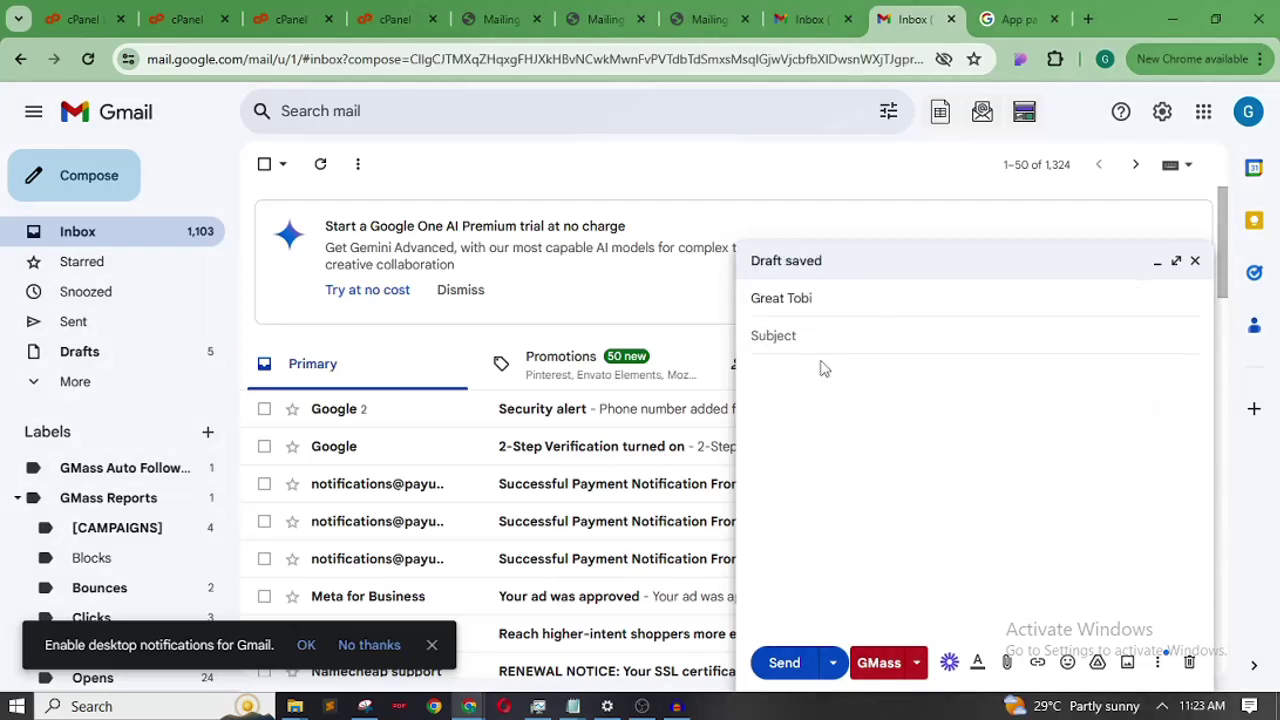
text(Mailing Software)
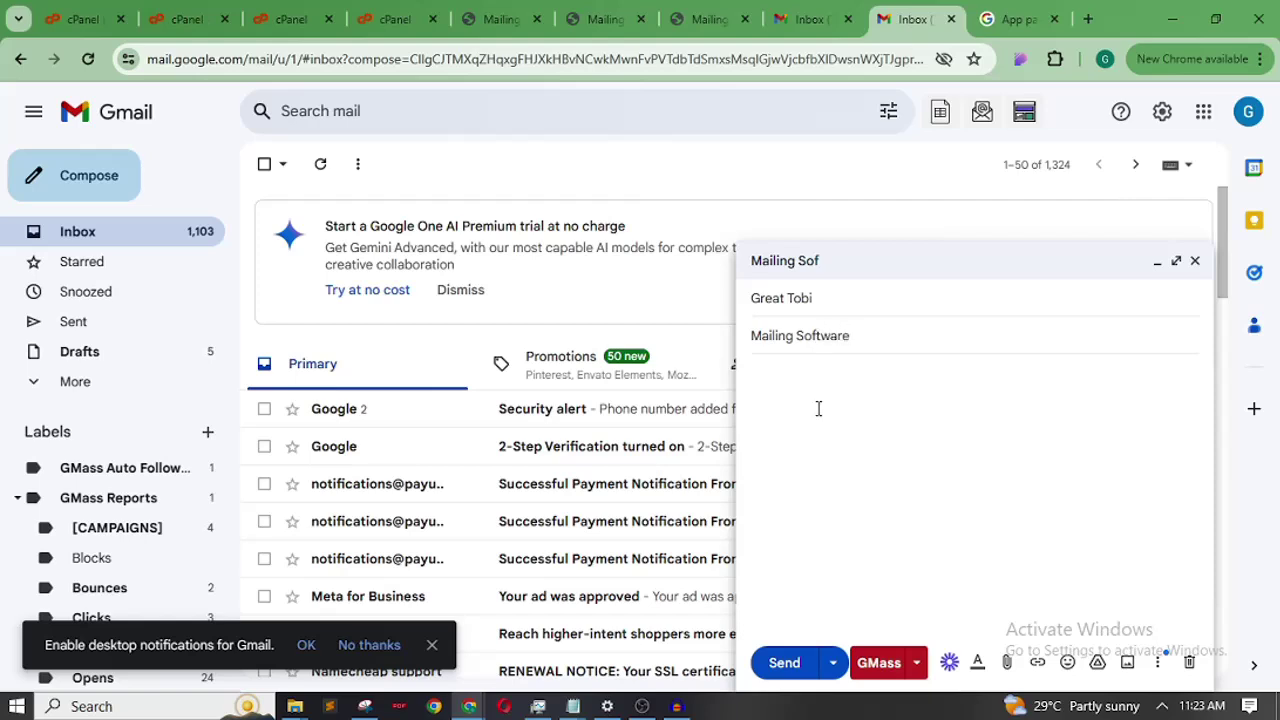
- Paste the copied app password into the message body and send the email
click(818, 410)
key(ctrl+v)
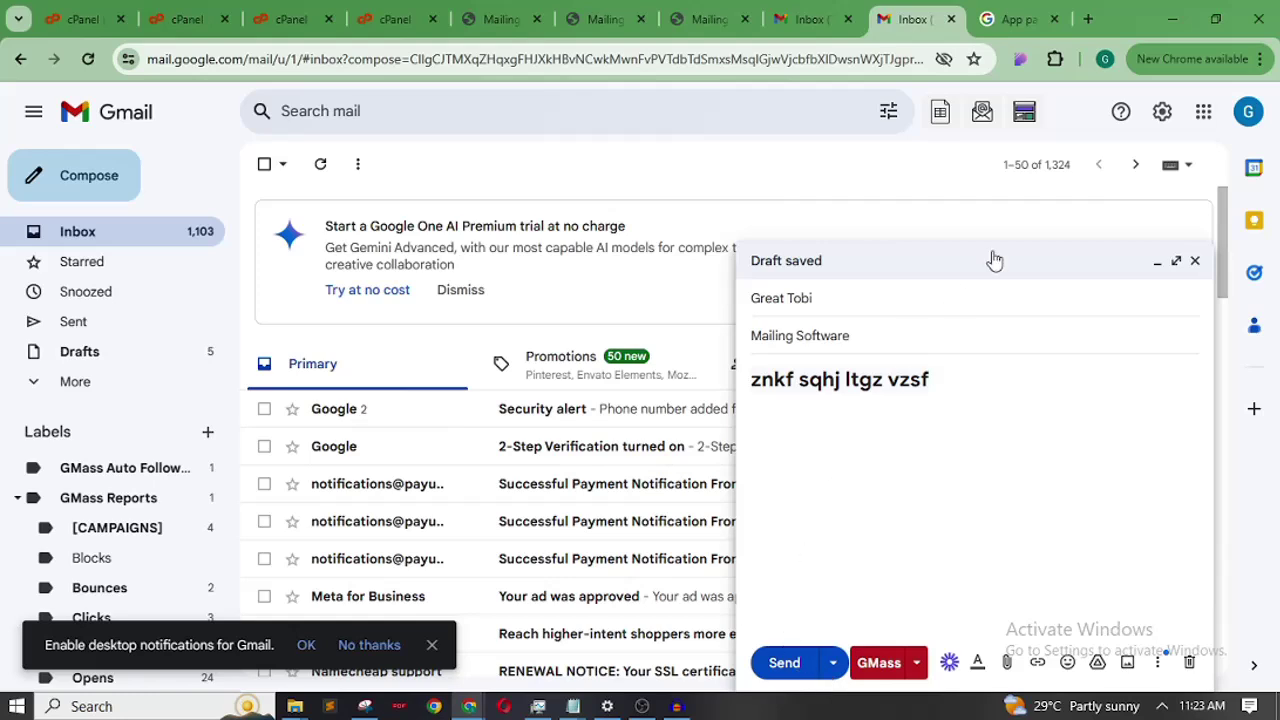
click(789, 668)
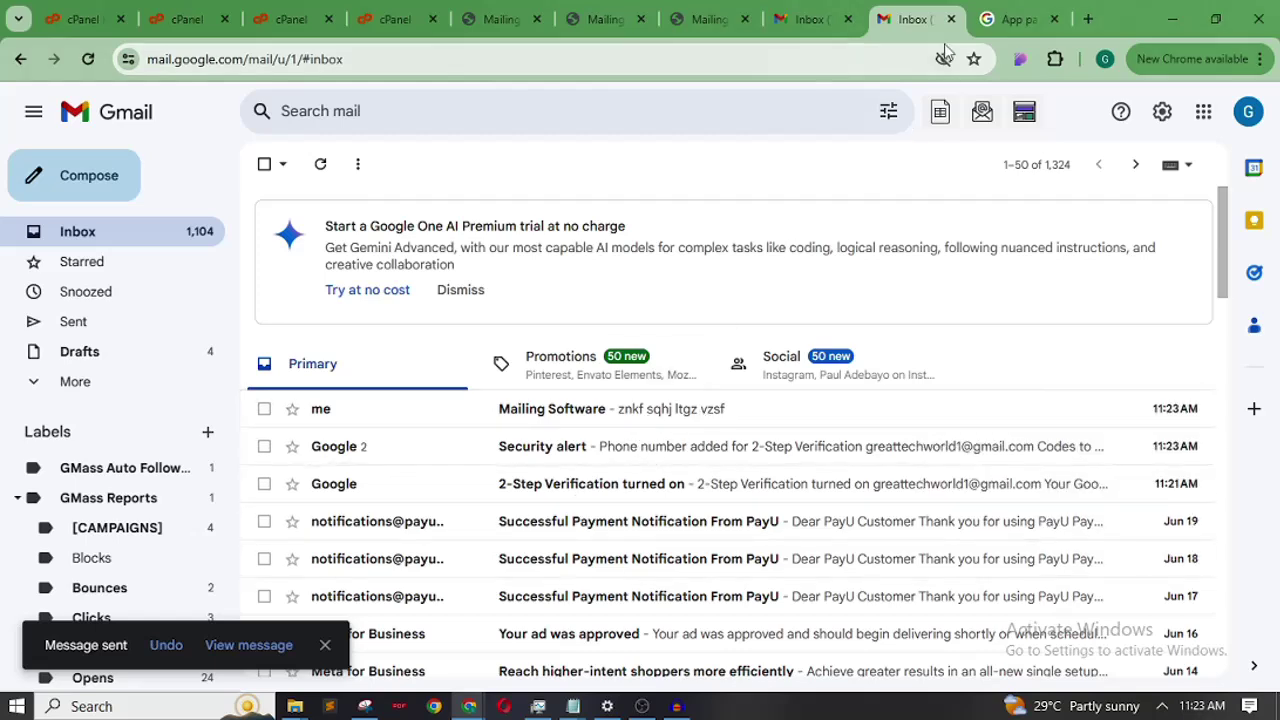
triple_click(824, 250)
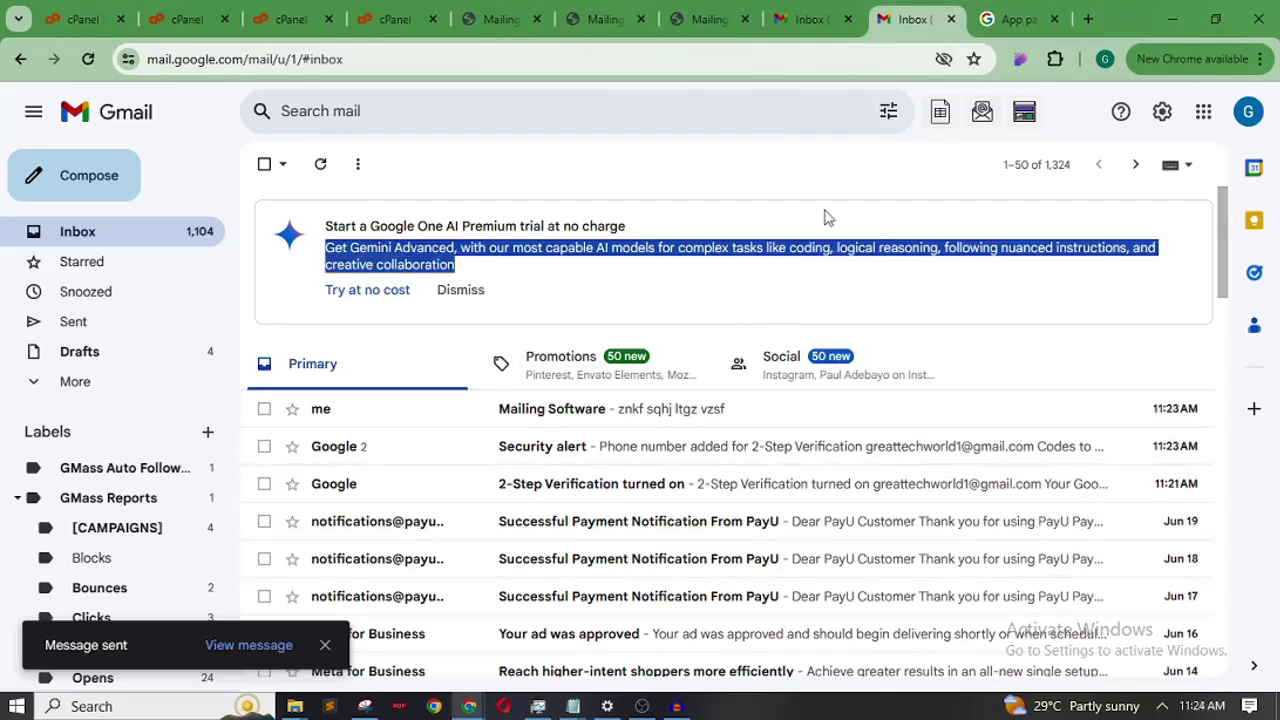
- Switch to the mailing software's delivery servers page and start creating a new server of type Smtp
click(716, 28)
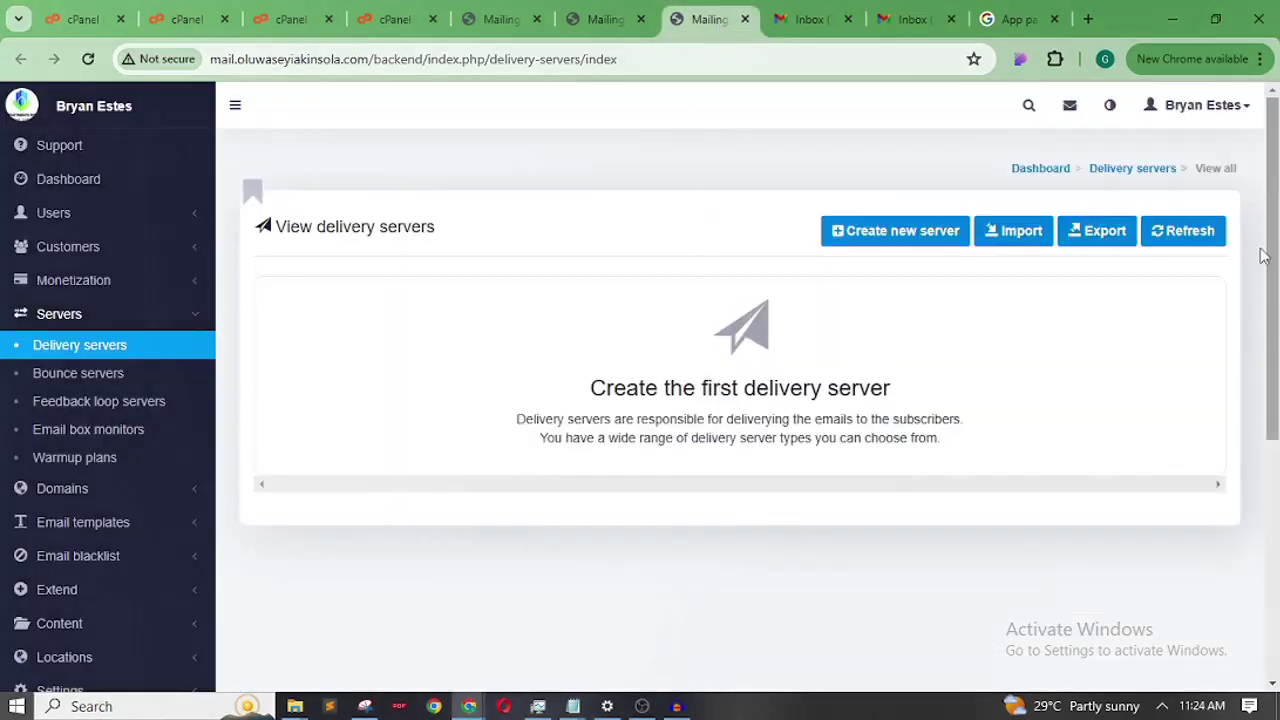
scroll(1276, 222, down, 1)
scroll(917, 386, up, 1)
click(908, 233)
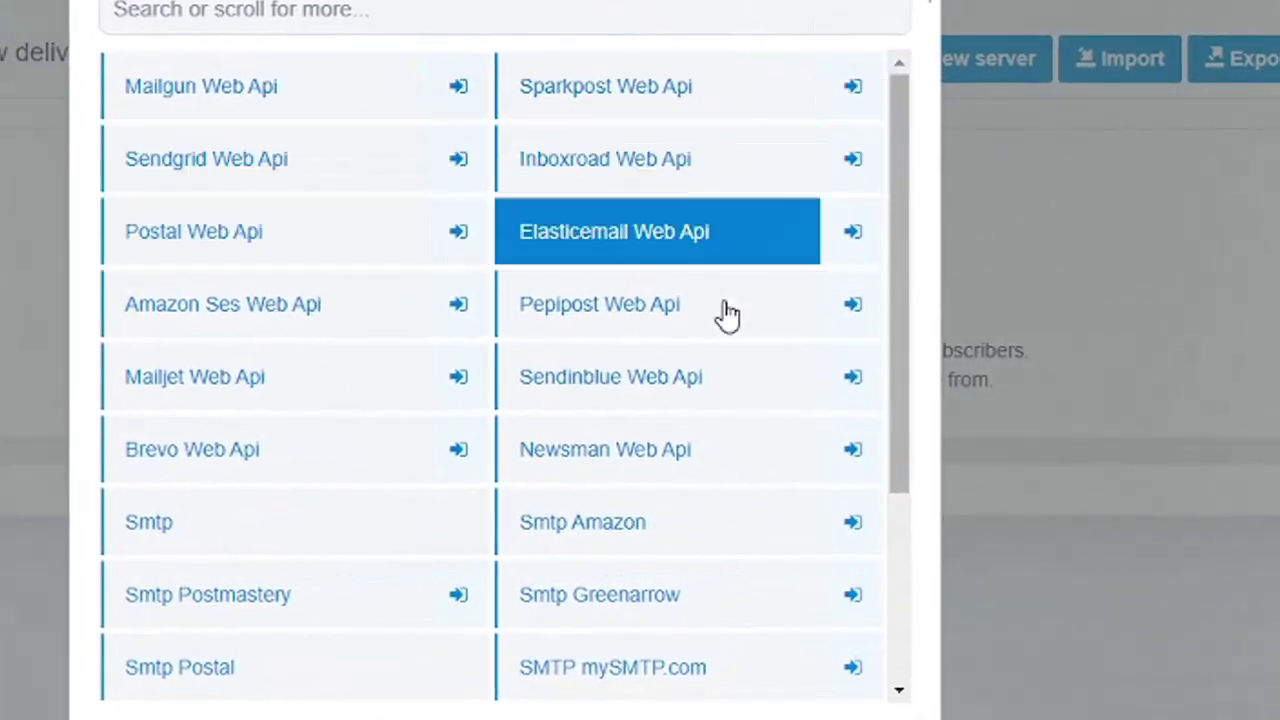
mouse_move(903, 127)
mouse_down()
mouse_move(880, 429)
mouse_move(897, 243)
mouse_move(925, 185)
mouse_move(897, 114)
mouse_up()
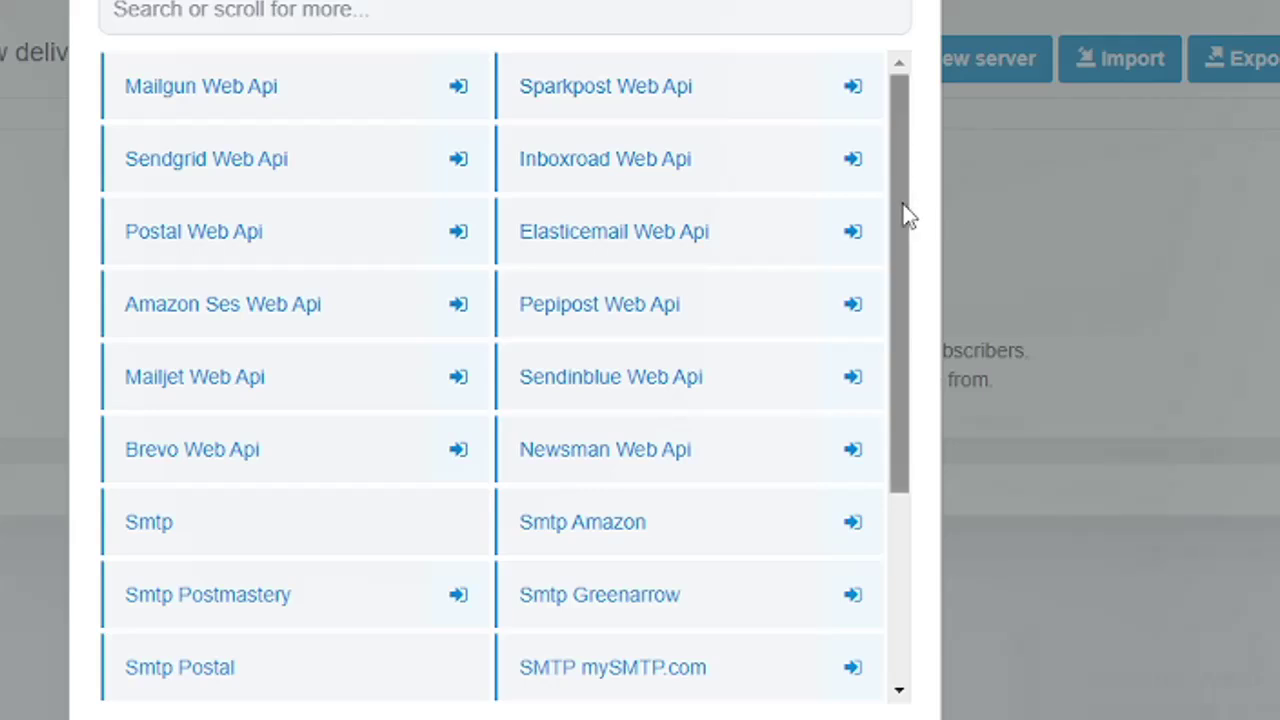
drag(903, 214, 531, 366)
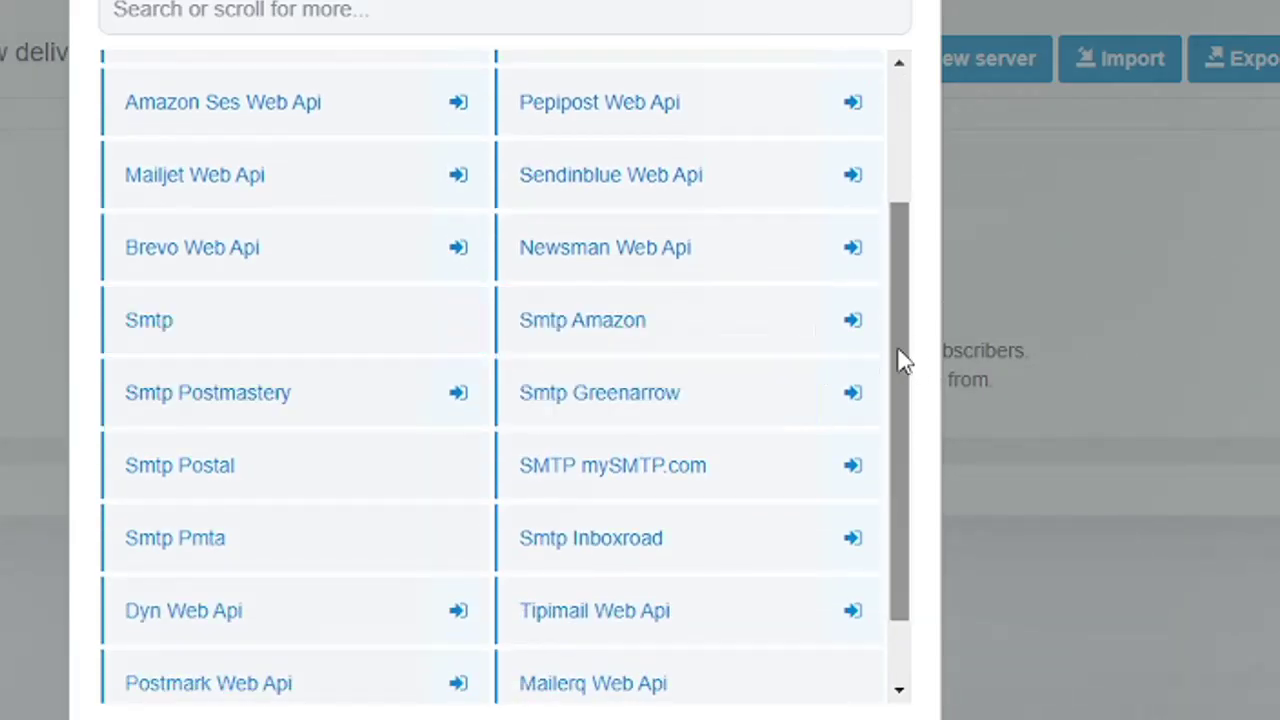
drag(898, 355, 859, 432)
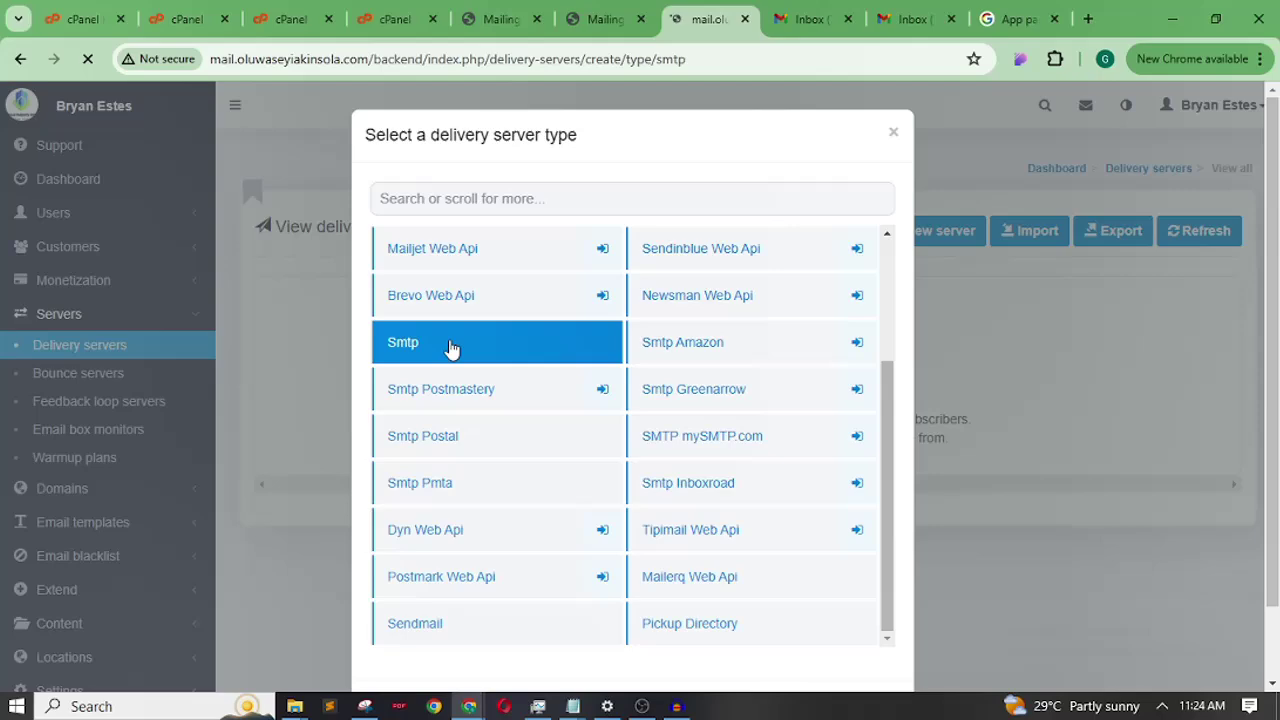
click(225, 240)
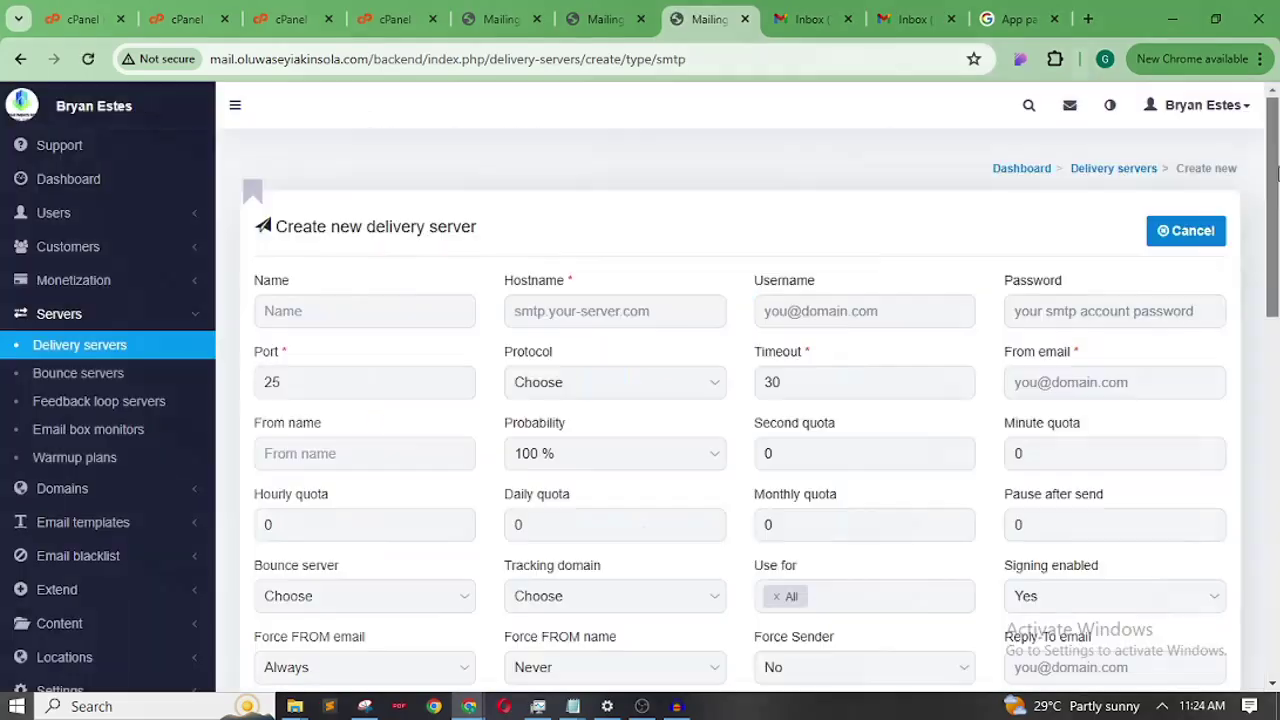
- Name the new delivery server "Gmail Great Tech World"
drag(1276, 178, 1276, 182)
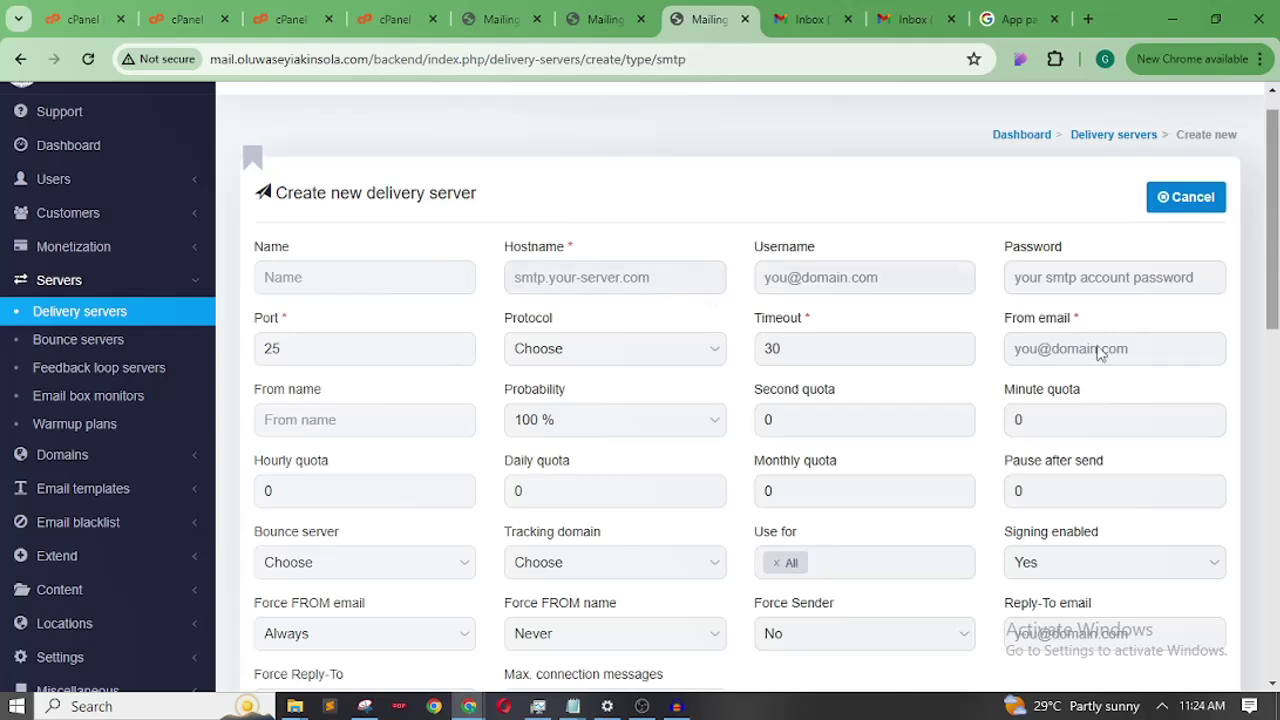
drag(1276, 230, 1276, 232)
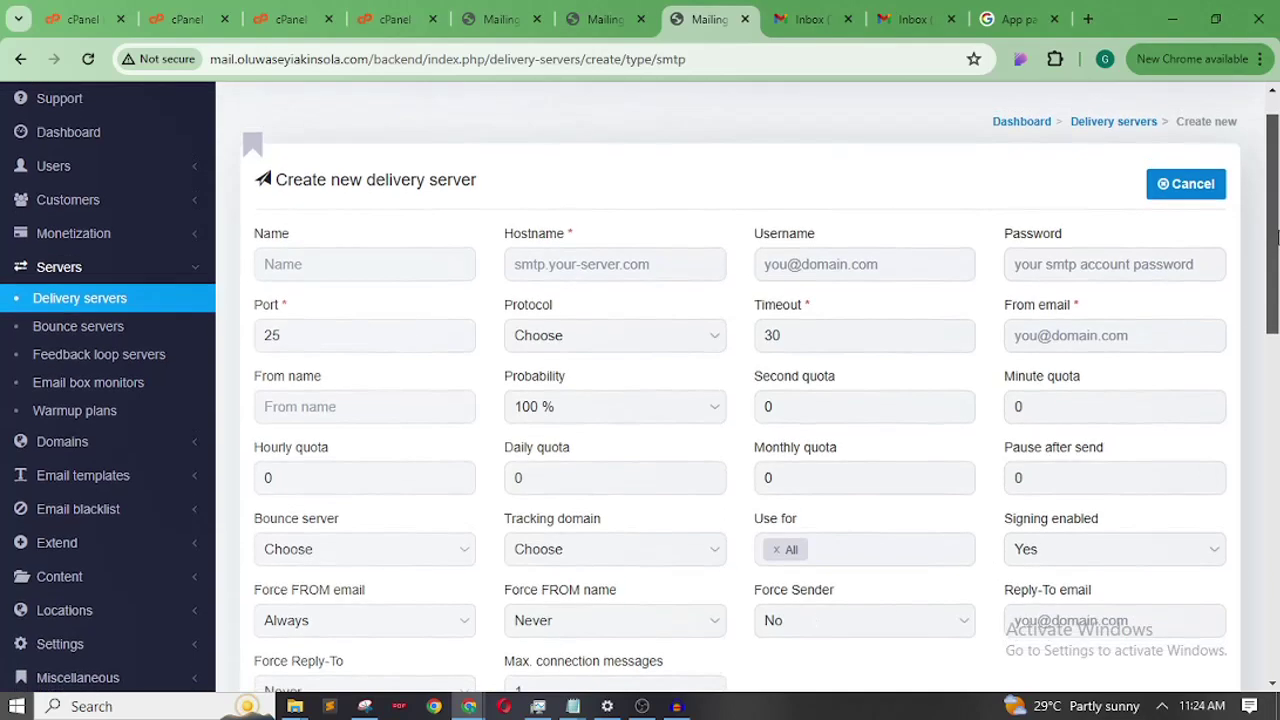
click(285, 263)
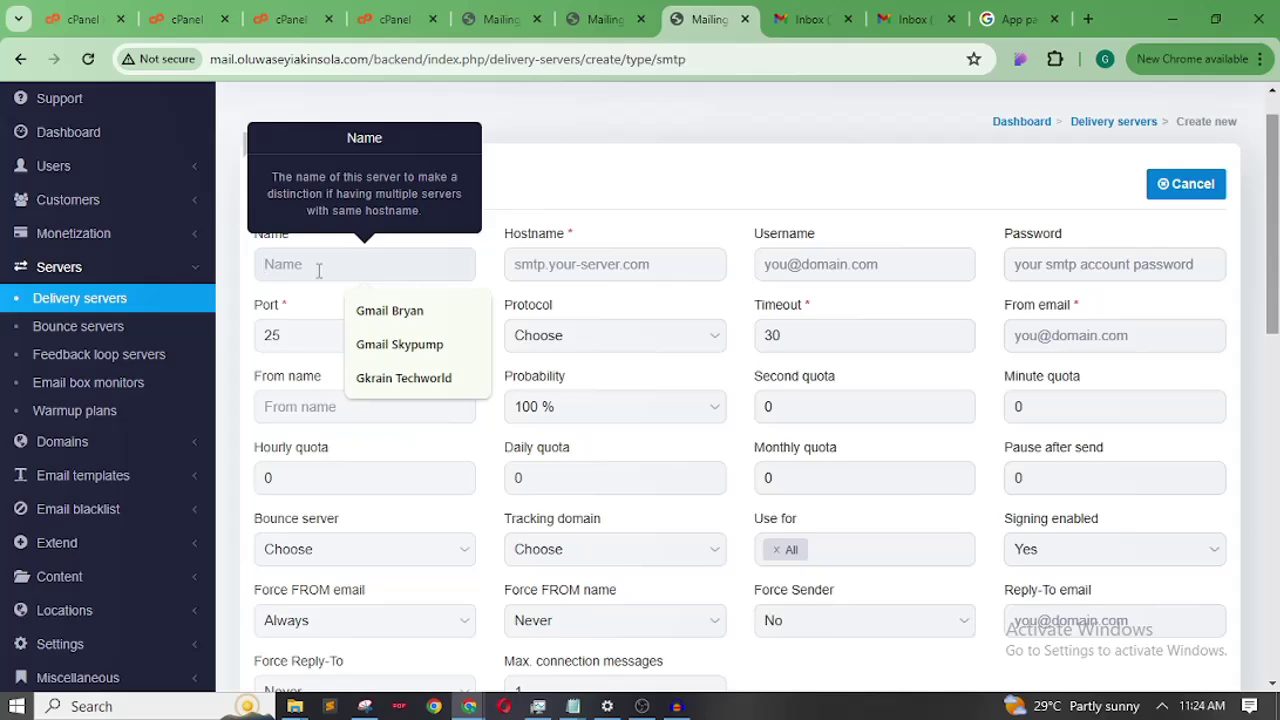
text(Gmail)
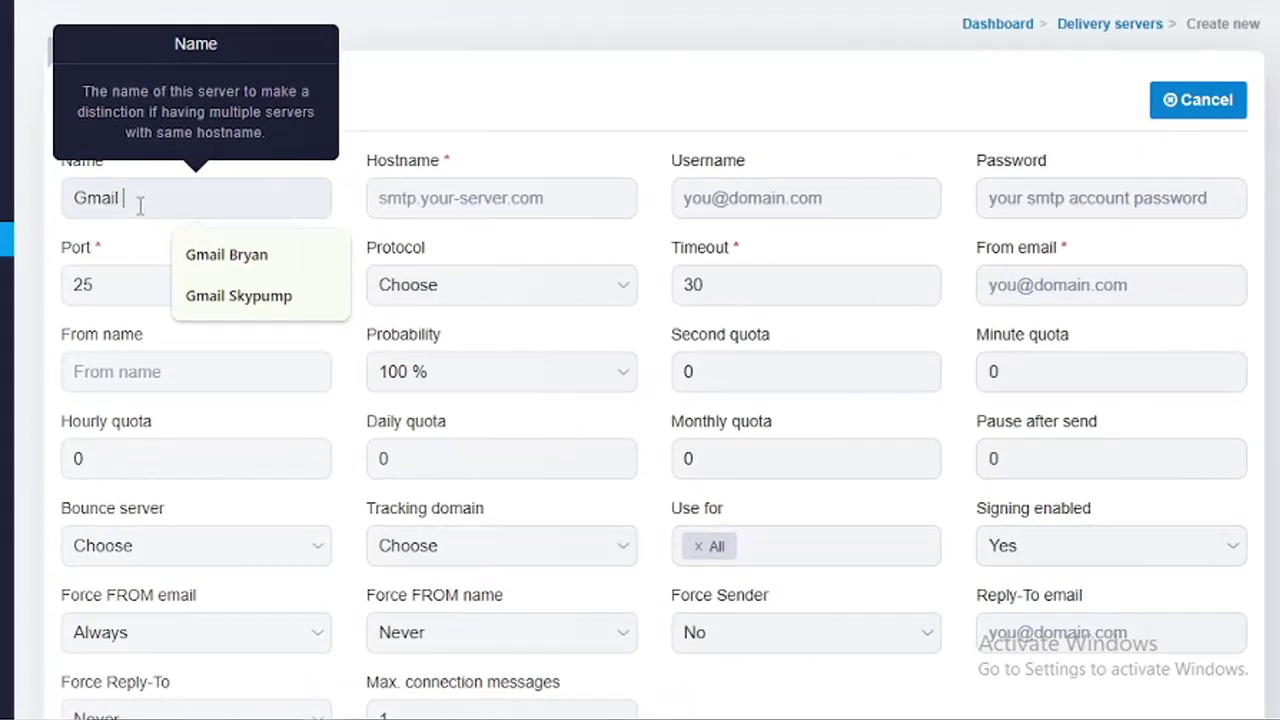
text( Great)
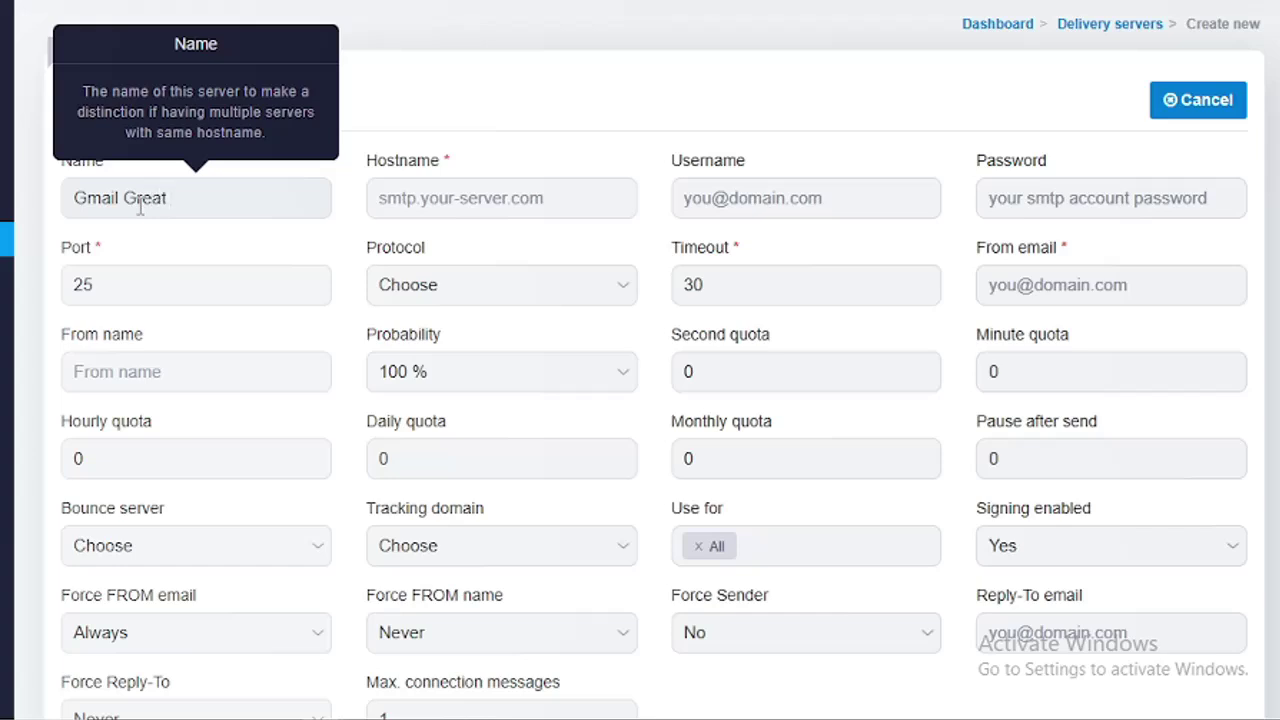
text( Tech Word)
key(BackSpace)
text(ld)
click(355, 74)
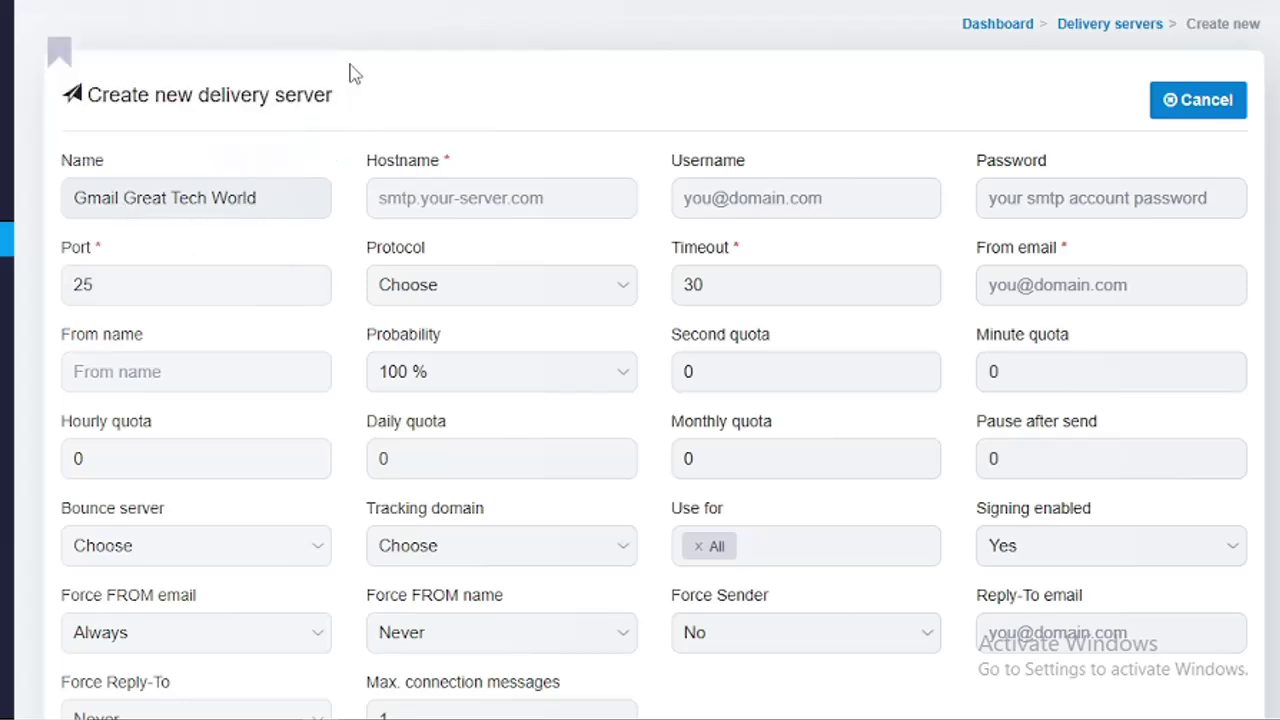
- Set the delivery server's hostname to smtp.gmail.com
click(435, 200)
click(528, 254)
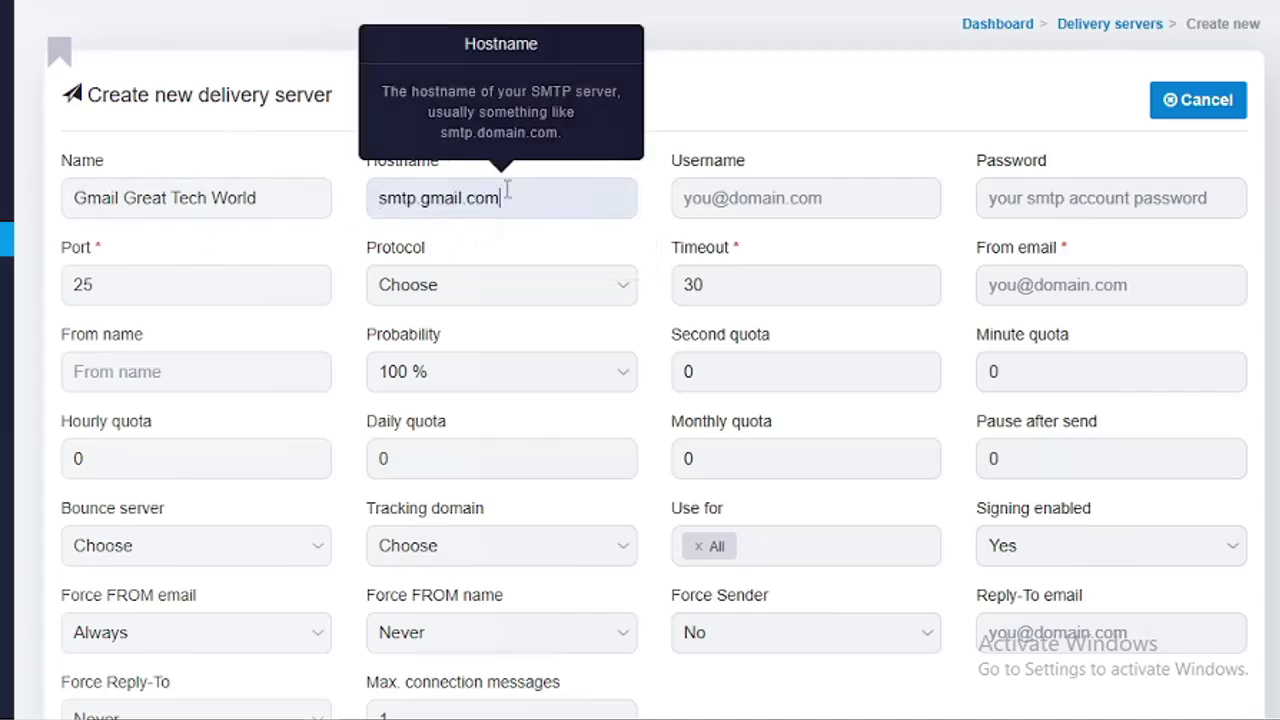
key(BackSpace)
text(m)
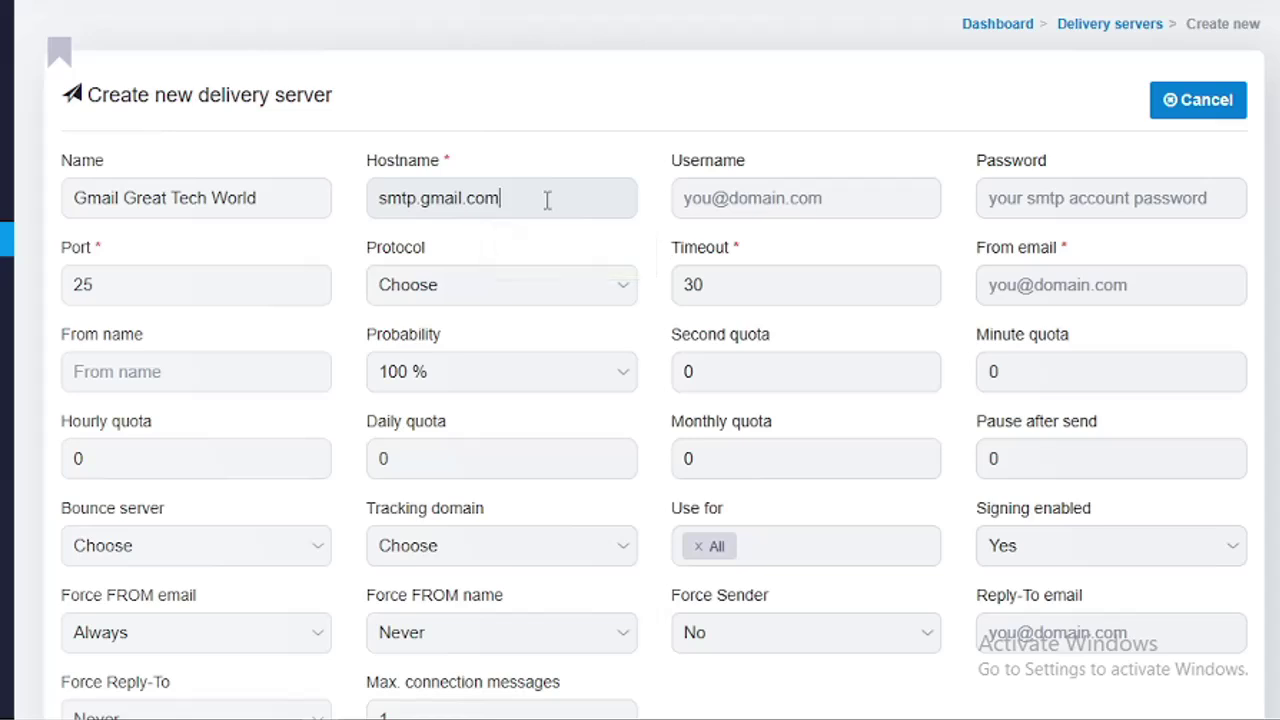
- Paste the generated Gmail app password into the delivery server's Password field
click(814, 188)
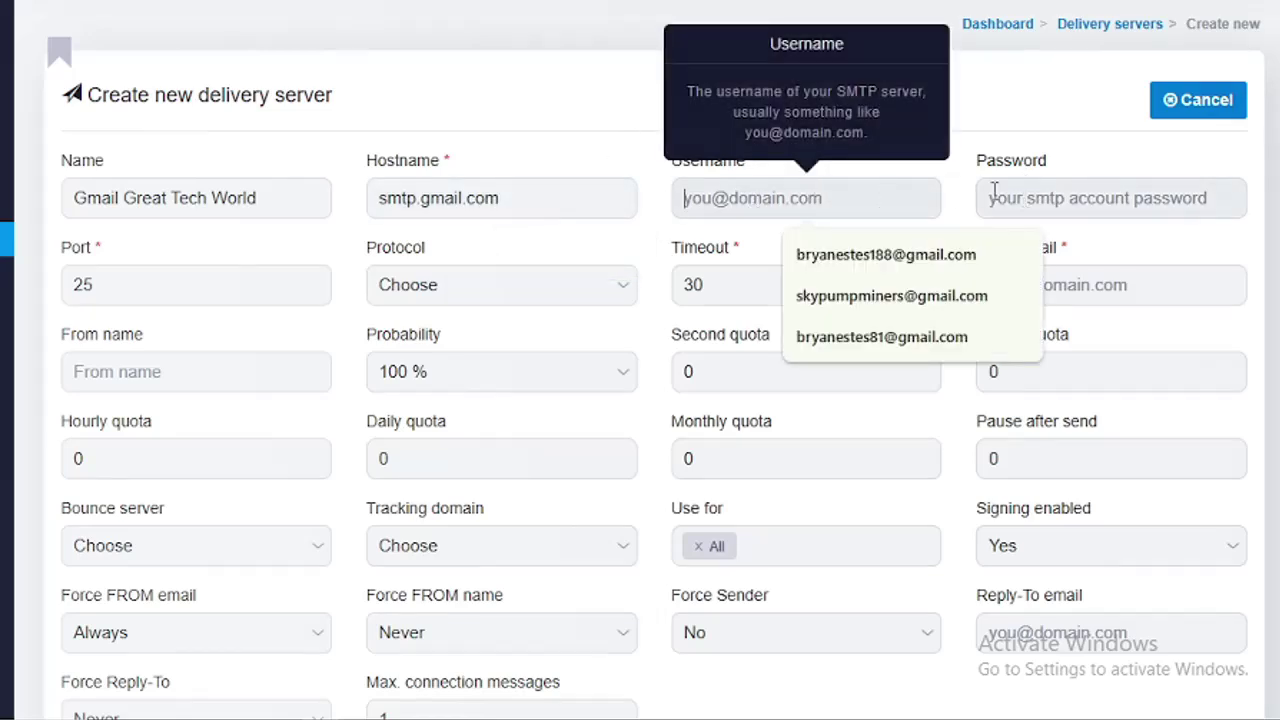
click(1050, 200)
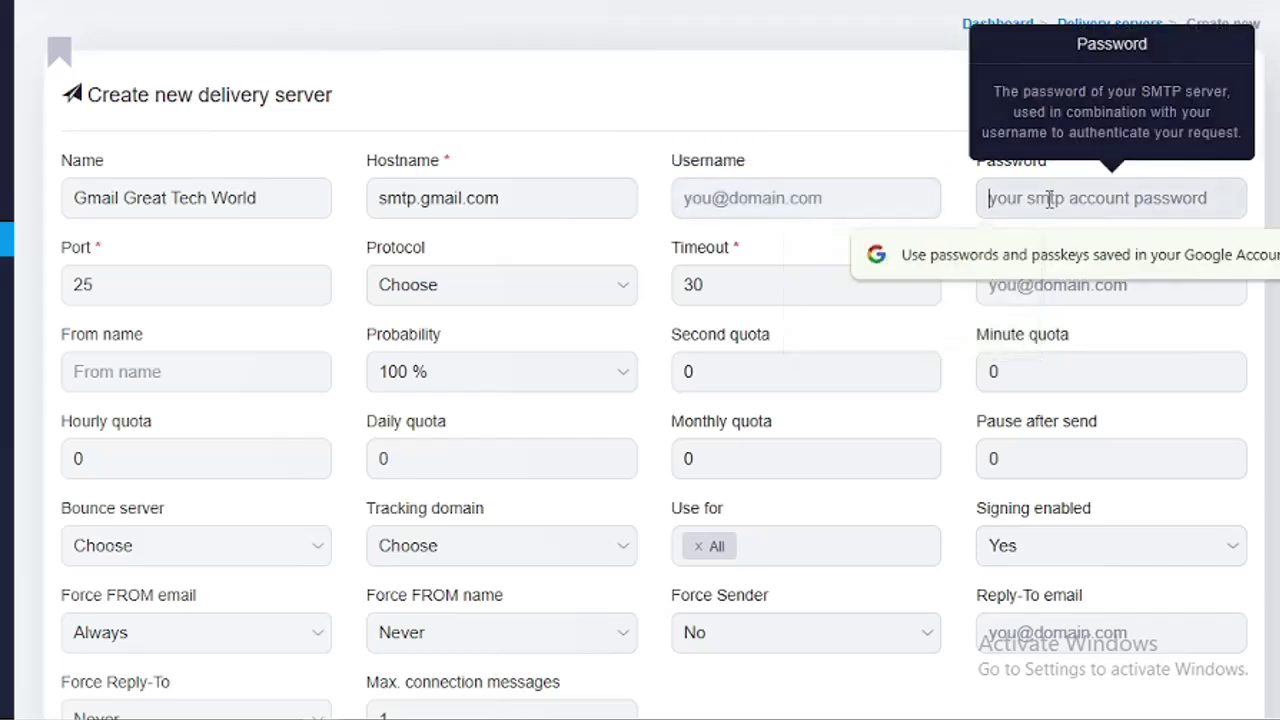
key(ctrl+v)
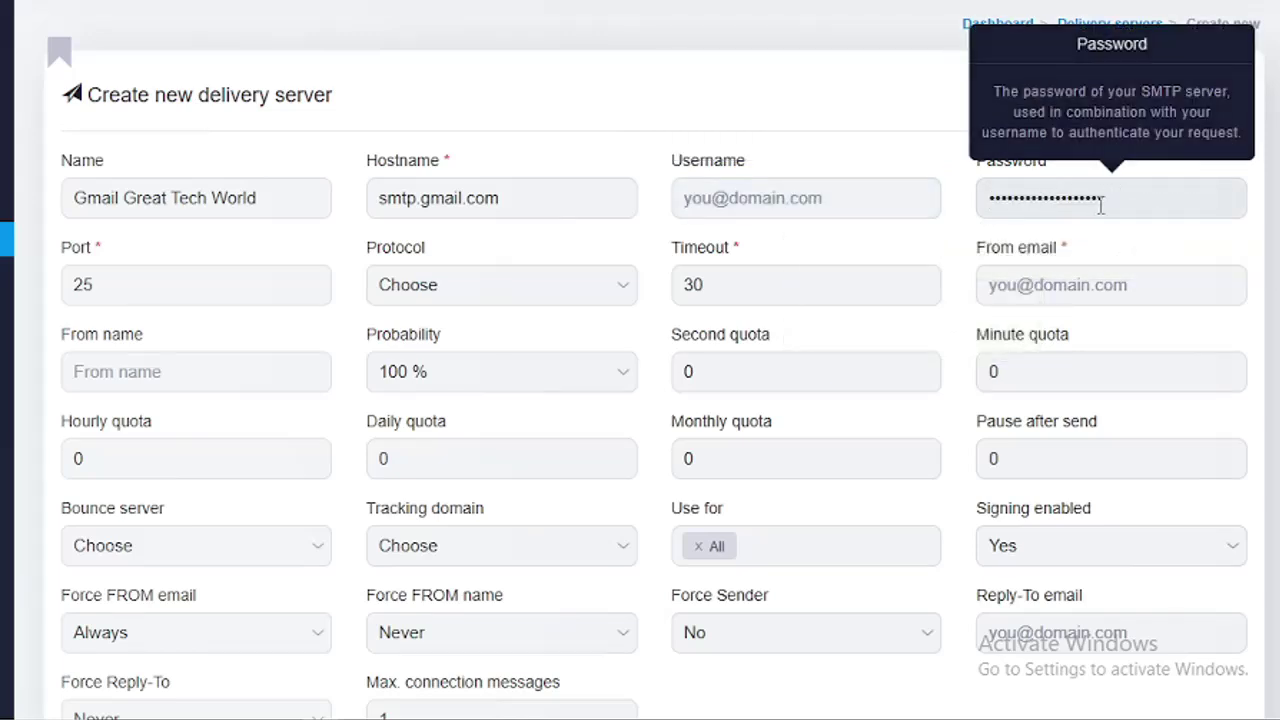
- Switch to Gmail, open the "Mailing Software" email, and return to the delivery server form
key(ctrl+shift+Tab)
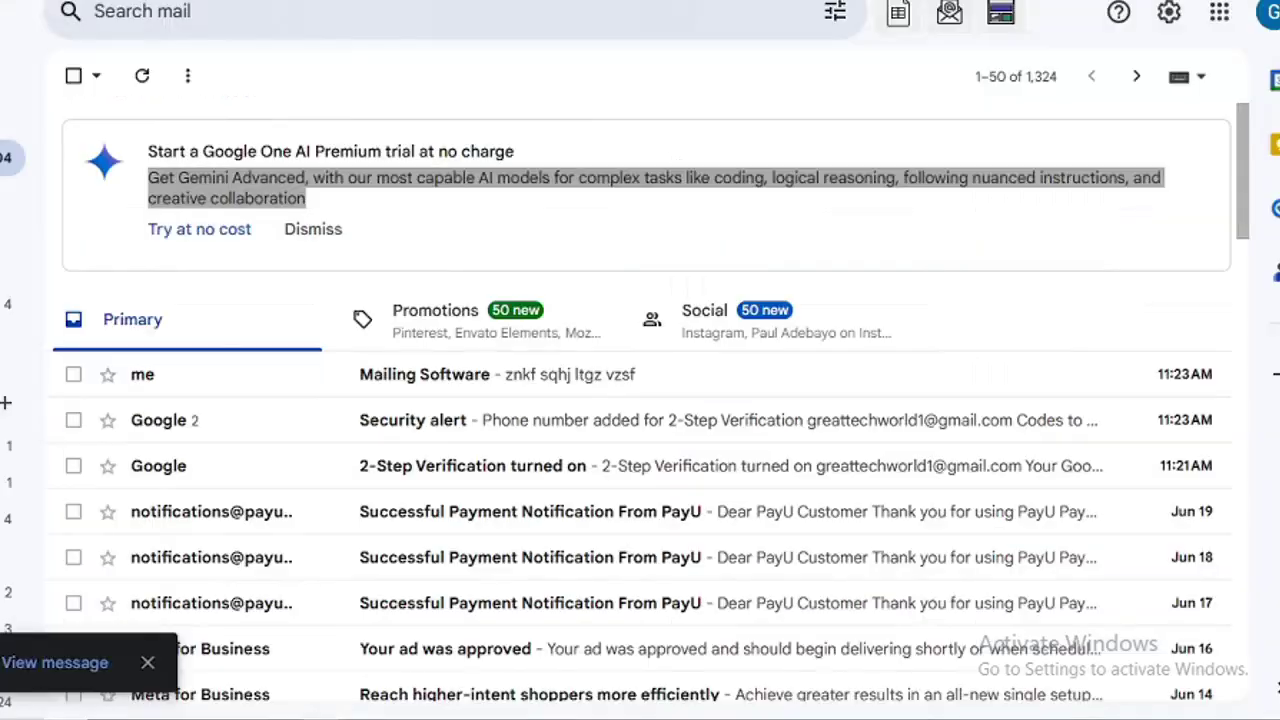
click(630, 393)
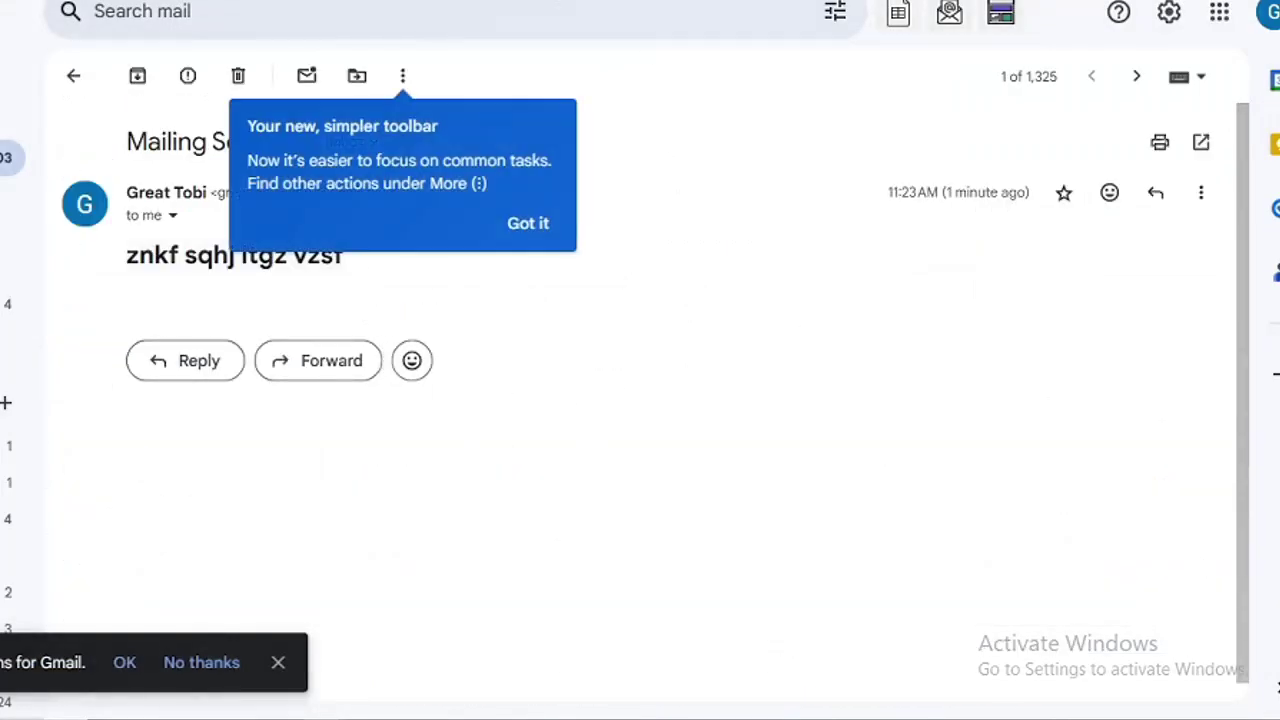
key(ctrl+Tab)
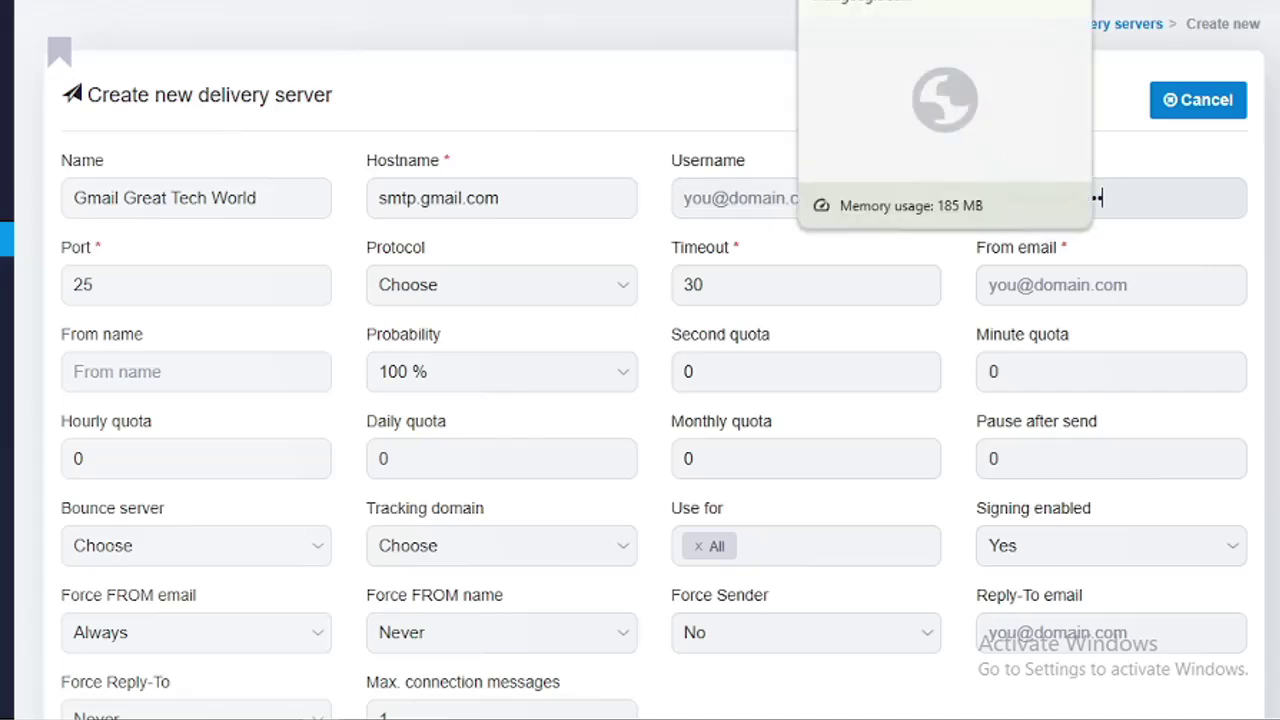
key(ctrl+Tab)
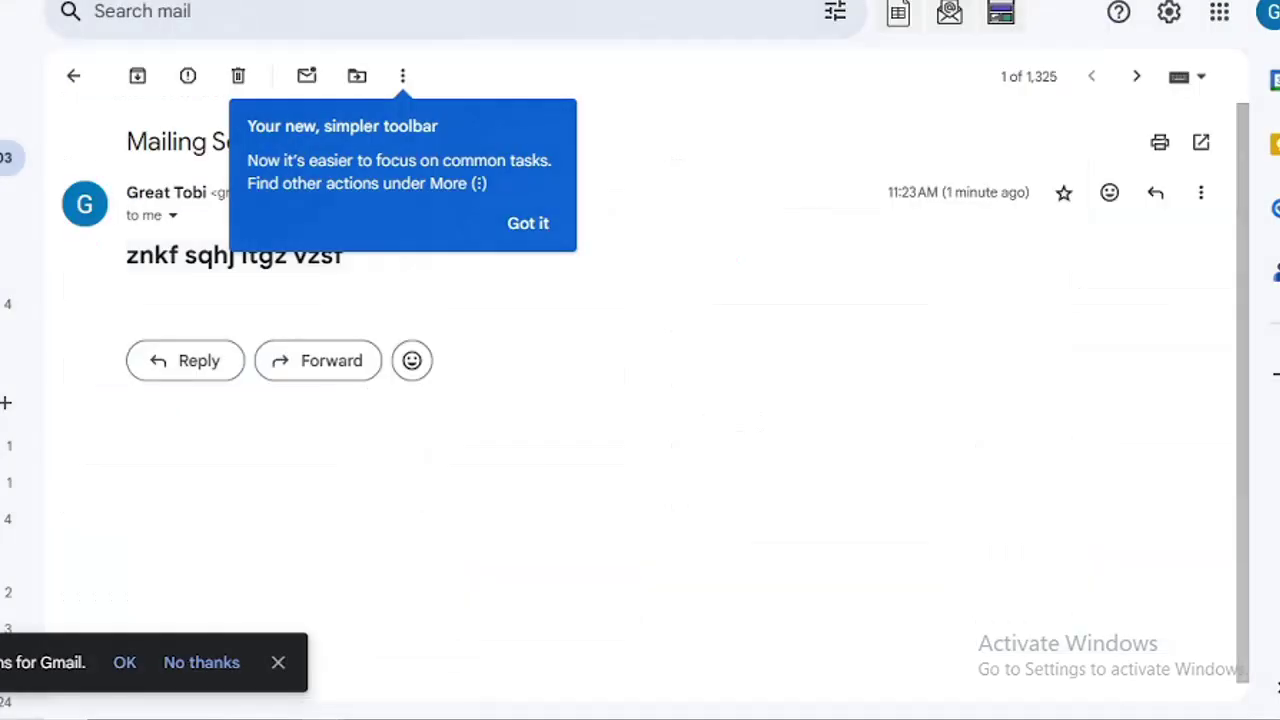
click(1267, 16)
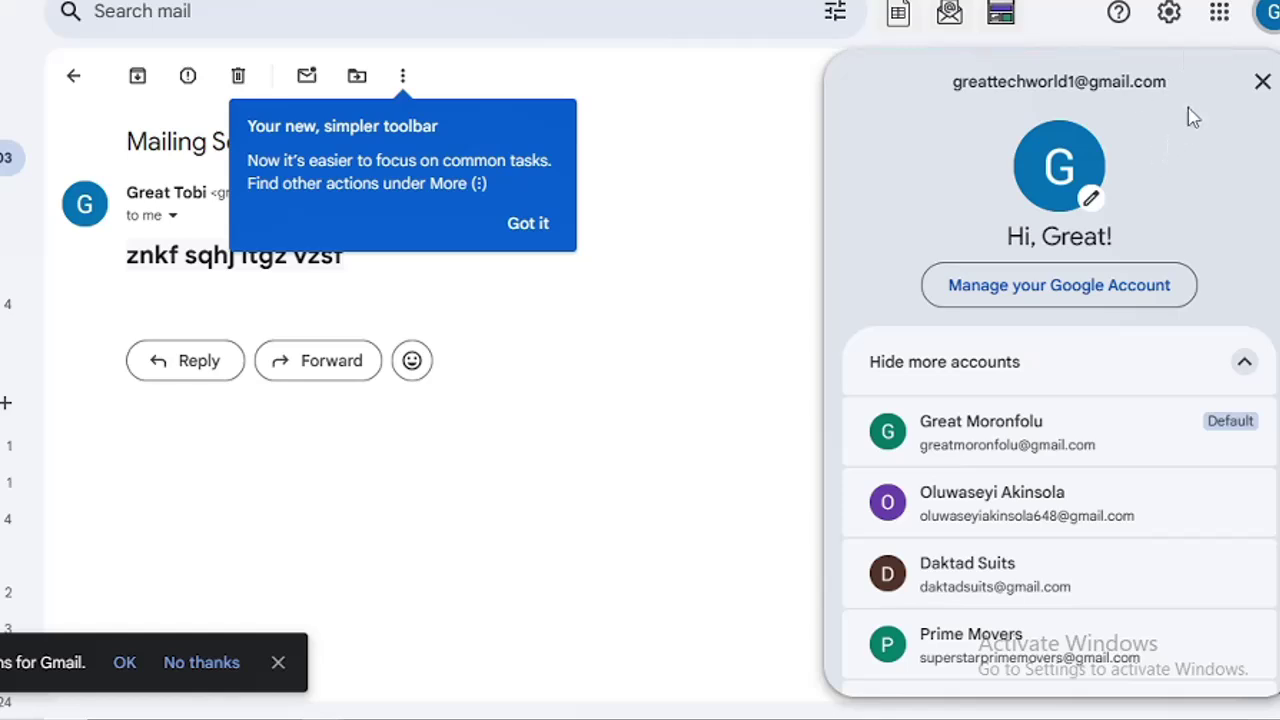
drag(1188, 88, 951, 100)
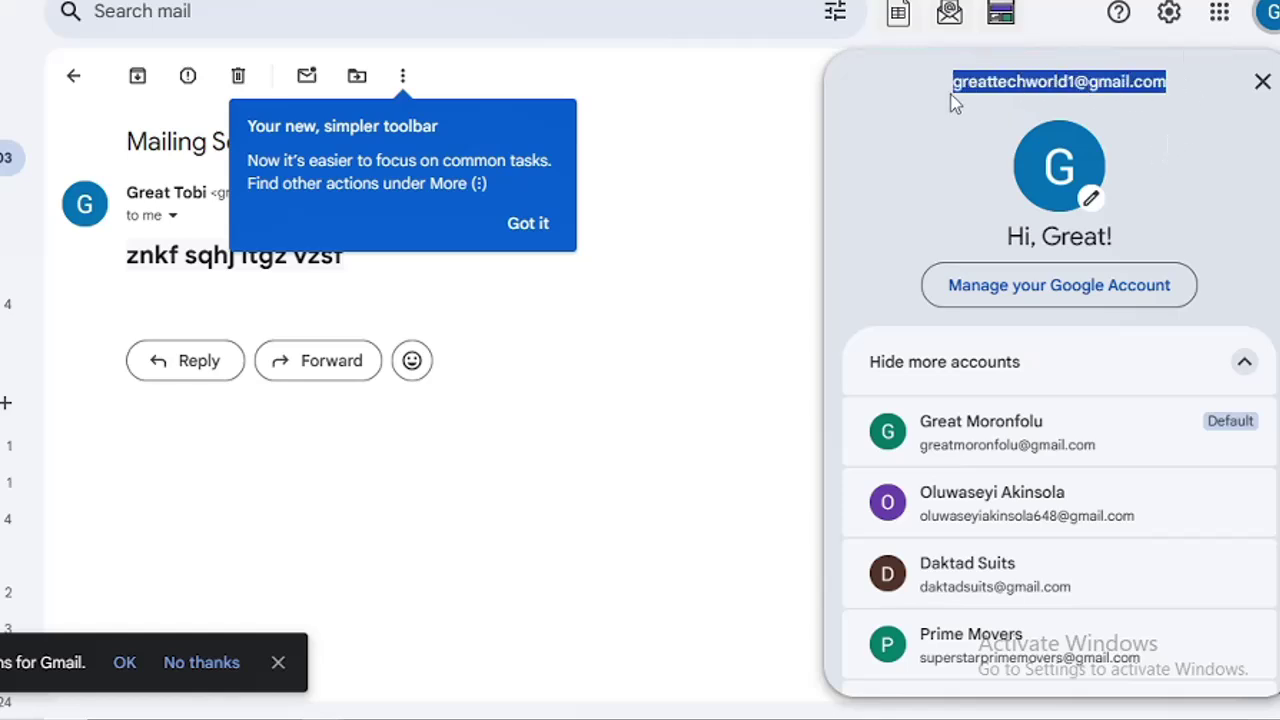
right_click(997, 86)
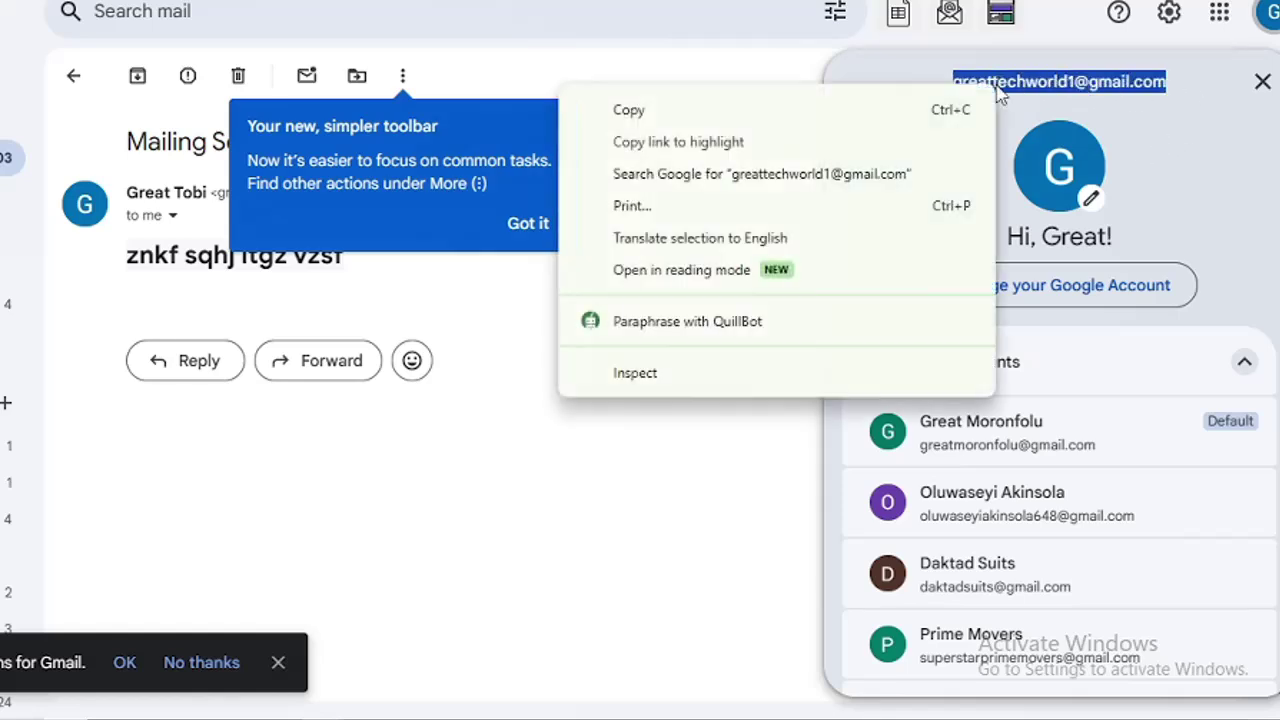
click(925, 110)
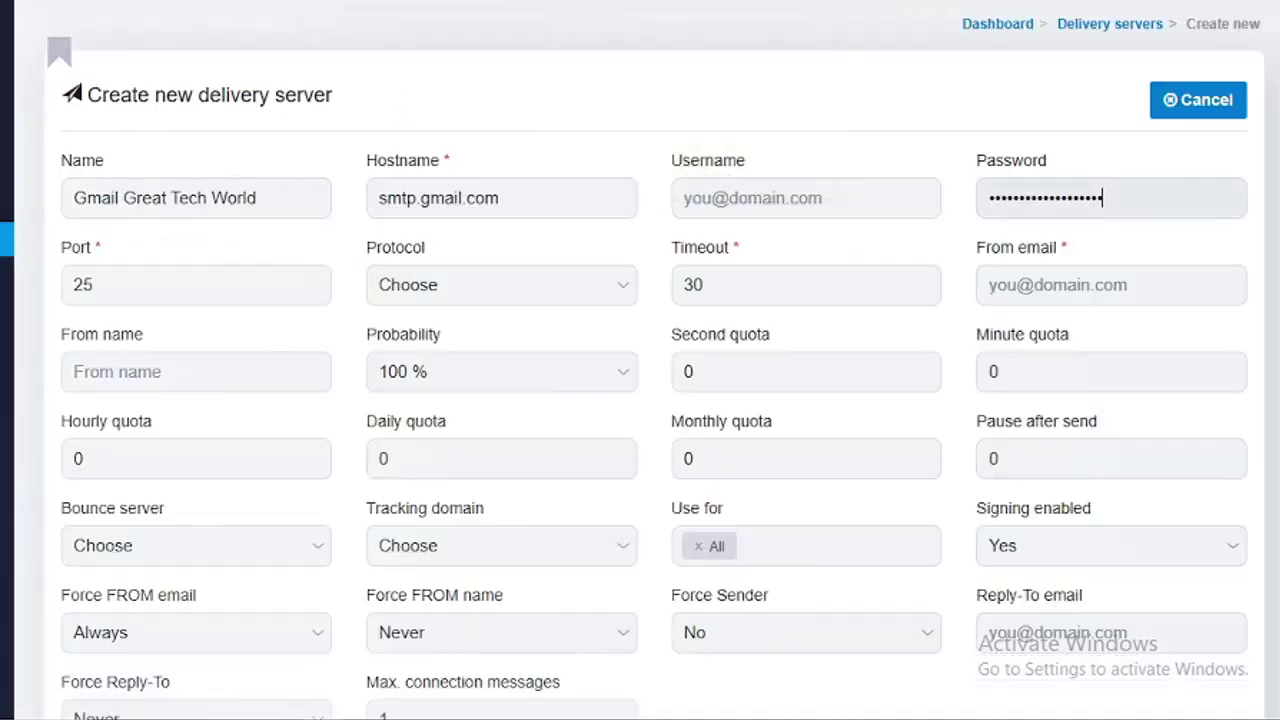
click(718, 192)
key(ctrl+v)
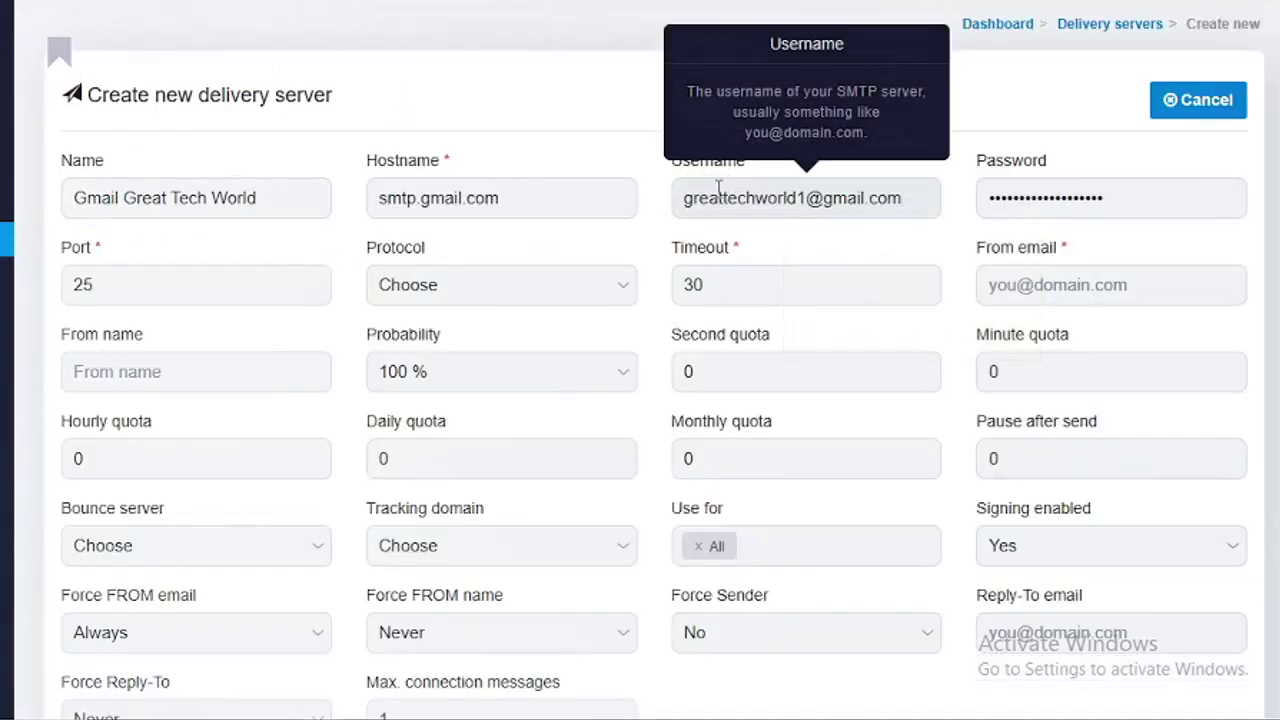
- Set the delivery server's port to 465 and its protocol to SSL
click(142, 281)
double_click(142, 281)
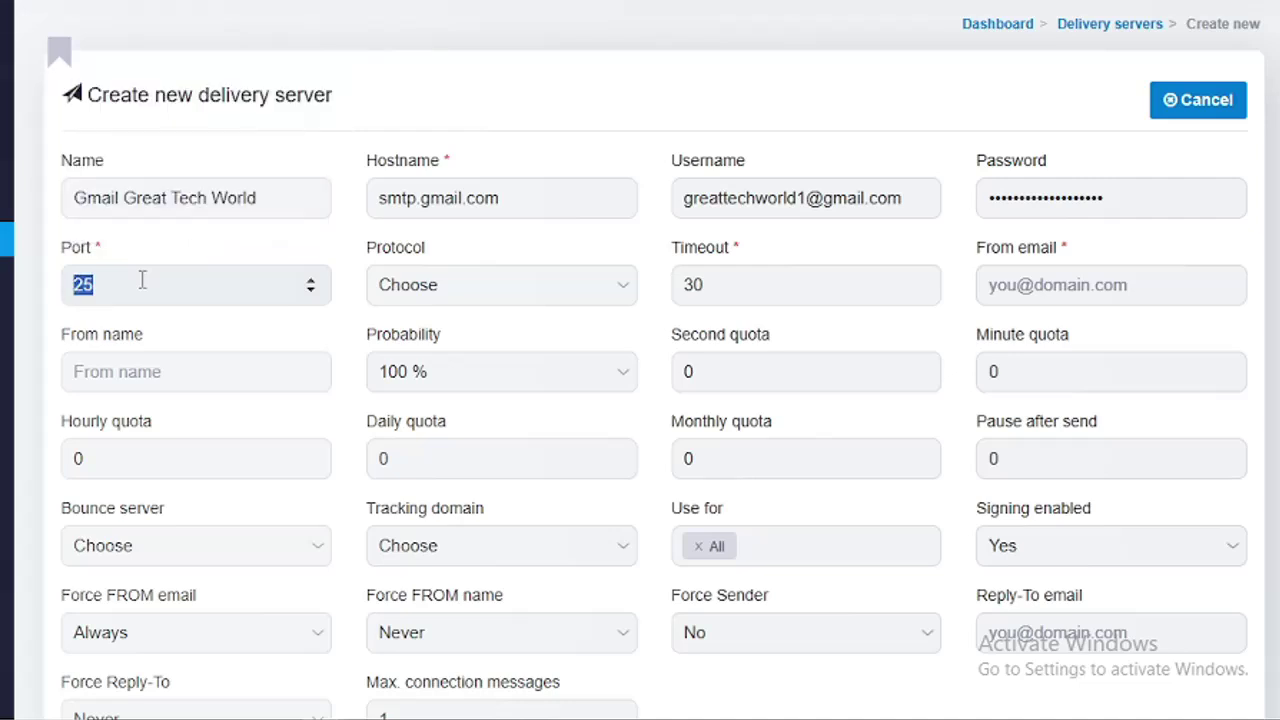
click(142, 281)
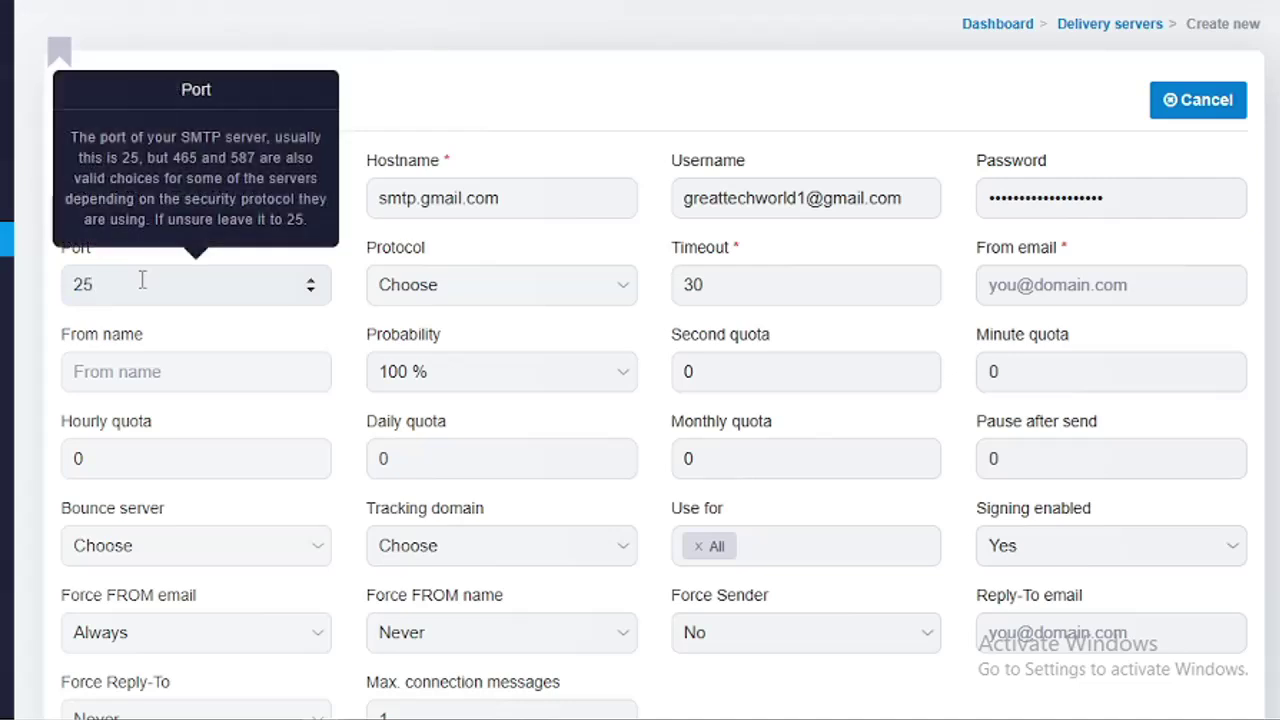
drag(142, 281, 60, 288)
text(465)
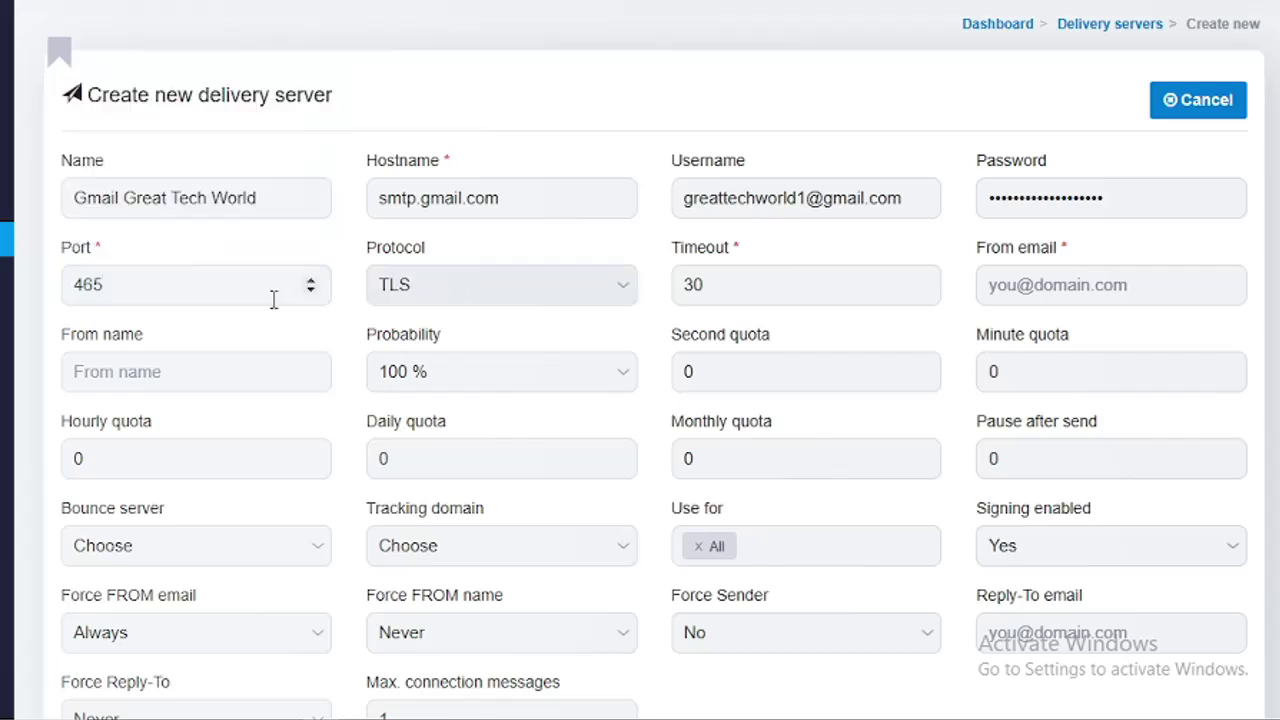
click(445, 287)
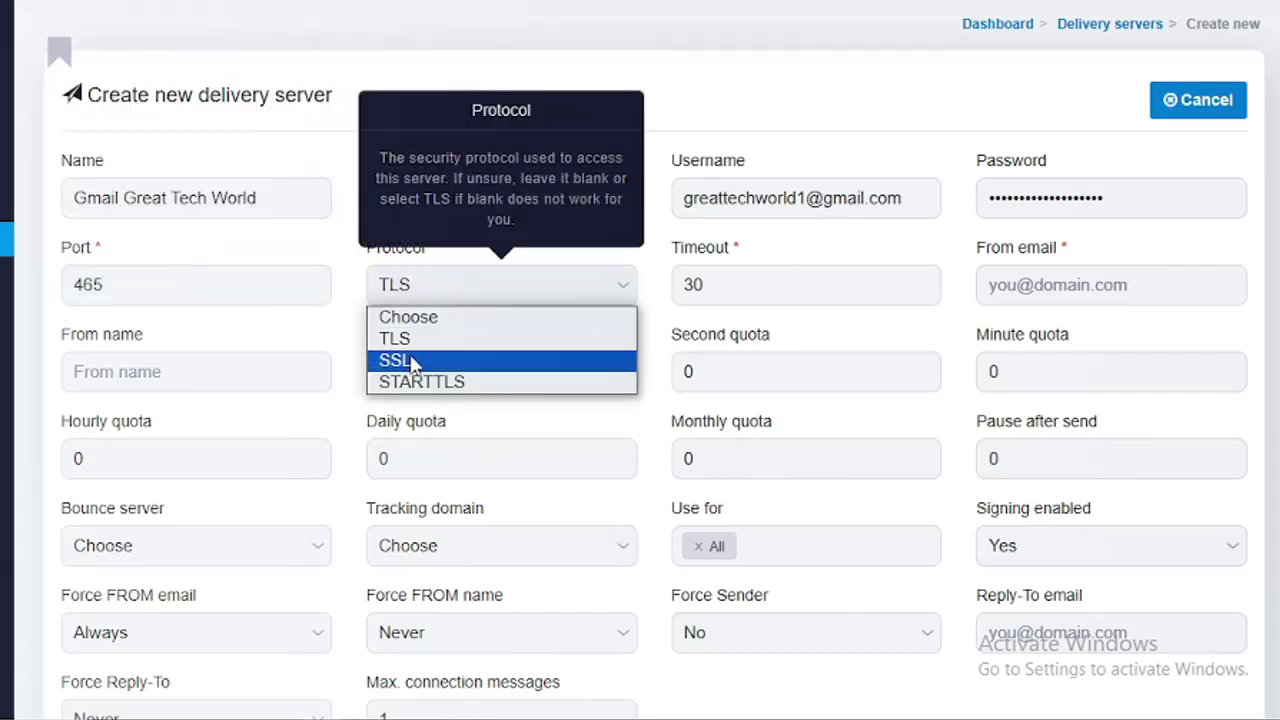
click(409, 362)
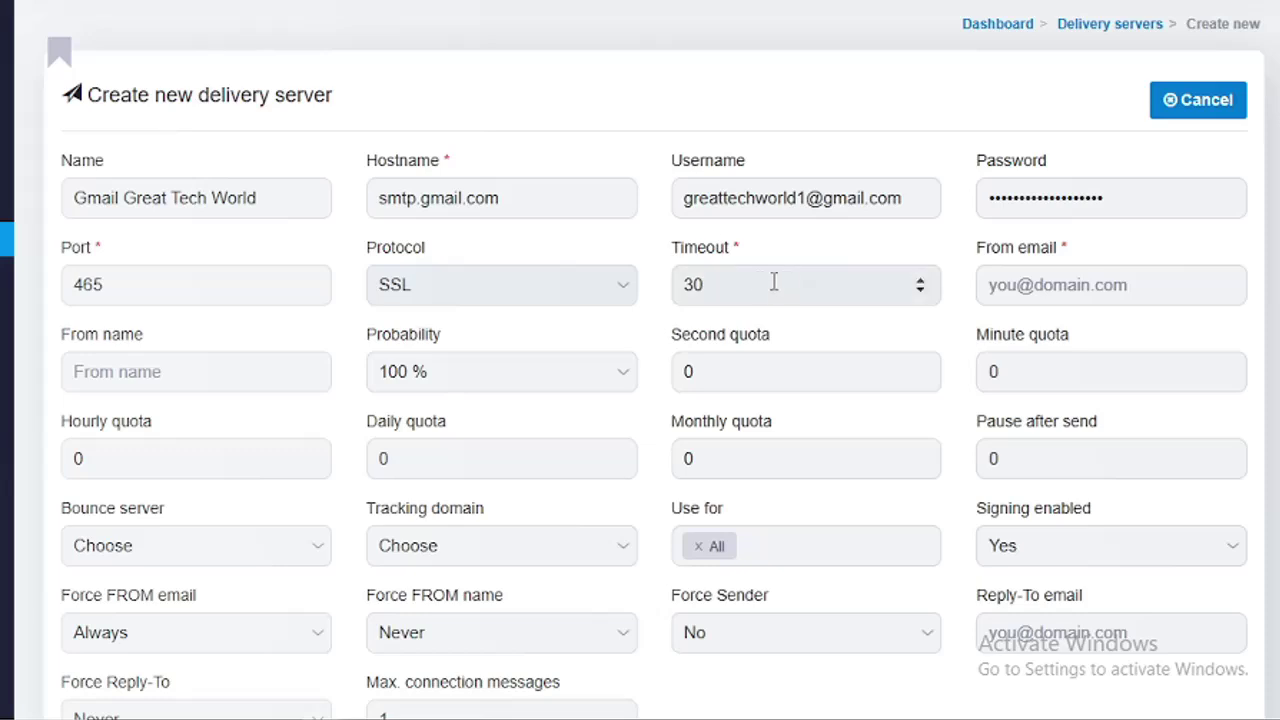
- Copy the email address from the Username field into the From email field
click(1075, 294)
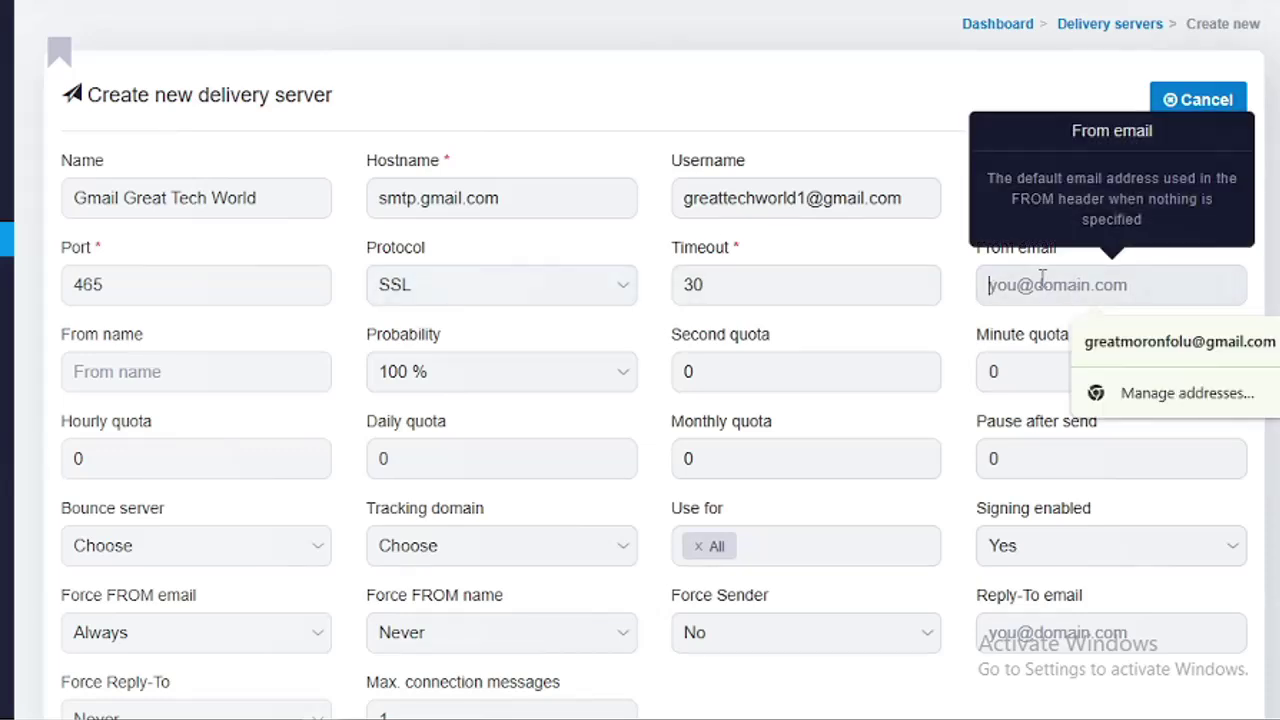
click(912, 196)
drag(912, 196, 686, 198)
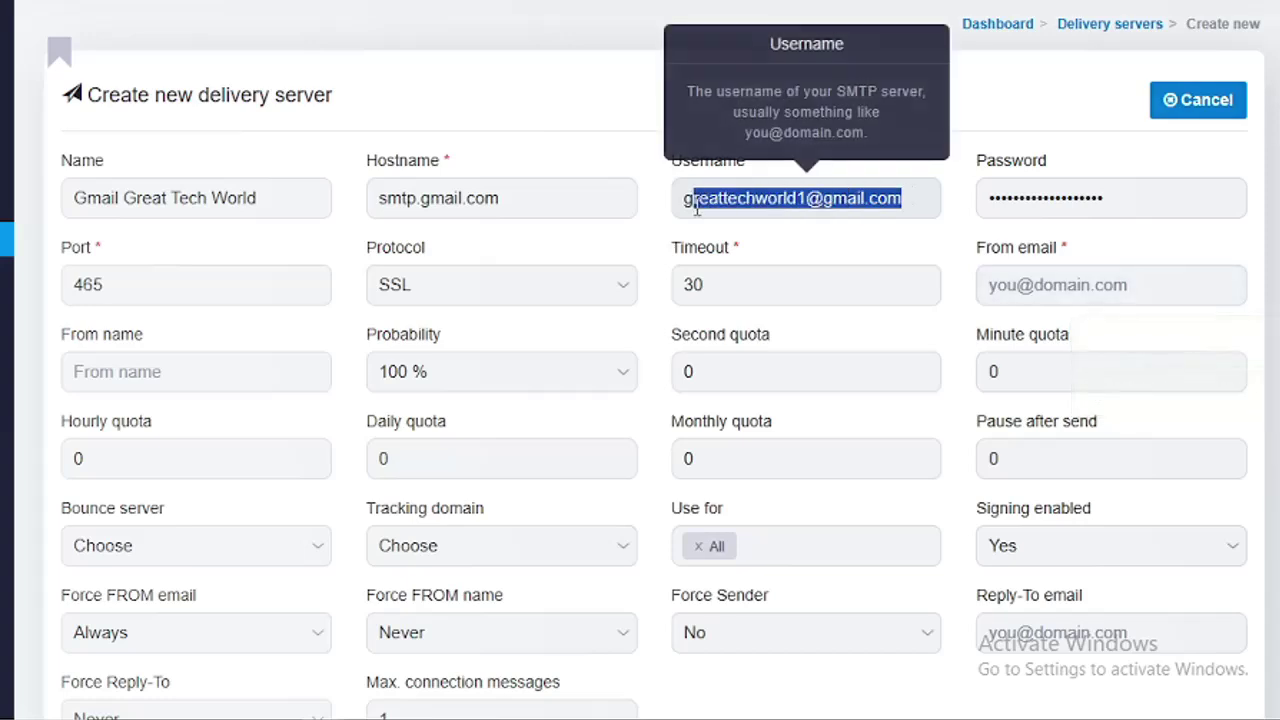
right_click(692, 206)
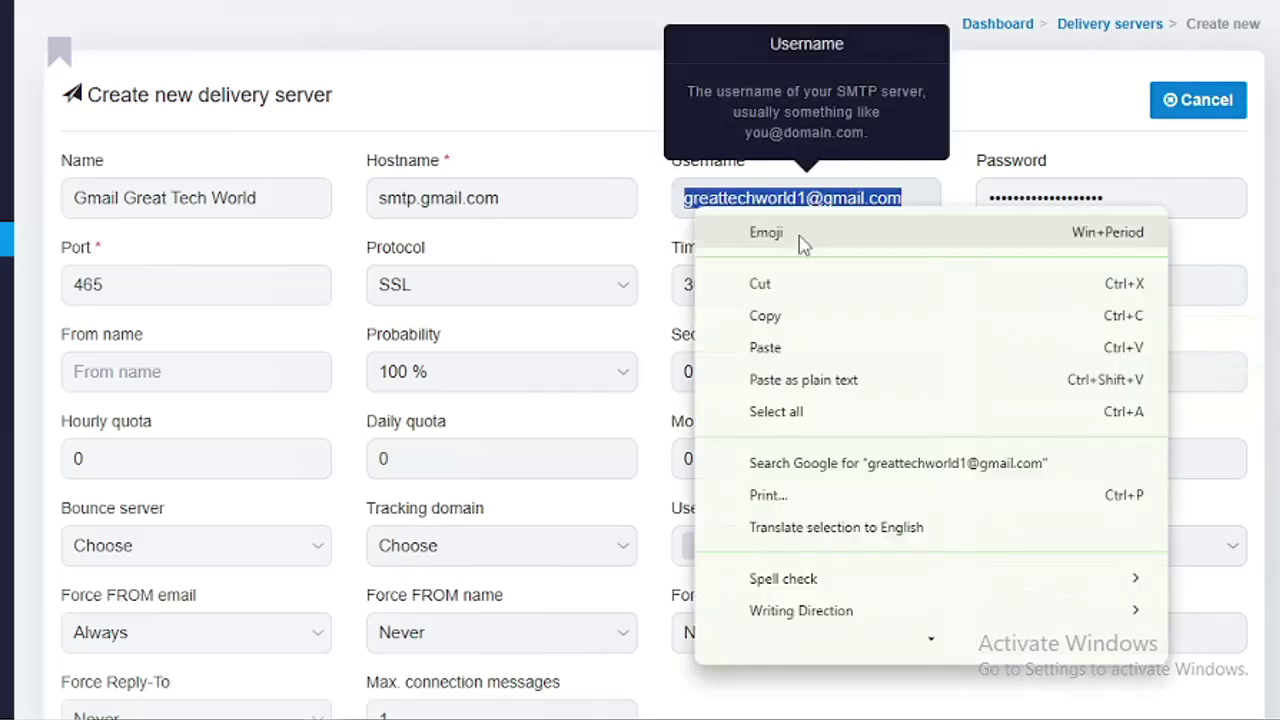
click(800, 316)
click(1042, 285)
key(ctrl+v)
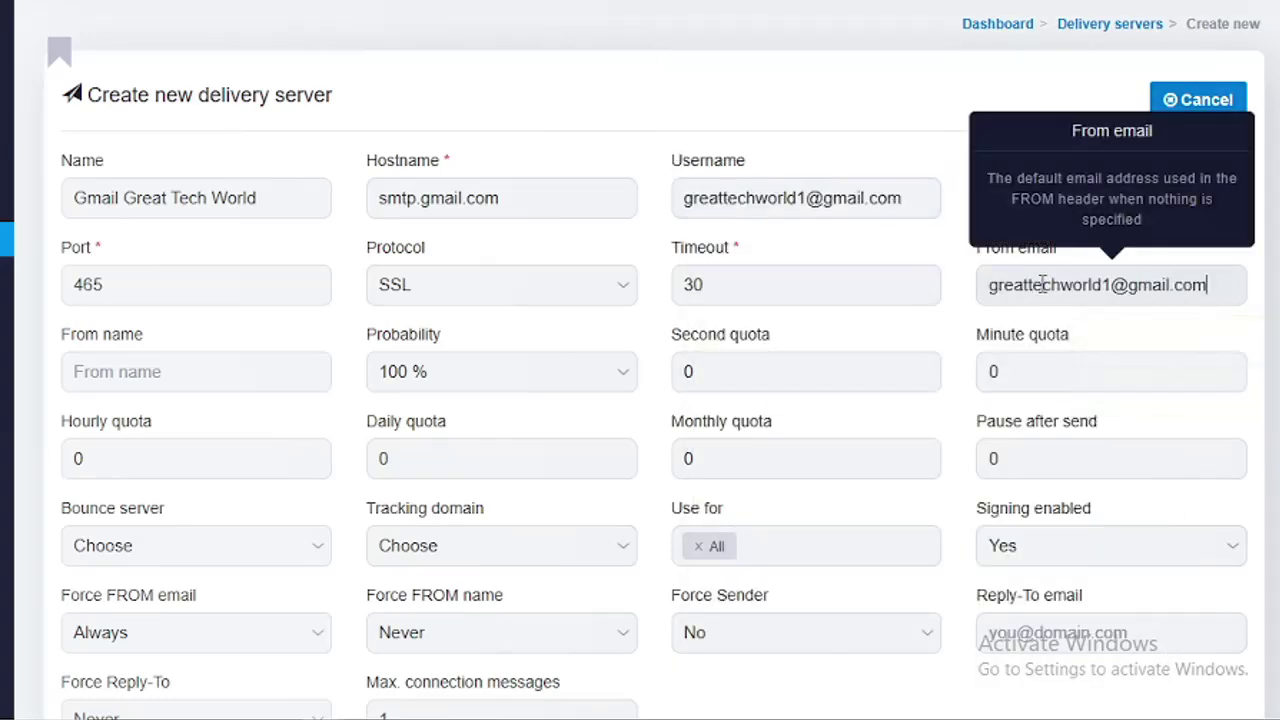
- Set the delivery server's From name to "Great Tech World"
click(246, 375)
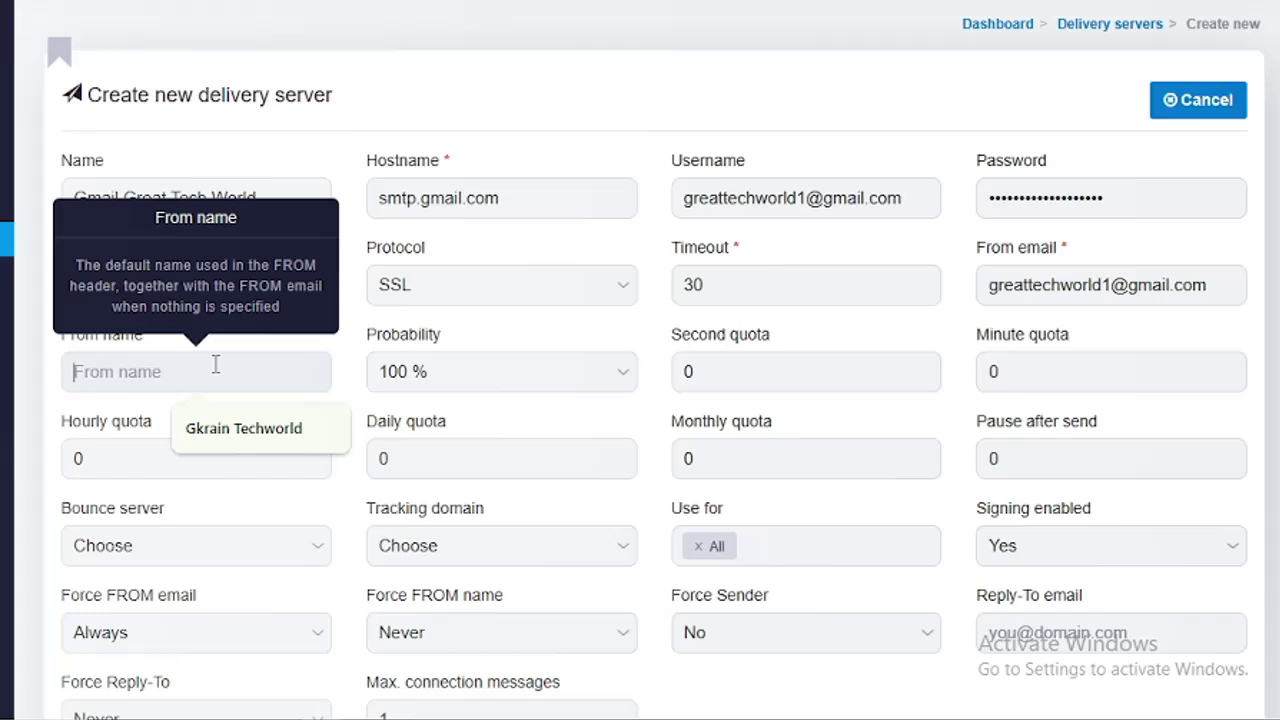
text(Great )
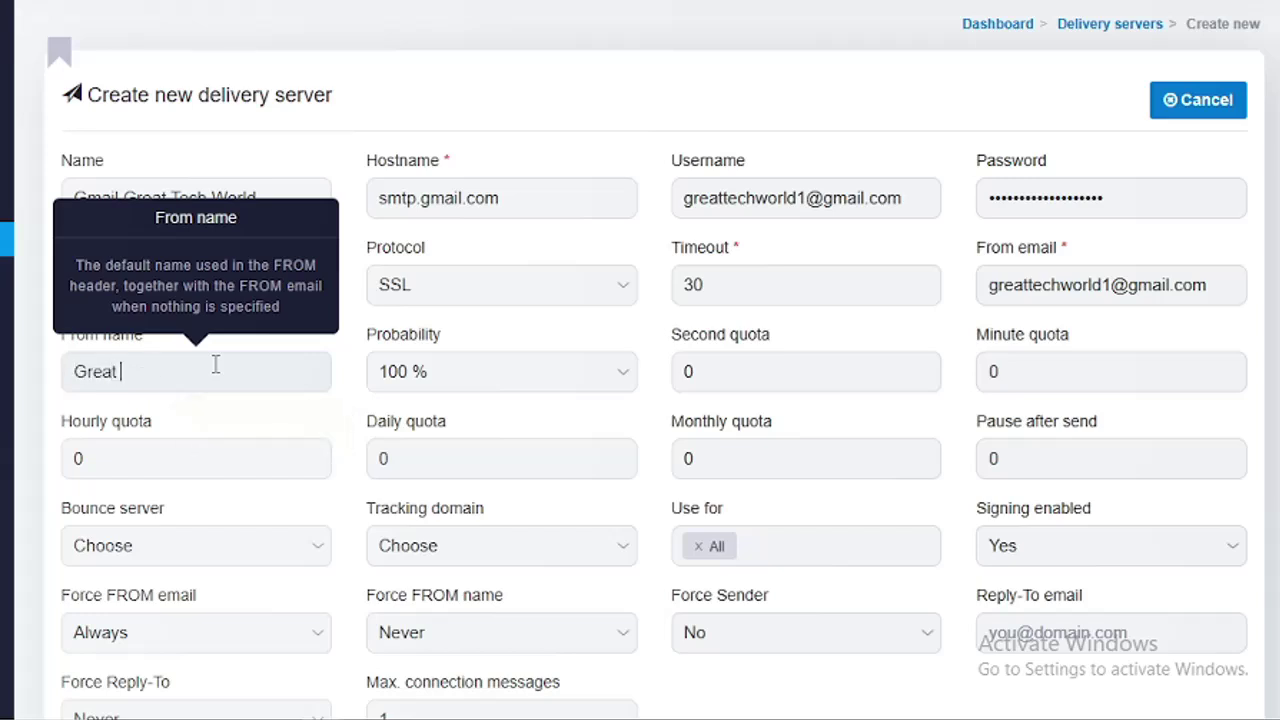
text(Tech World)
click(314, 406)
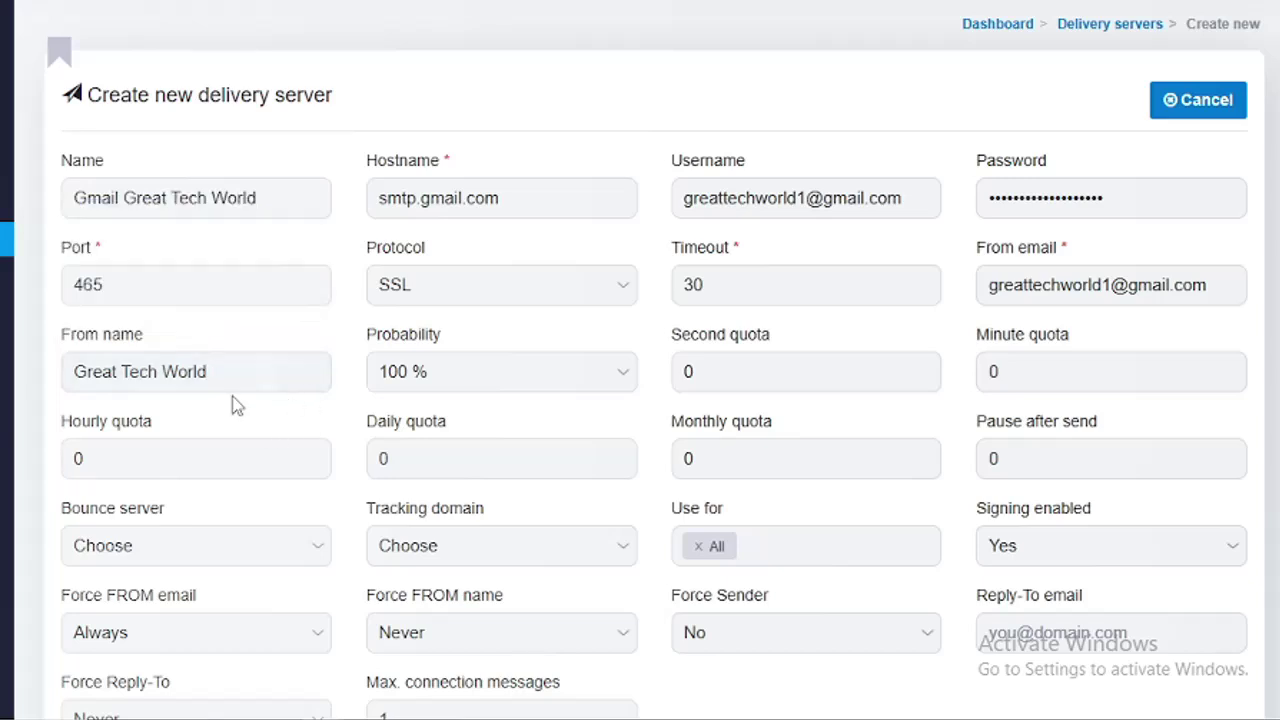
- Review the remaining delivery server fields, including the sending quotas and the description of Pause after send
scroll(910, 252, down, 2)
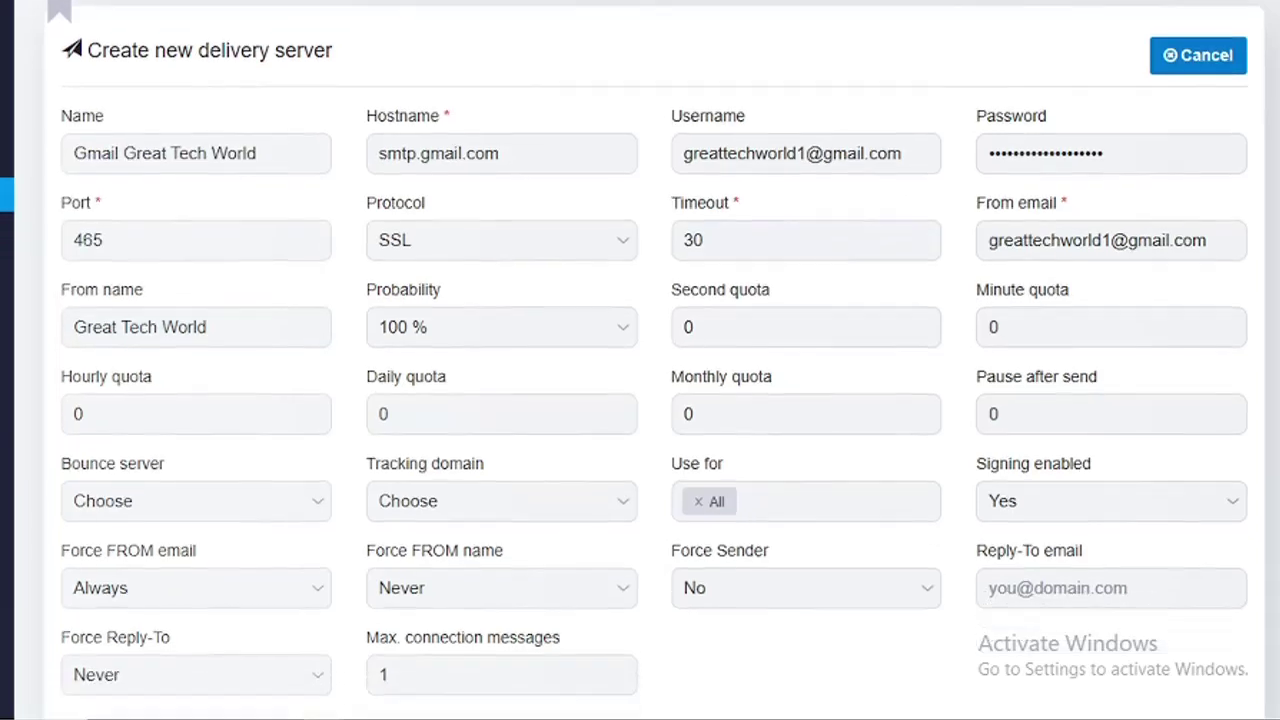
scroll(851, 114, down, 3)
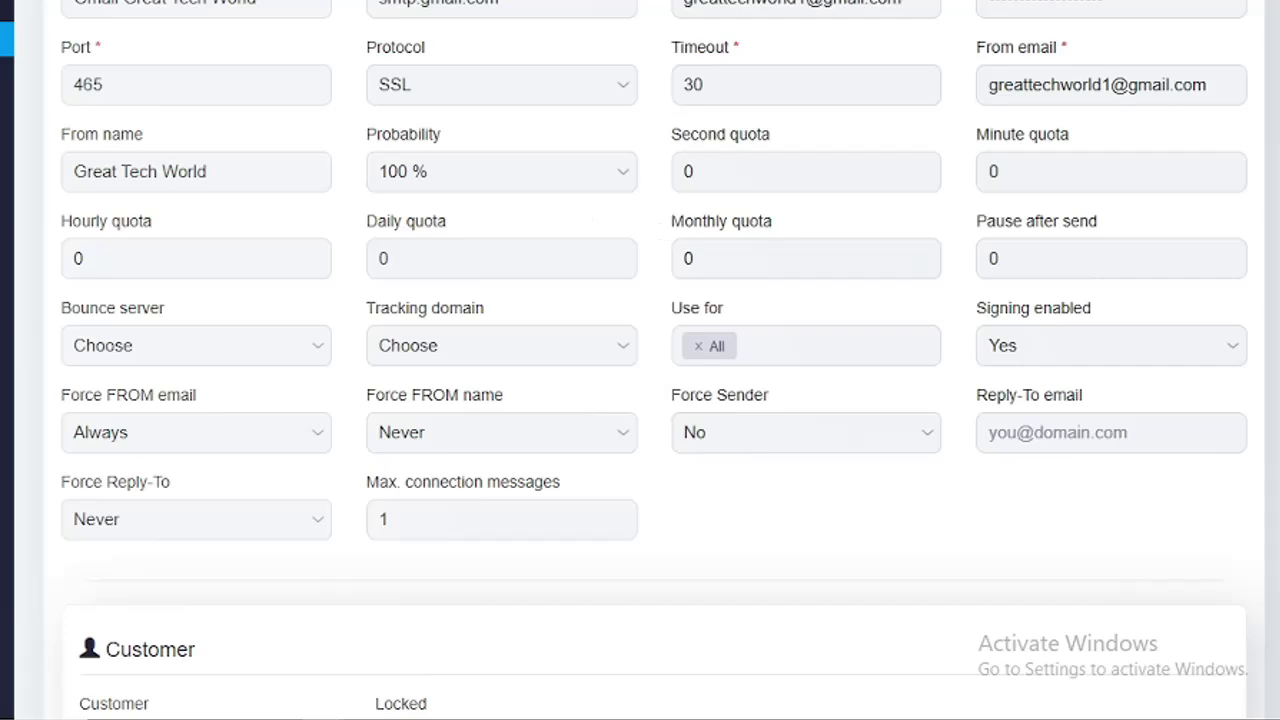
scroll(863, 252, down, 1)
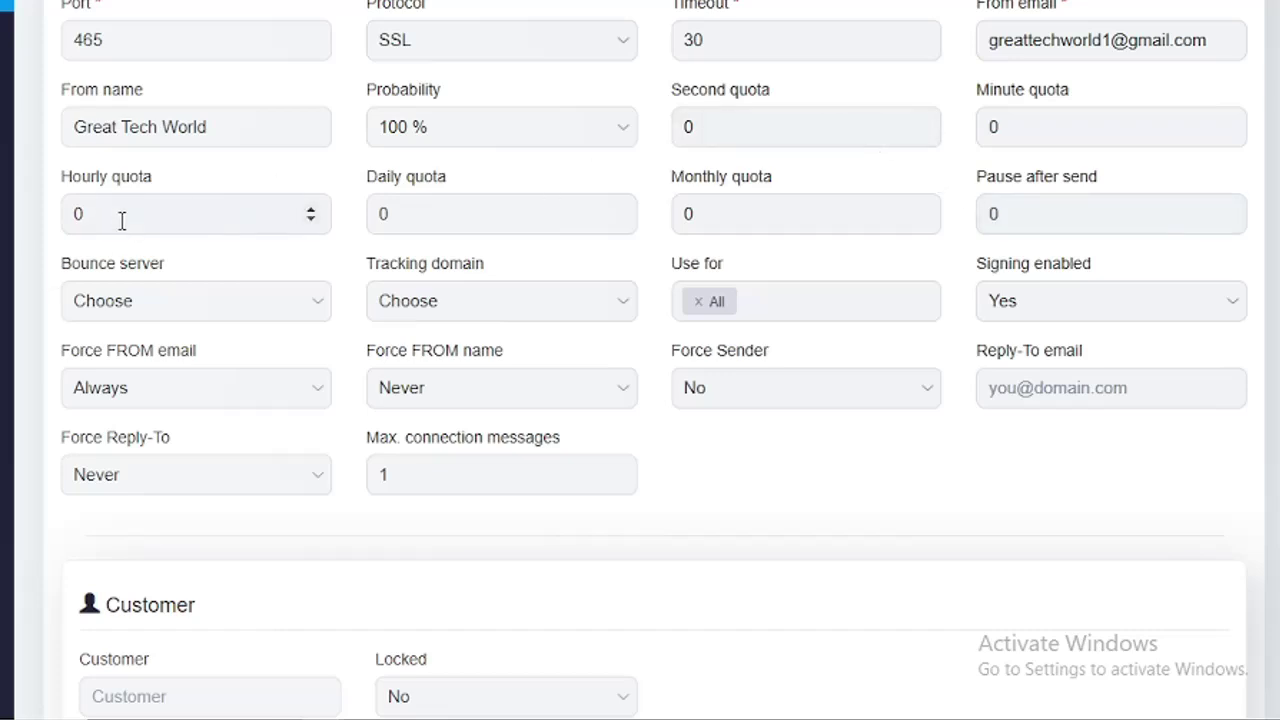
click(1009, 216)
double_click(1009, 216)
click(1046, 204)
scroll(640, 360, up, 1)
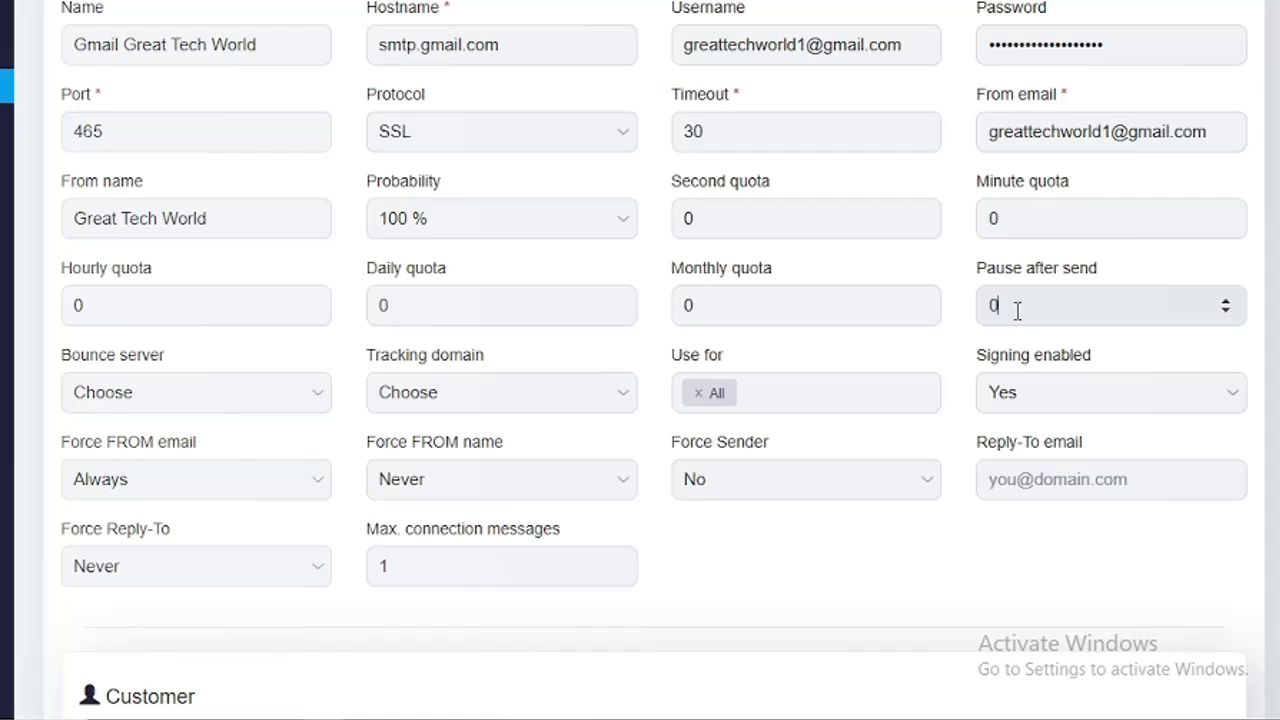
drag(1011, 311, 983, 310)
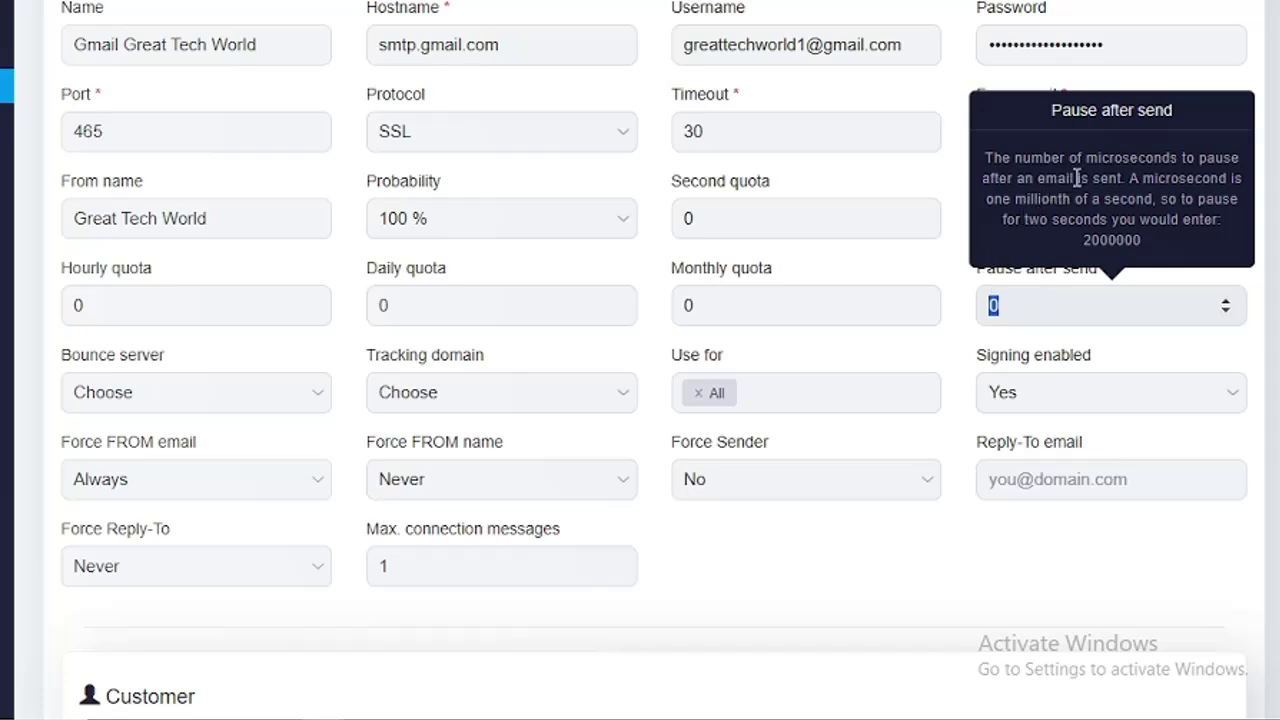
click(1140, 160)
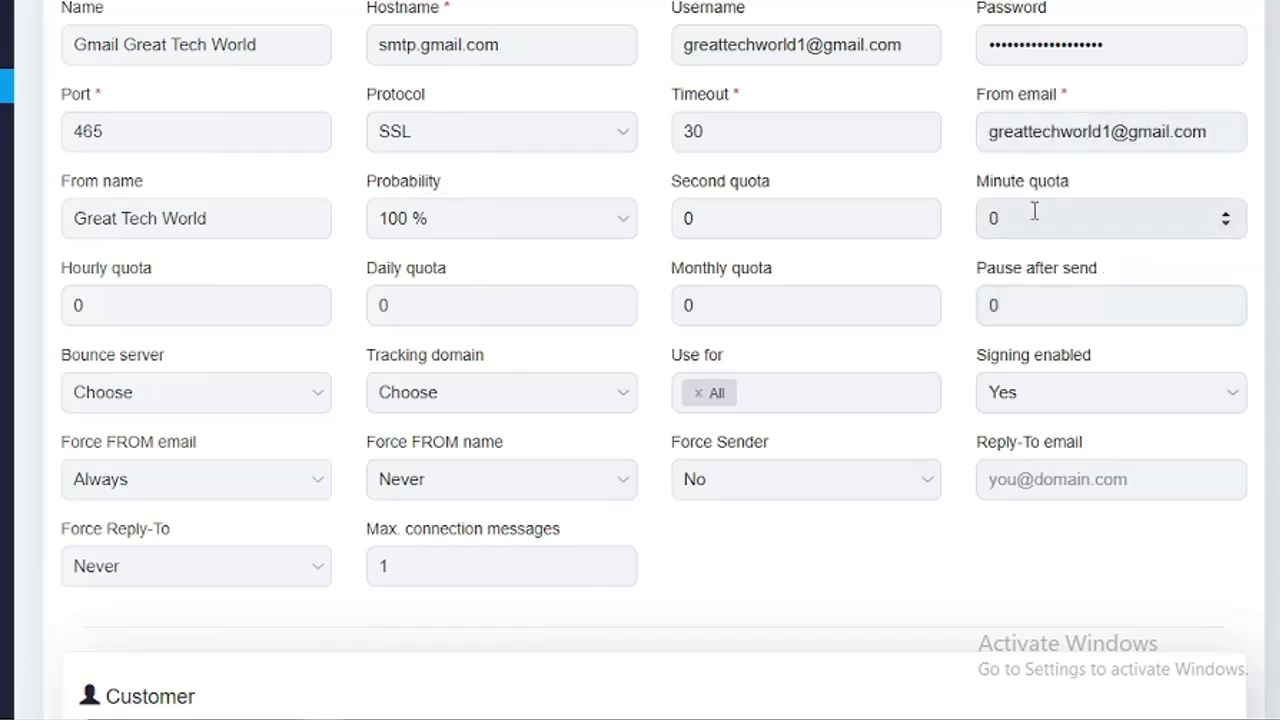
- Set the delivery server's Pause after send to 300000000 microseconds
click(1005, 304)
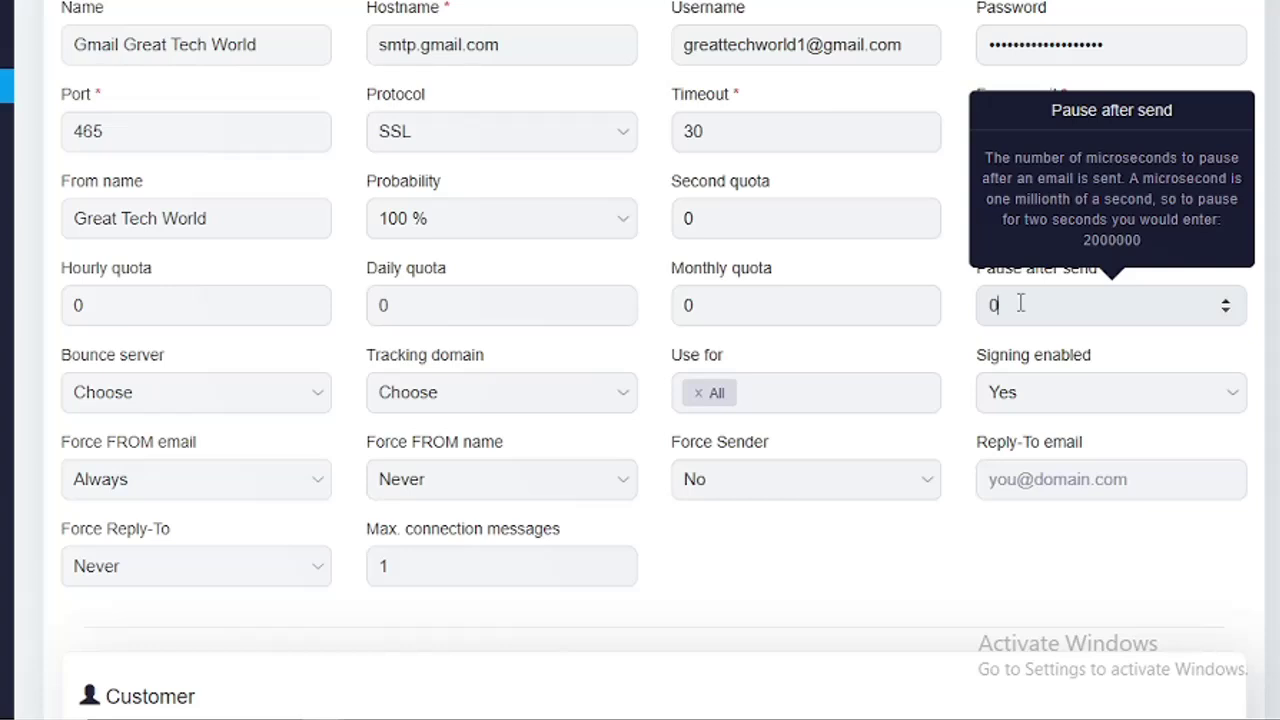
drag(995, 305, 983, 310)
text(3)
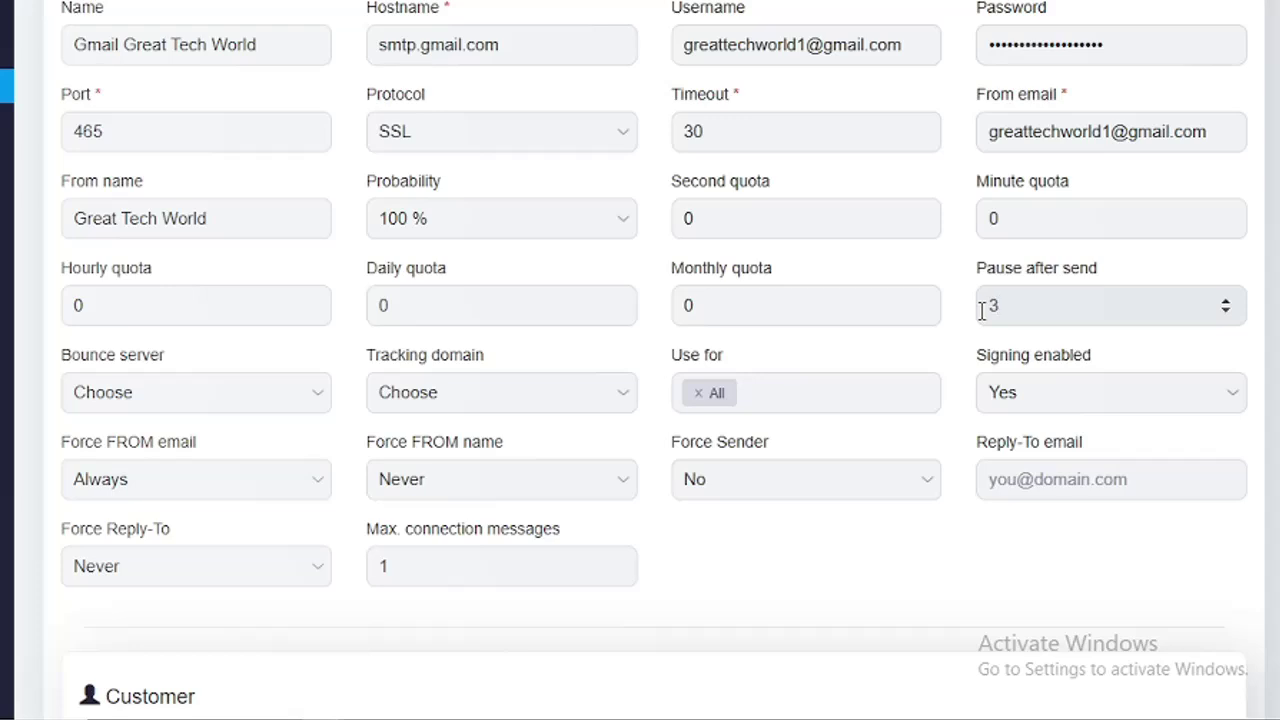
text(00000000)
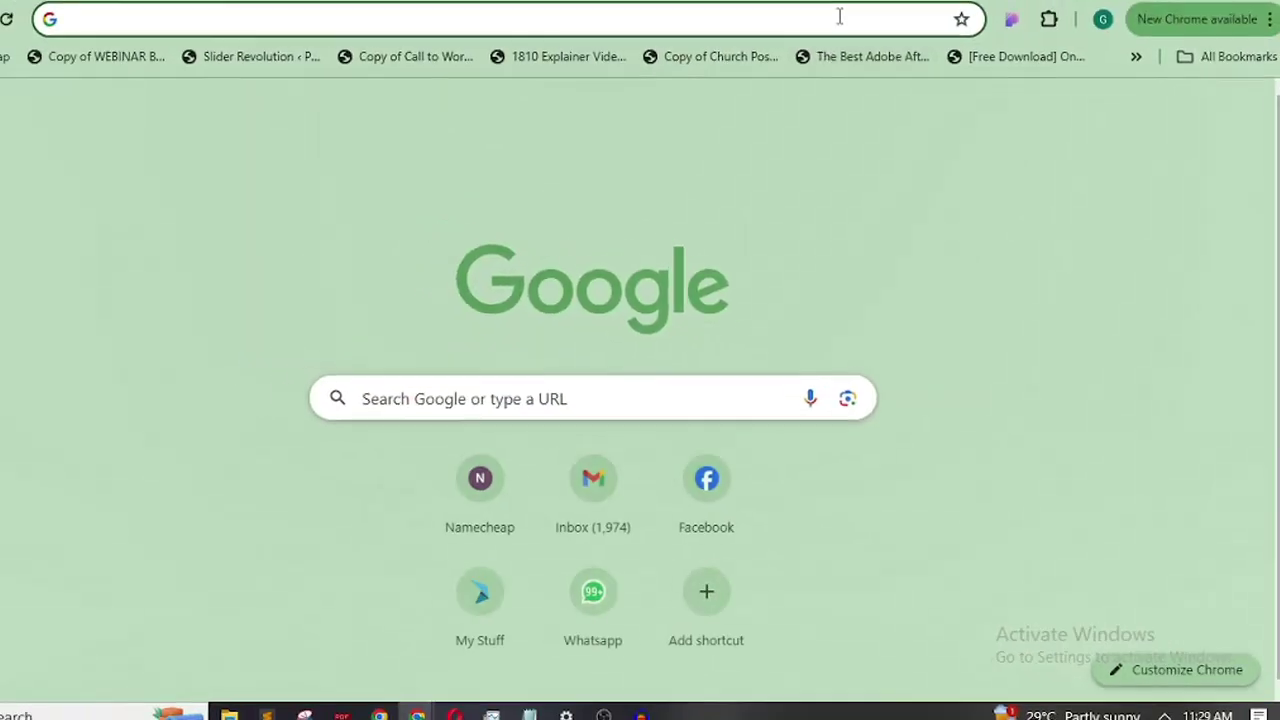
- Search the web for a converter from microseconds to minutes
click(860, 56)
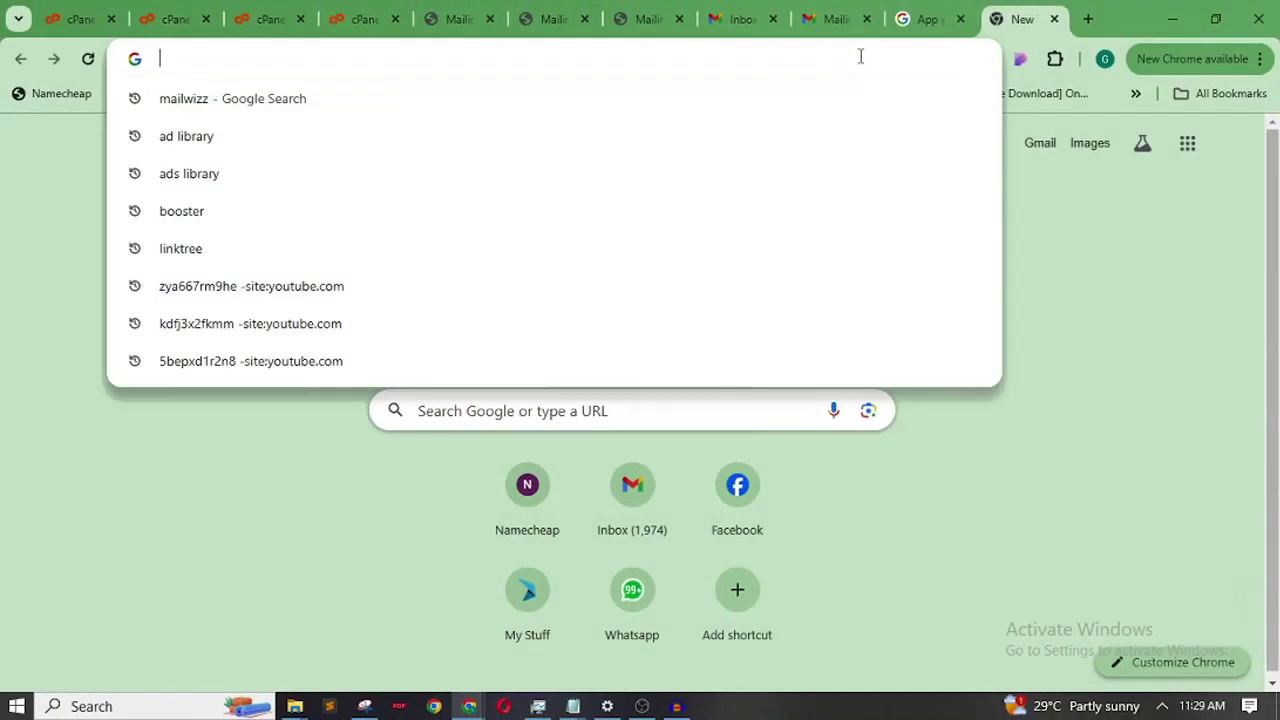
text(goog)
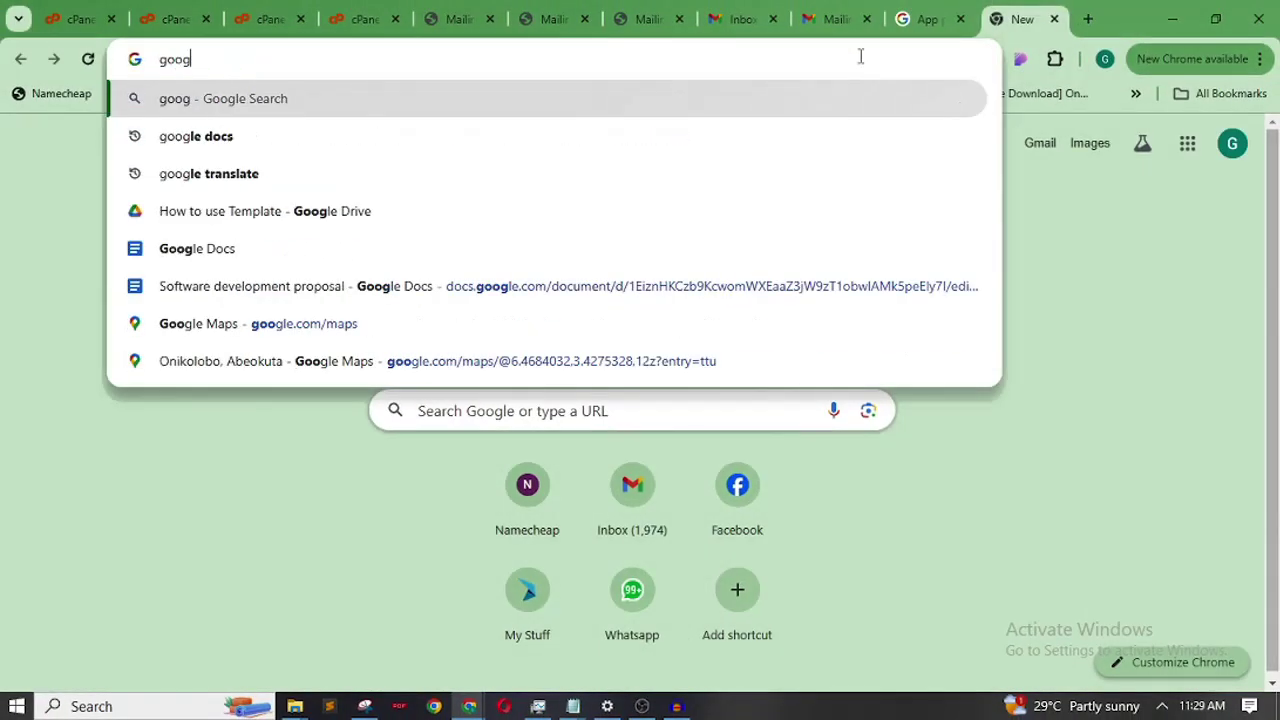
key(BackSpace)
key(BackSpace)
key(BackSpace)
key(BackSpace)
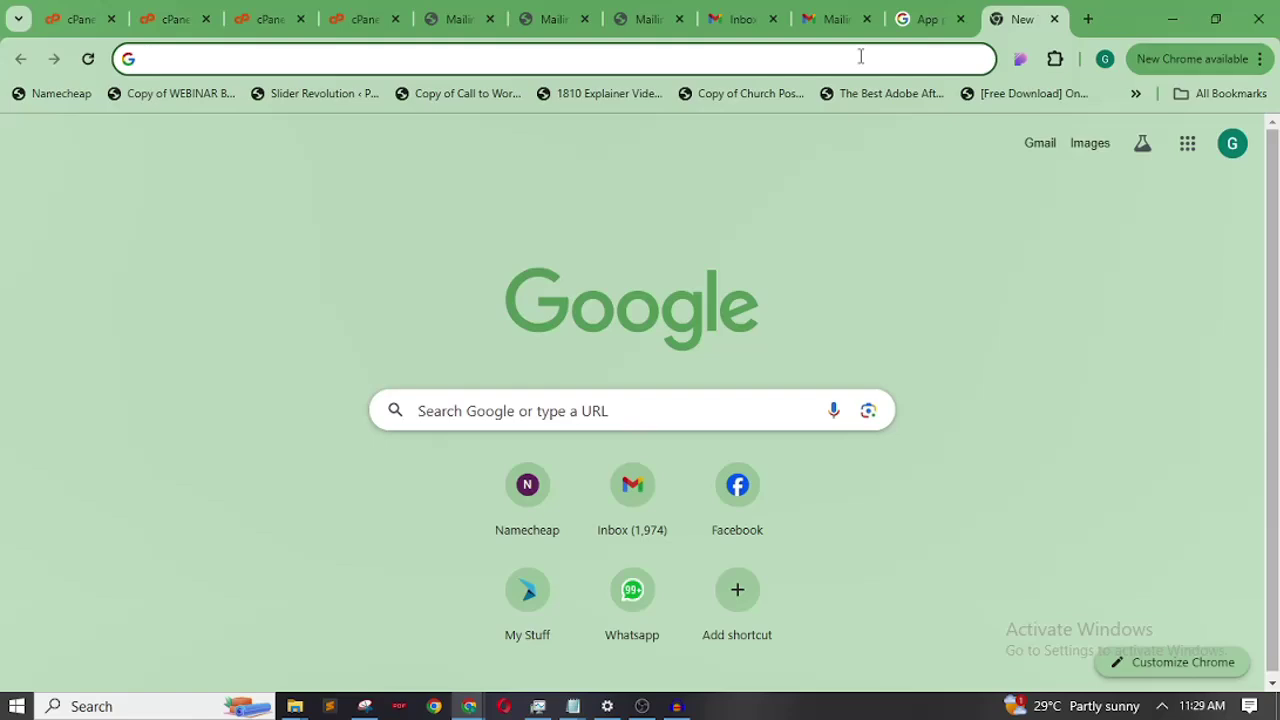
text(micro)
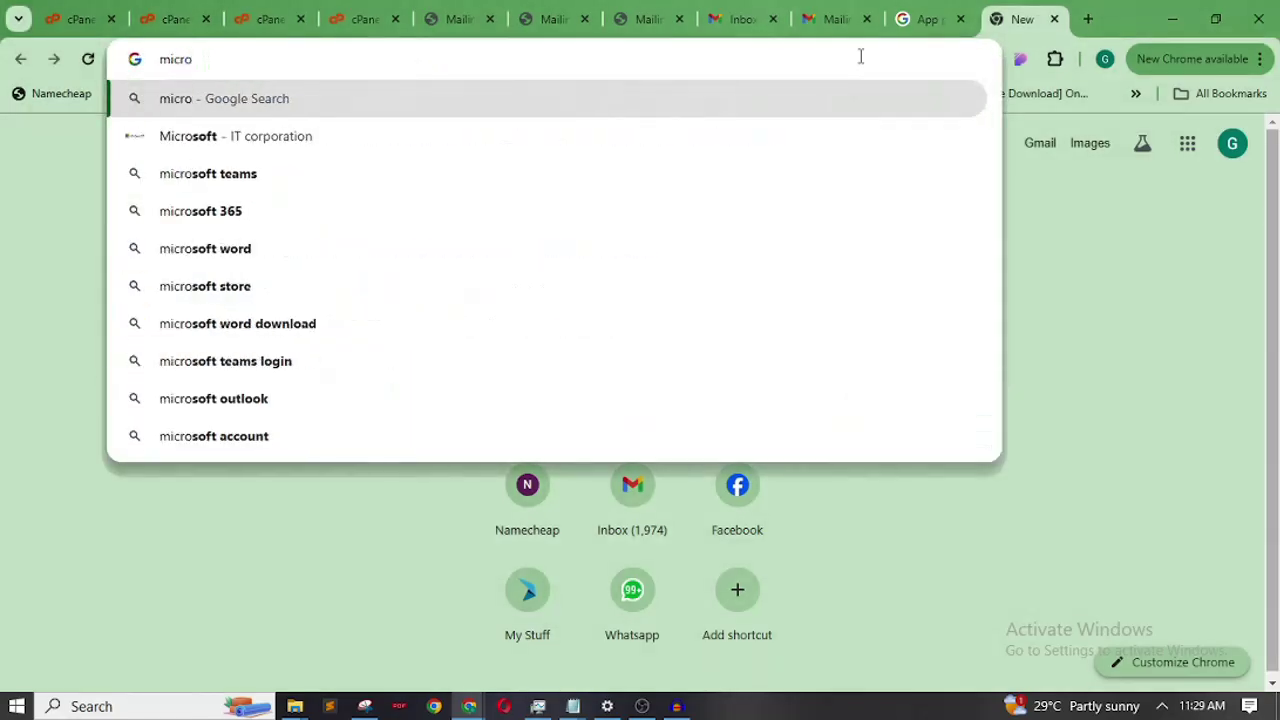
text(secon)
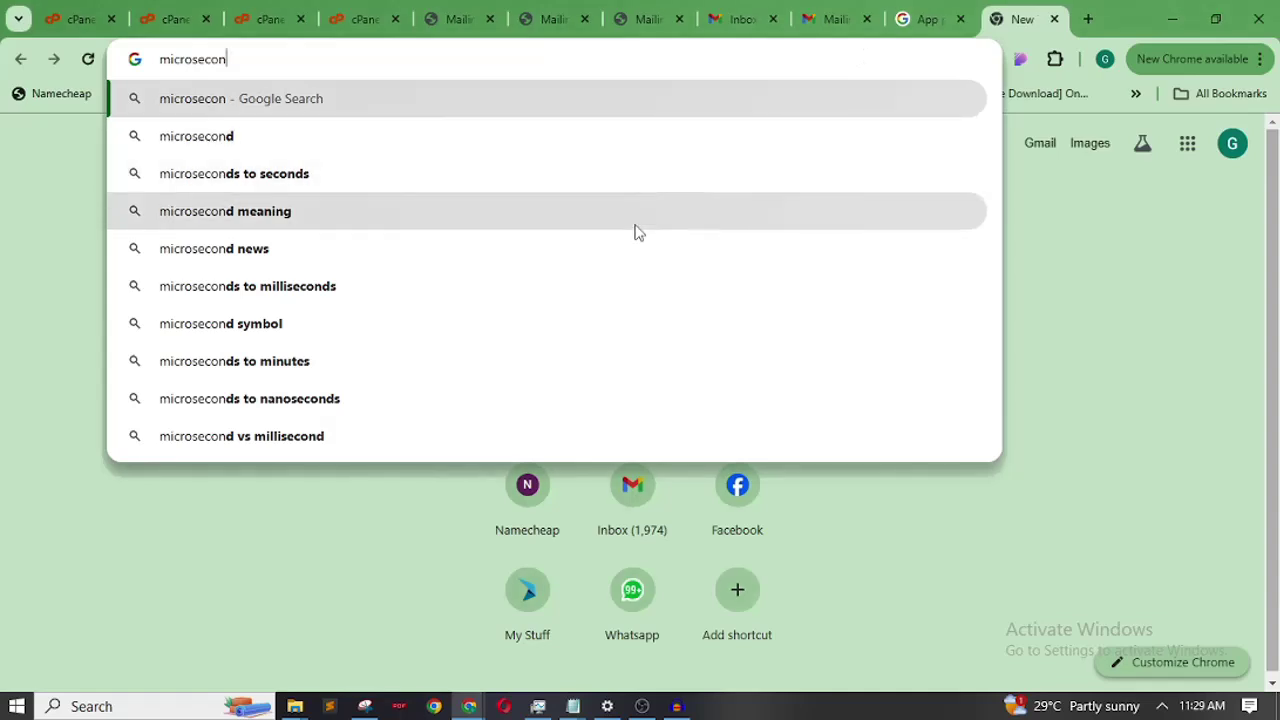
text(ds to)
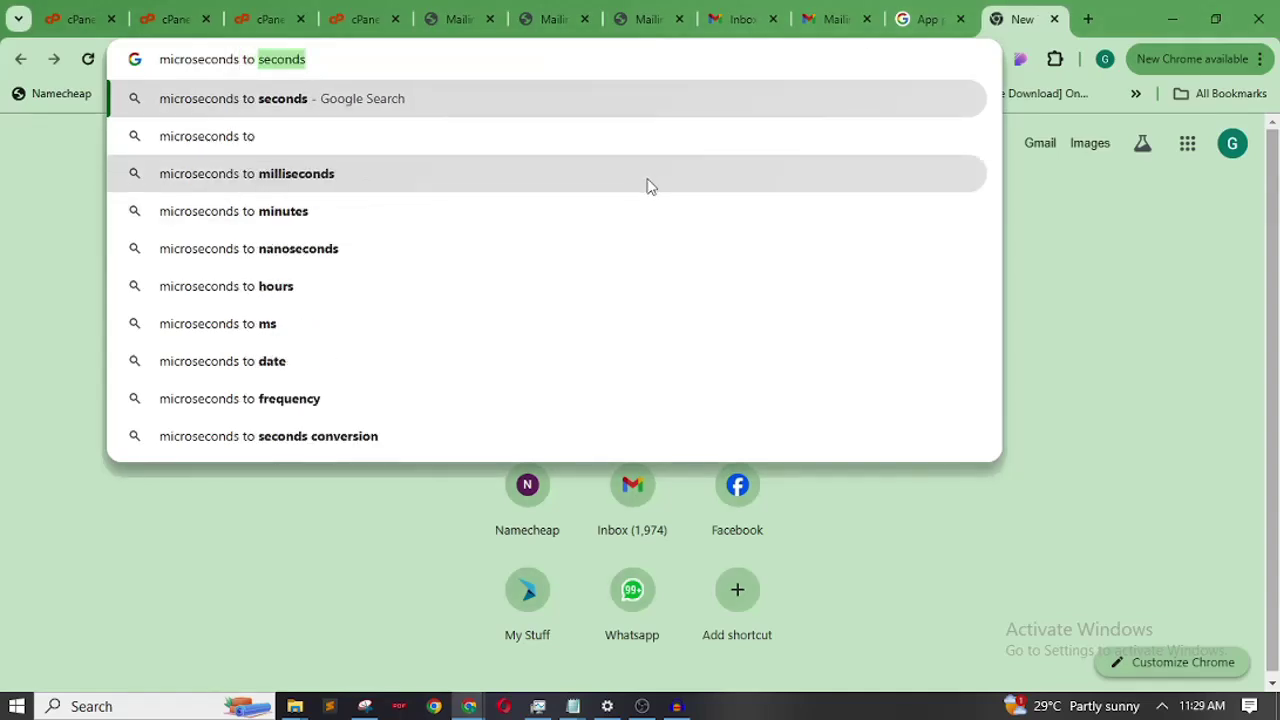
click(331, 215)
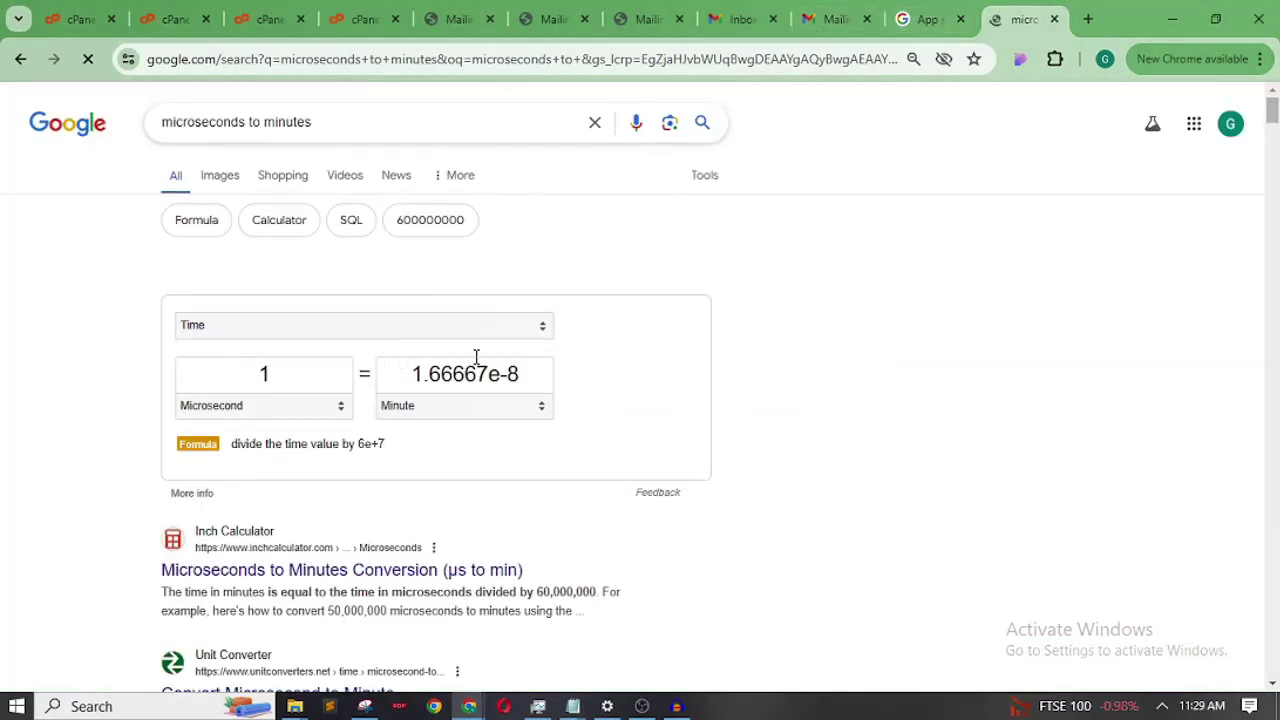
- Return to the delivery server form and check the Pause after send value
click(650, 19)
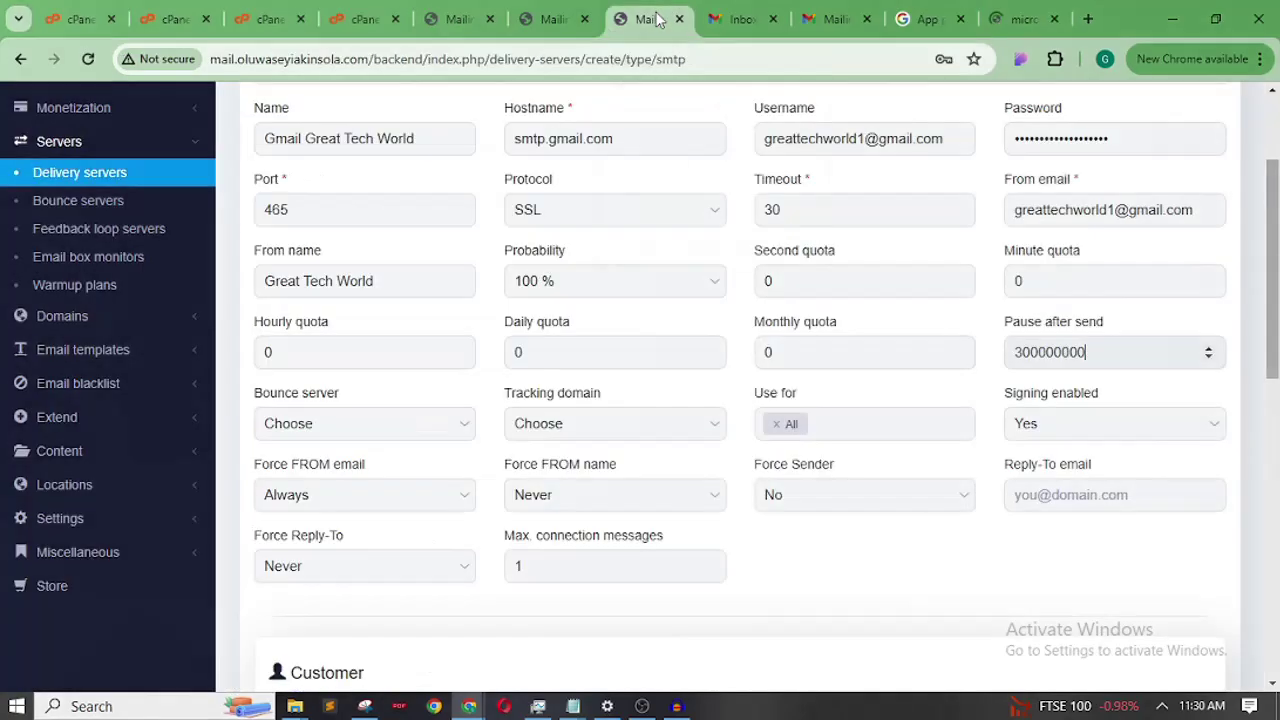
drag(1105, 351, 1000, 366)
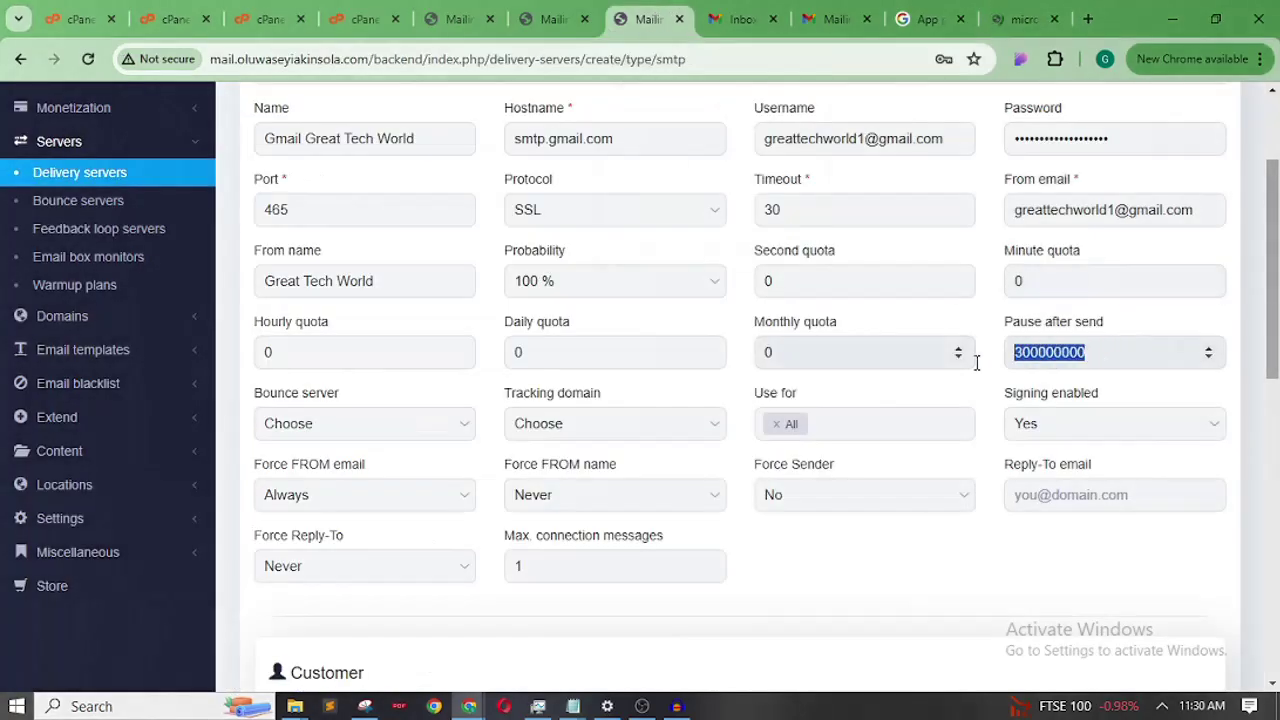
click(1120, 330)
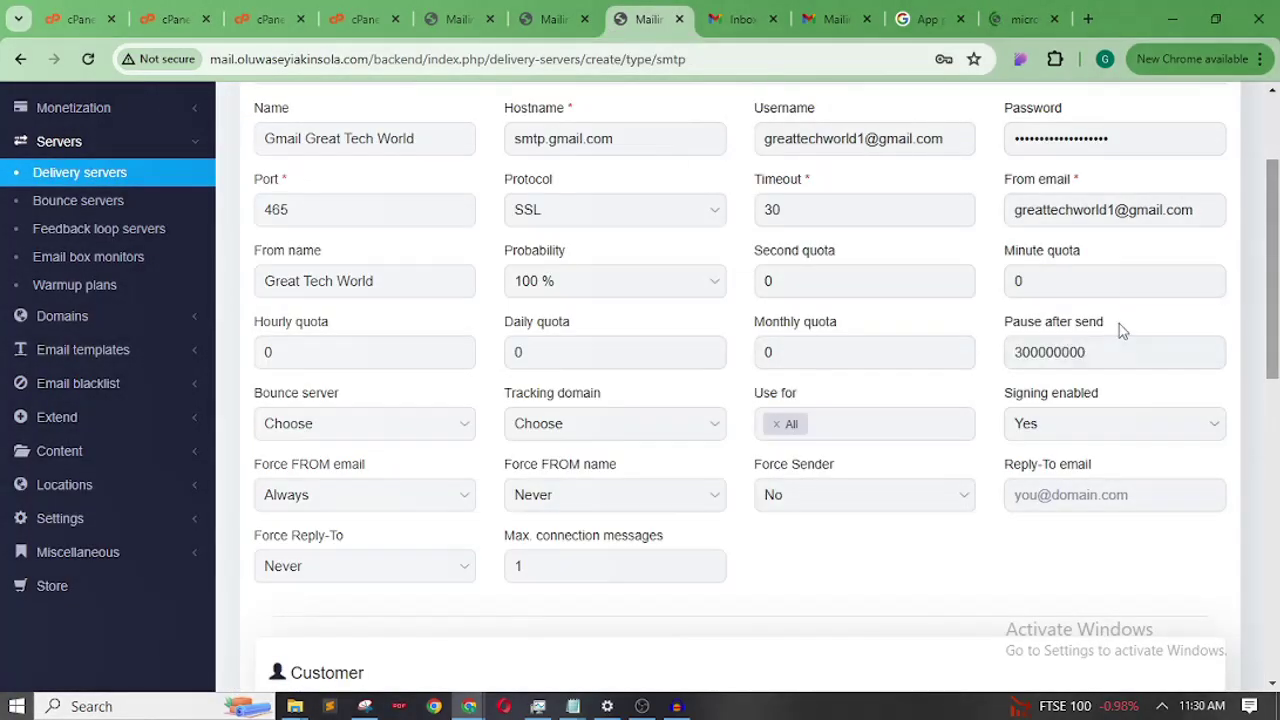
drag(1090, 364, 990, 368)
click(1157, 315)
- Set the delivery server's Force FROM email option to Never
drag(1276, 262, 1275, 292)
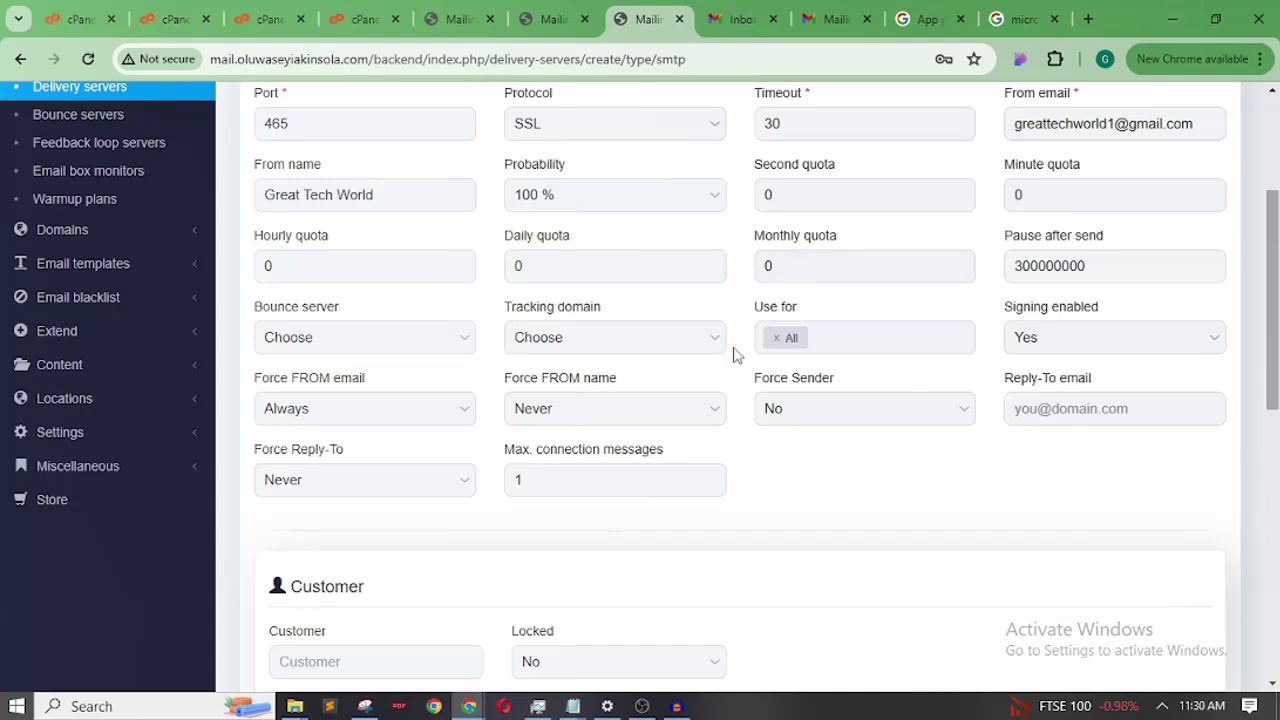
scroll(1274, 385, down, 1)
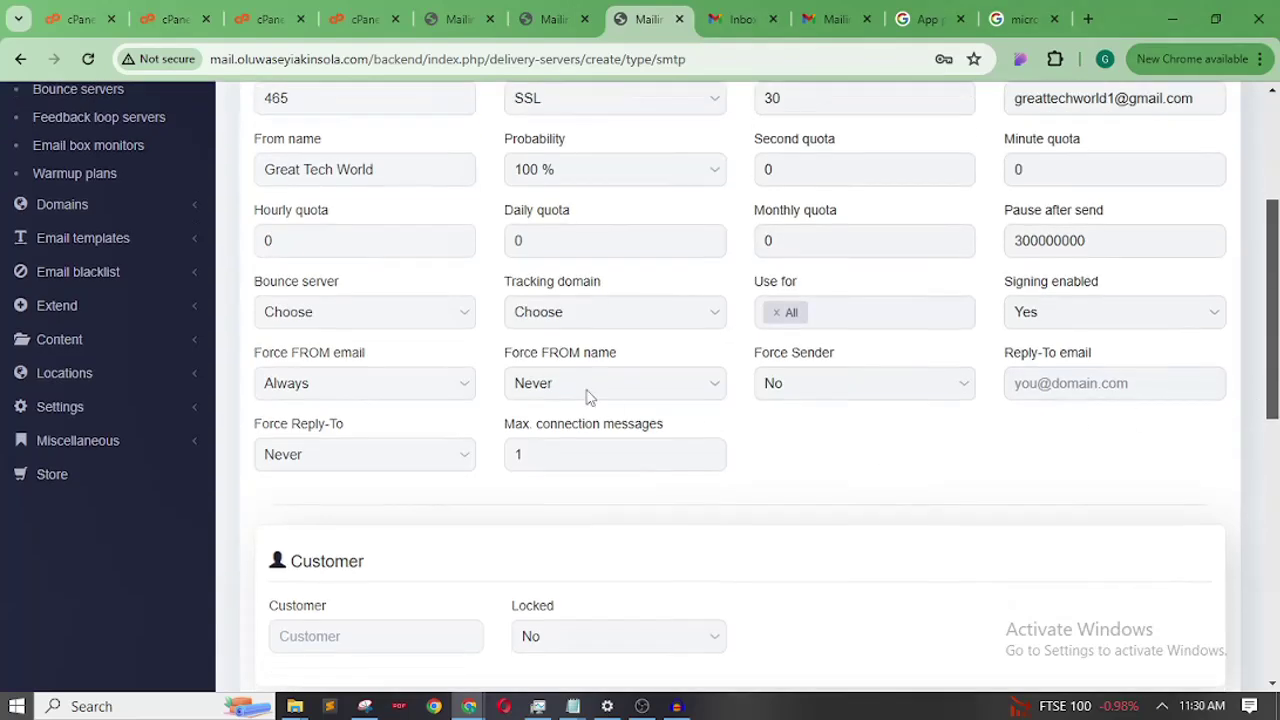
click(425, 385)
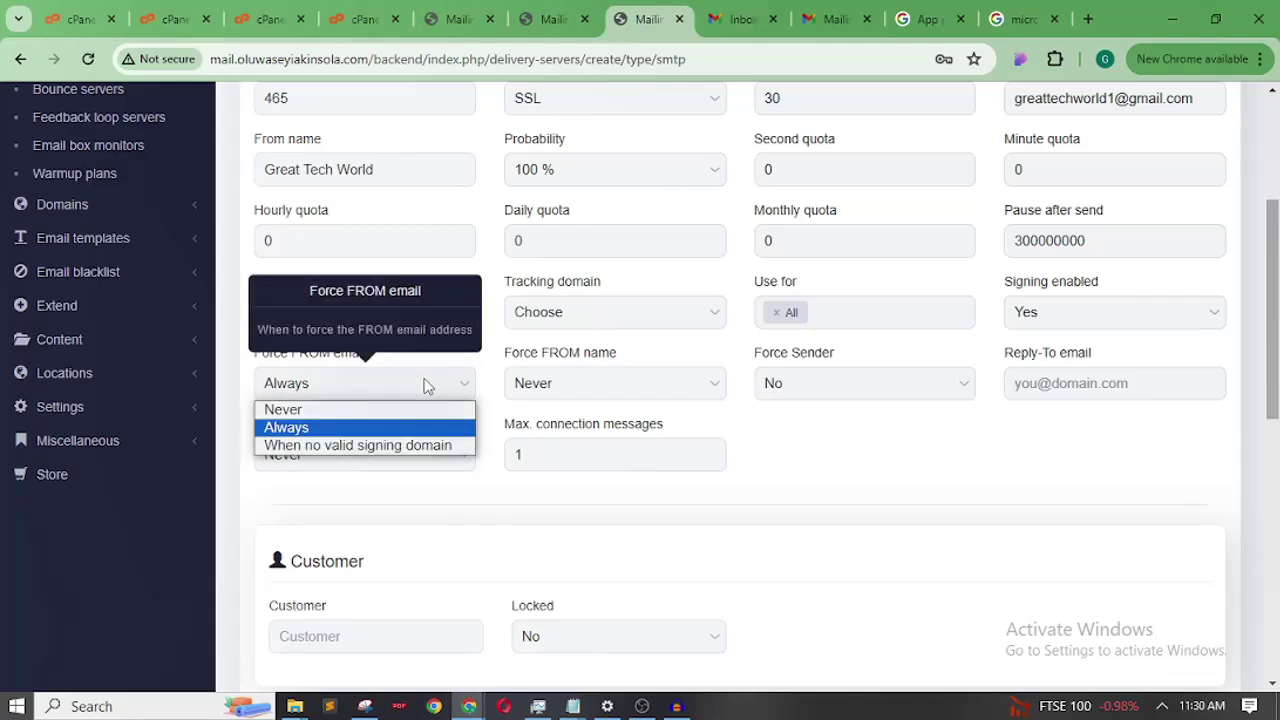
click(358, 411)
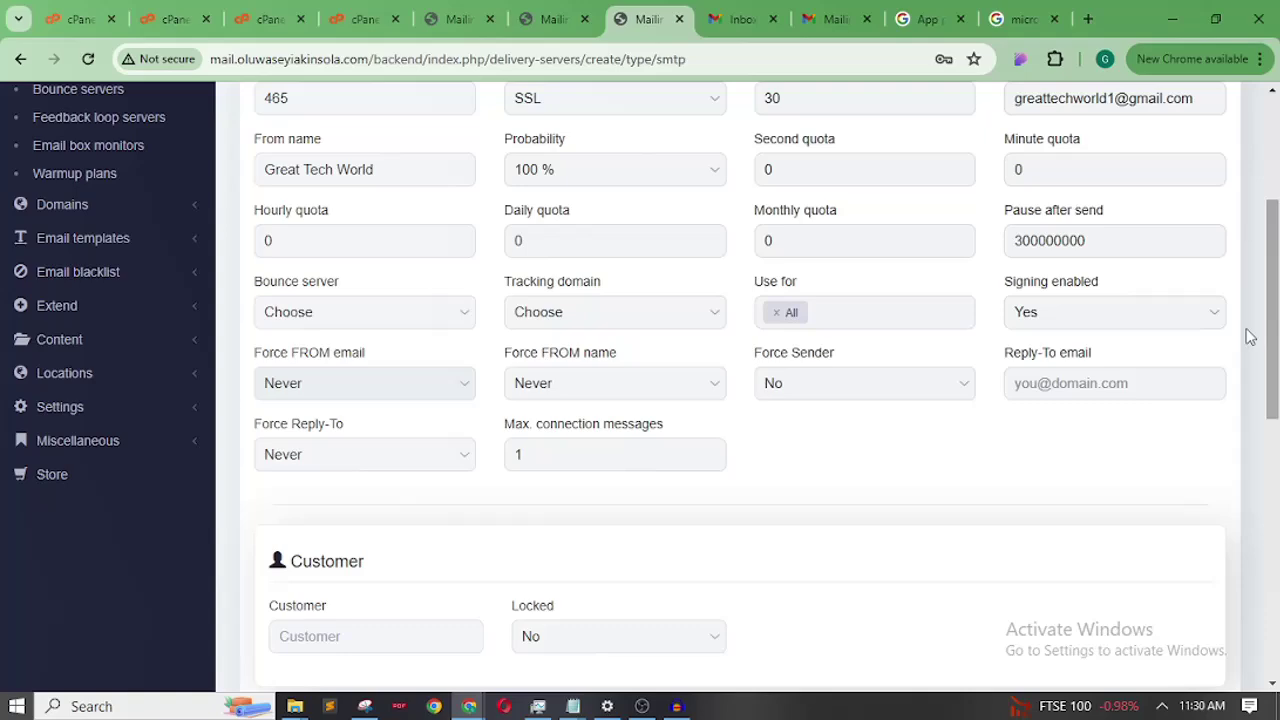
- Check the completed delivery server form from start to end and save it
drag(1277, 335, 1277, 262)
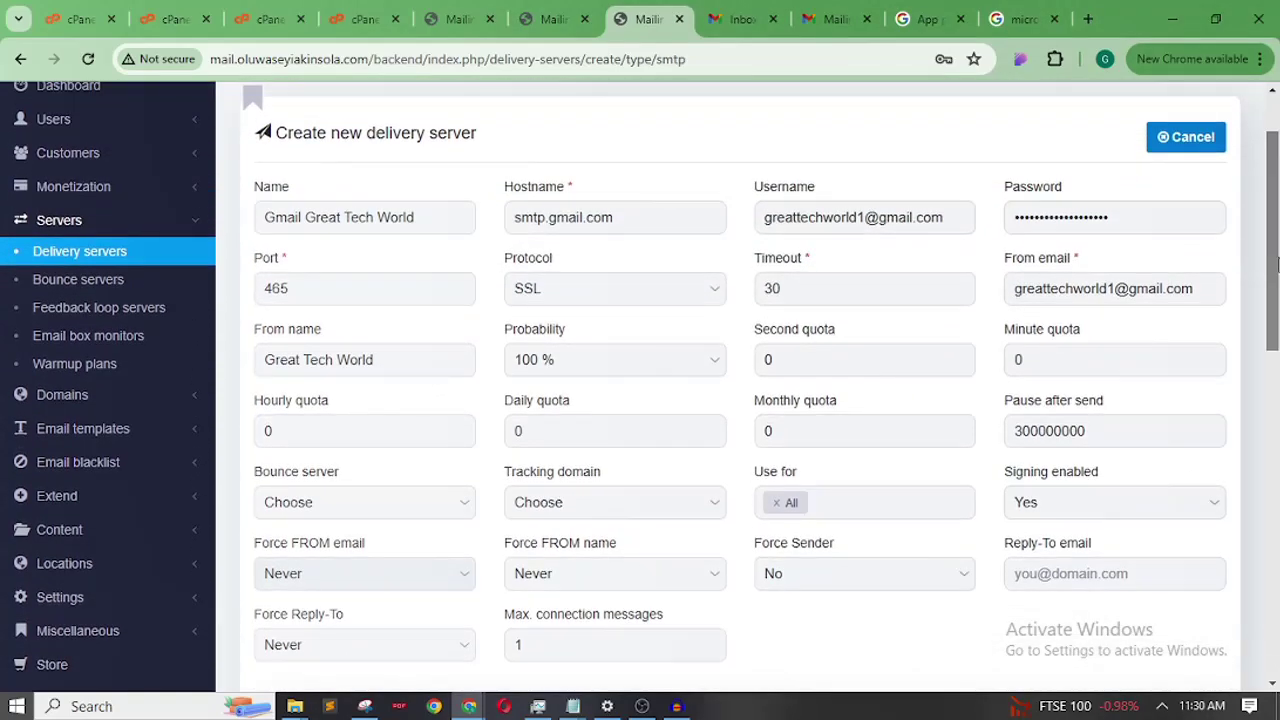
drag(1277, 262, 1277, 415)
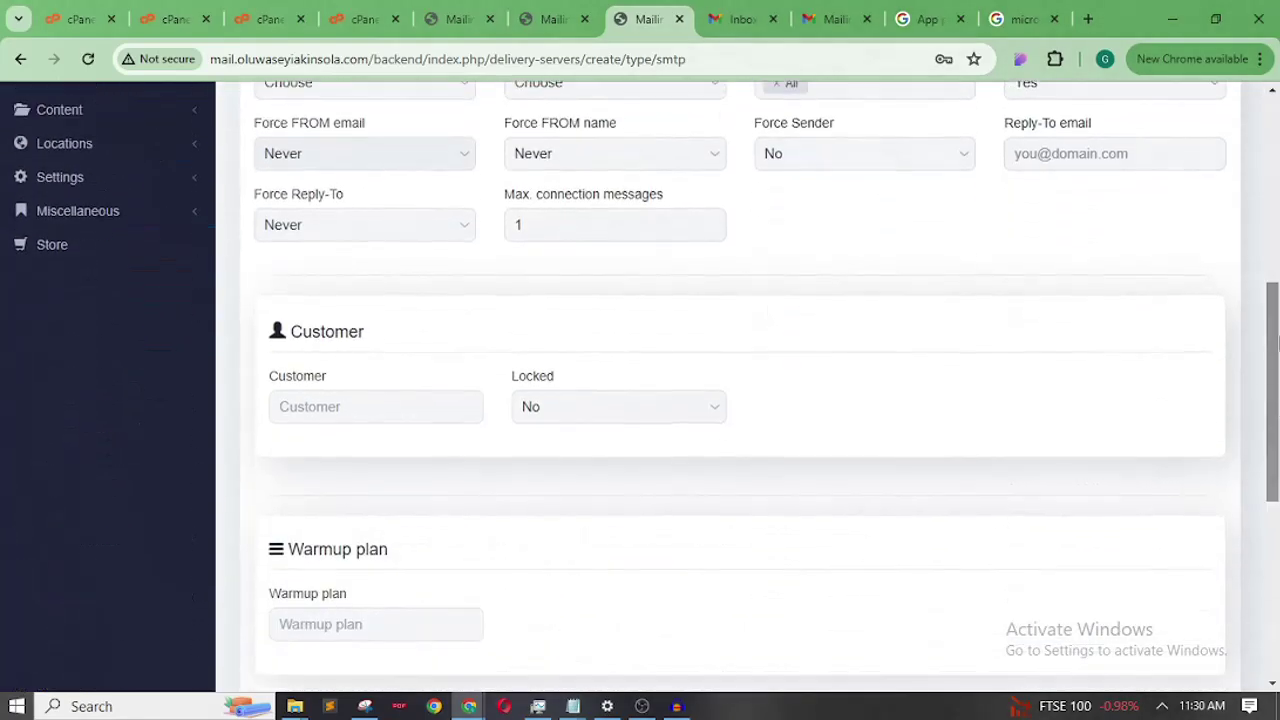
drag(1277, 343, 1270, 530)
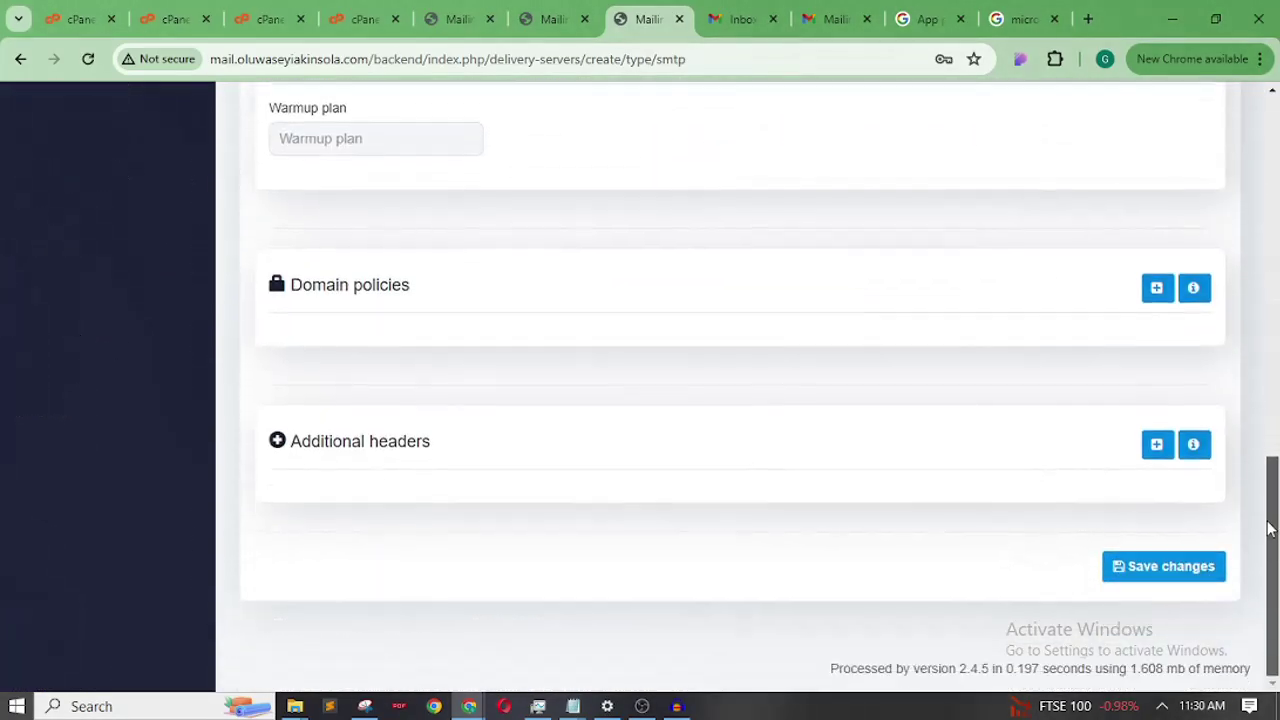
click(1165, 575)
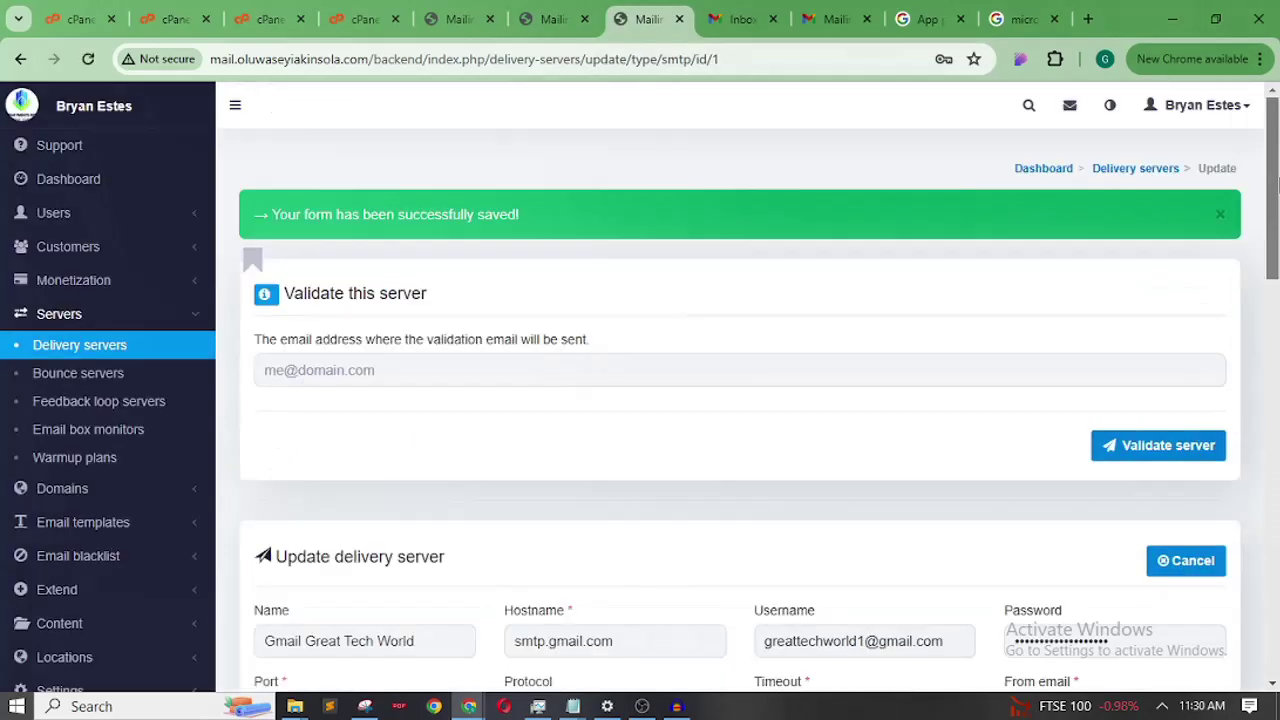
- Look through the two open Gmail inboxes for an account that can receive the server validation email
scroll(1276, 178, down, 1)
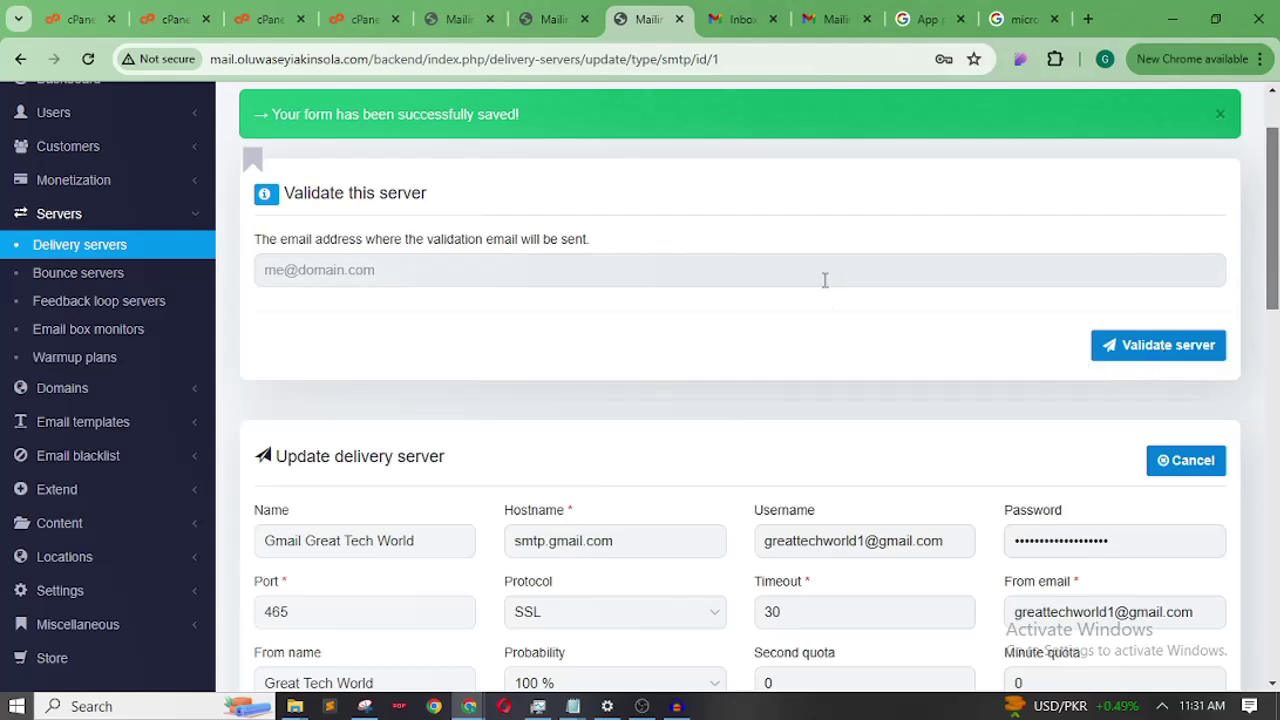
click(832, 19)
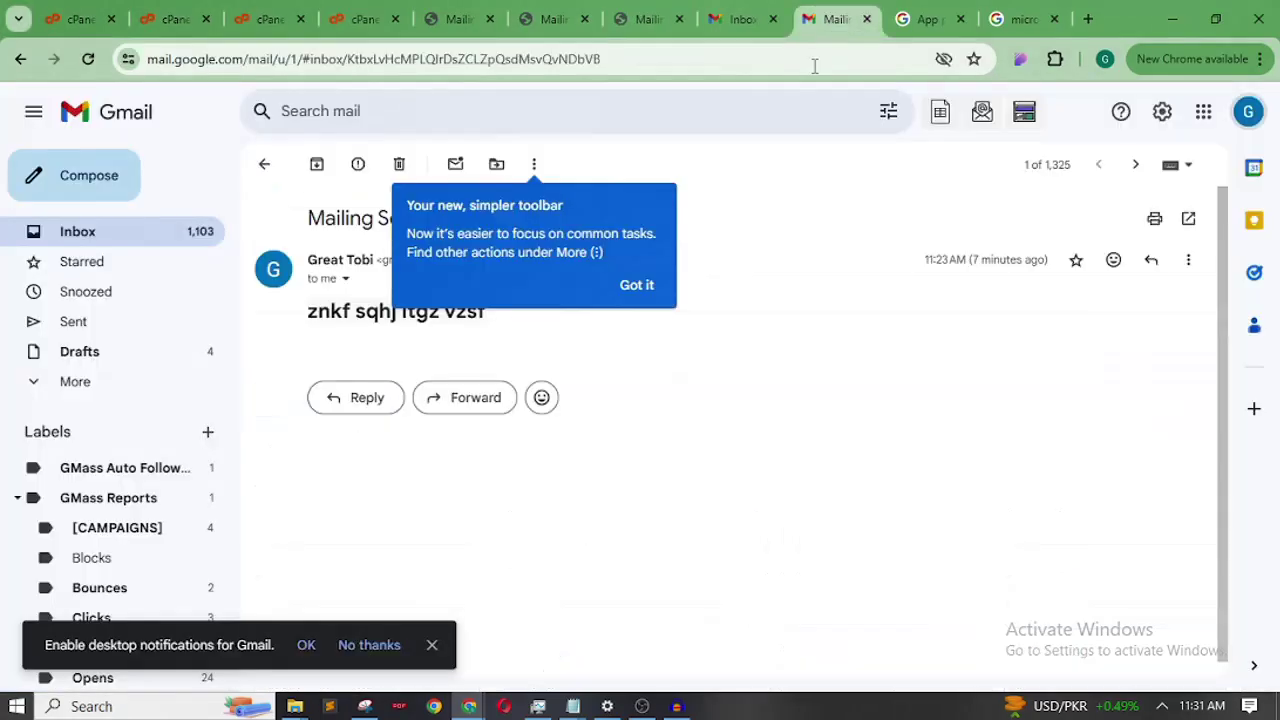
click(112, 235)
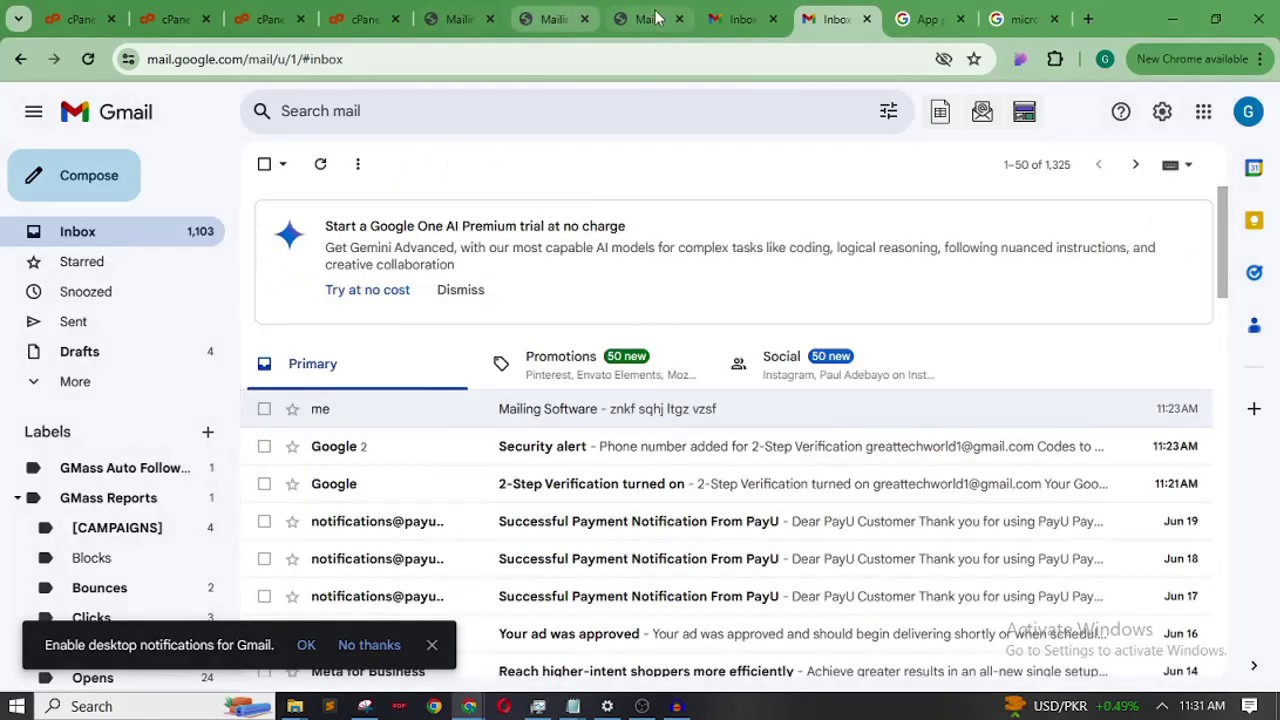
click(716, 20)
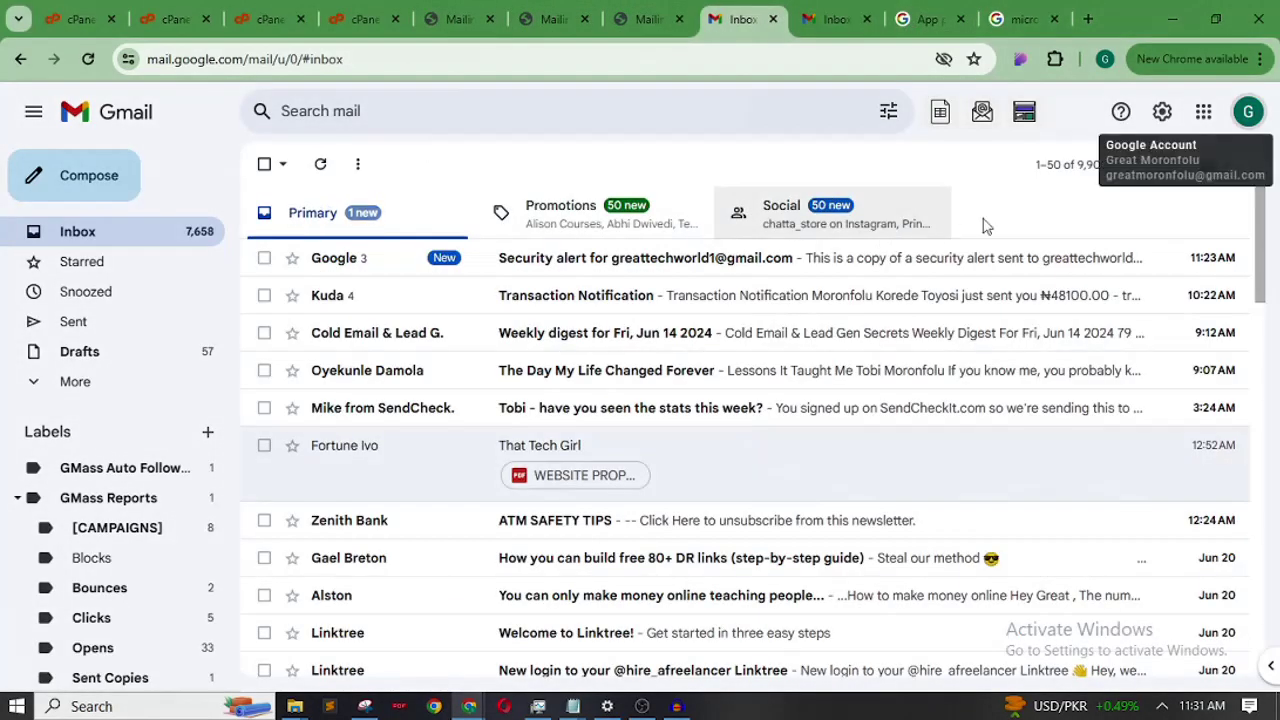
key(ctrl+shift+Tab)
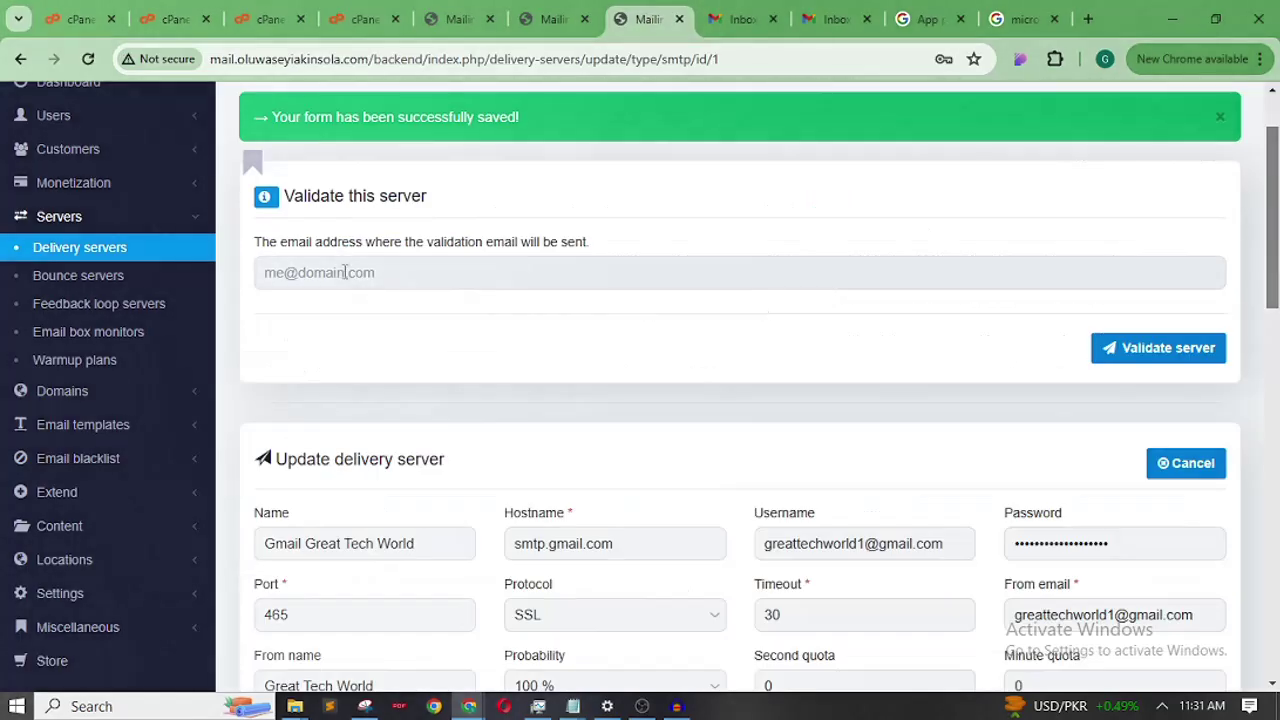
click(347, 272)
key(ctrl+v)
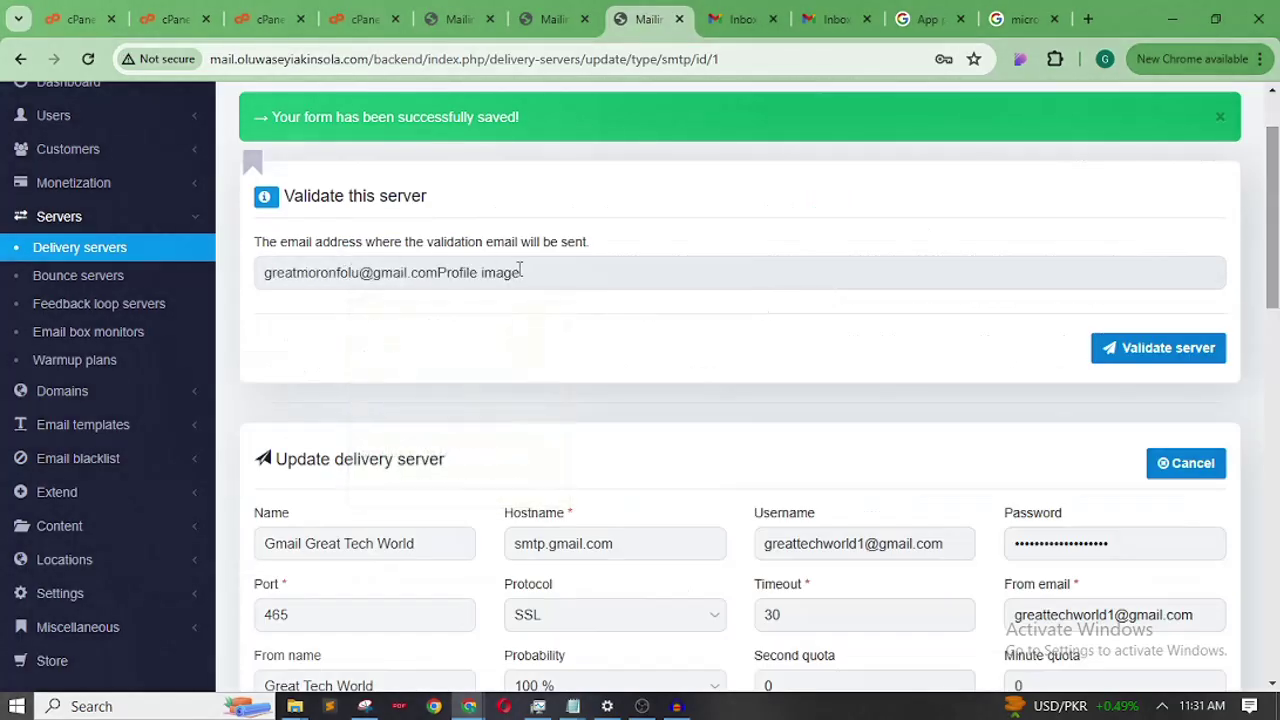
drag(547, 276, 258, 274)
key(BackSpace)
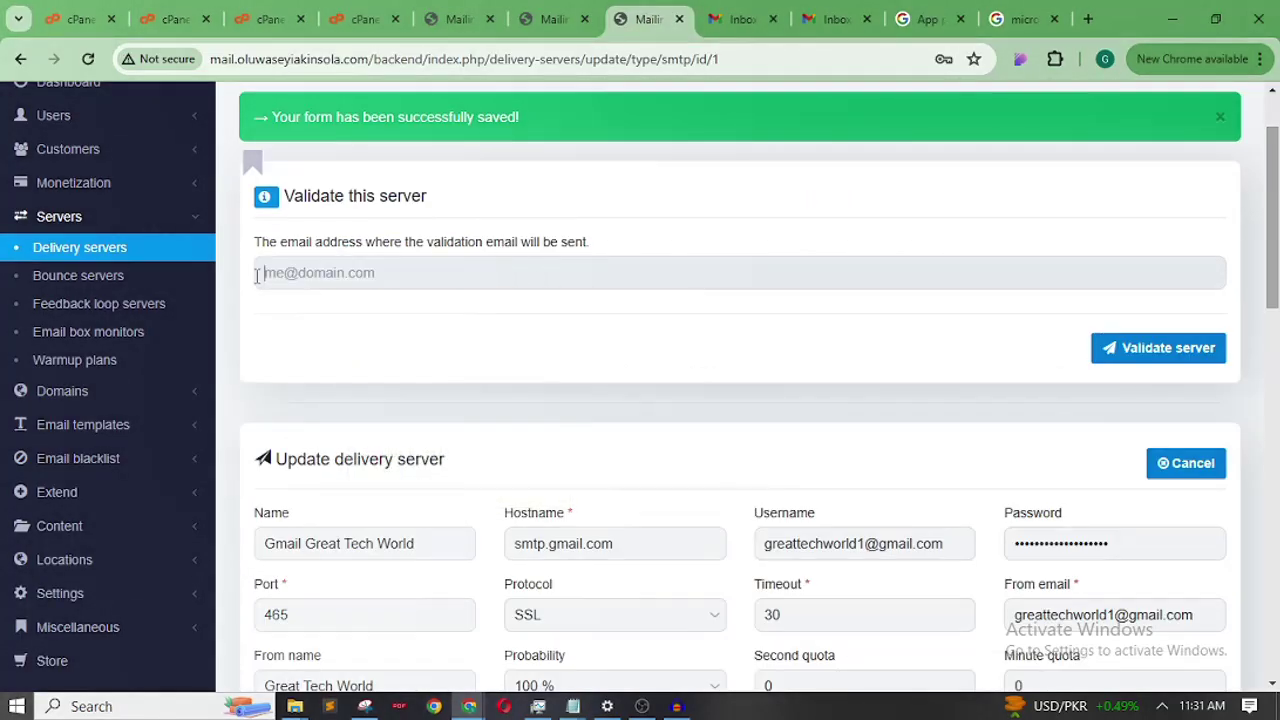
- Fill in the recipient's email address for the validation email from the saved suggestions and request the server's validation
click(459, 268)
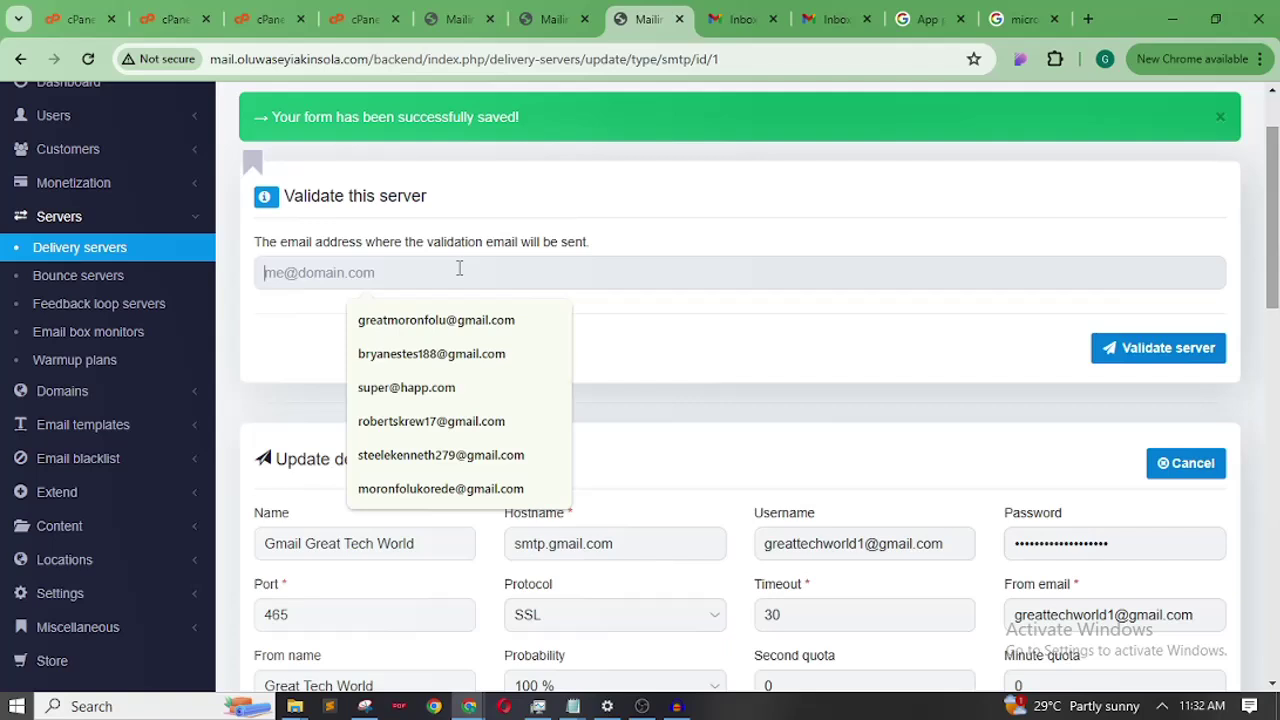
key(Down)
key(Down)
key(Return)
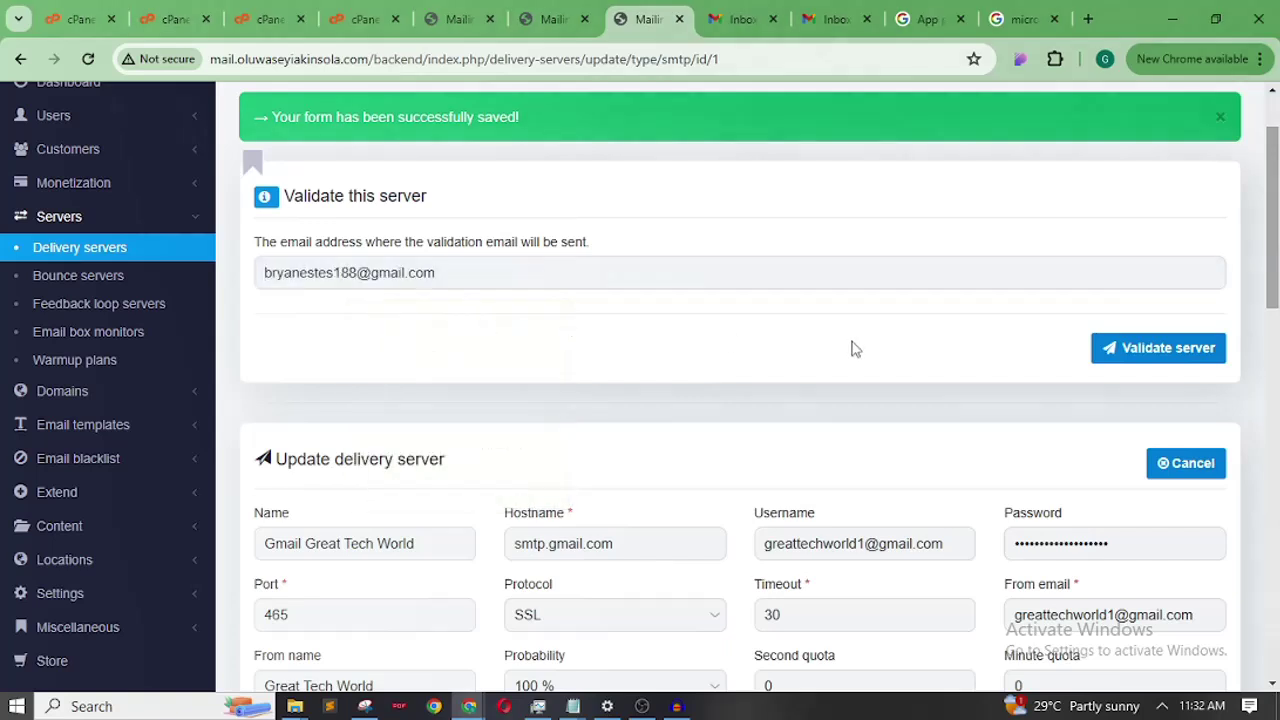
click(1170, 358)
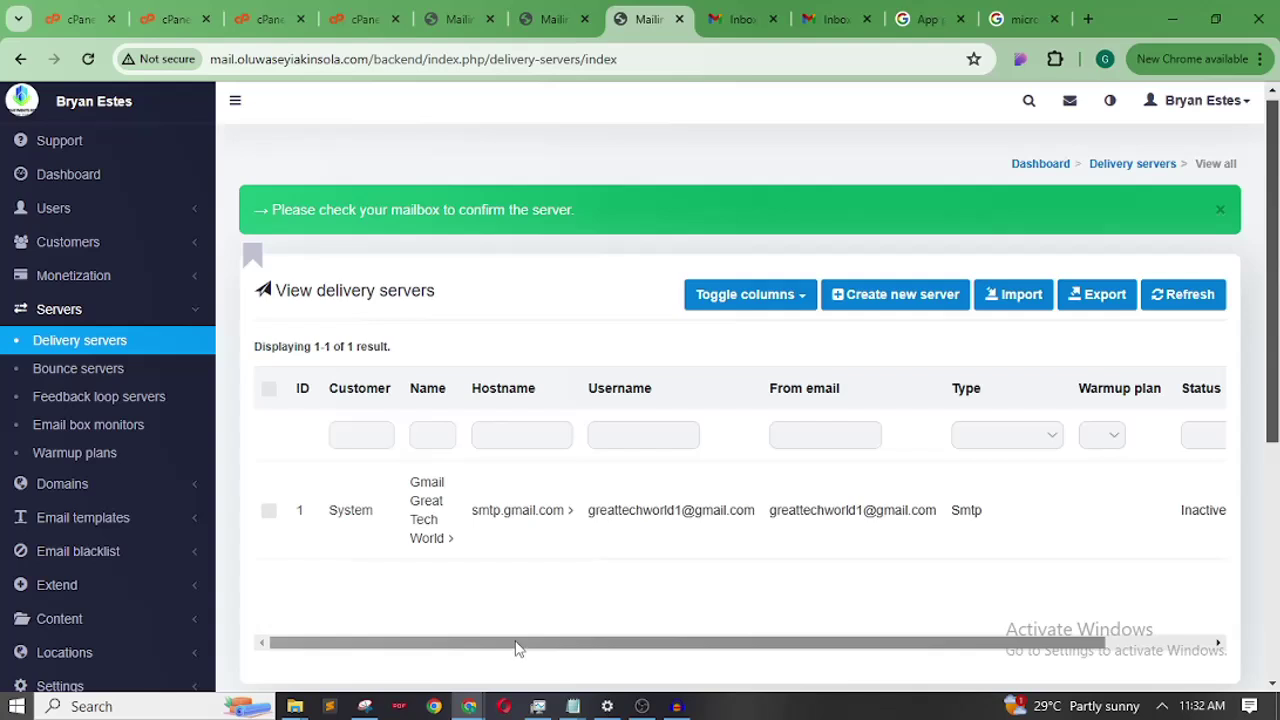
- Open the "Please validate this server." email in the recipient's Gmail inbox and follow its confirmation link
drag(516, 648, 1170, 658)
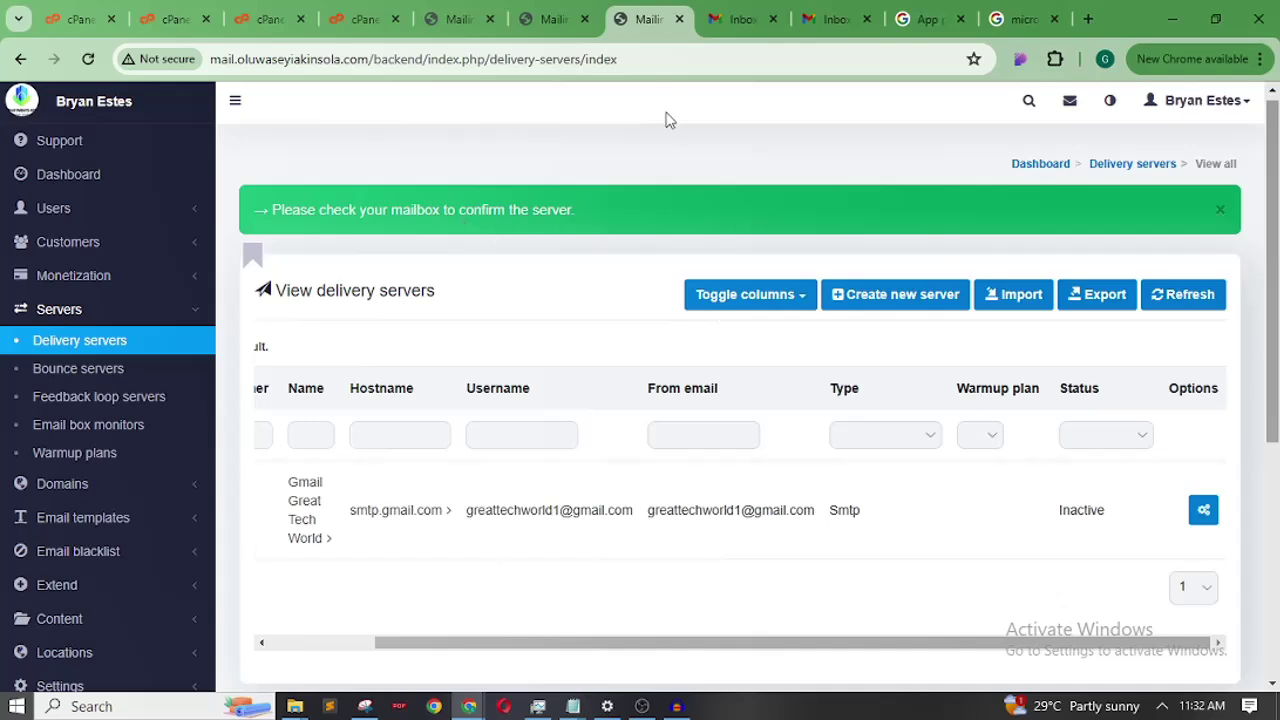
click(723, 19)
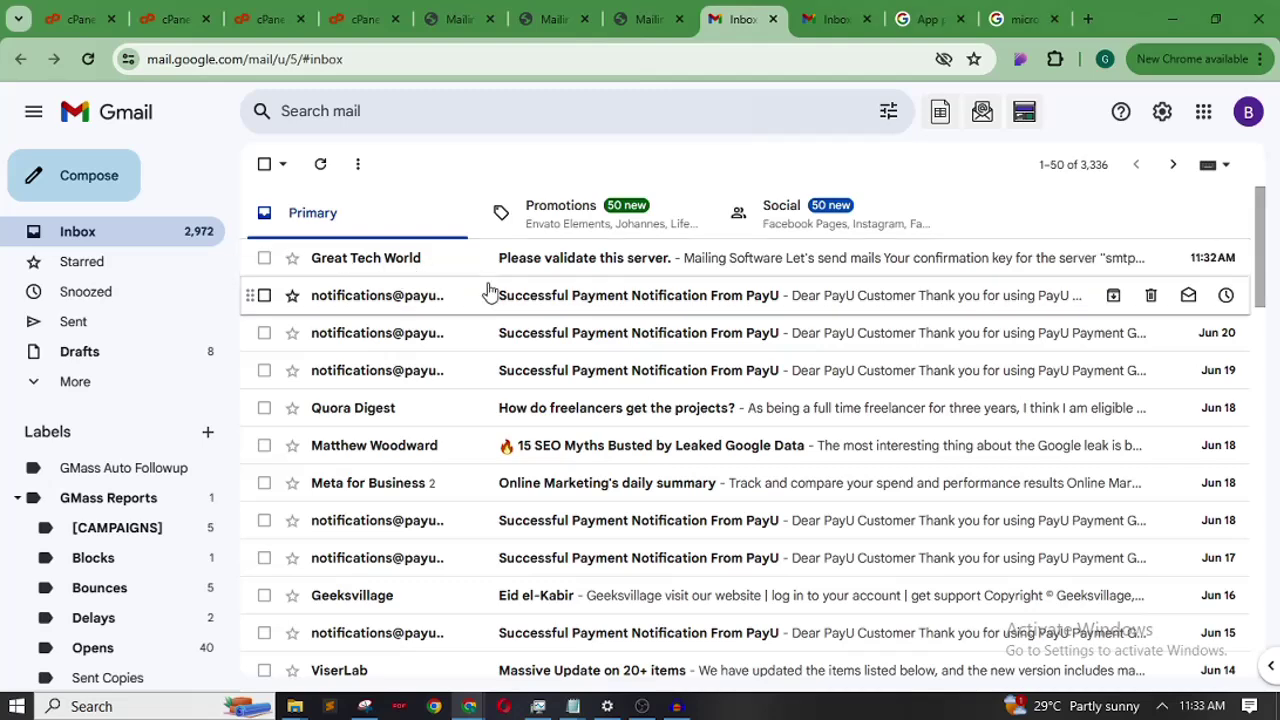
click(694, 266)
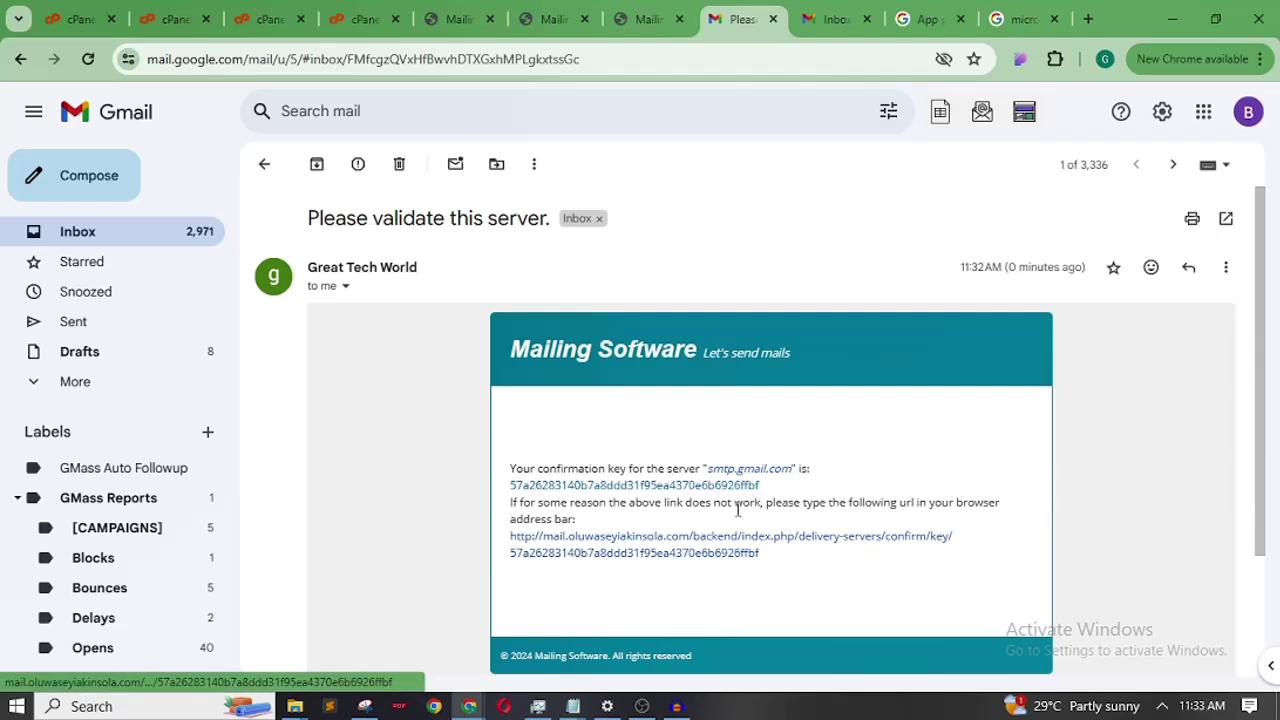
click(685, 552)
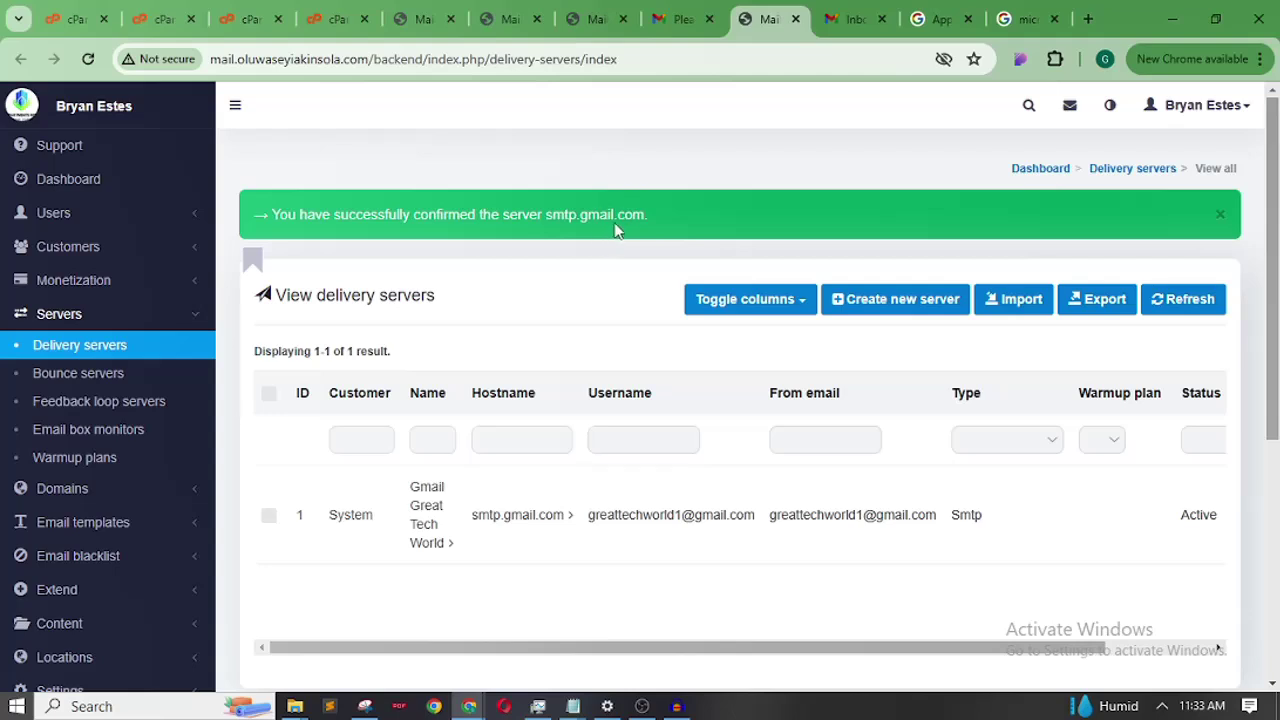
- Check the Gmail Great Tech World server's row in the delivery server list and switch to the customer area's dashboard
drag(555, 652, 900, 600)
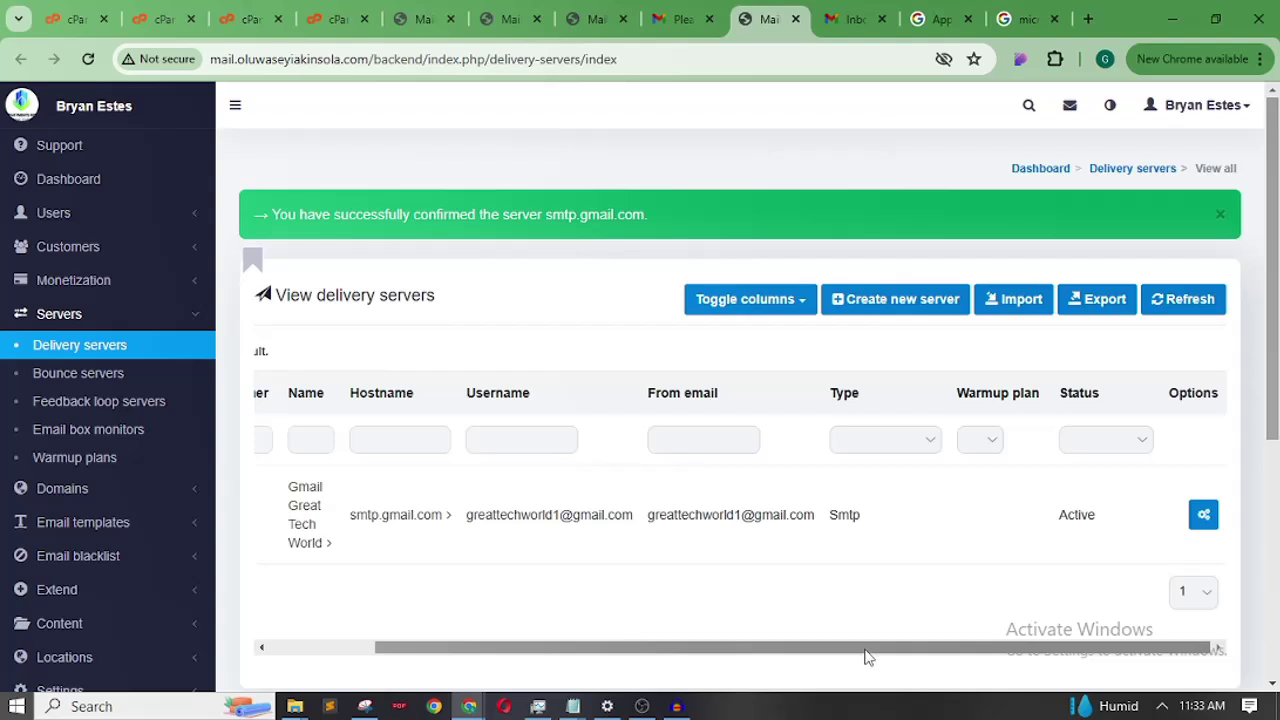
drag(866, 654, 428, 648)
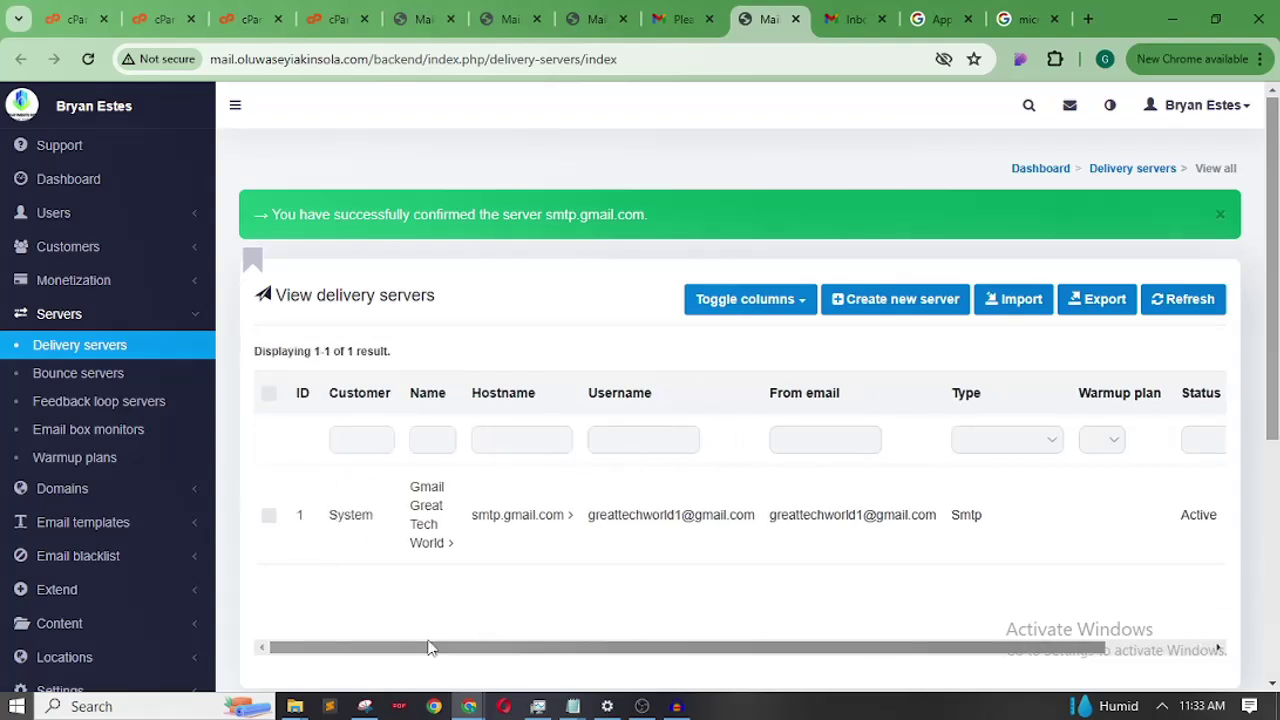
click(508, 18)
click(418, 18)
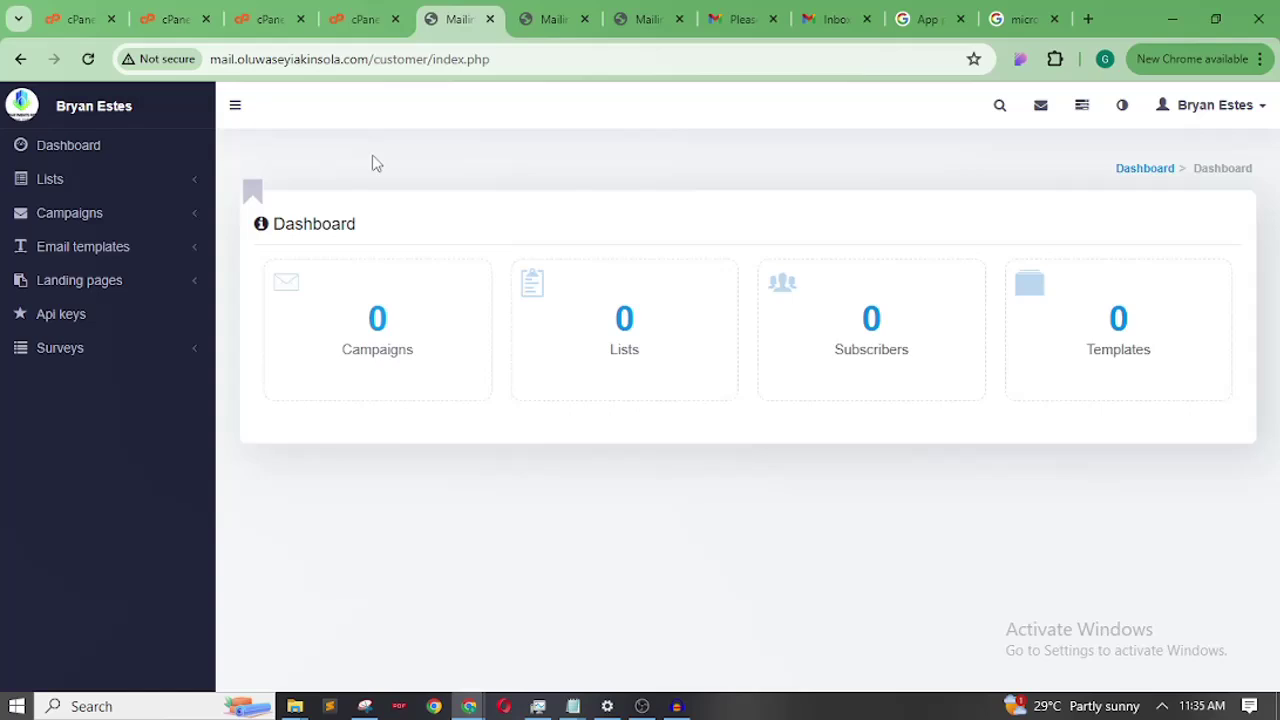
- Look over the Lists and Campaigns sections of the customer dashboard and compare them with the backend's delivery server page
click(545, 21)
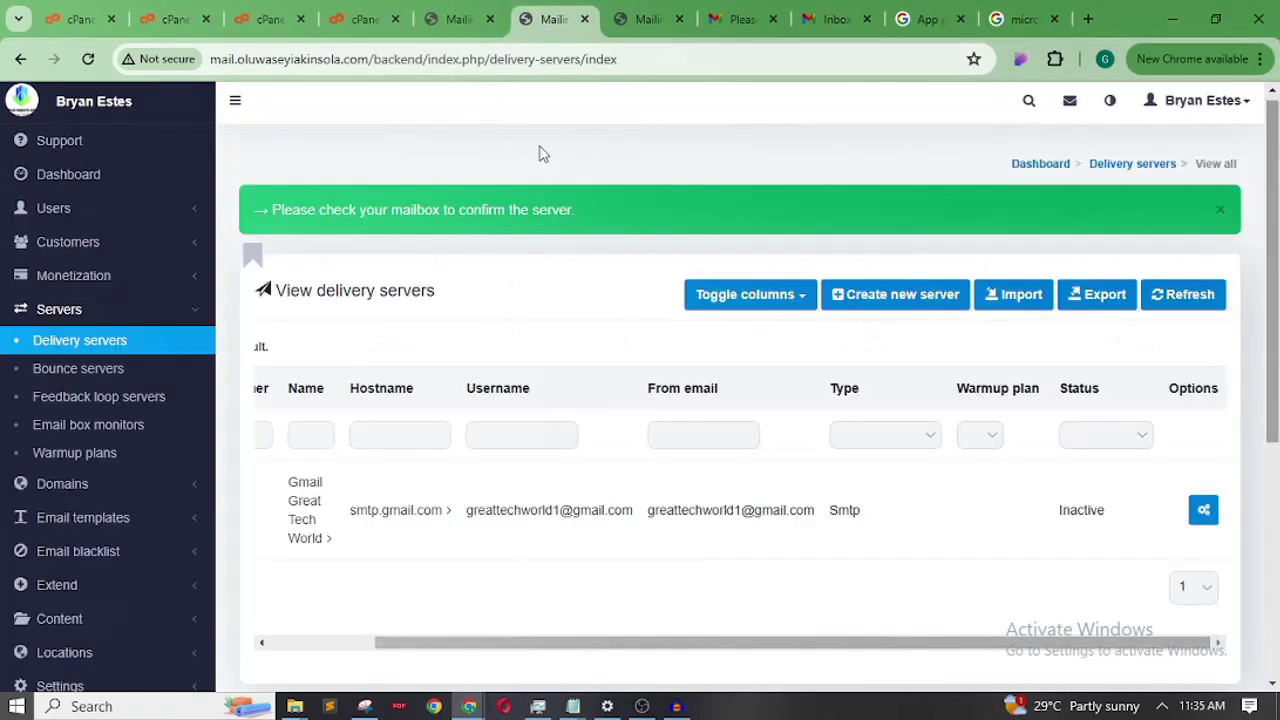
click(459, 19)
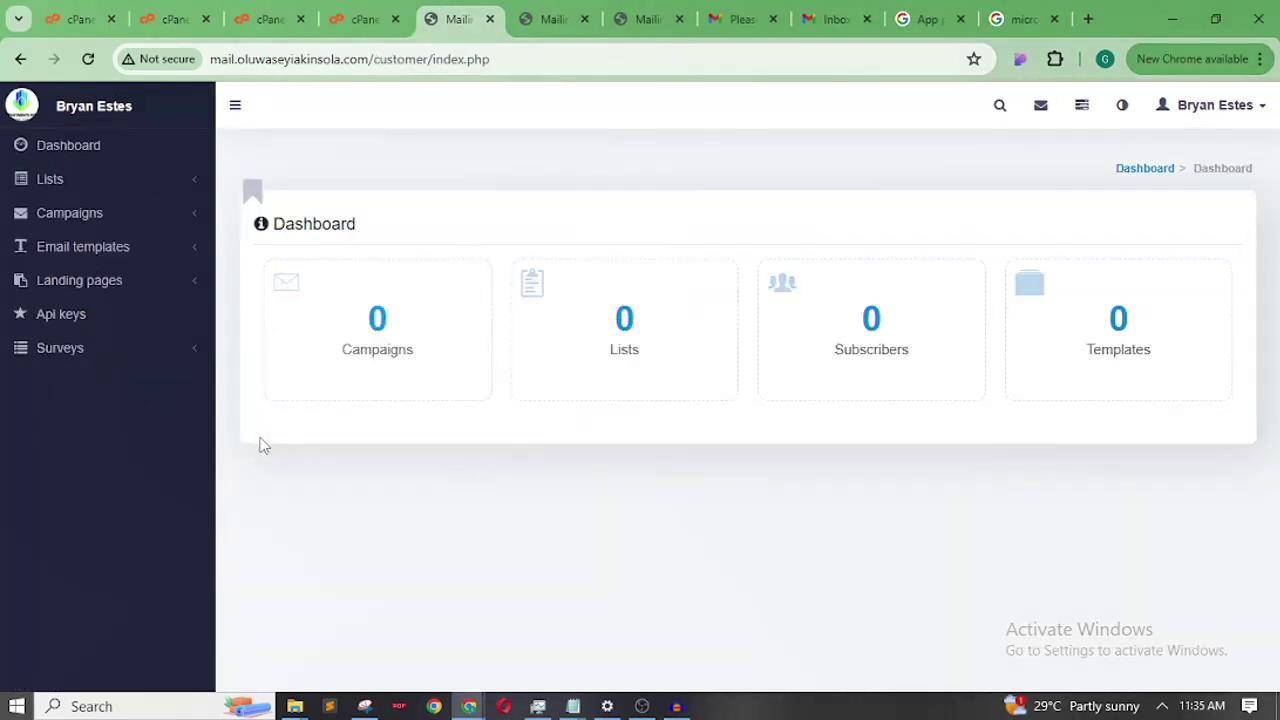
click(195, 186)
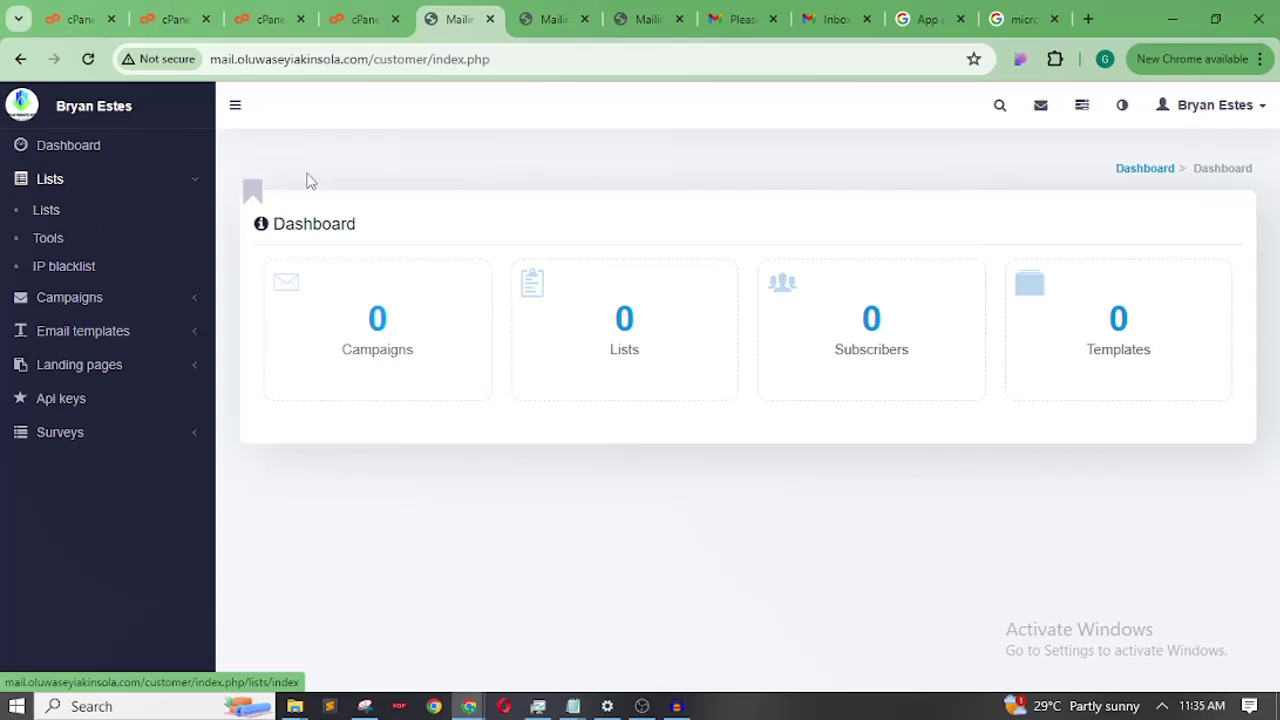
click(191, 305)
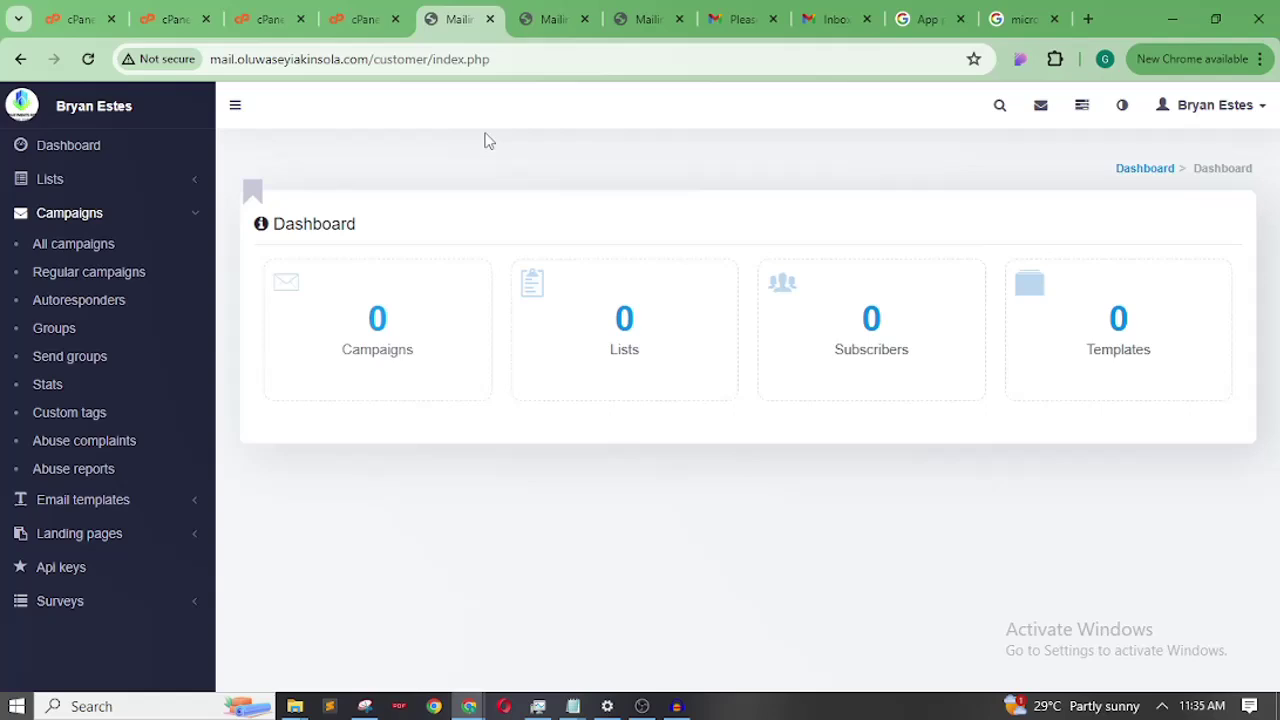
click(548, 22)
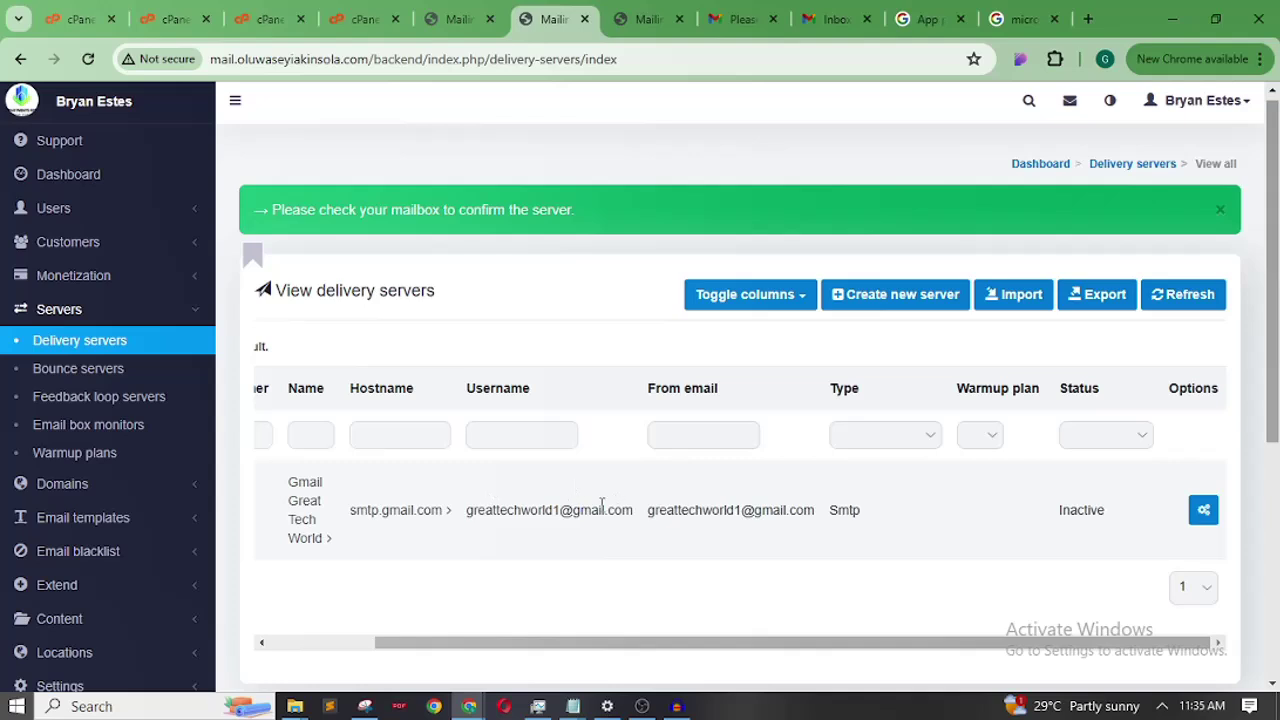
click(466, 20)
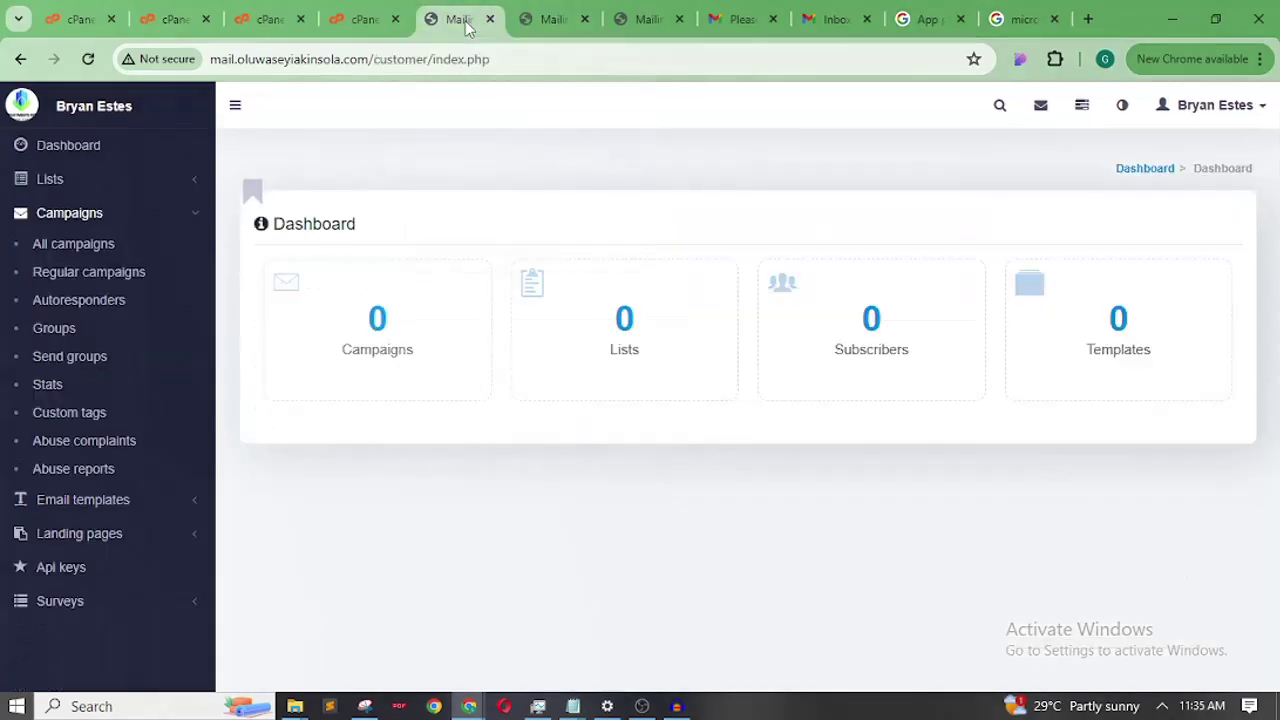
click(189, 215)
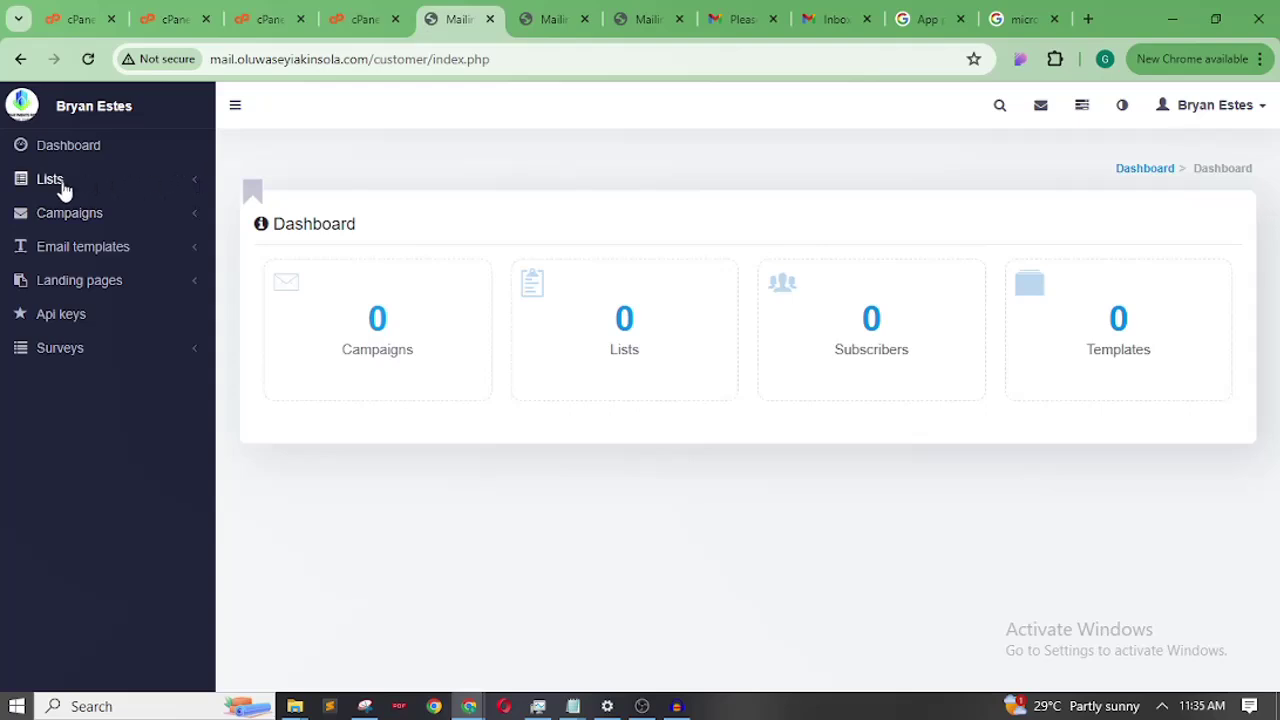
- Open the customer area's Lists page, signing in with the customer's saved email address and the account password
click(191, 183)
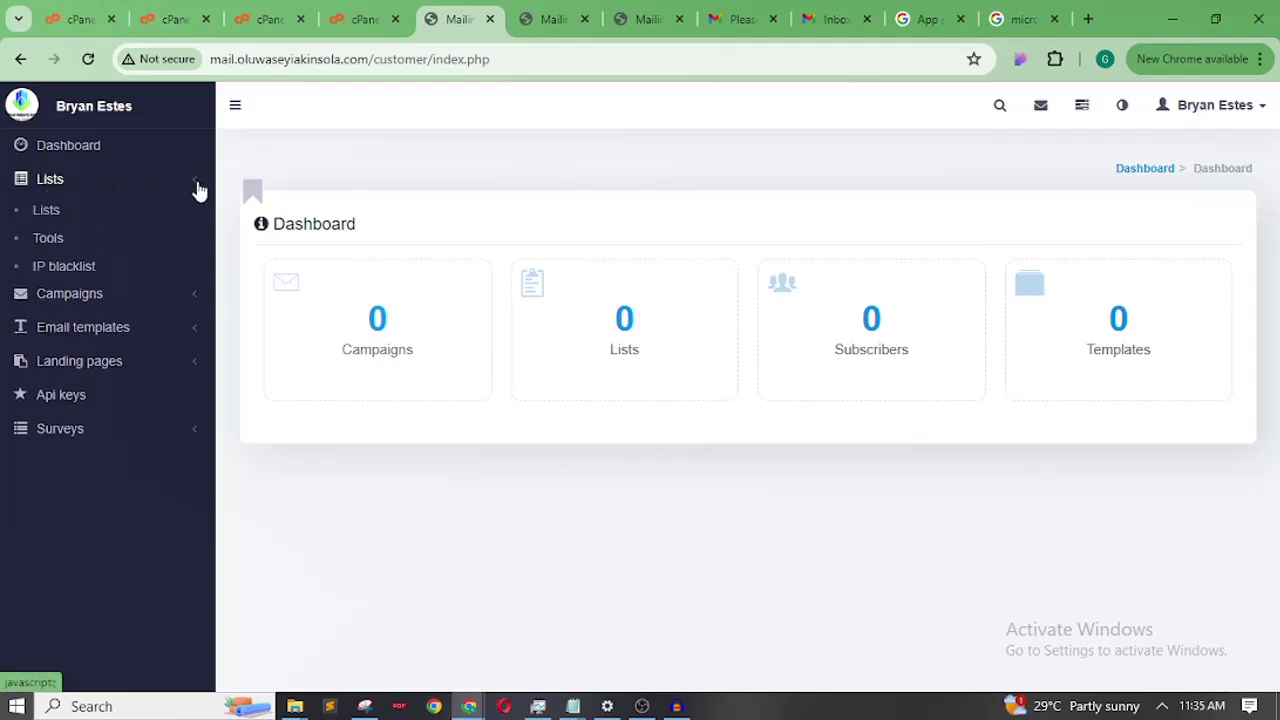
click(50, 221)
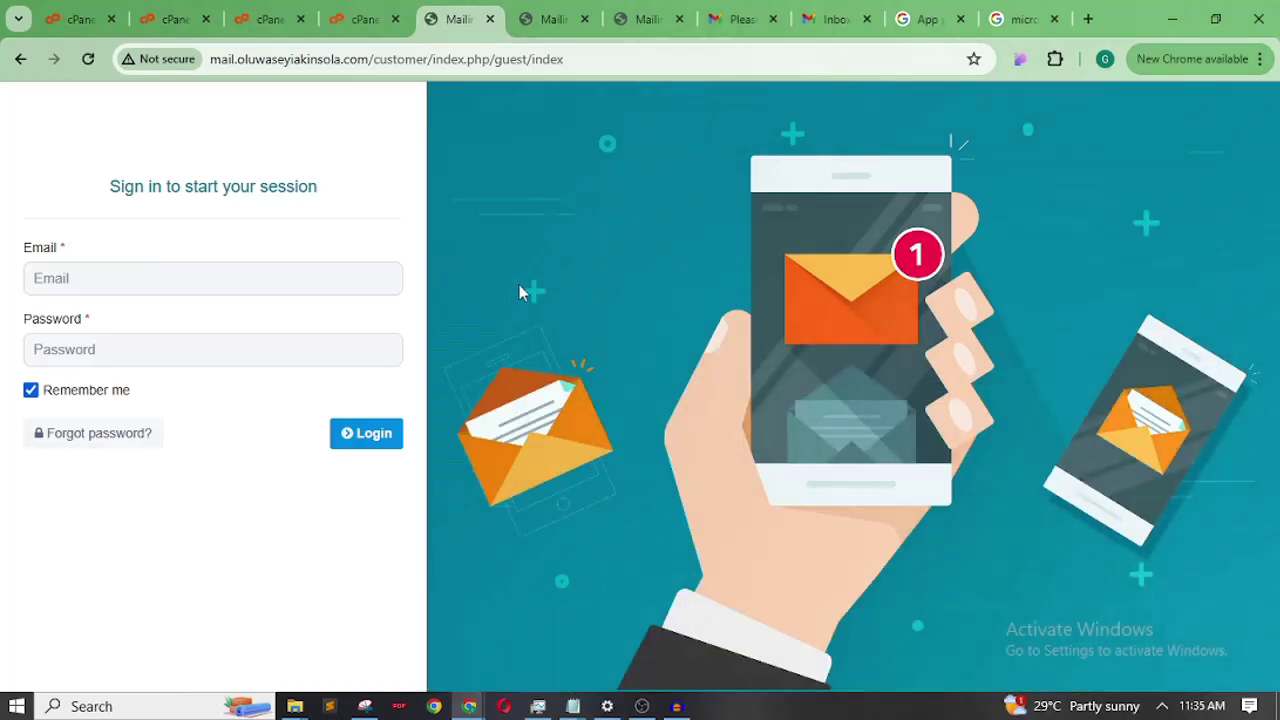
click(186, 293)
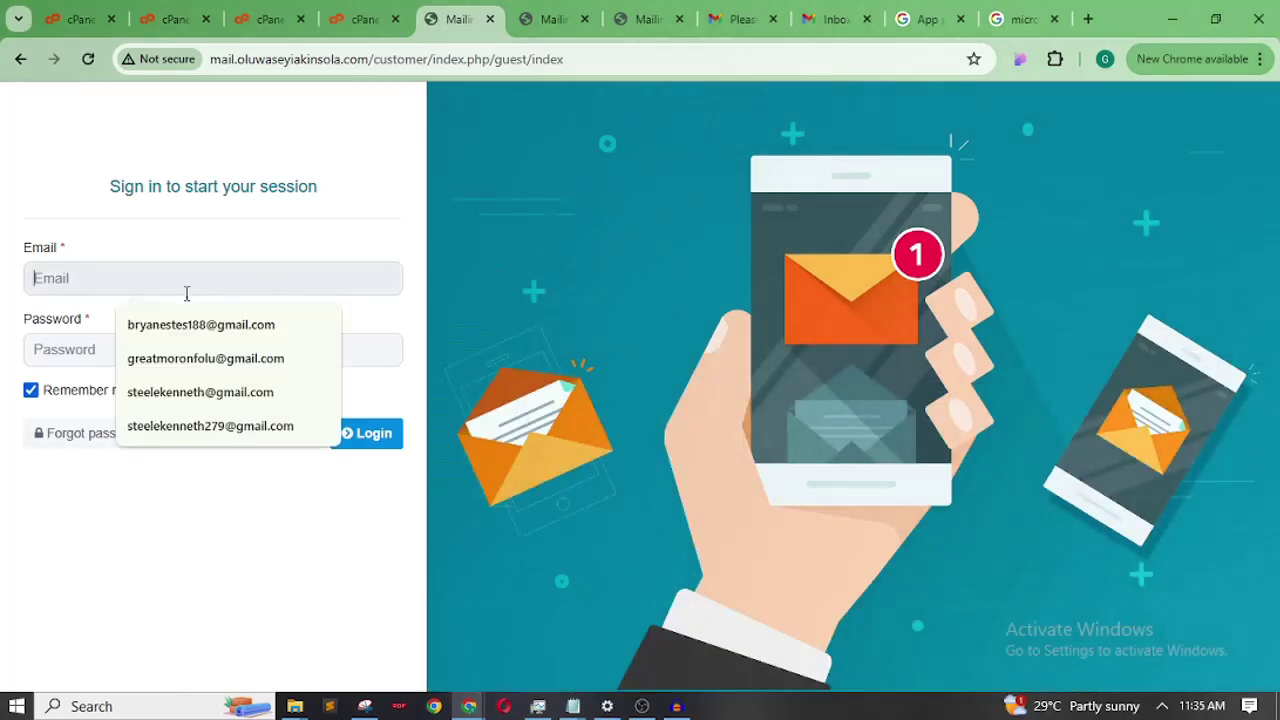
click(190, 322)
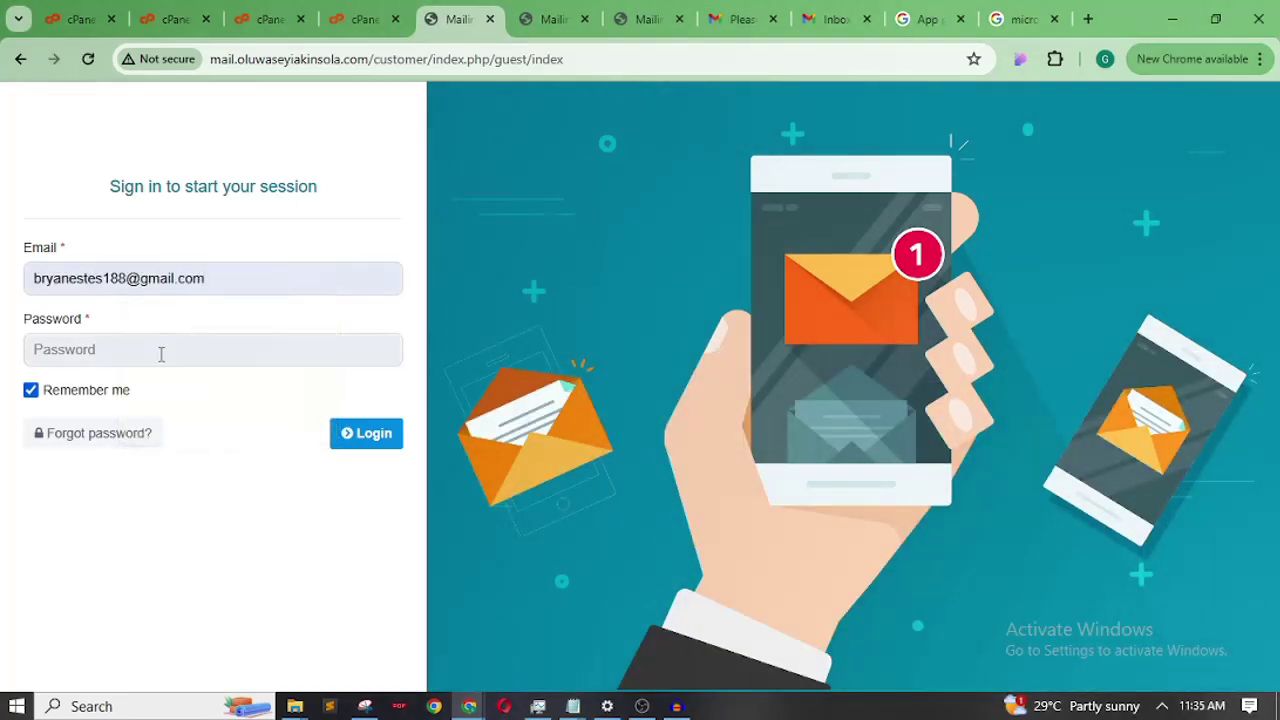
click(161, 353)
text(••••••••••••)
click(356, 434)
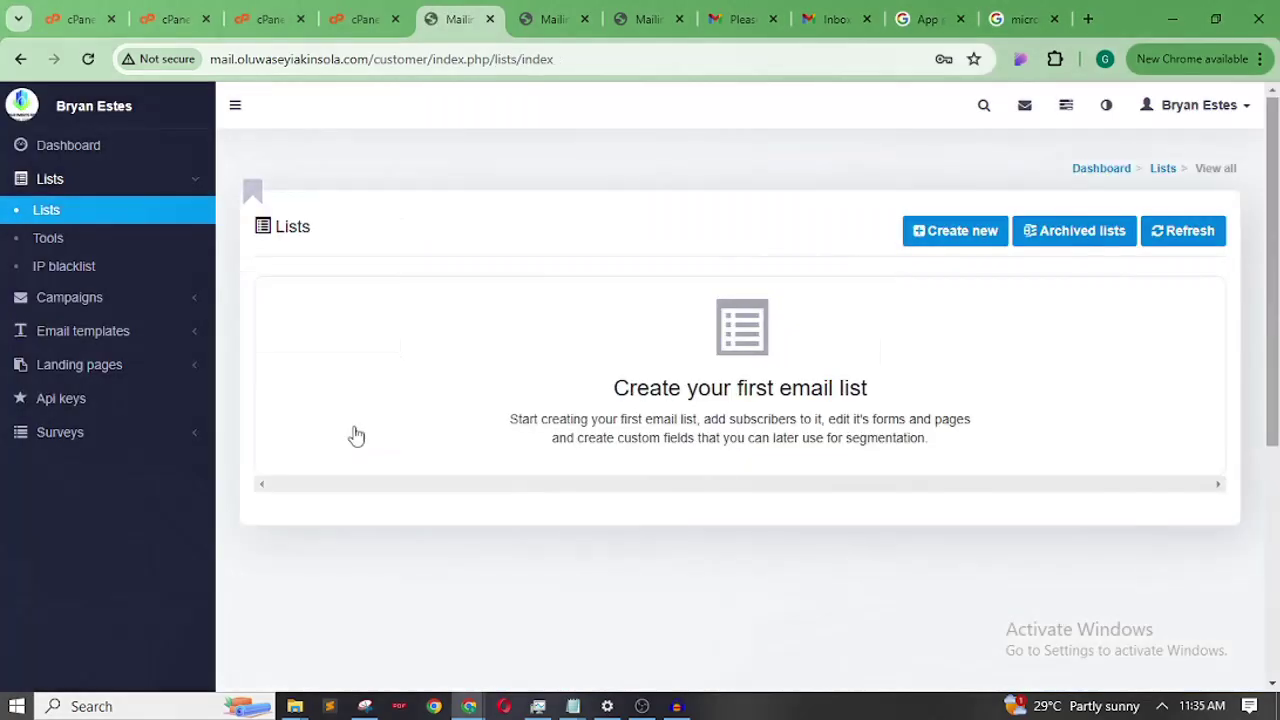
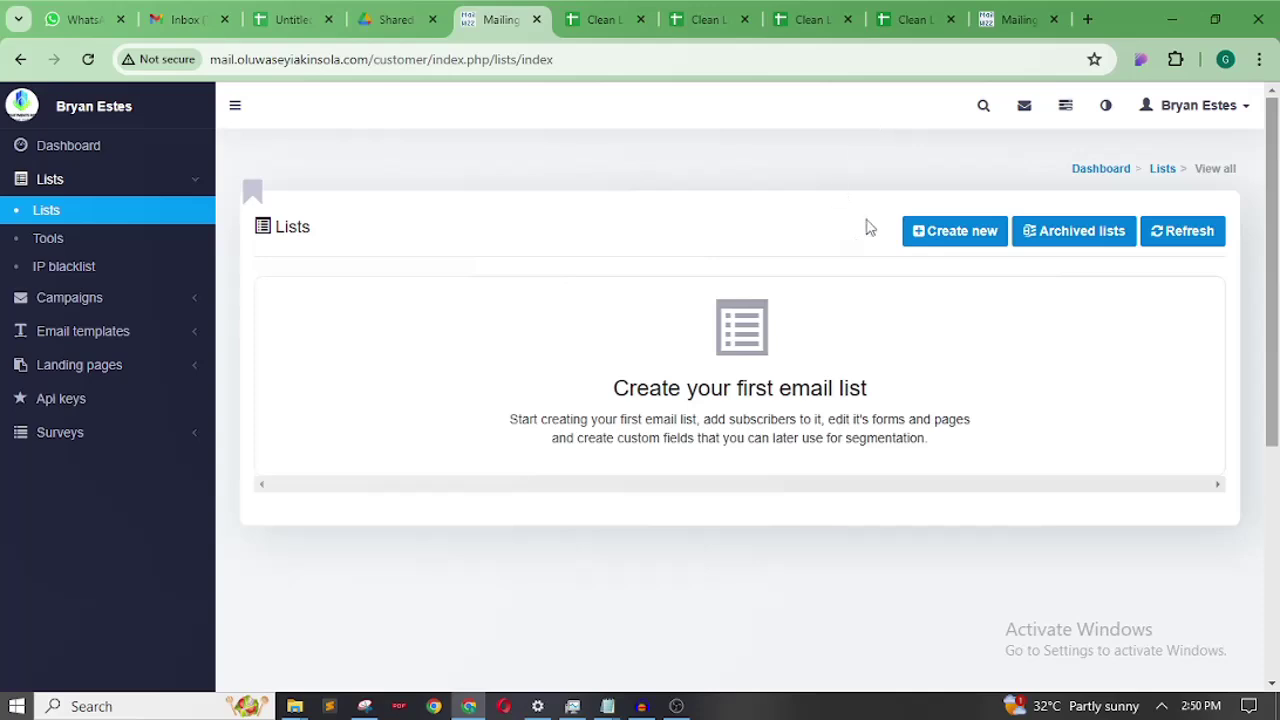
- Switch to Google Sheets and look through the lead rows of the Clean Leads 8, 7, 1 and 2 spreadsheets
click(898, 24)
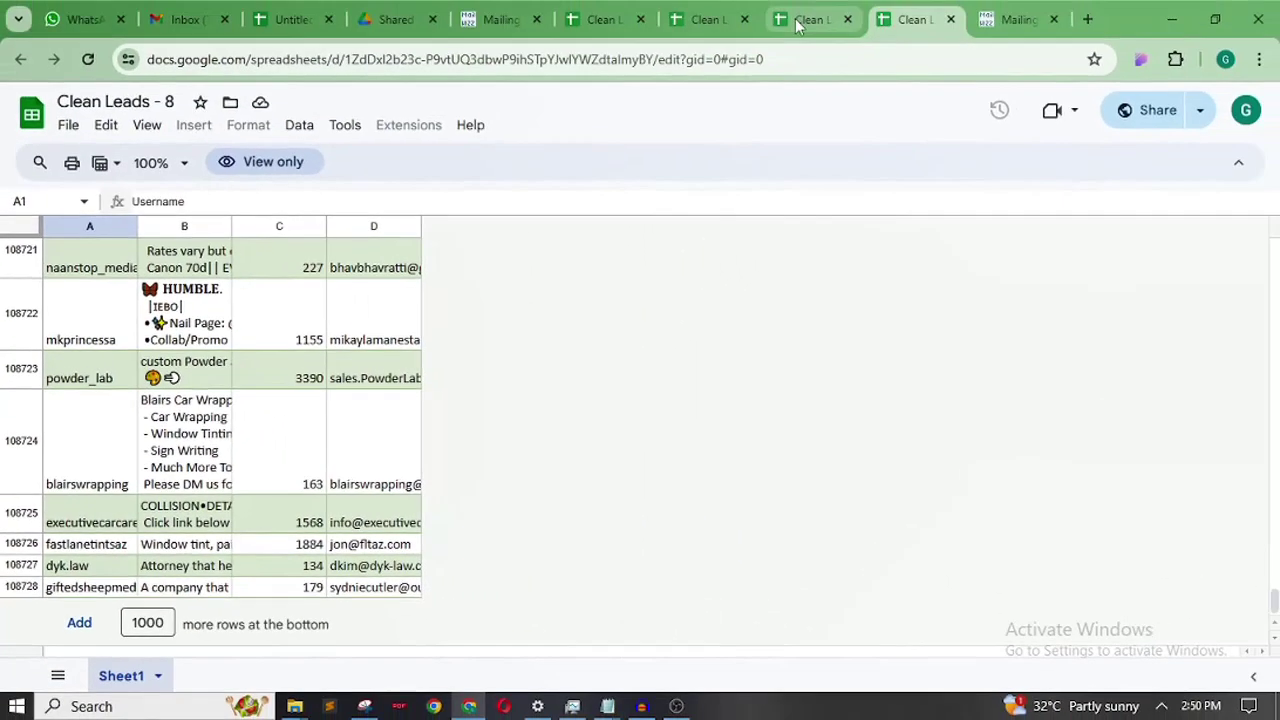
click(797, 22)
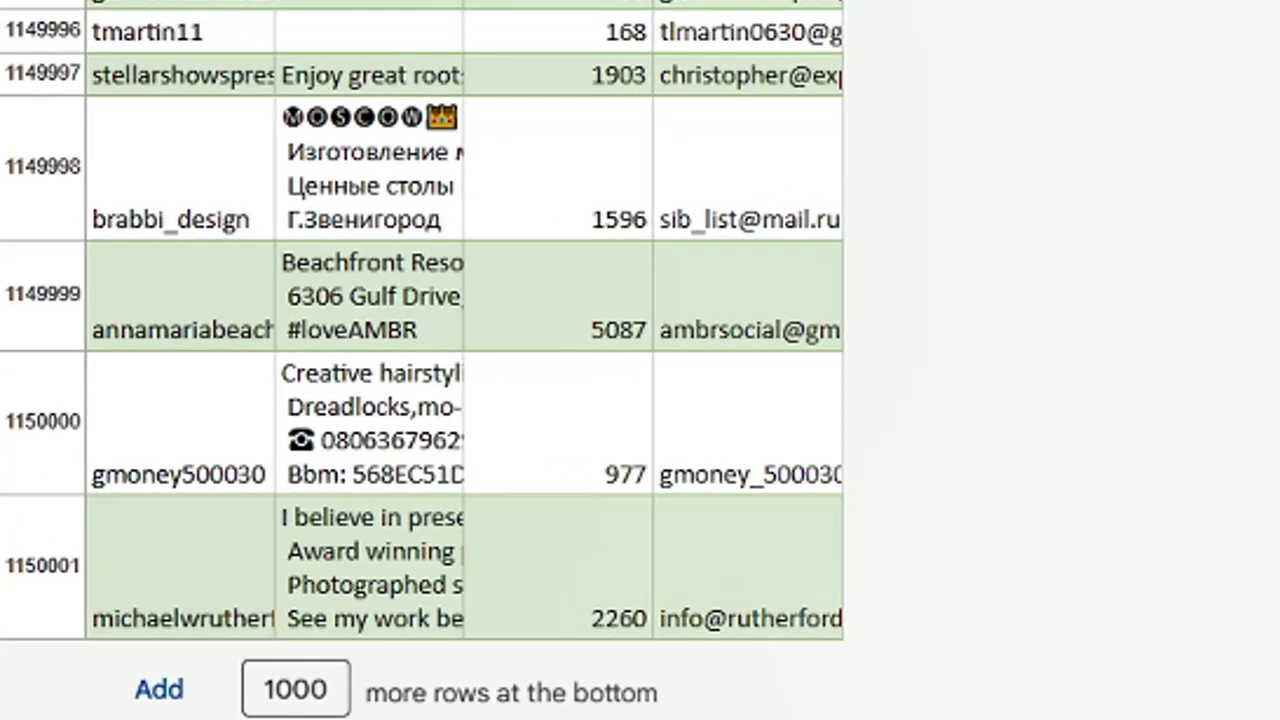
scroll(422, 360, up, 20)
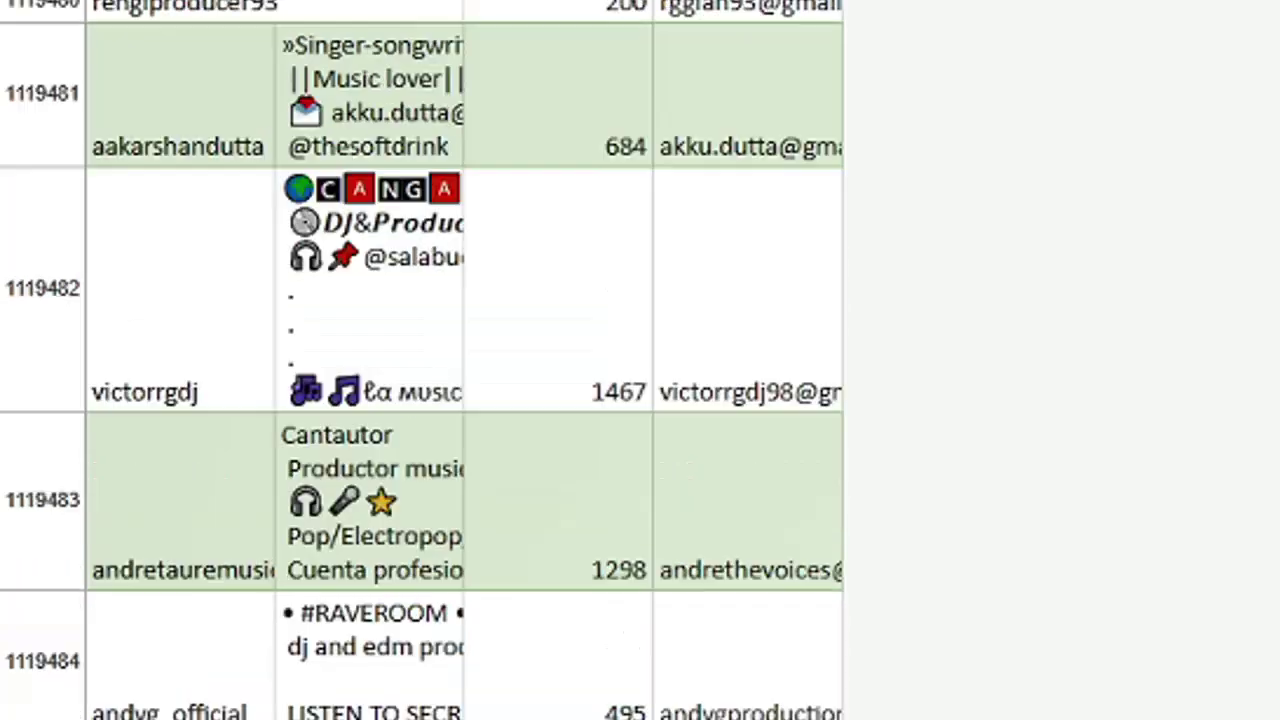
scroll(422, 360, up, 20)
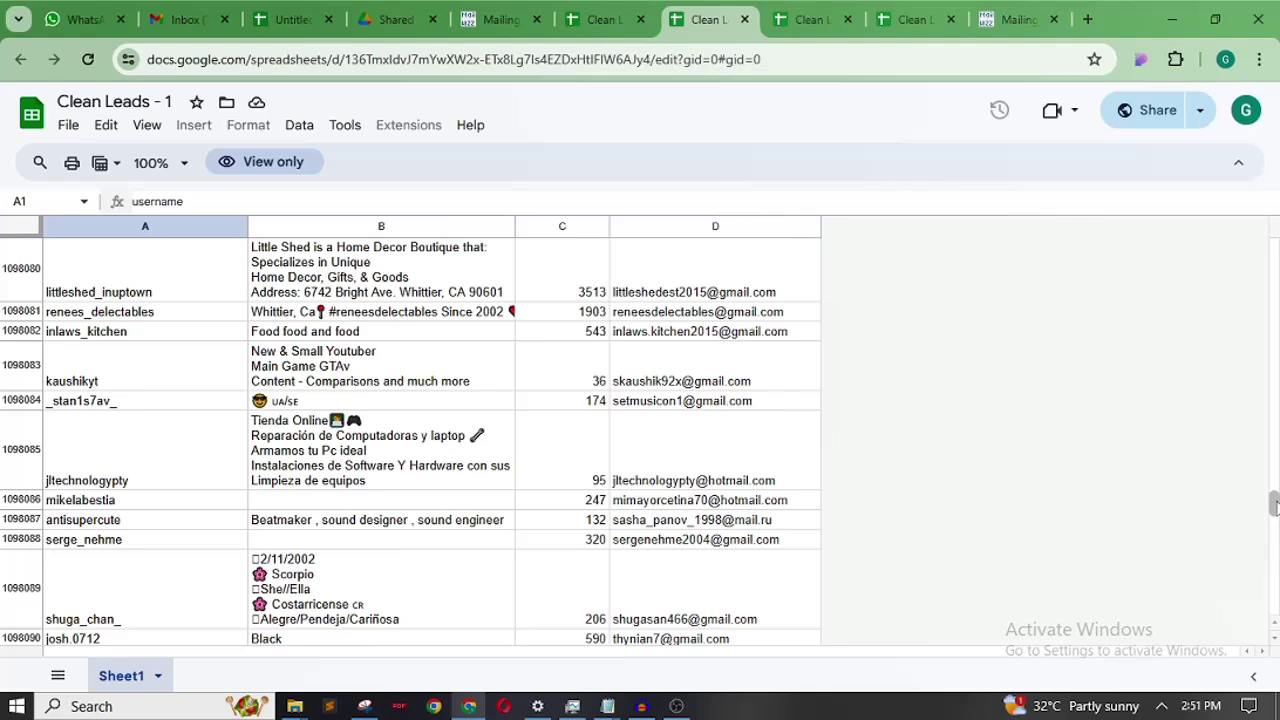
drag(1276, 508, 1274, 425)
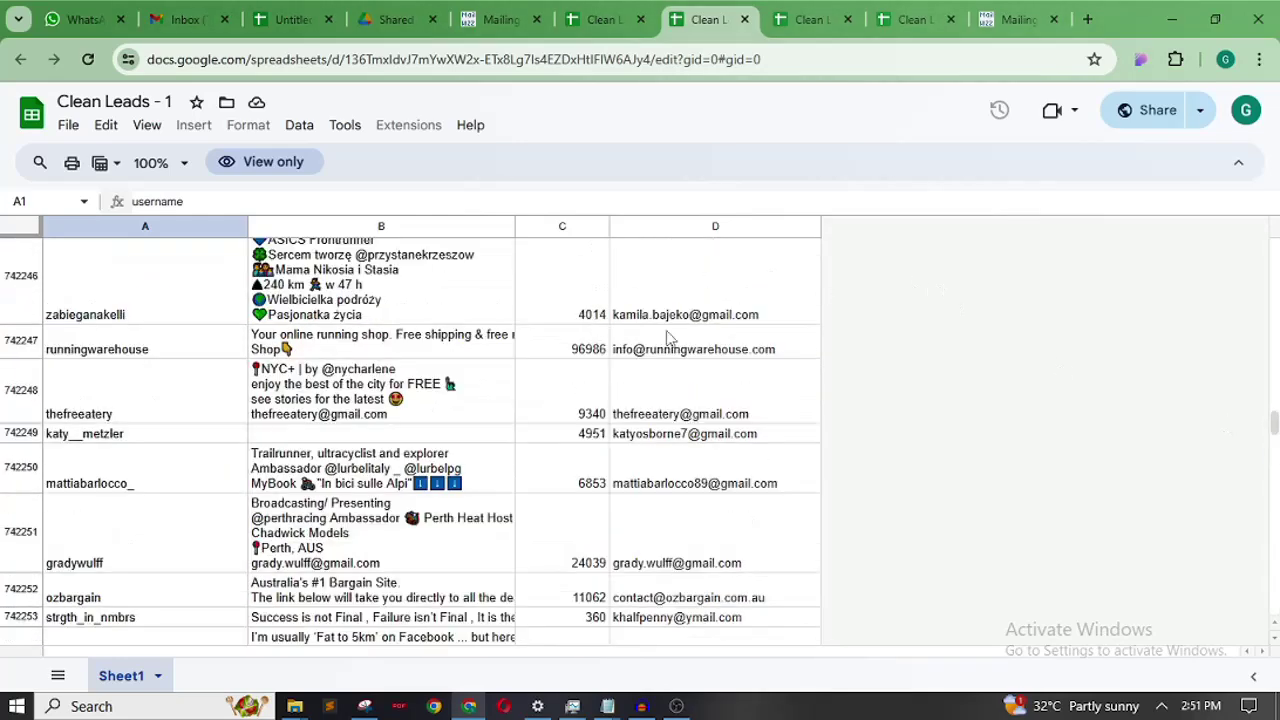
click(599, 21)
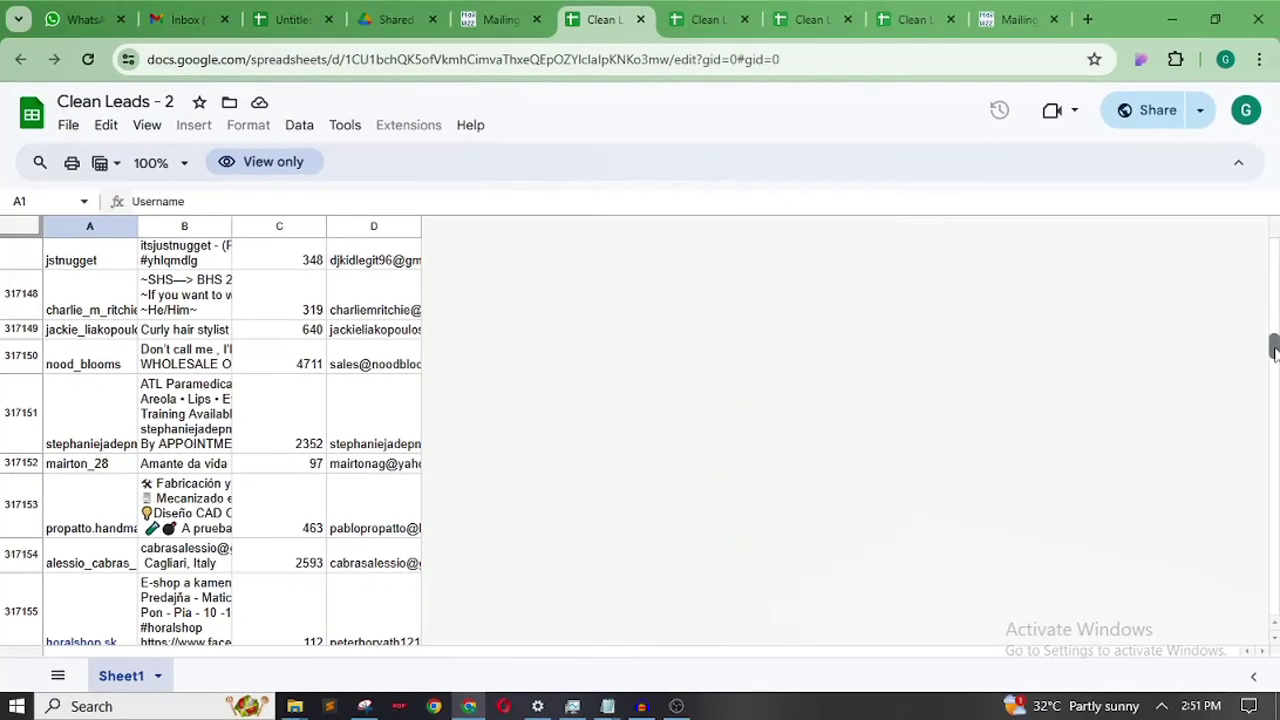
drag(1273, 385, 1273, 350)
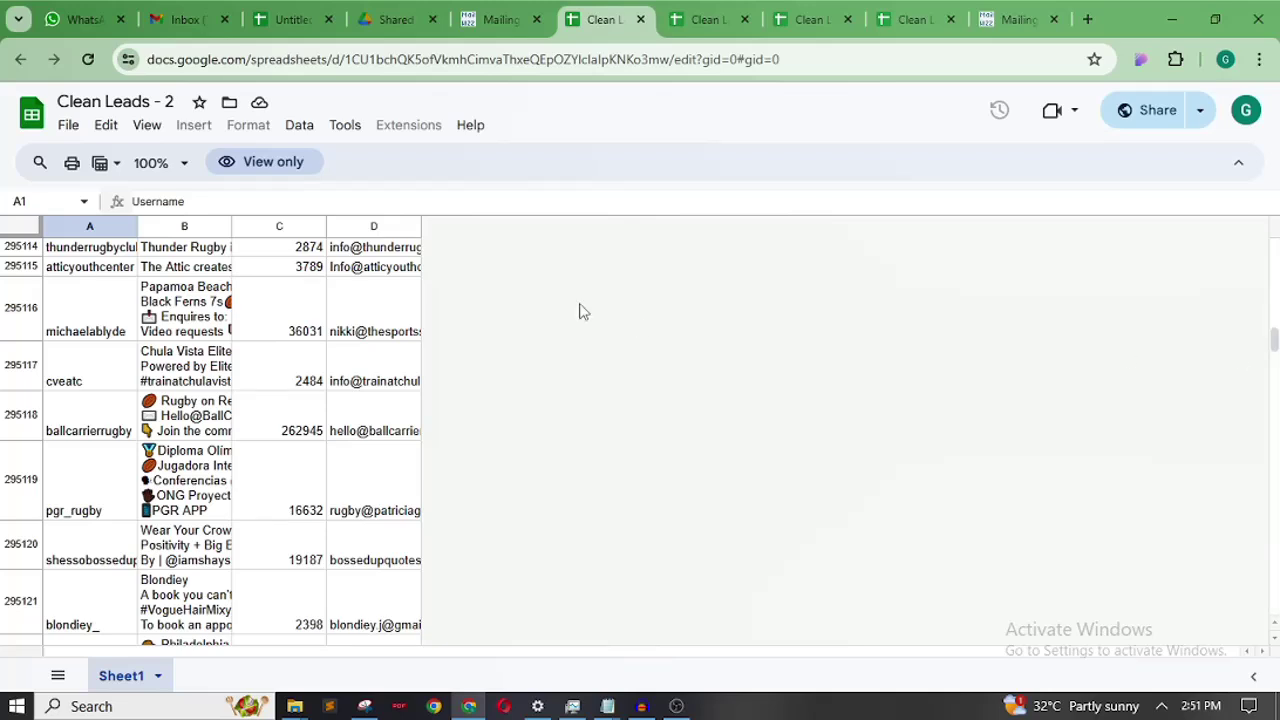
click(706, 21)
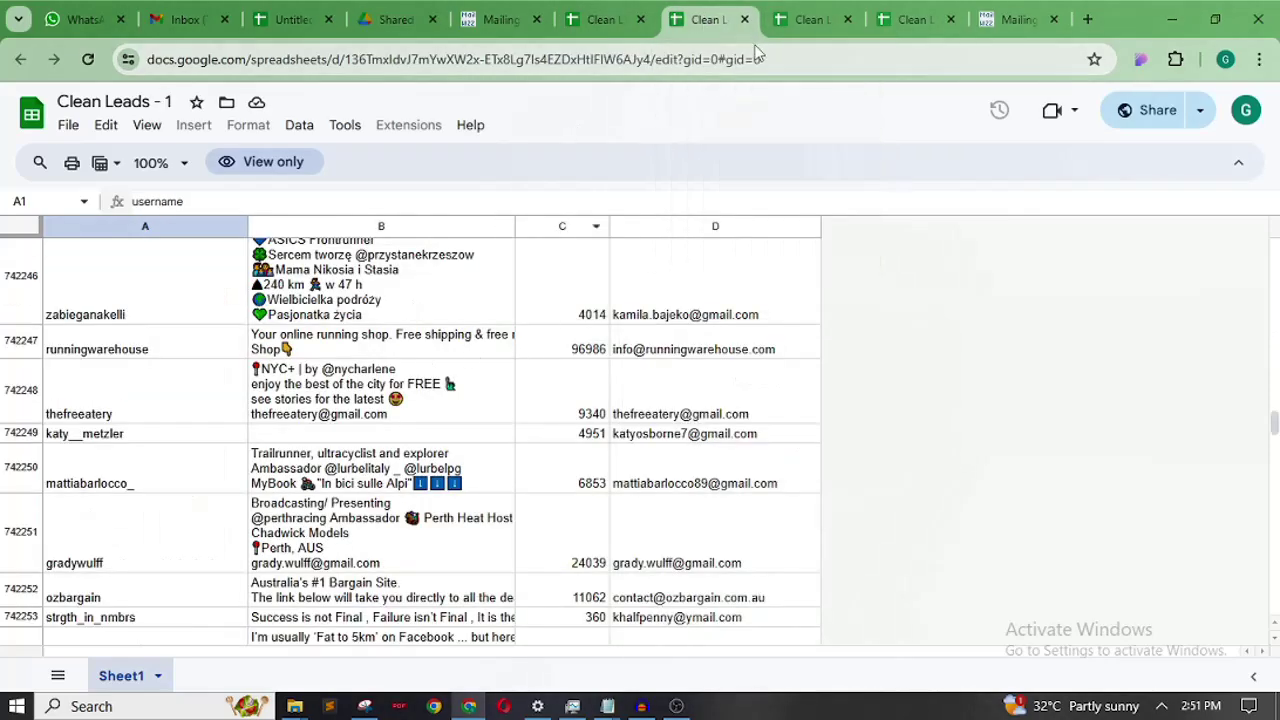
click(812, 20)
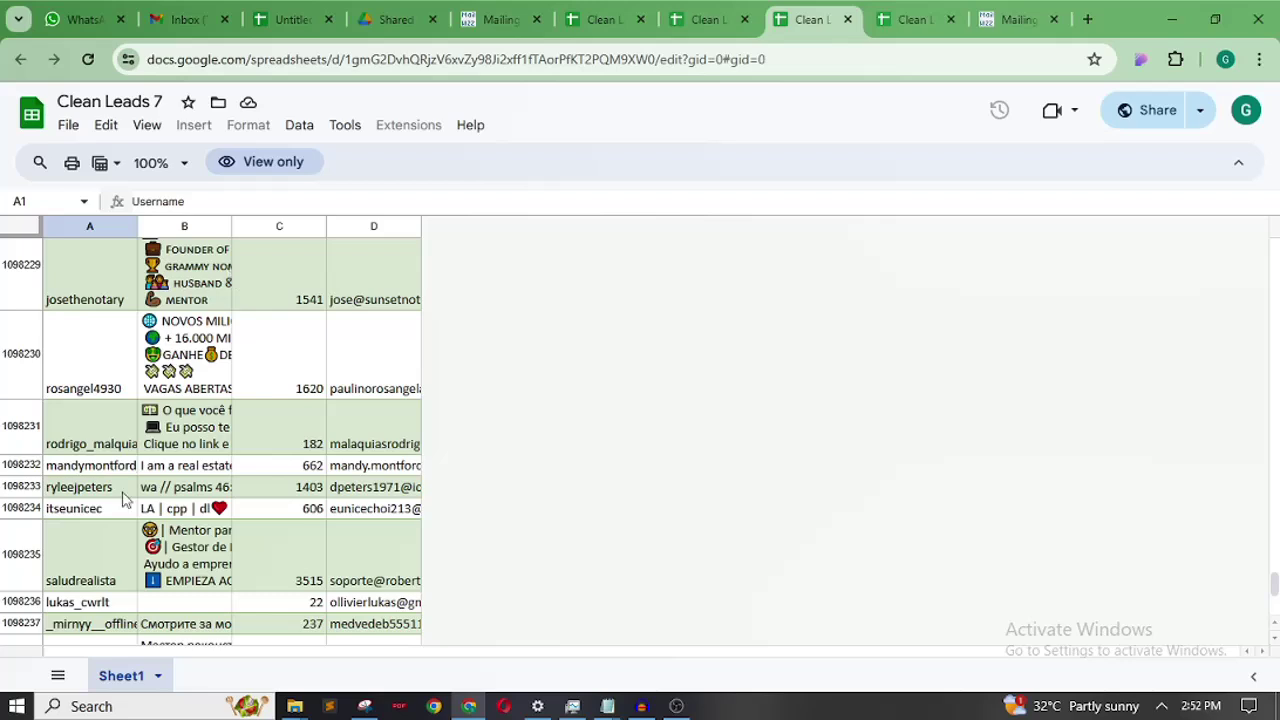
mouse_move(433, 370)
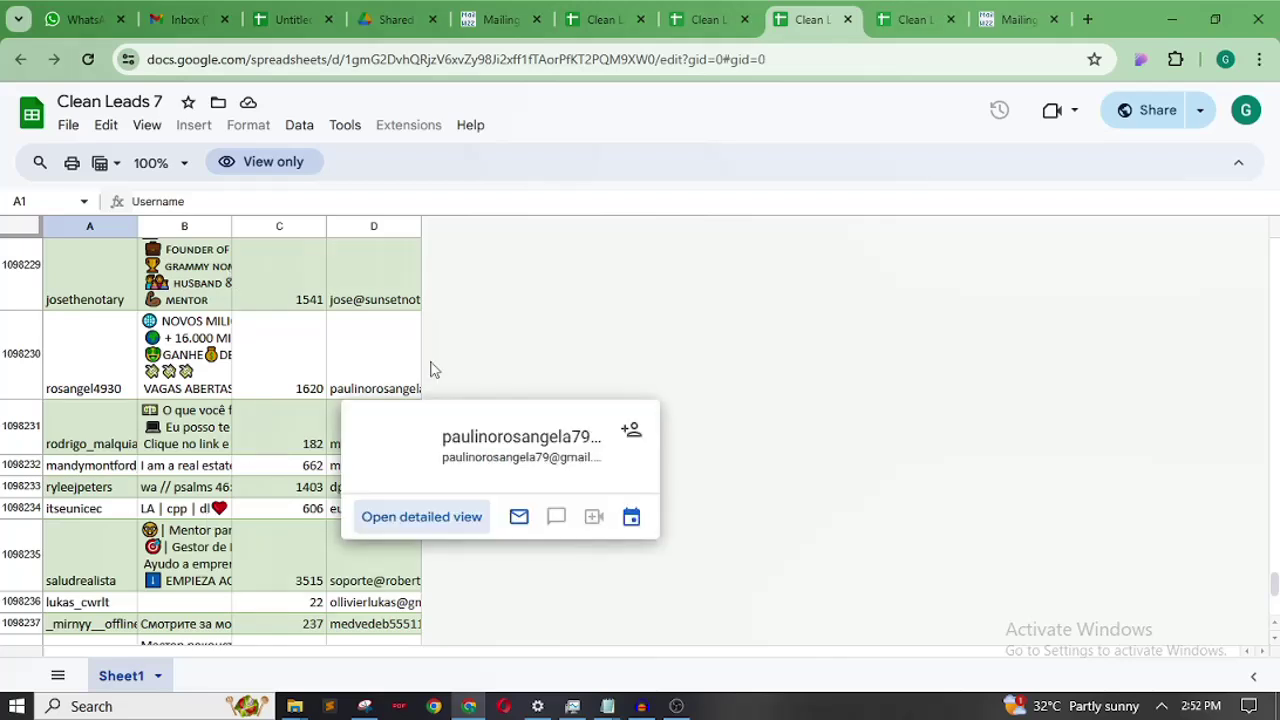
click(700, 20)
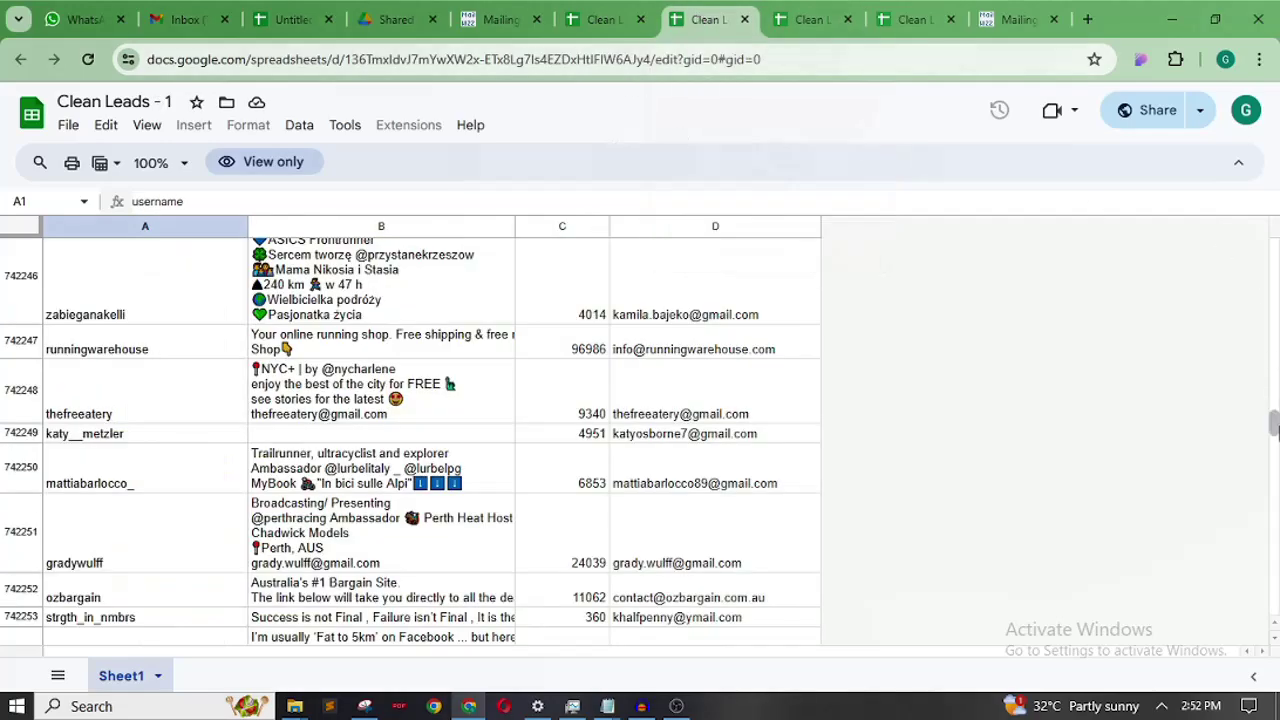
drag(1275, 425, 1277, 472)
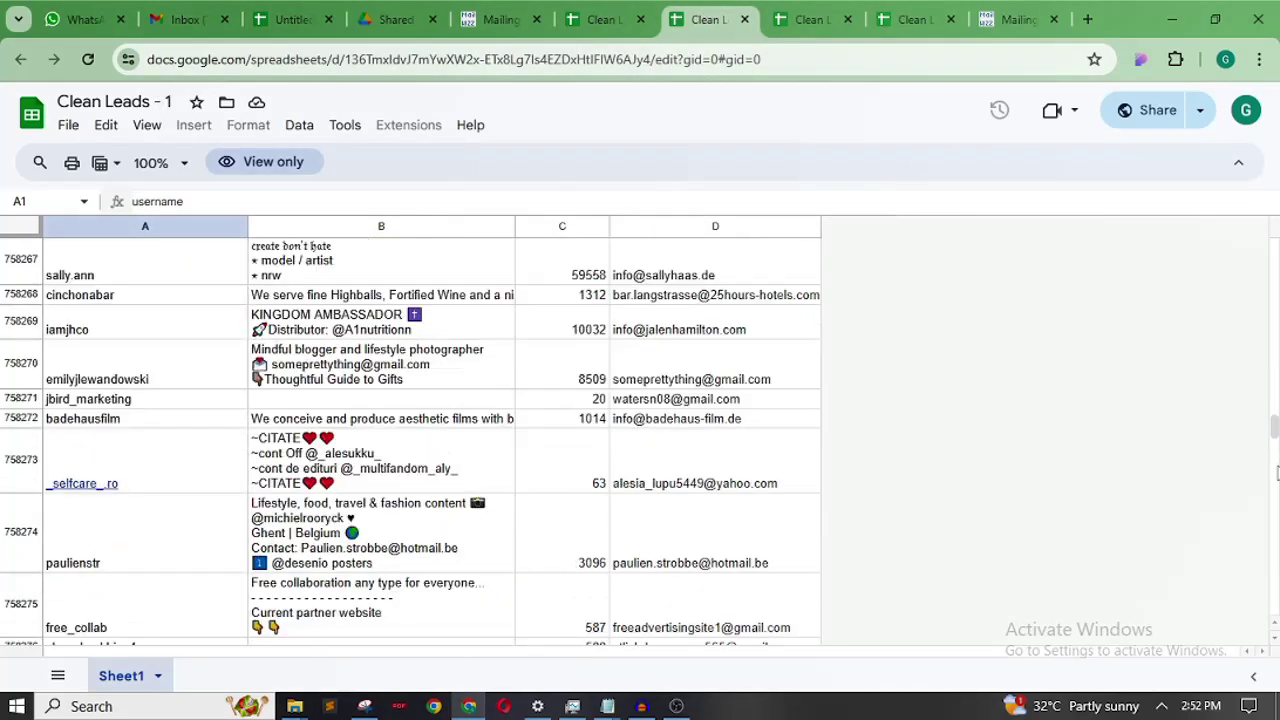
click(810, 20)
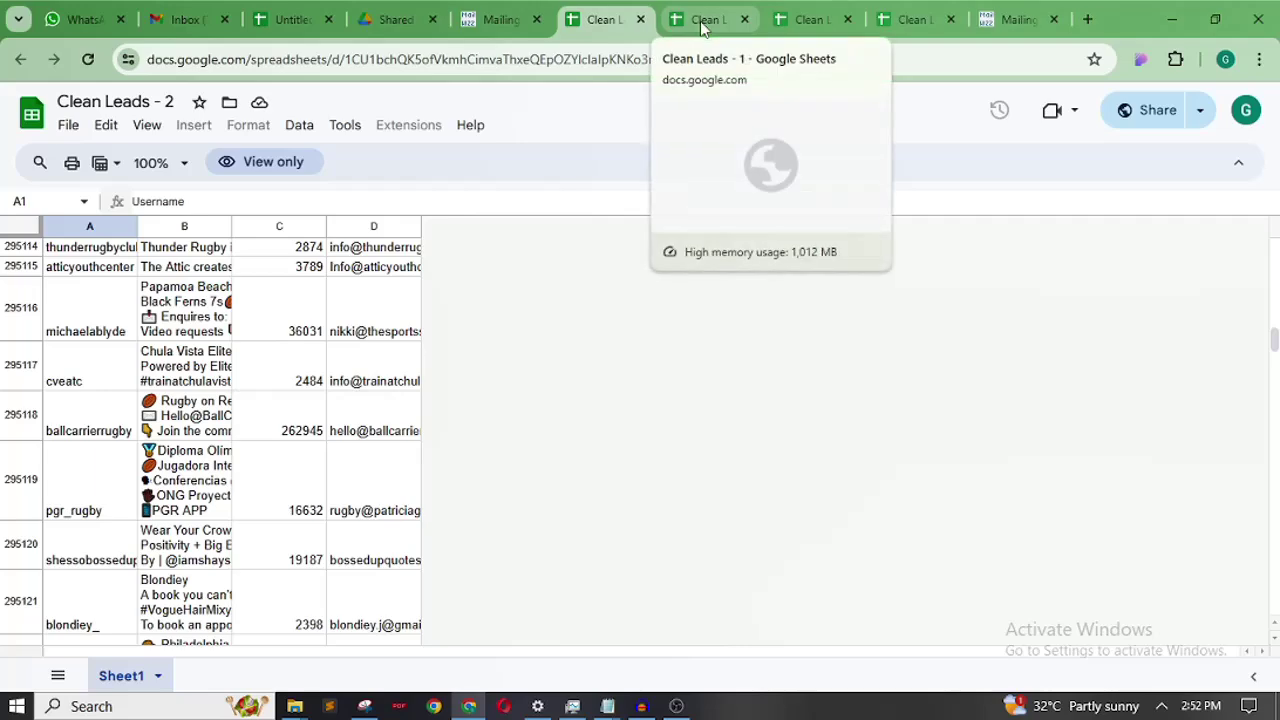
click(703, 22)
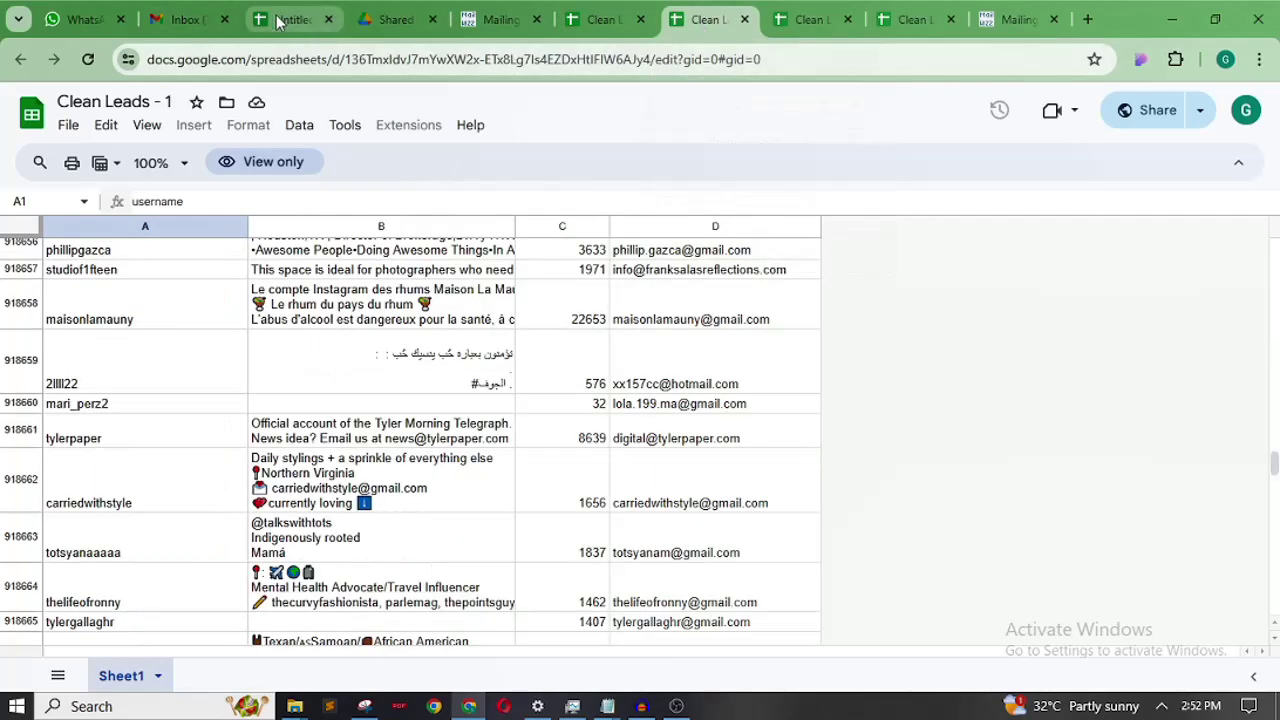
- Place the untitled spreadsheet beside the mailing software's page and review its column A email addresses alongside the empty Lists page
drag(280, 21, 480, 22)
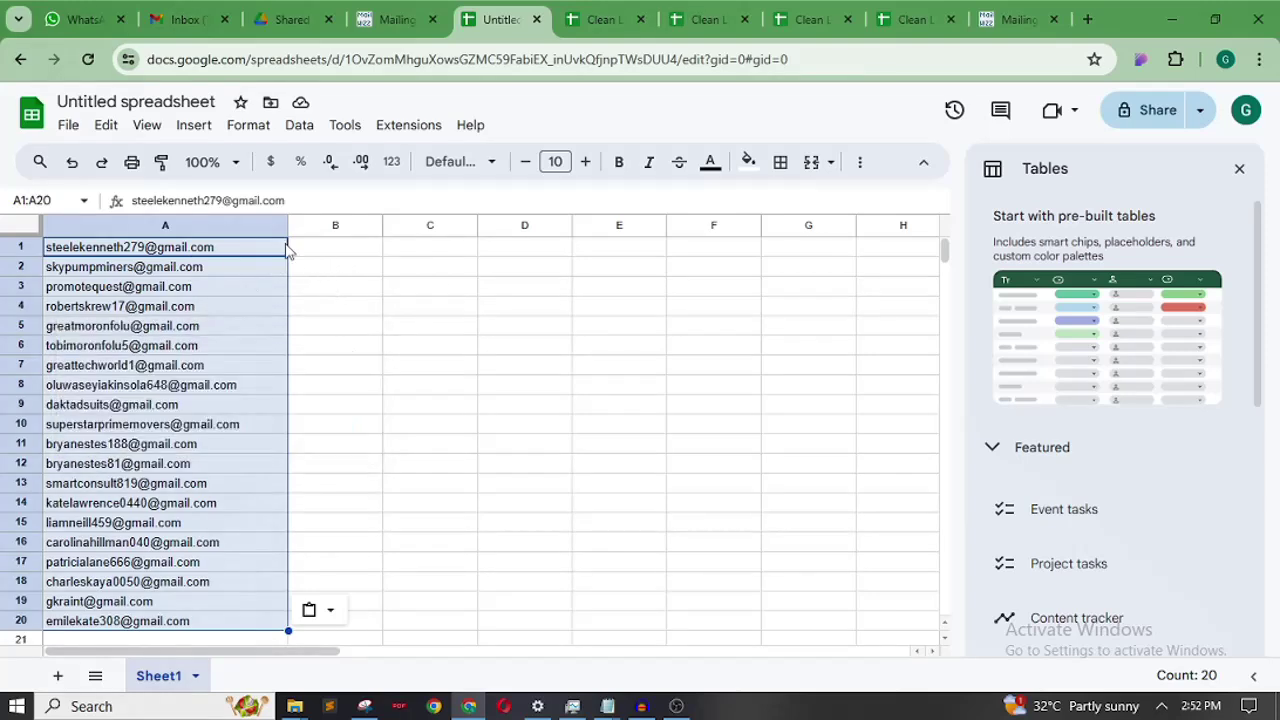
mouse_move(232, 256)
mouse_move(257, 463)
click(384, 22)
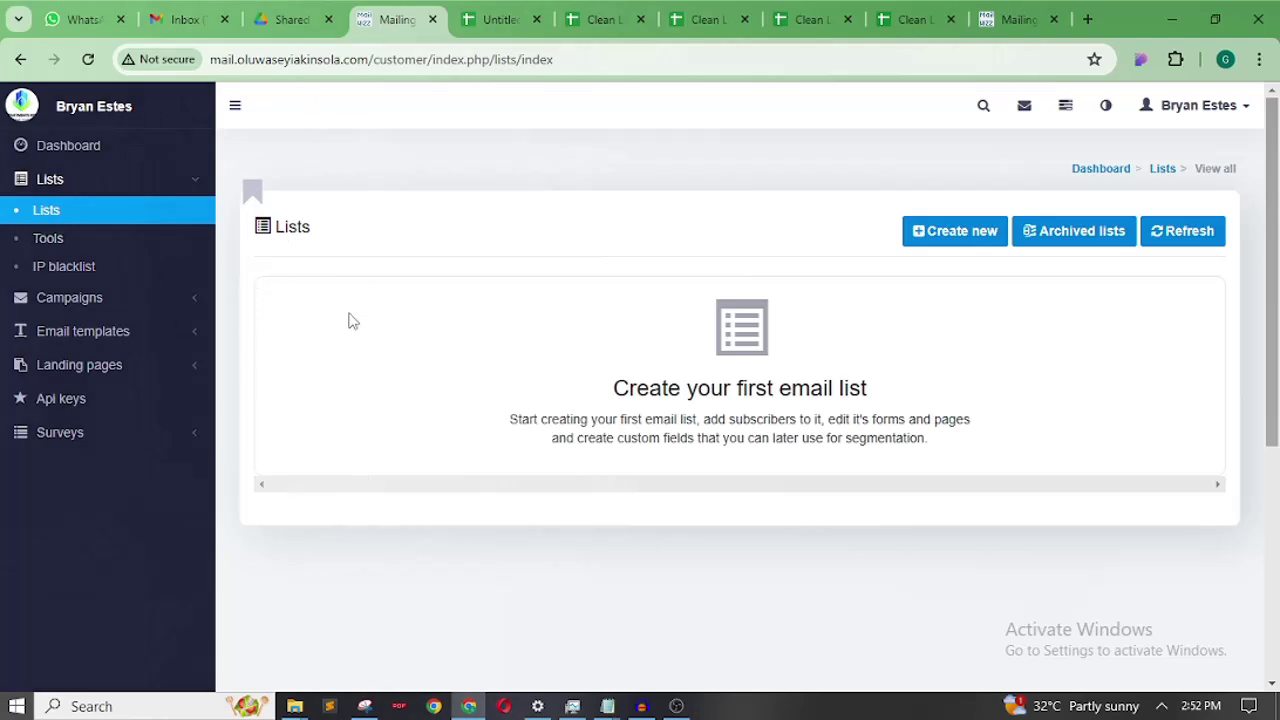
click(501, 22)
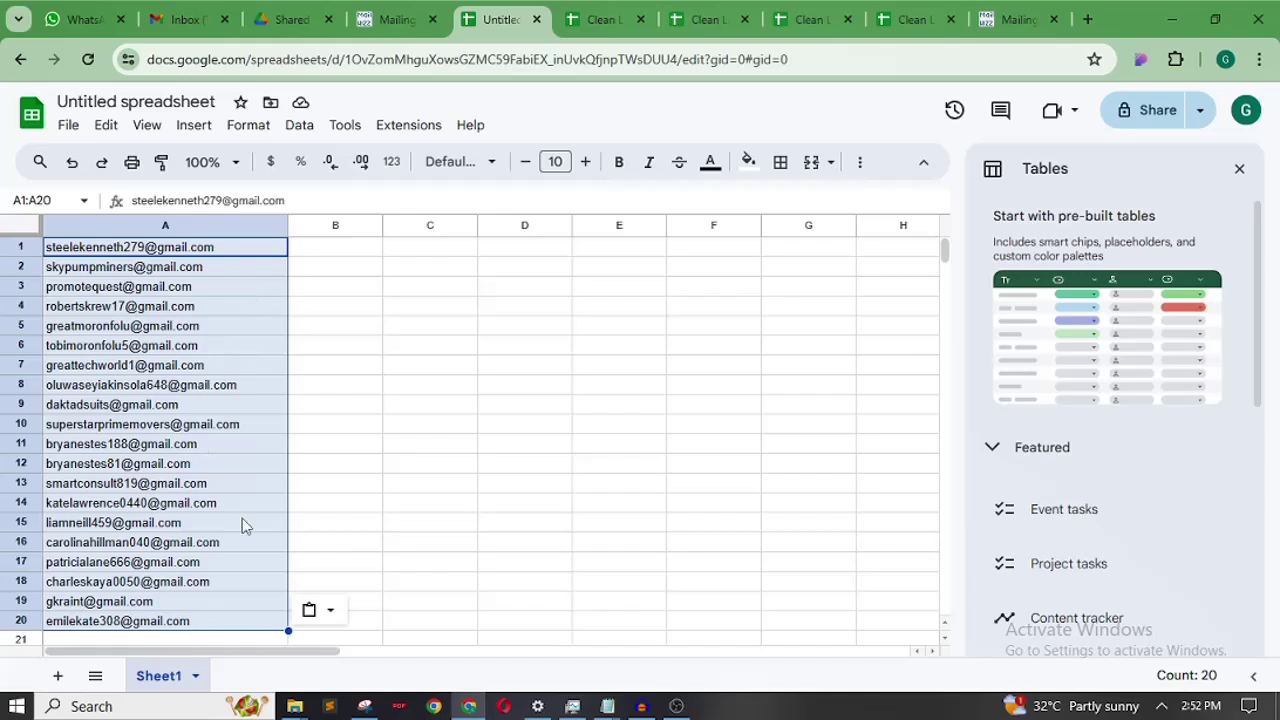
click(392, 22)
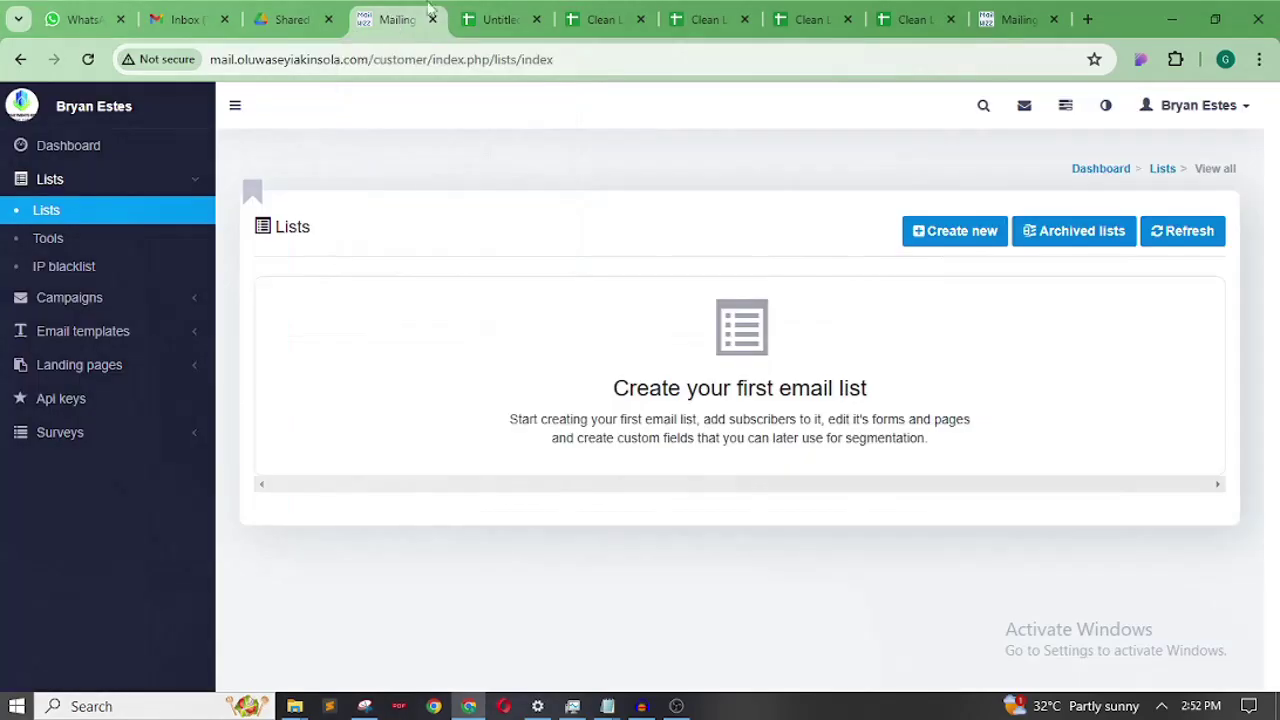
- Download the untitled spreadsheet of email addresses as Comma Separated Values (.csv)
click(503, 20)
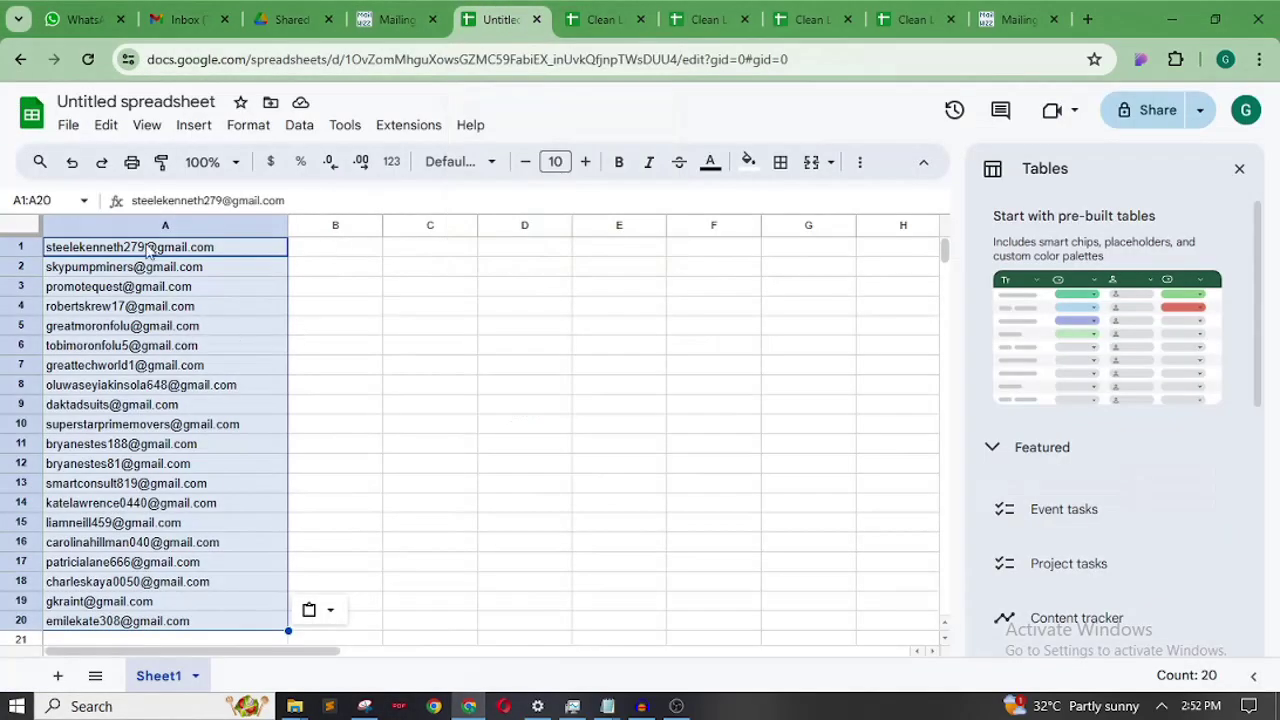
click(68, 125)
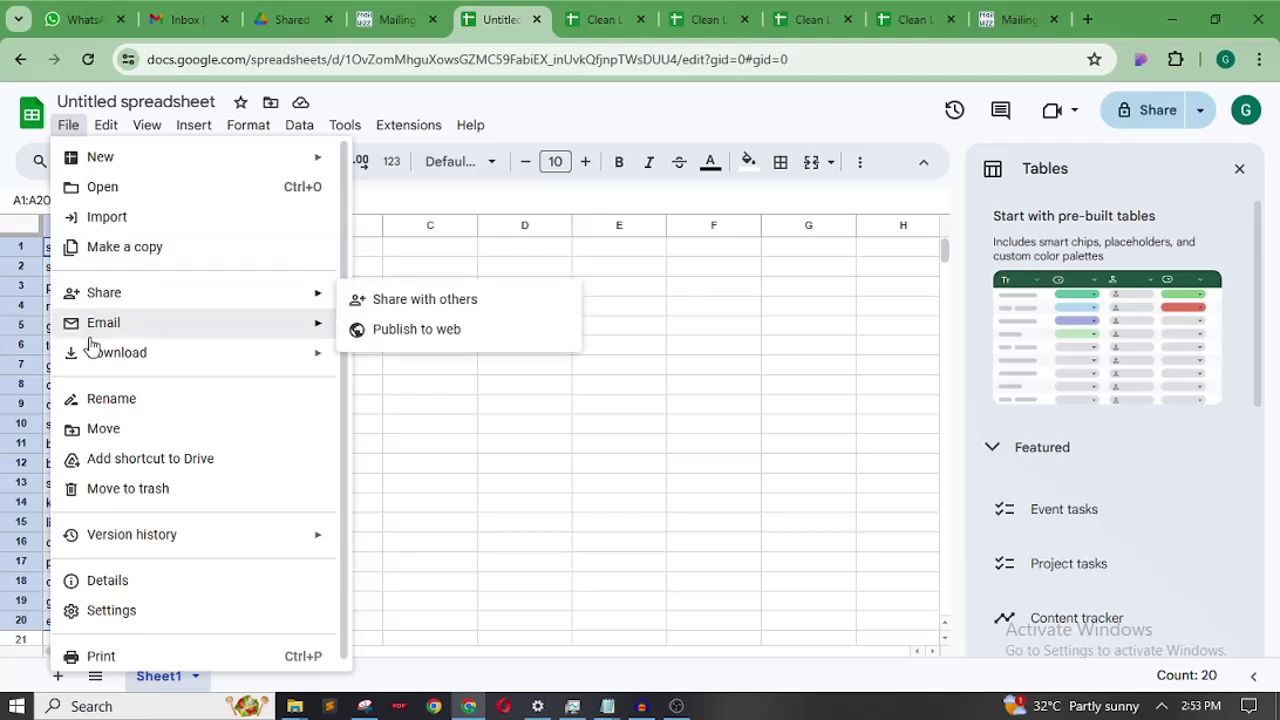
mouse_move(112, 370)
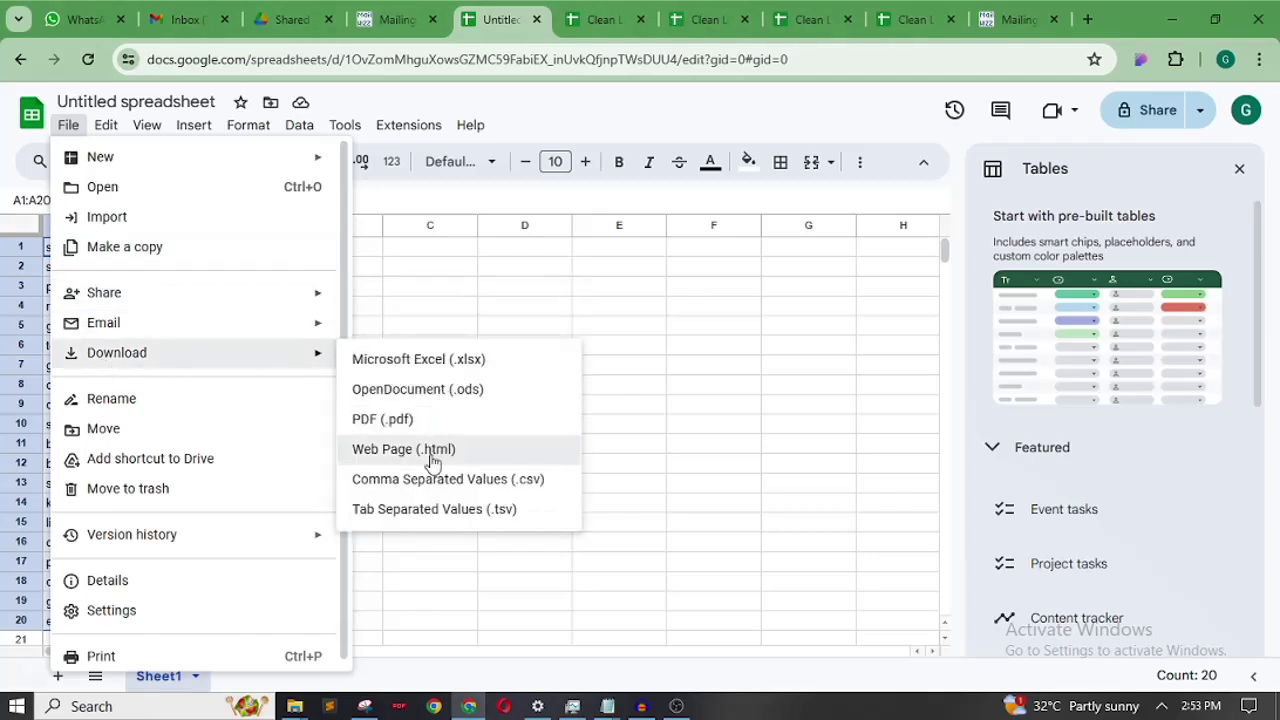
click(512, 488)
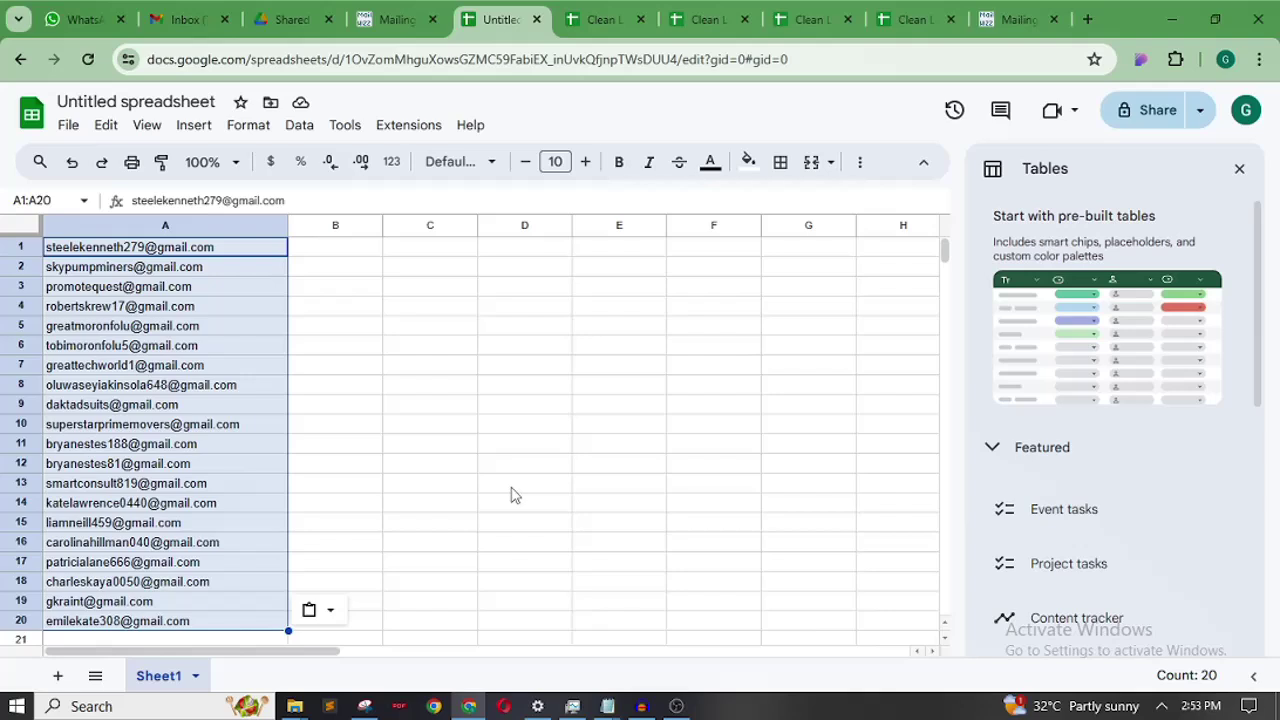
- Download the untitled spreadsheet a second time as Comma Separated Values (.csv) and open the recent download history
click(68, 127)
mouse_move(157, 354)
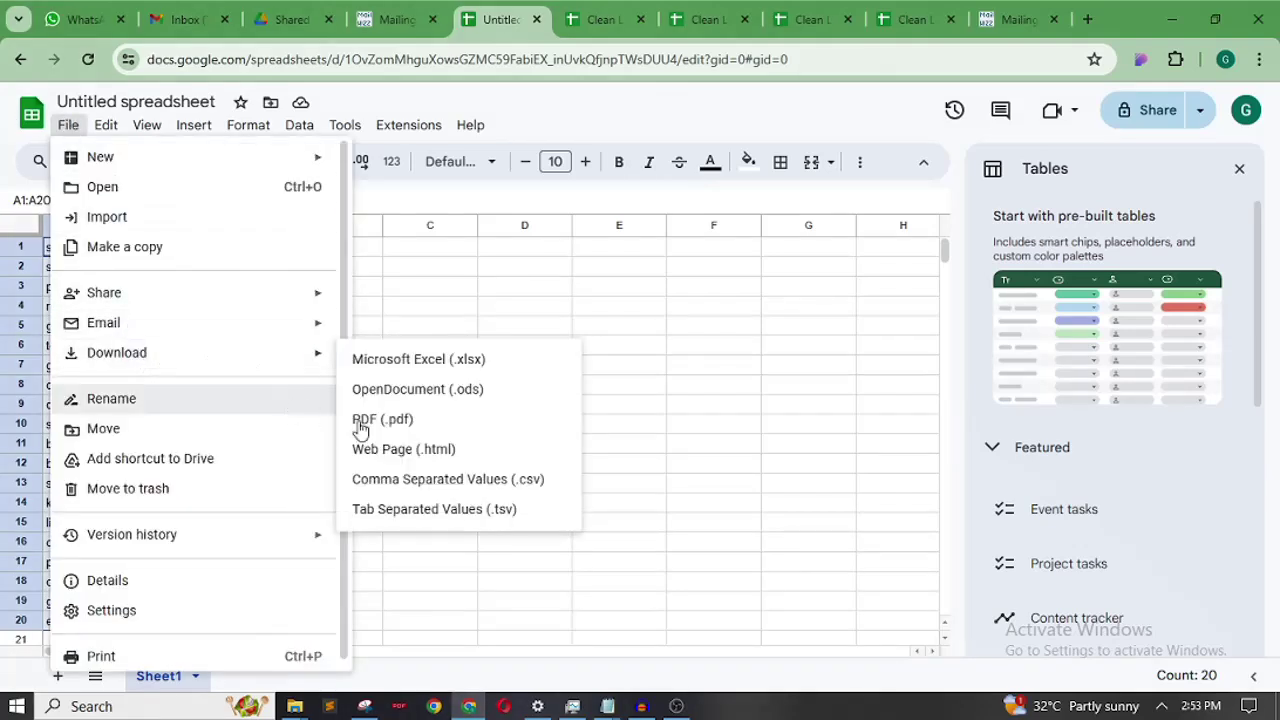
click(448, 482)
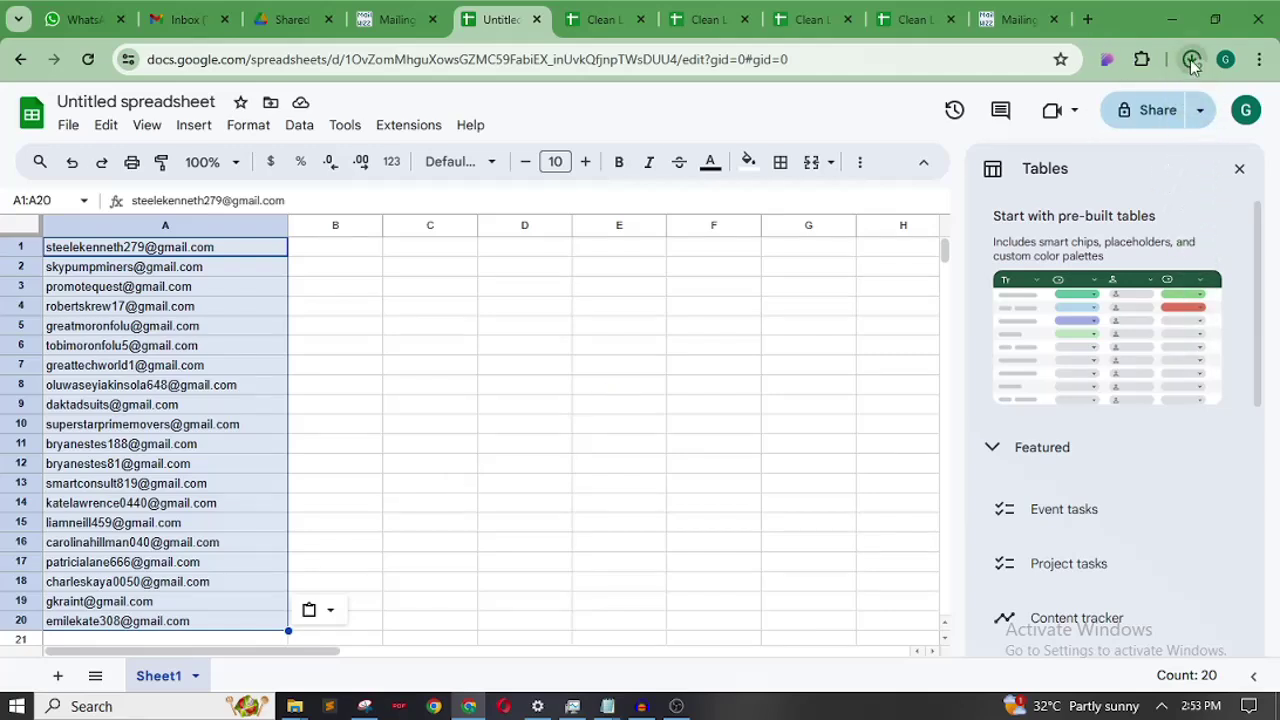
click(1191, 60)
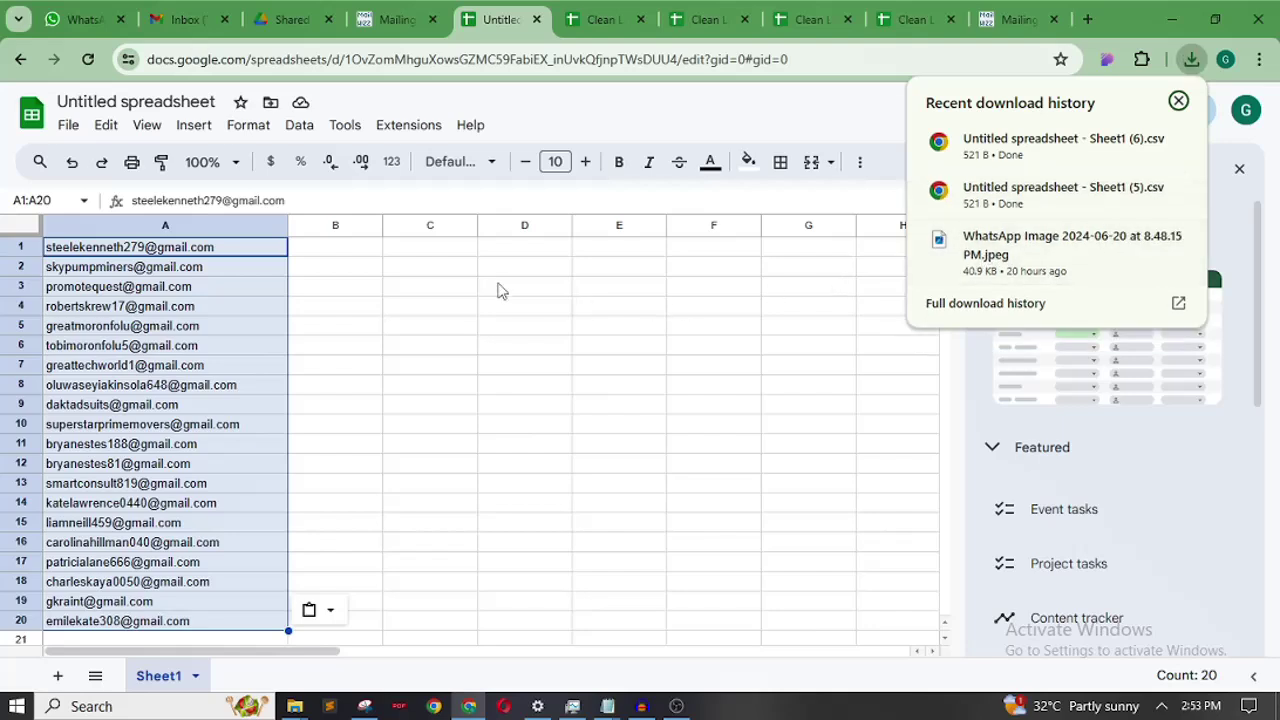
- Switch back to the mailing software and start a new email list named Test List
click(388, 22)
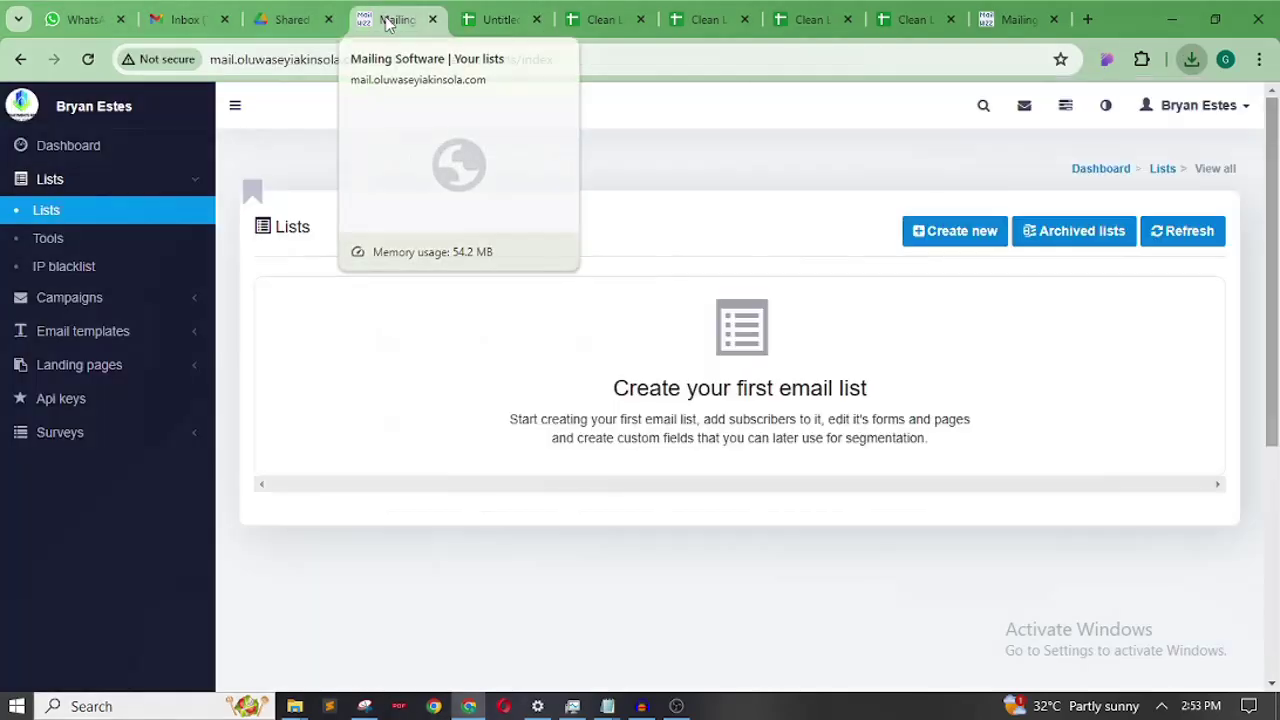
click(962, 238)
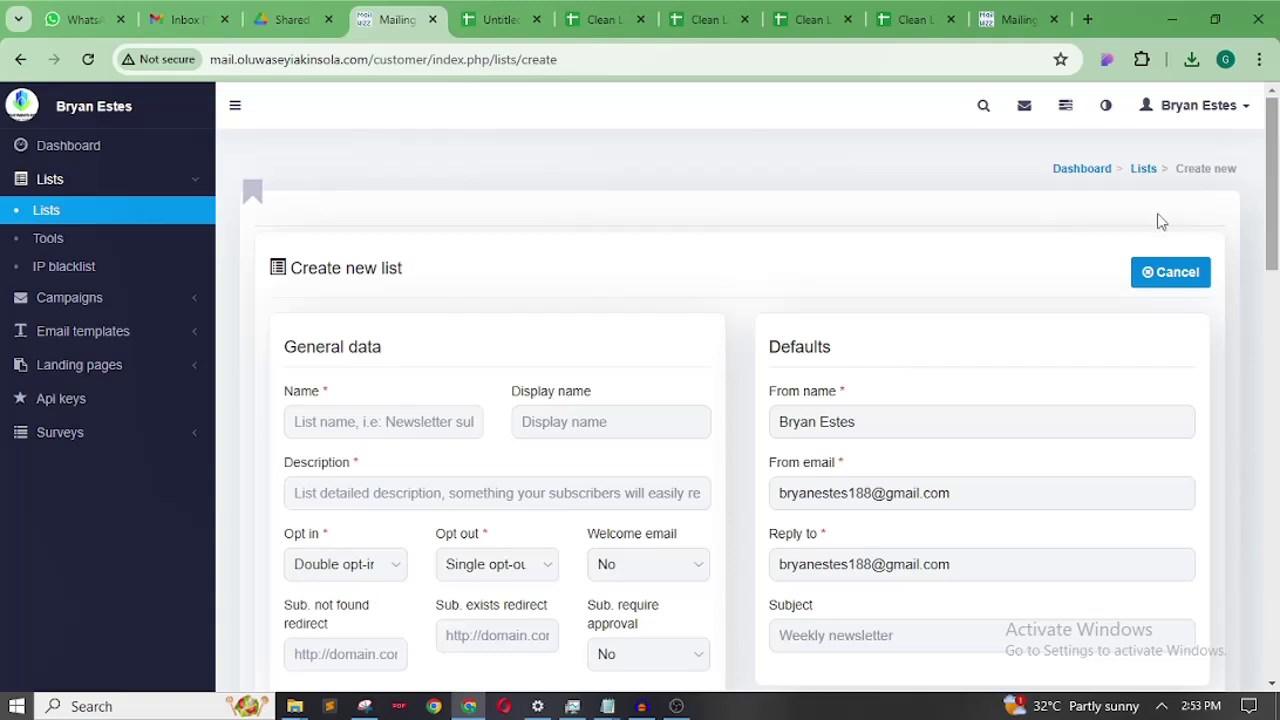
drag(1274, 212, 1272, 251)
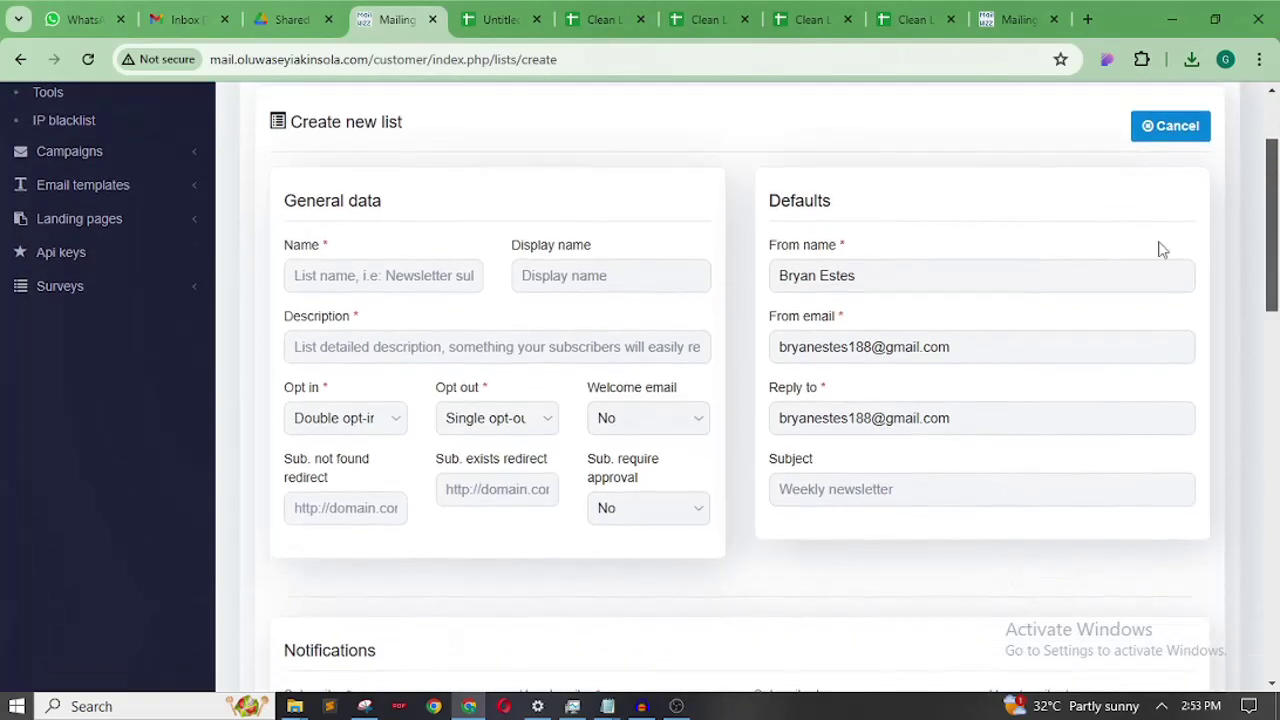
click(349, 284)
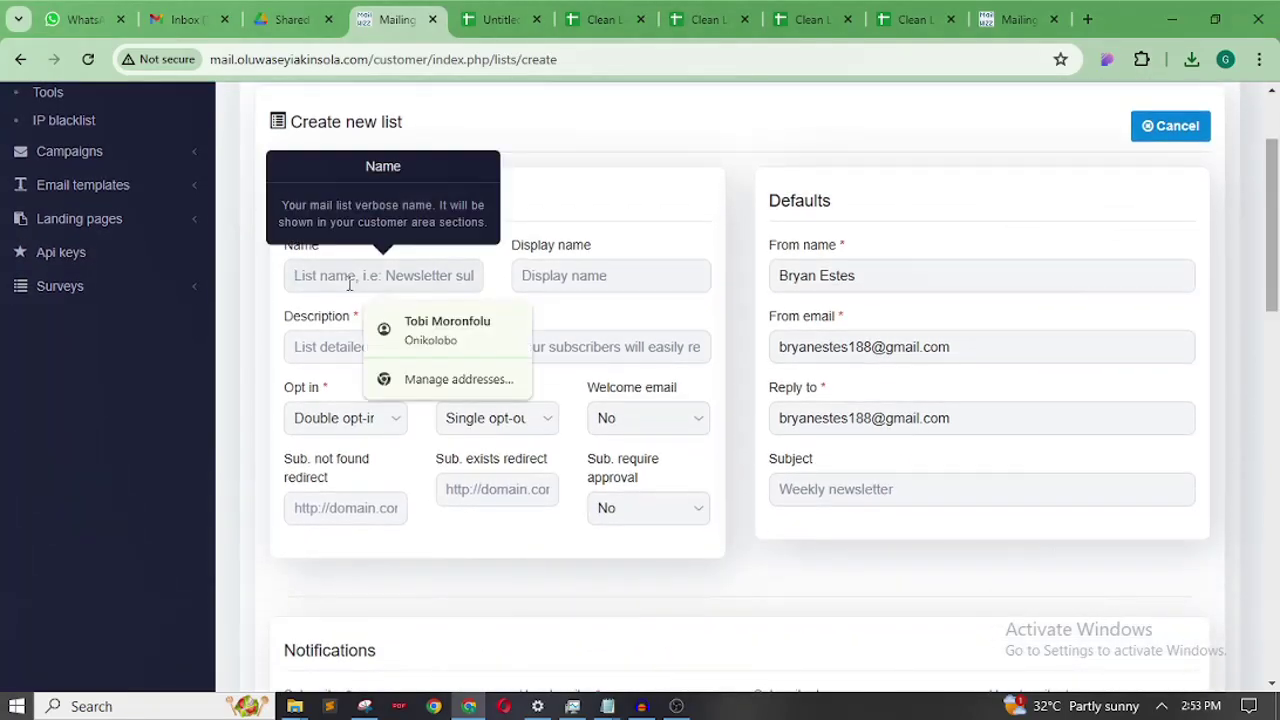
click(263, 294)
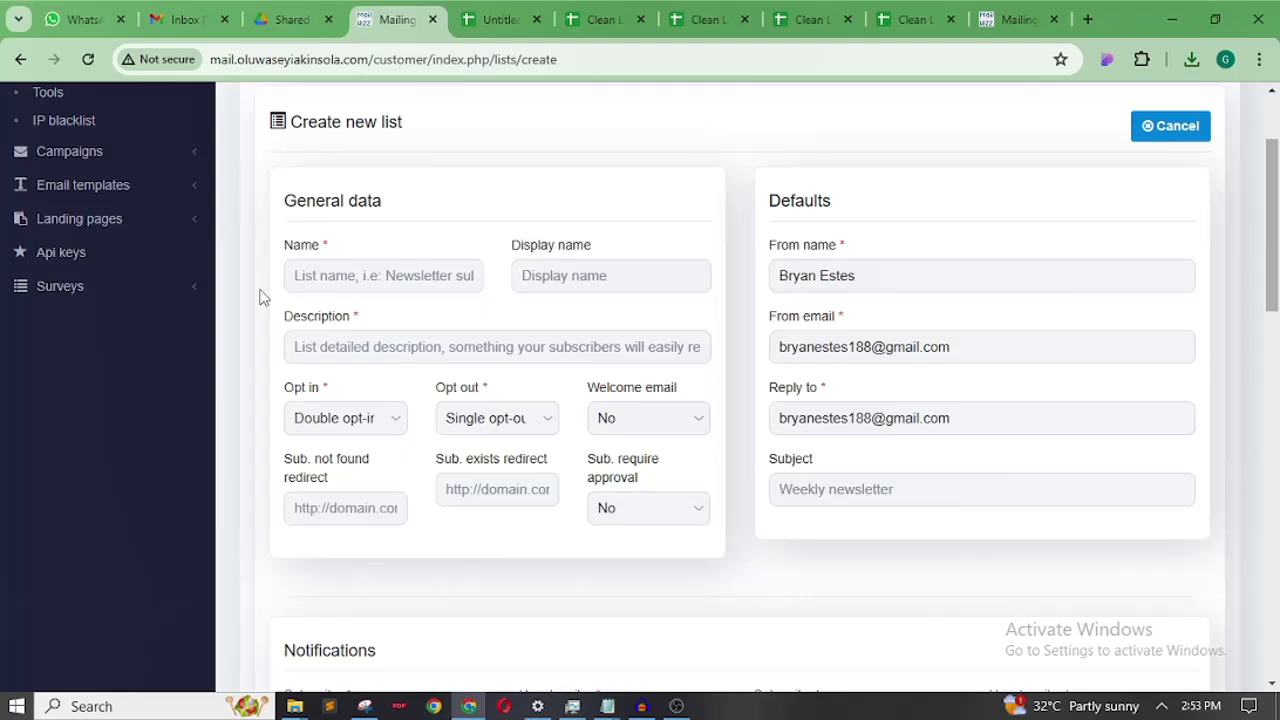
click(357, 273)
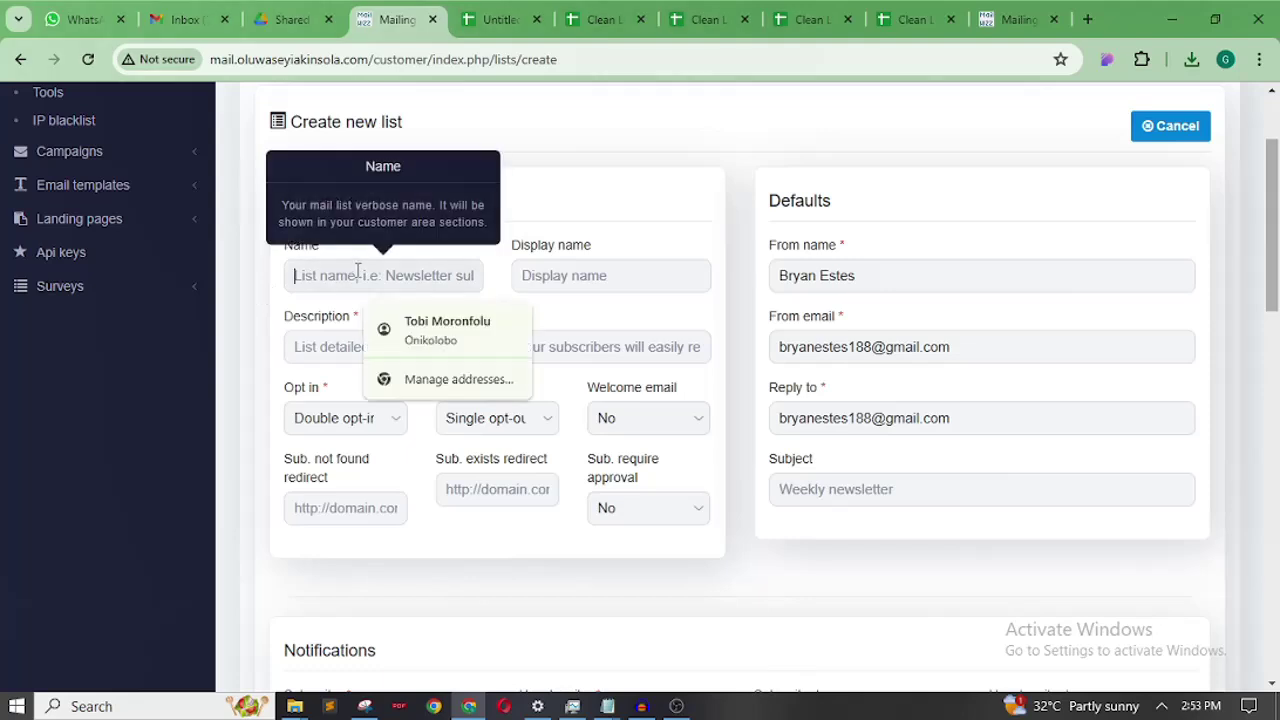
drag(275, 281, 302, 277)
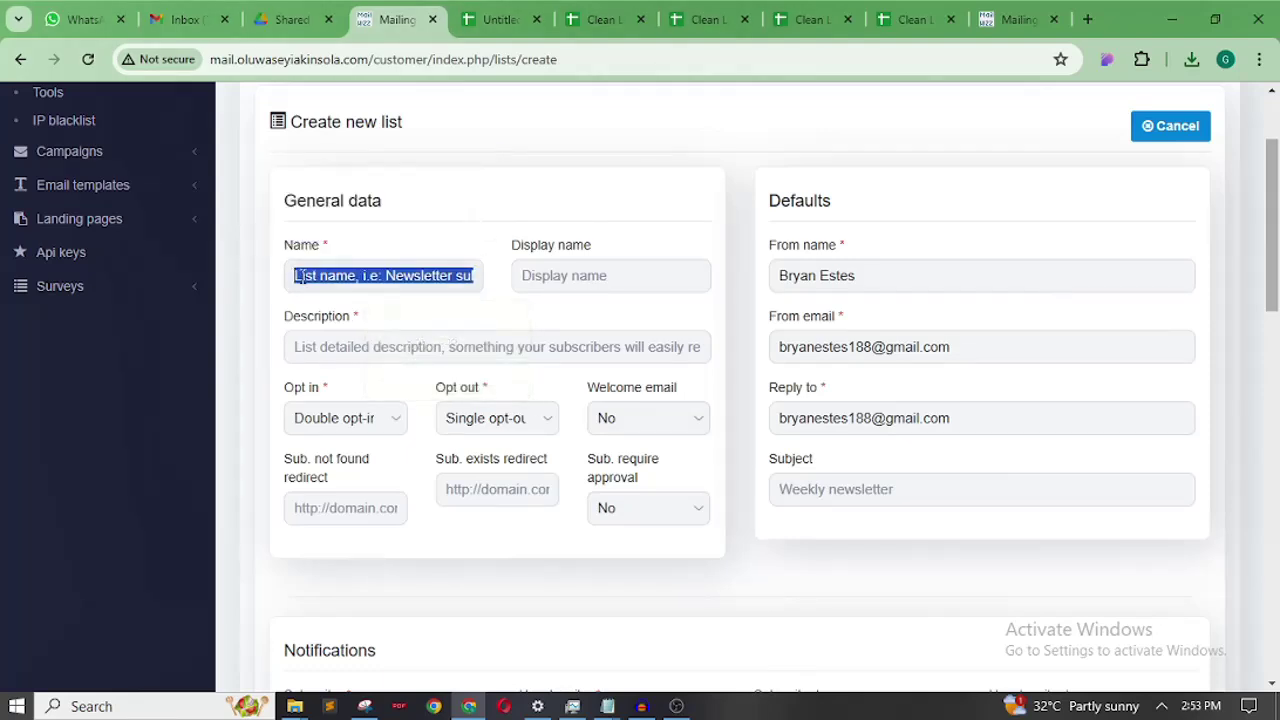
click(300, 278)
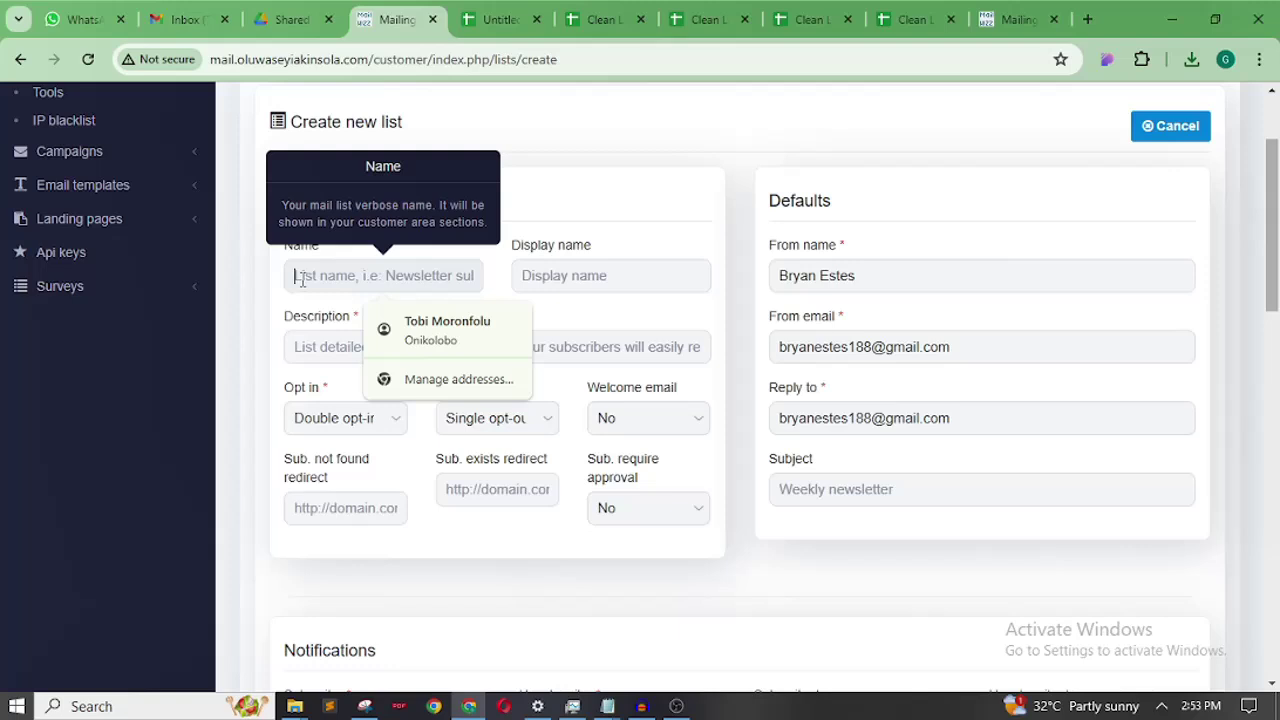
text(Test List)
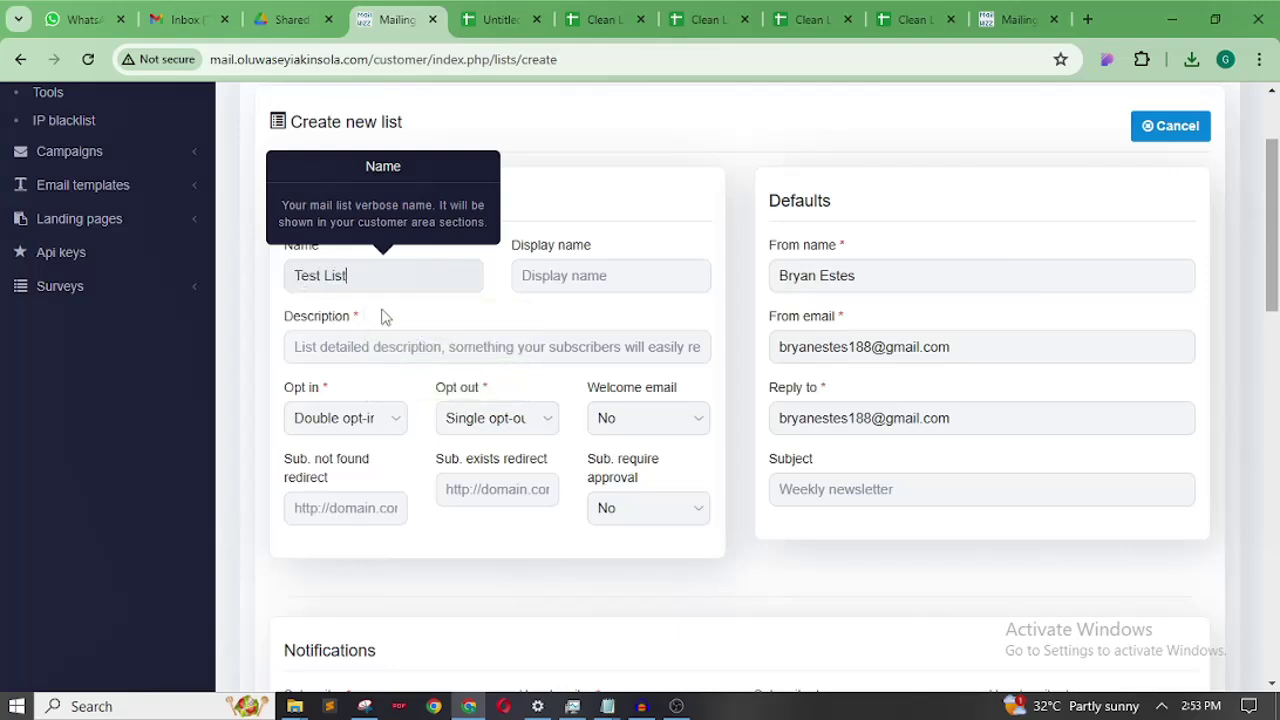
- Enter Test List as the new list's description, leaving the display name blank
click(613, 274)
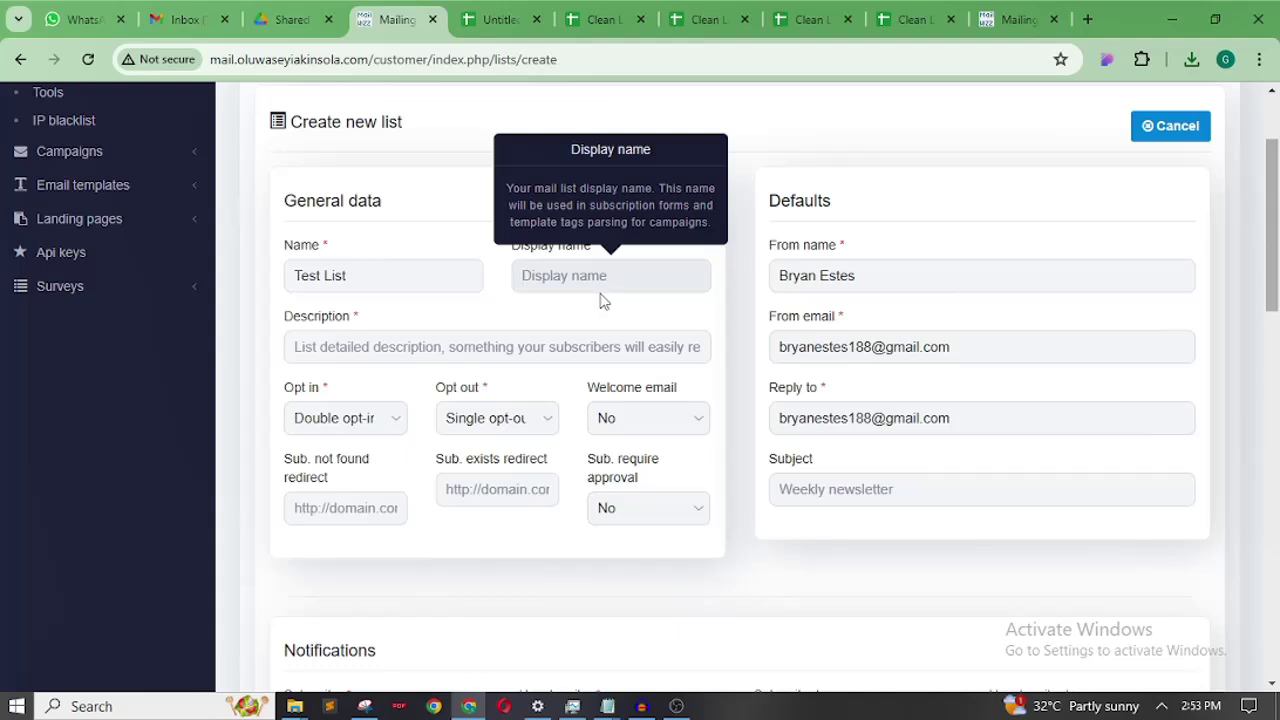
click(603, 313)
click(370, 348)
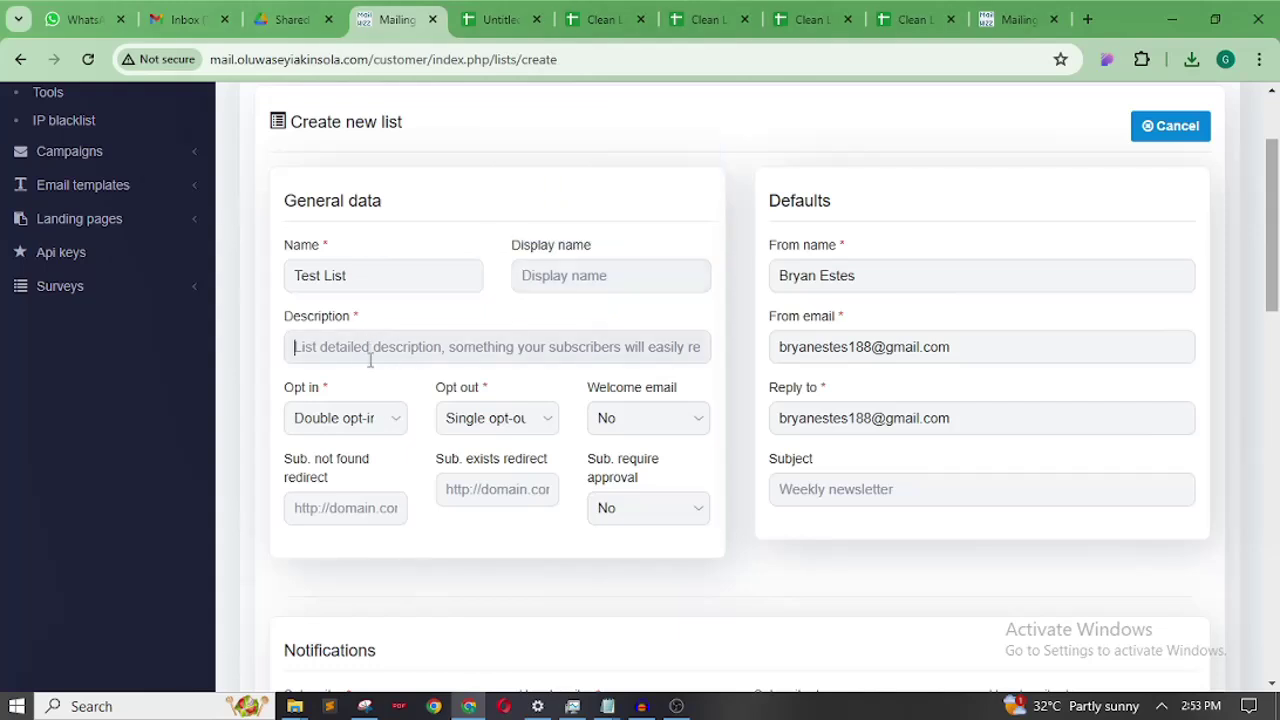
click(422, 400)
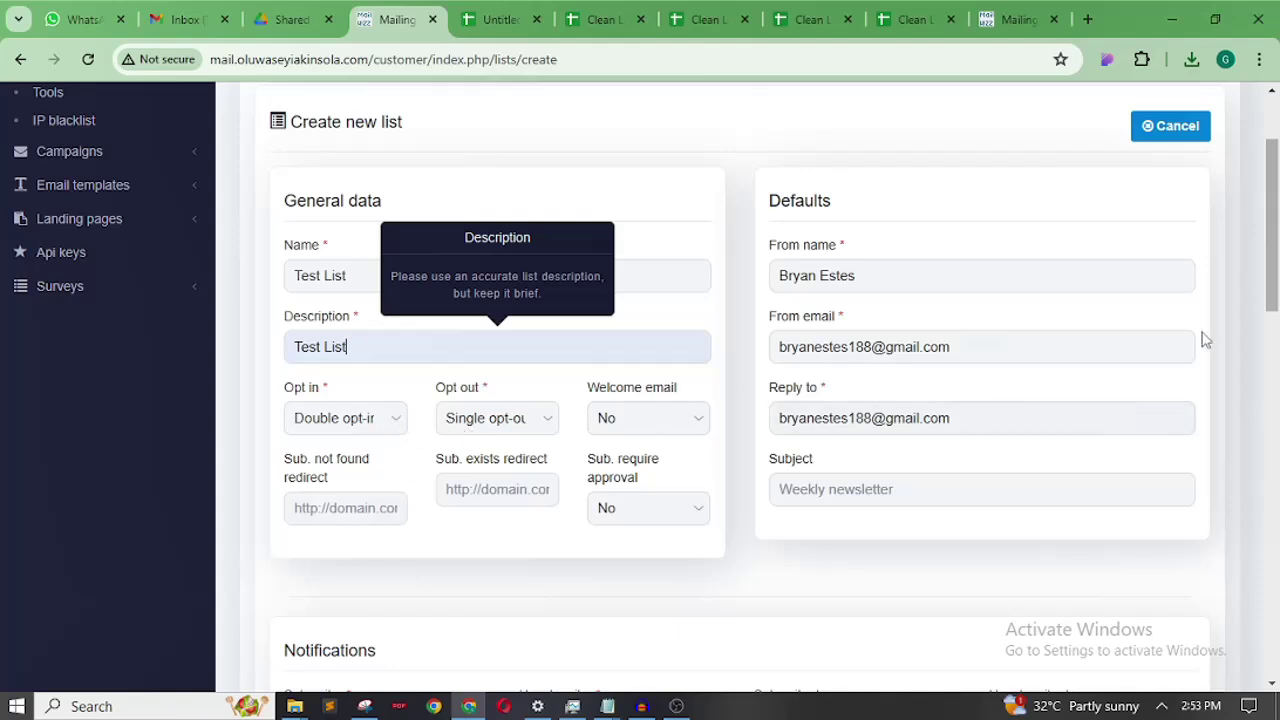
- Set the new list's default From name to Great Tech
scroll(1275, 255, down, 1)
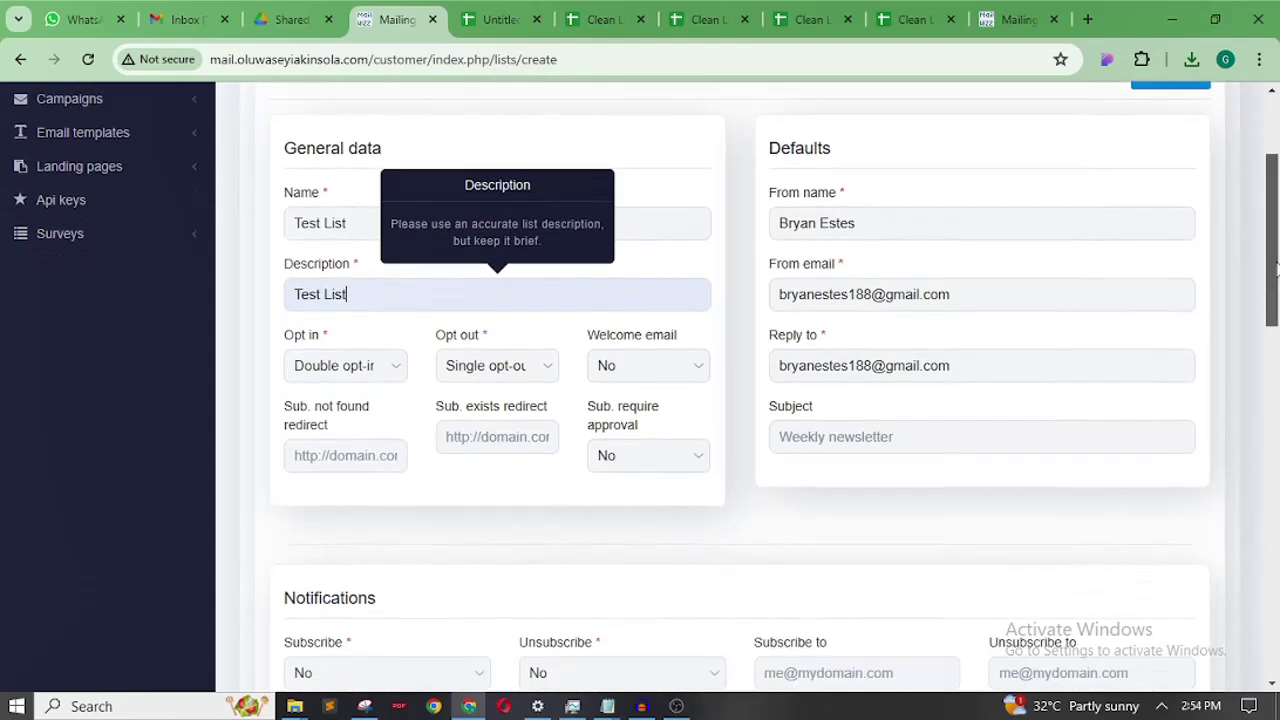
click(884, 224)
triple_click(795, 229)
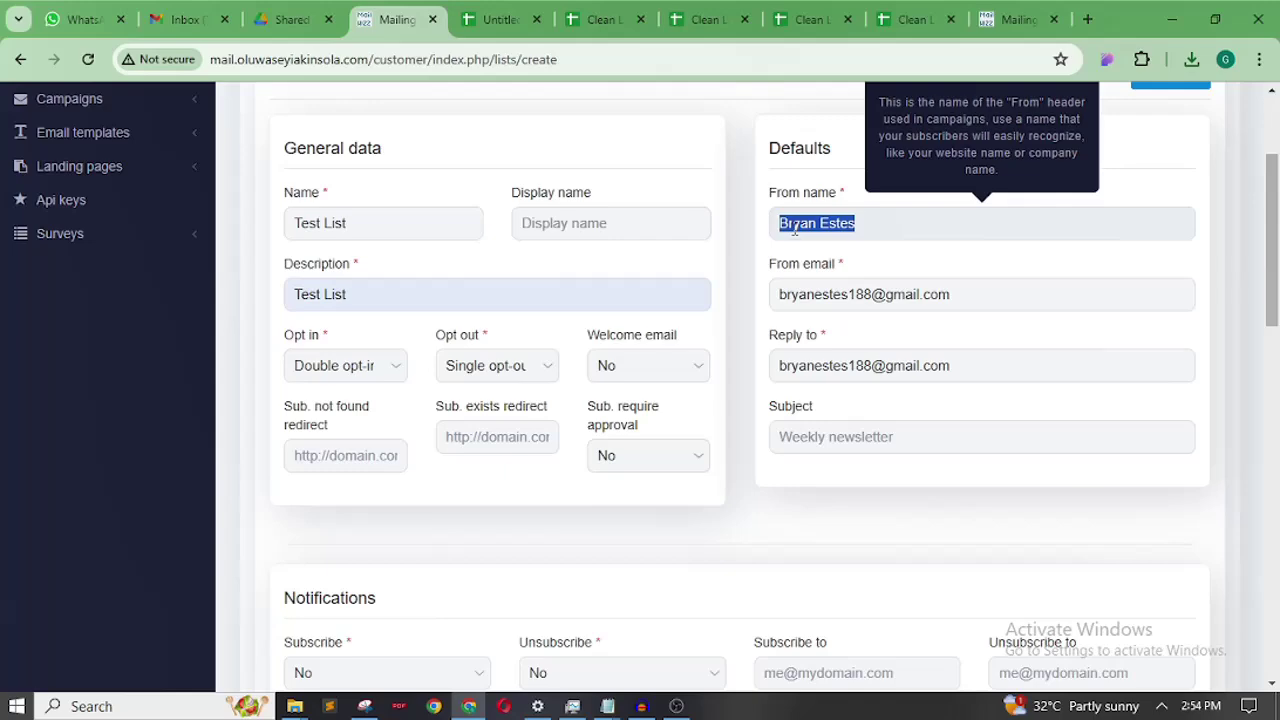
click(191, 22)
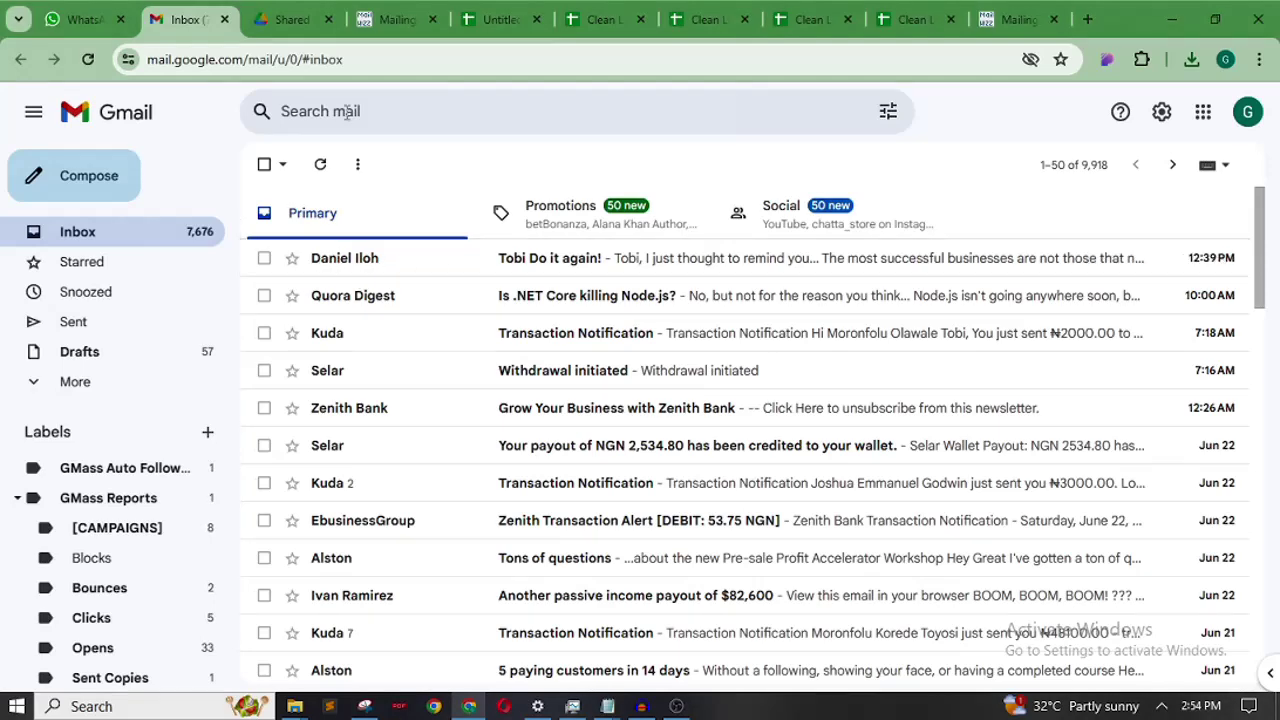
click(398, 19)
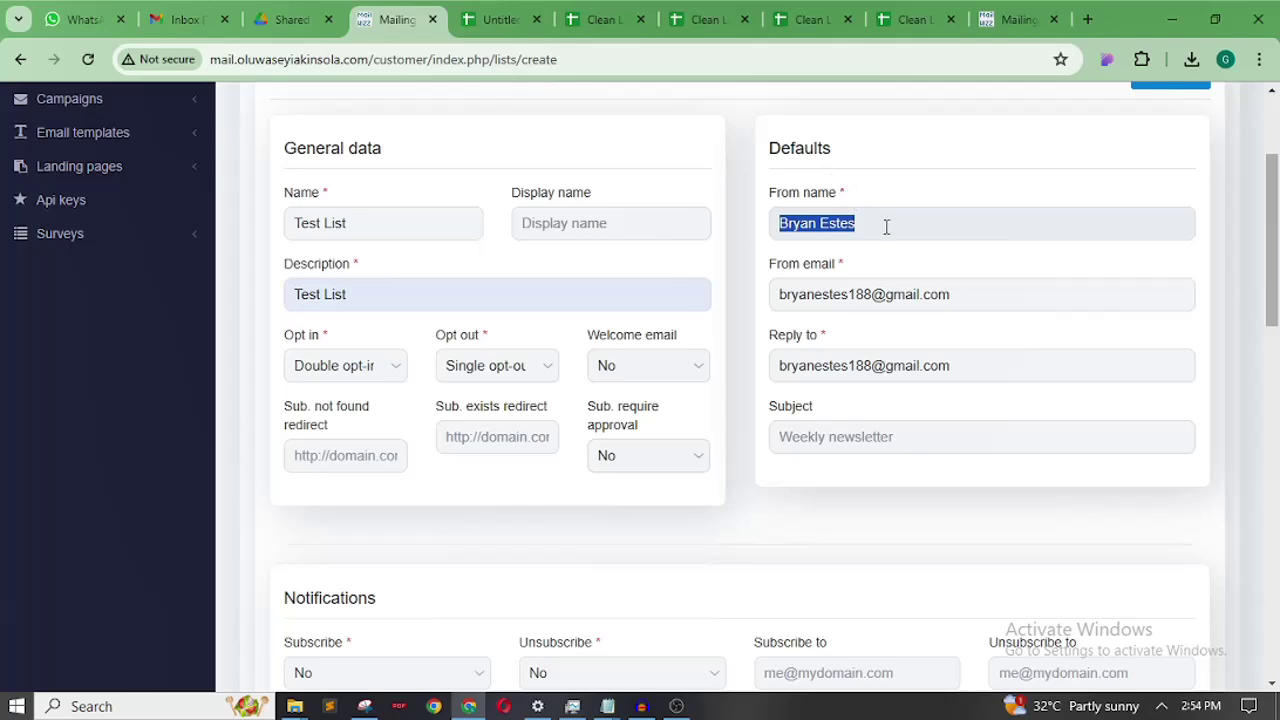
text(Great)
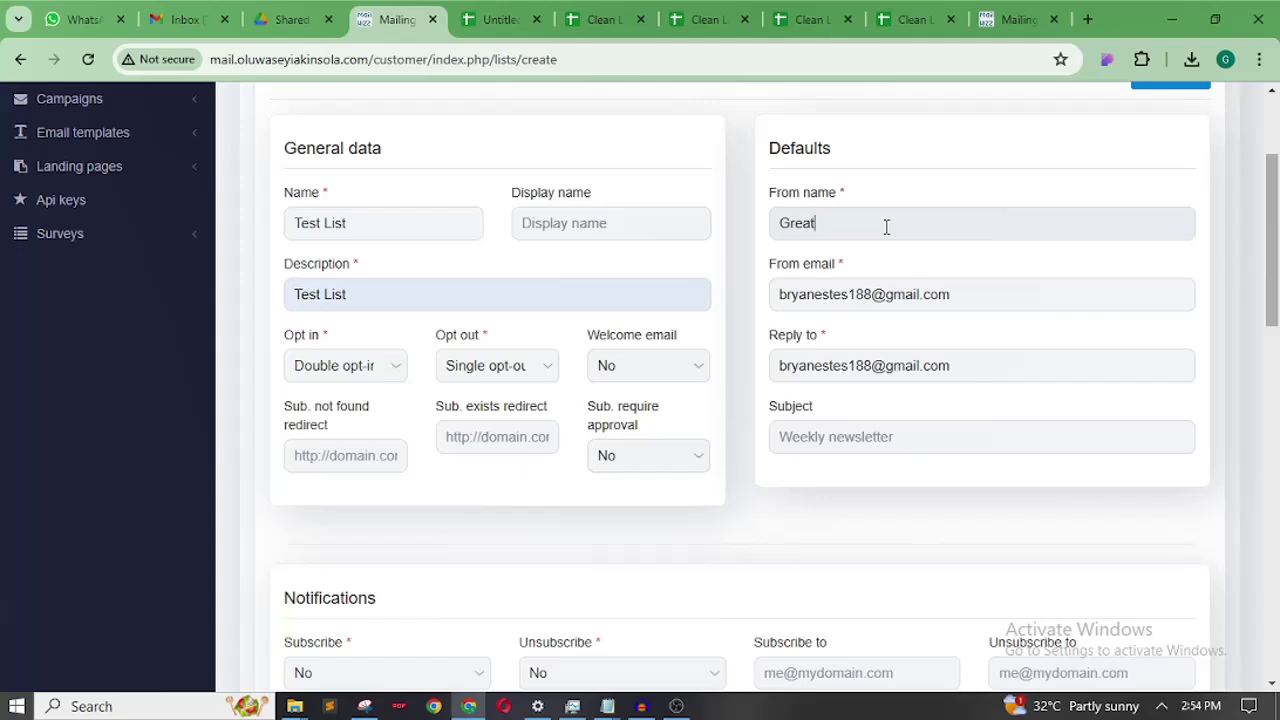
text( Tech)
- Examine the list's default From email and Reply to addresses without changing them
drag(966, 288, 778, 283)
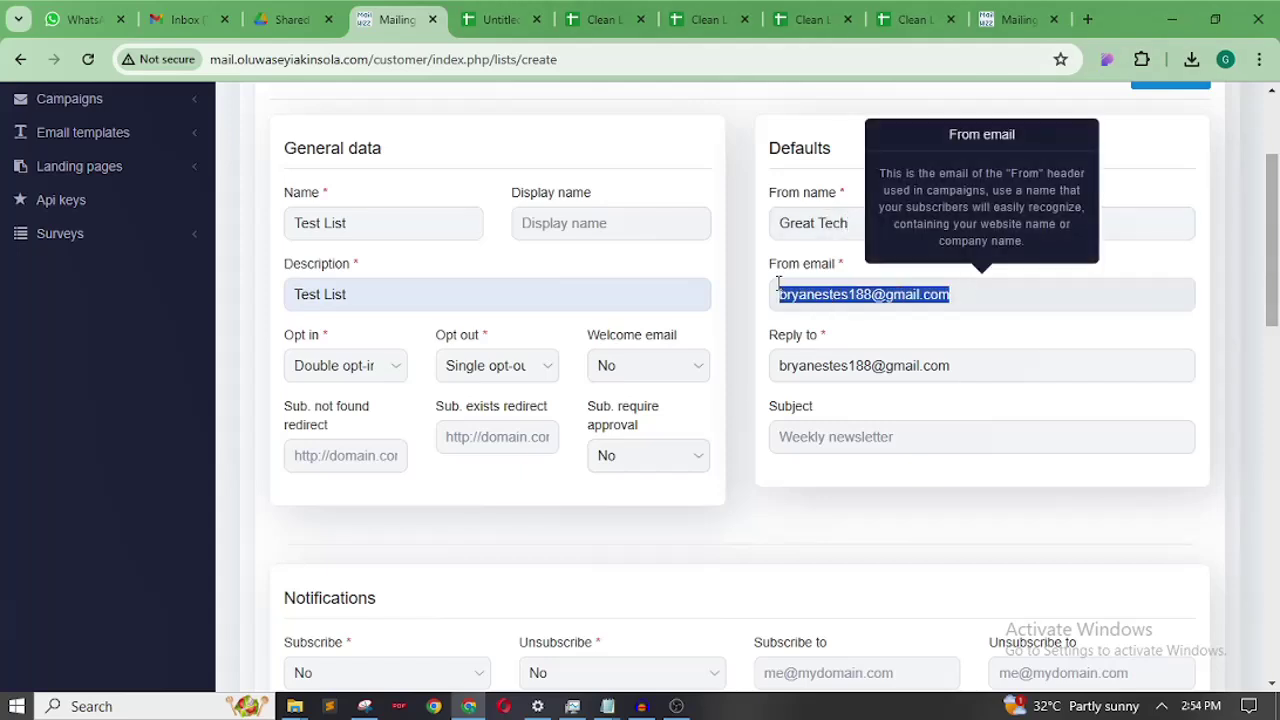
click(950, 310)
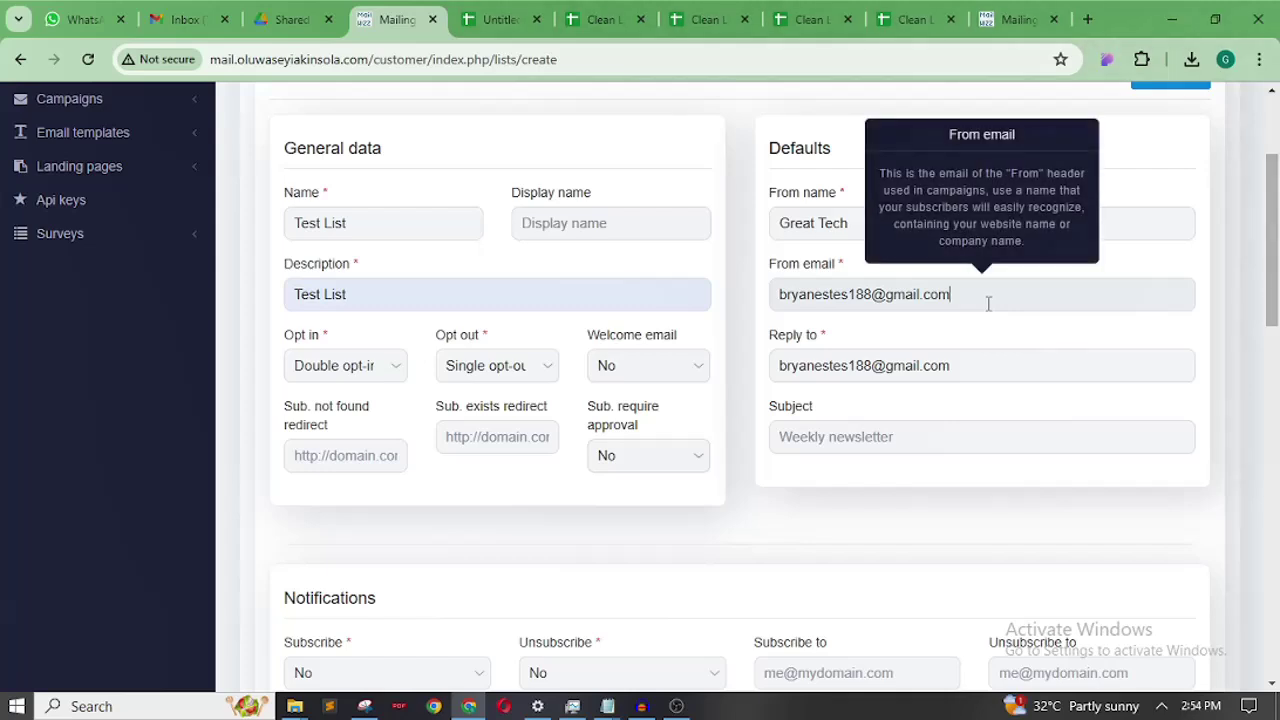
click(872, 294)
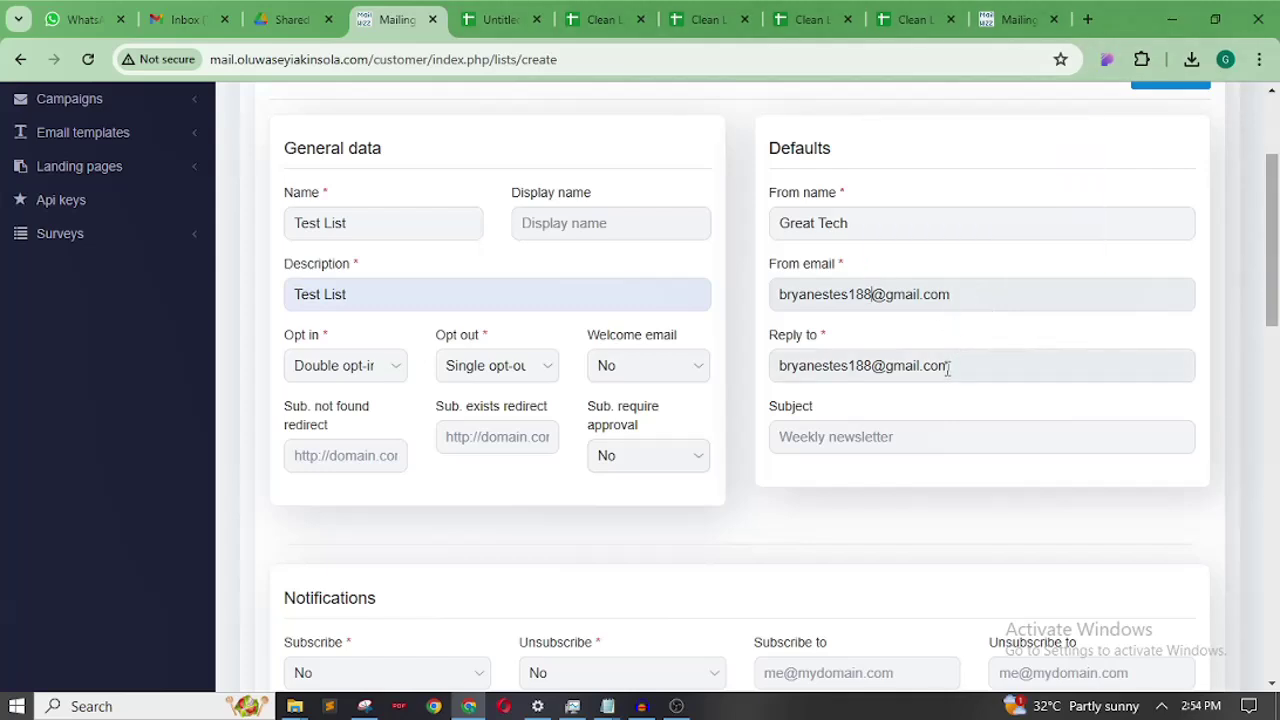
drag(972, 372, 778, 366)
click(868, 390)
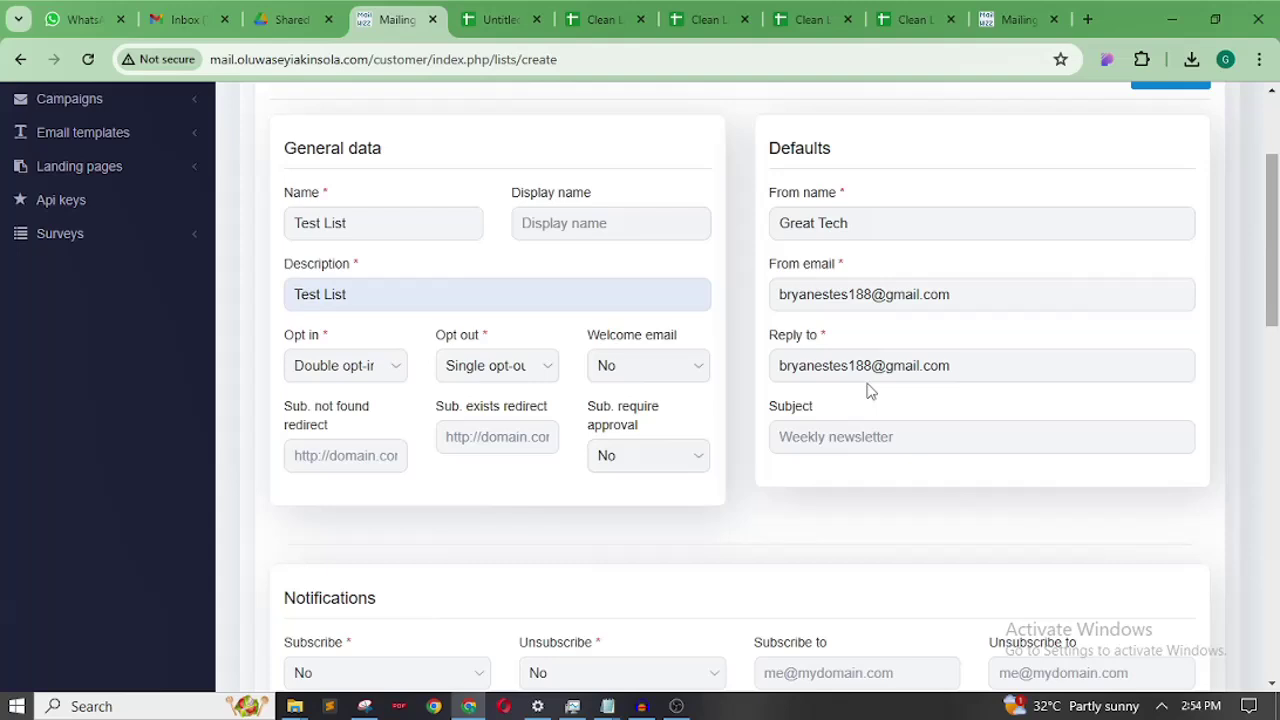
drag(958, 366, 768, 366)
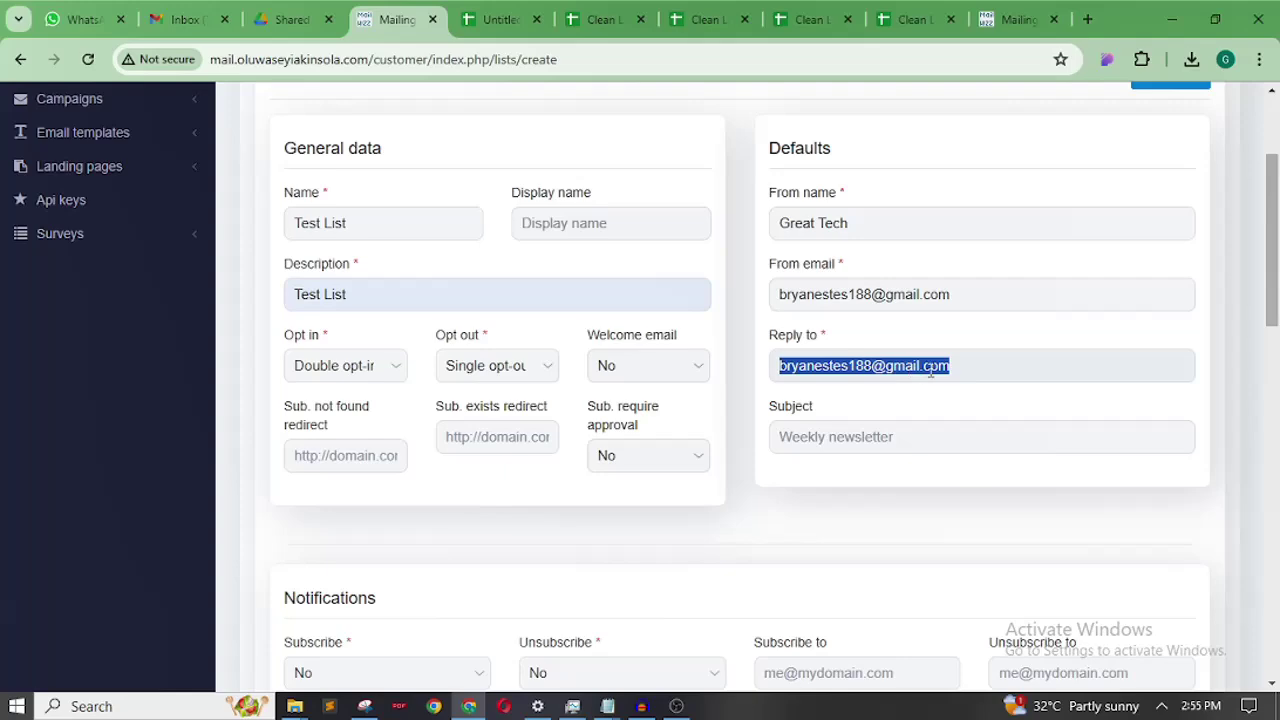
click(1000, 345)
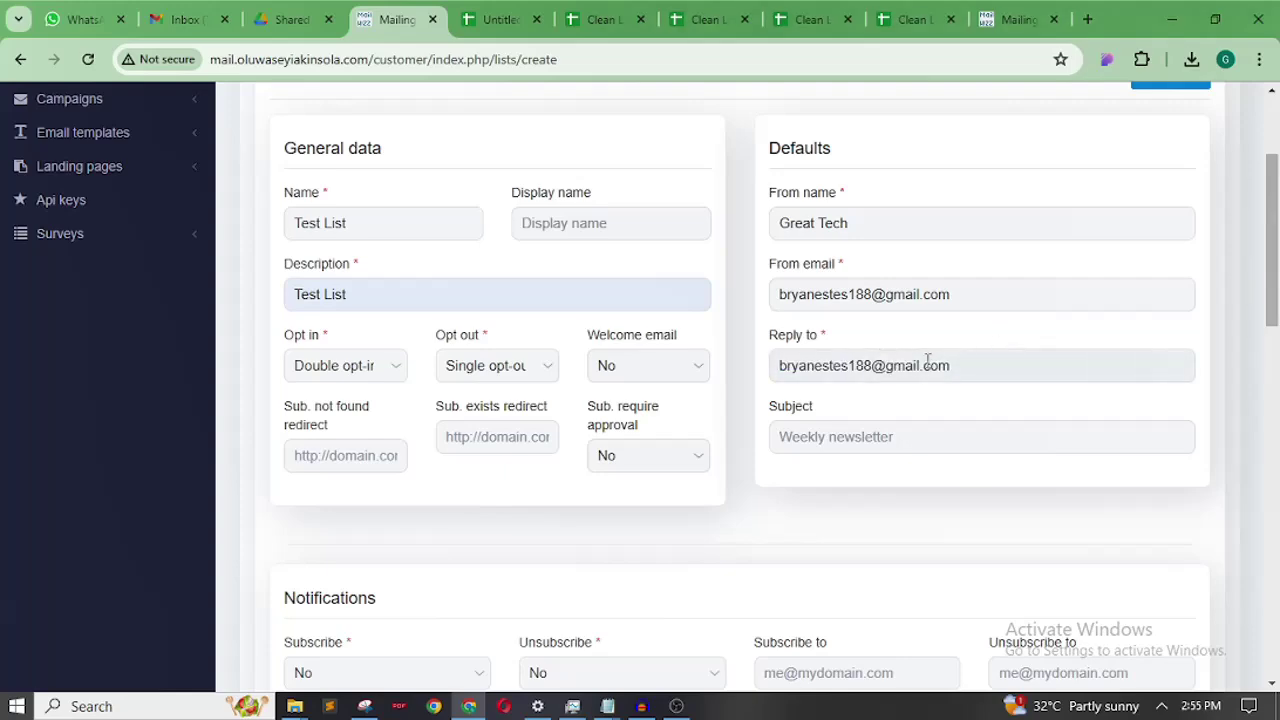
- In the list's company details, enter Great Tech as the company name and choose Nigeria as the country
drag(1275, 282, 1275, 630)
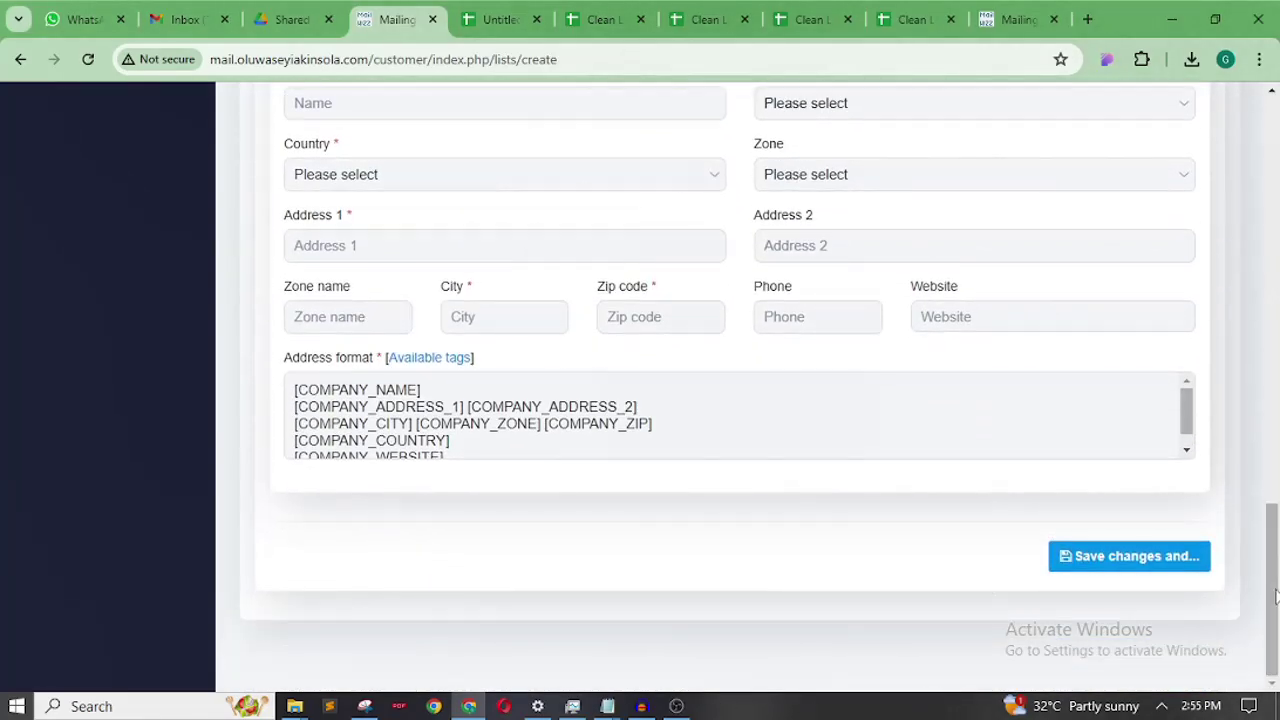
drag(1275, 597, 1275, 552)
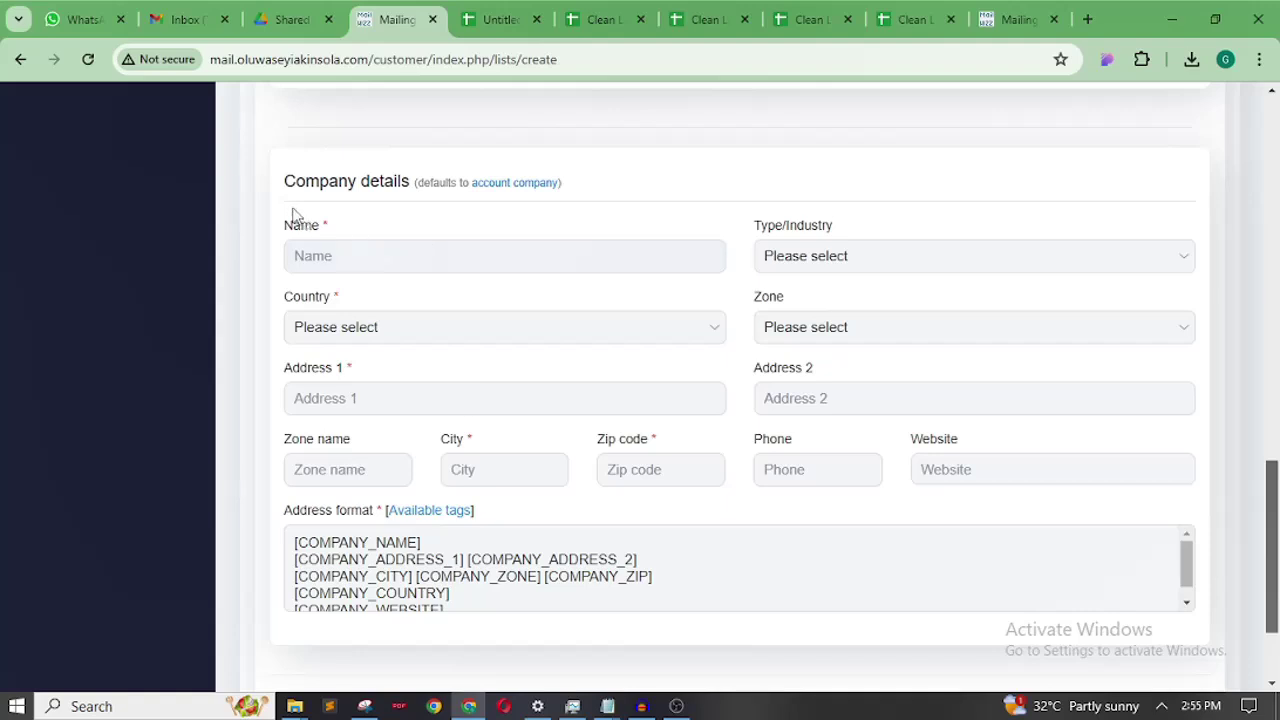
click(370, 256)
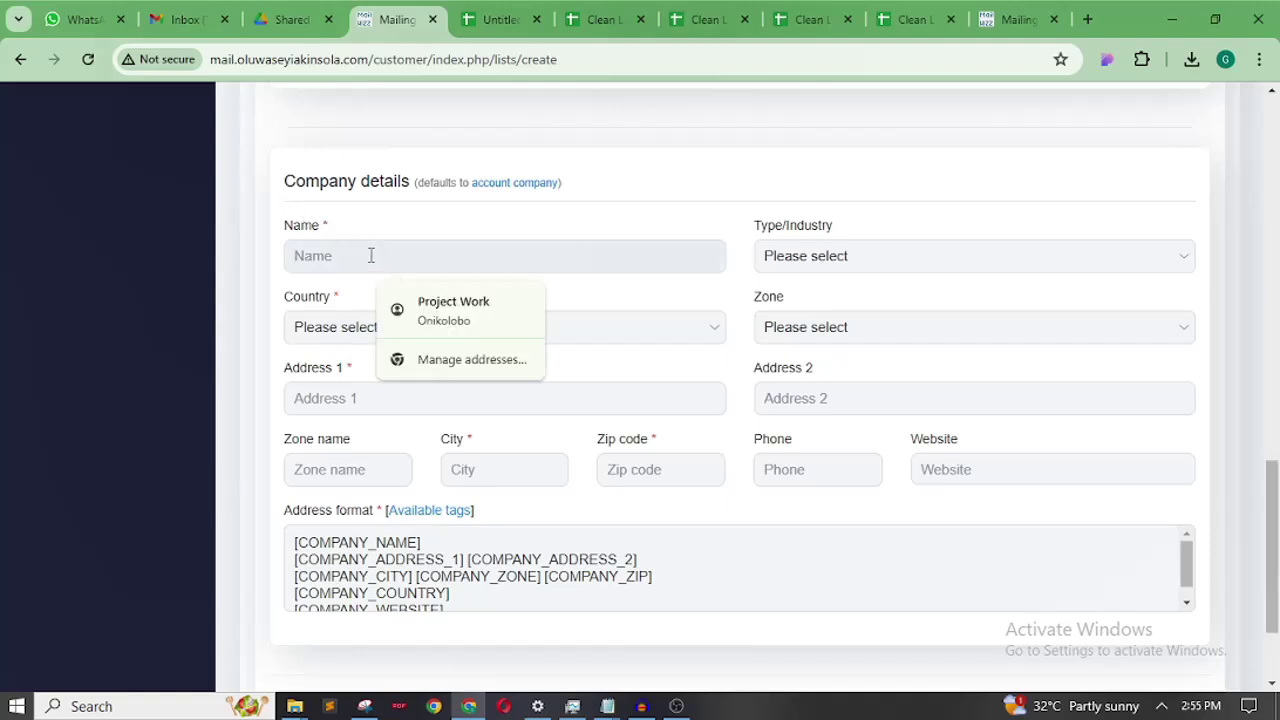
text(P)
key(BackSpace)
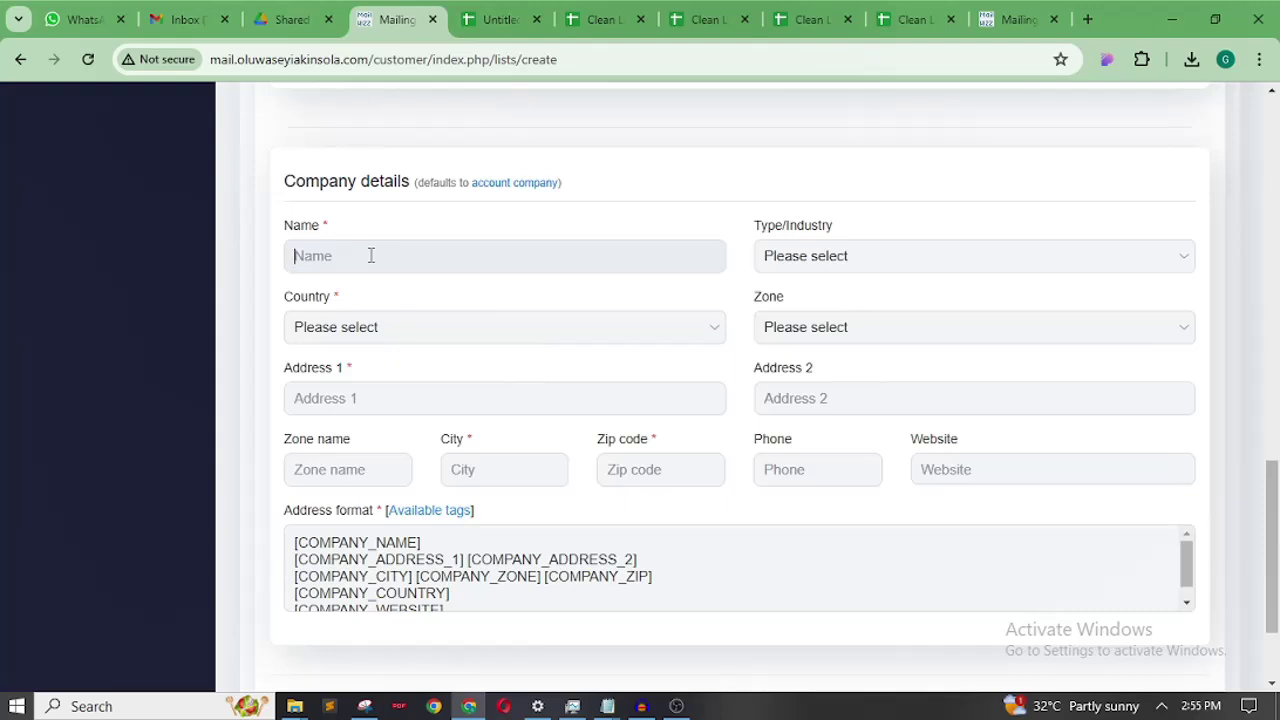
text(Great Tech)
click(377, 339)
text(nig)
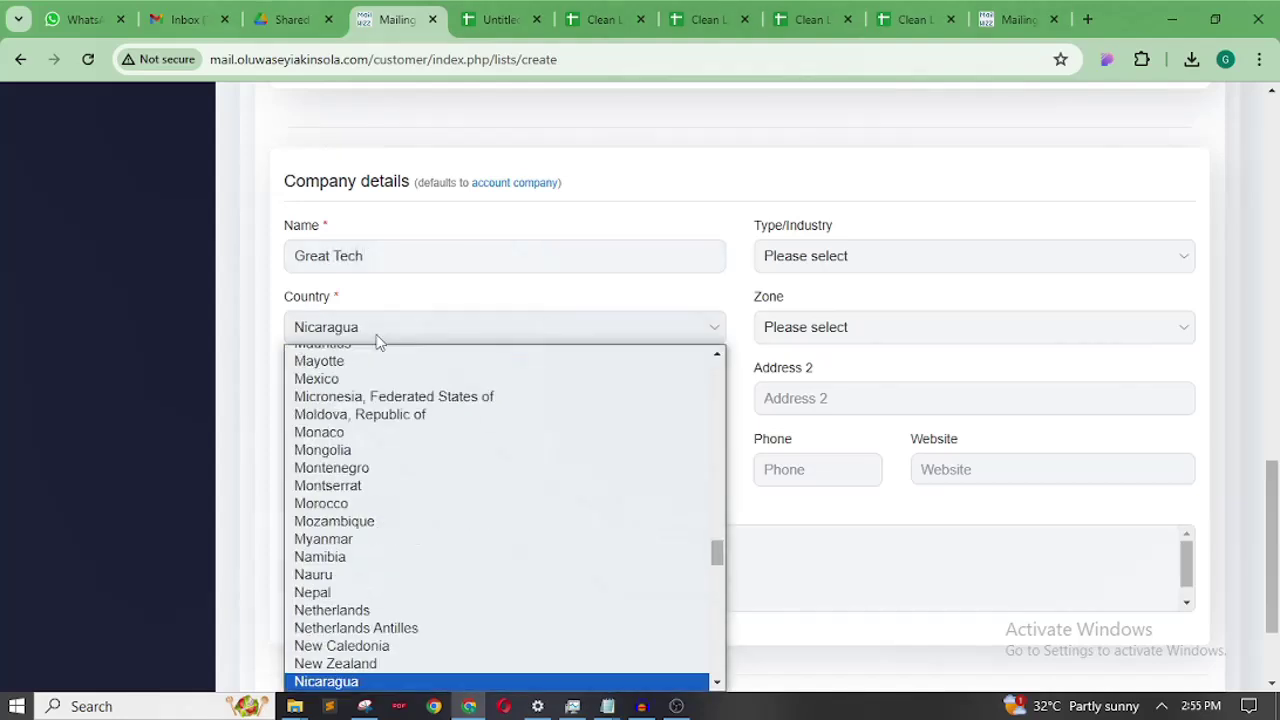
text(eria)
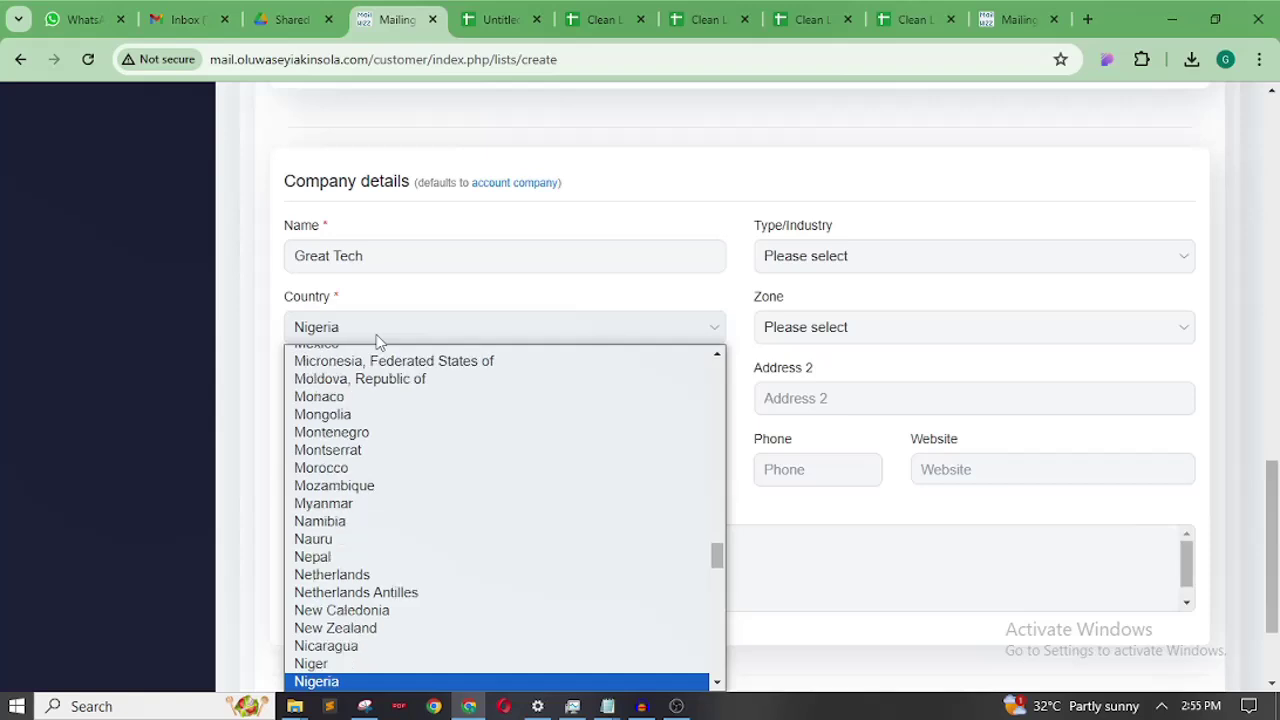
click(348, 689)
click(375, 398)
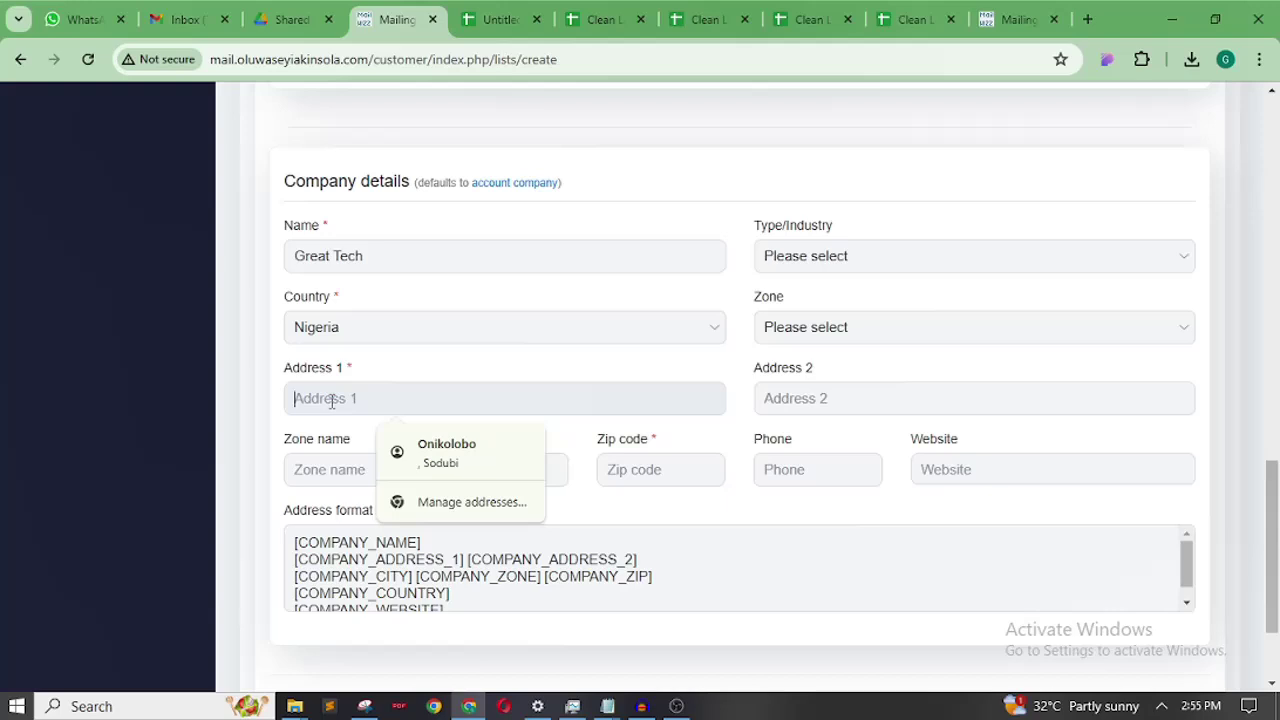
text(Ik)
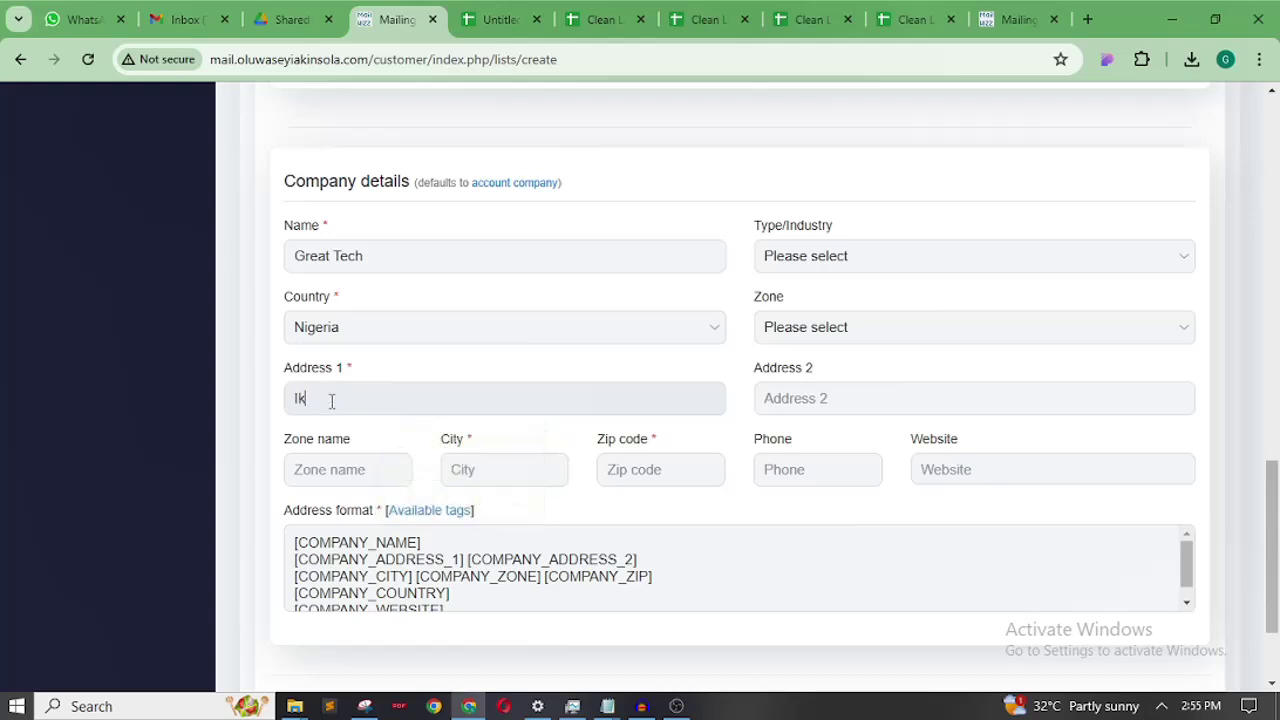
text(eja)
key(BackSpace)
key(BackSpace)
key(BackSpace)
key(BackSpace)
- Enter New York as both the company's first address line and its city, and fill in the zip code
text(New )
text(Your)
text(rk)
click(502, 469)
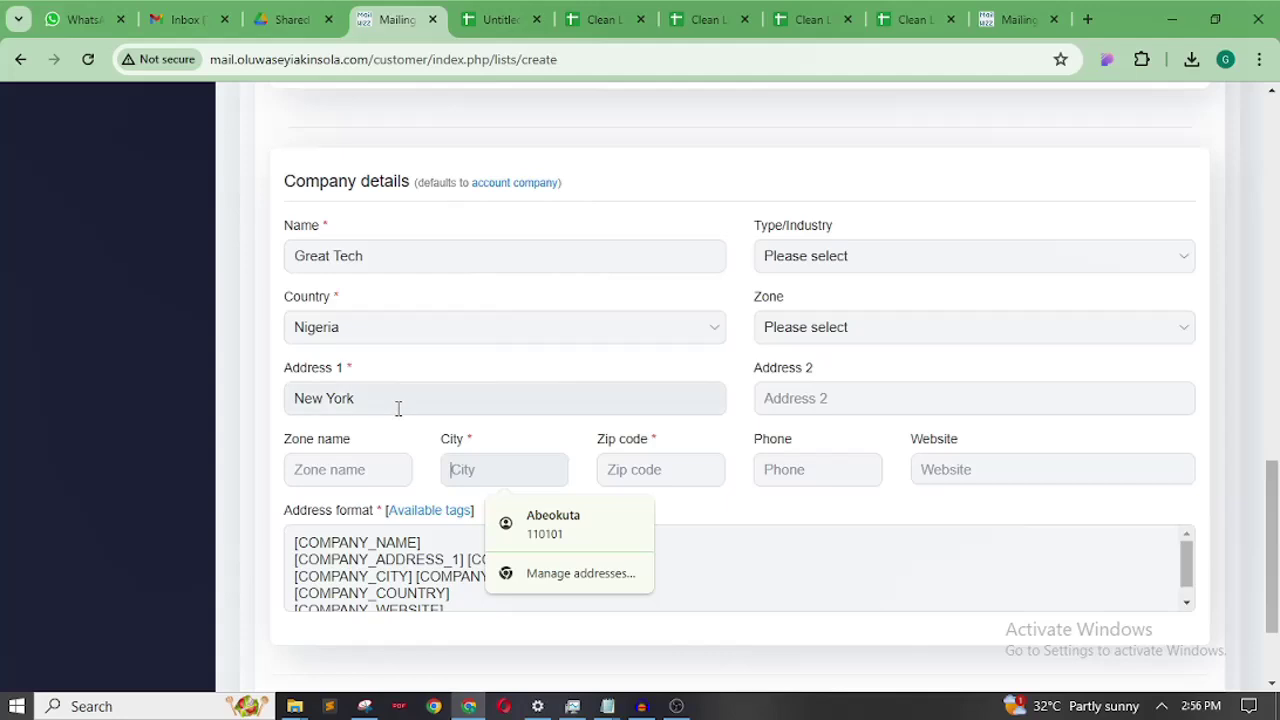
text(New York)
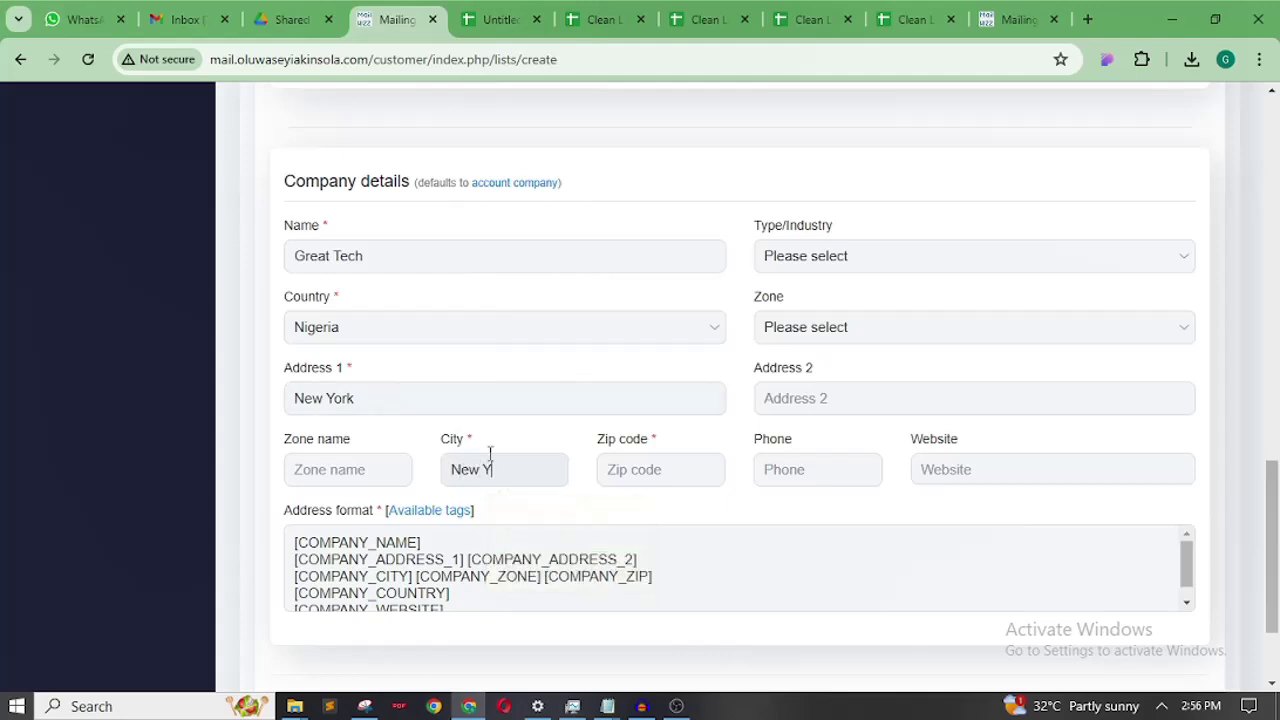
click(656, 471)
text(1101)
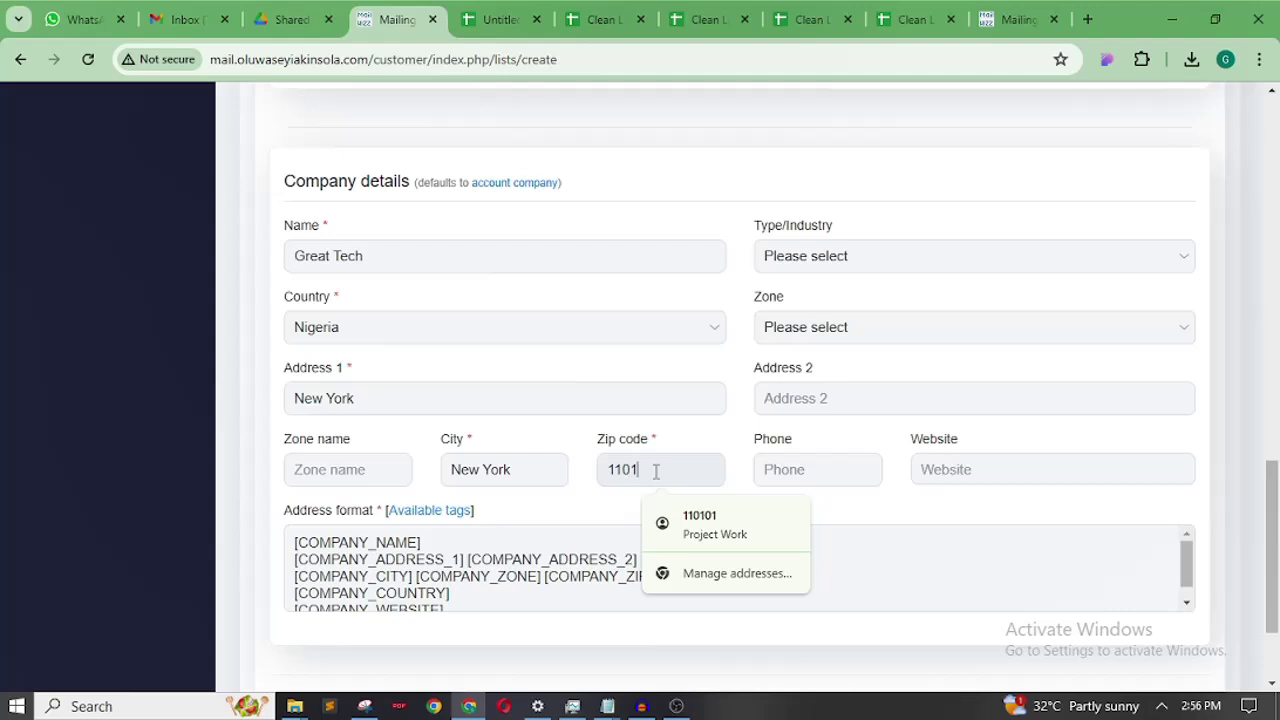
text(101)
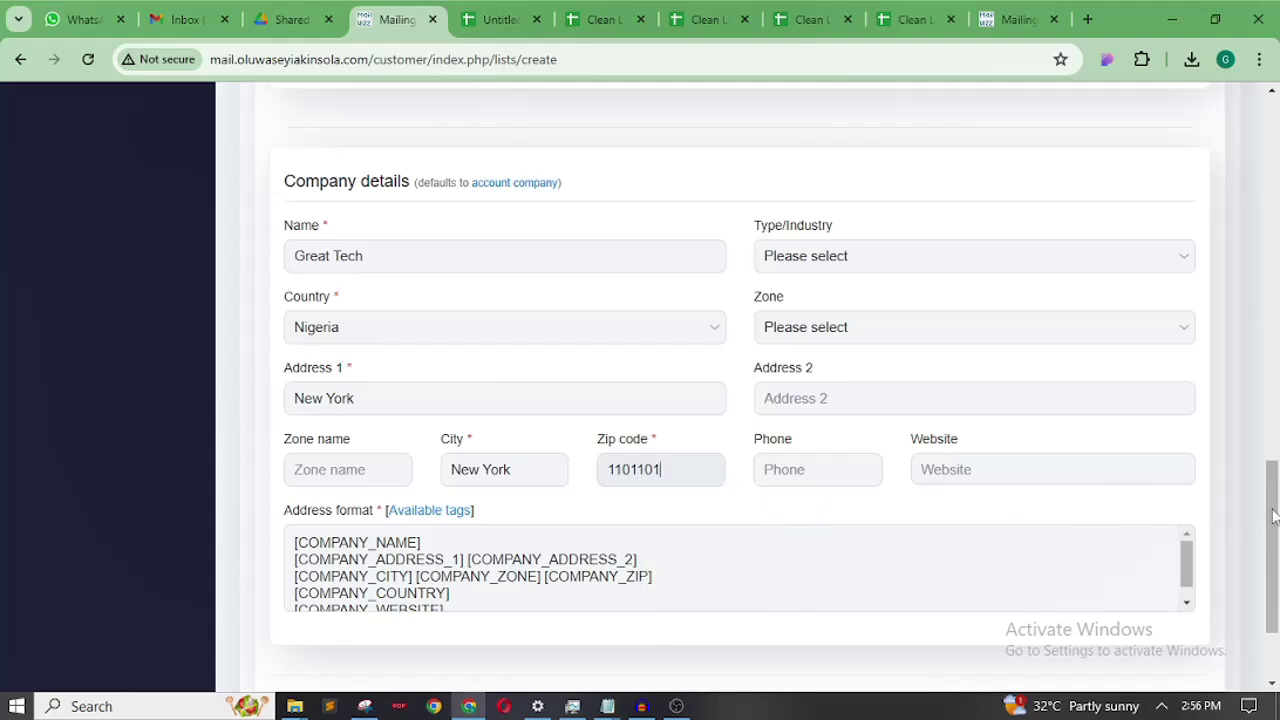
- Leave the company's phone and website blank, save the list and return to the lists overview, declining to store the address in the browser
scroll(1240, 555, down, 3)
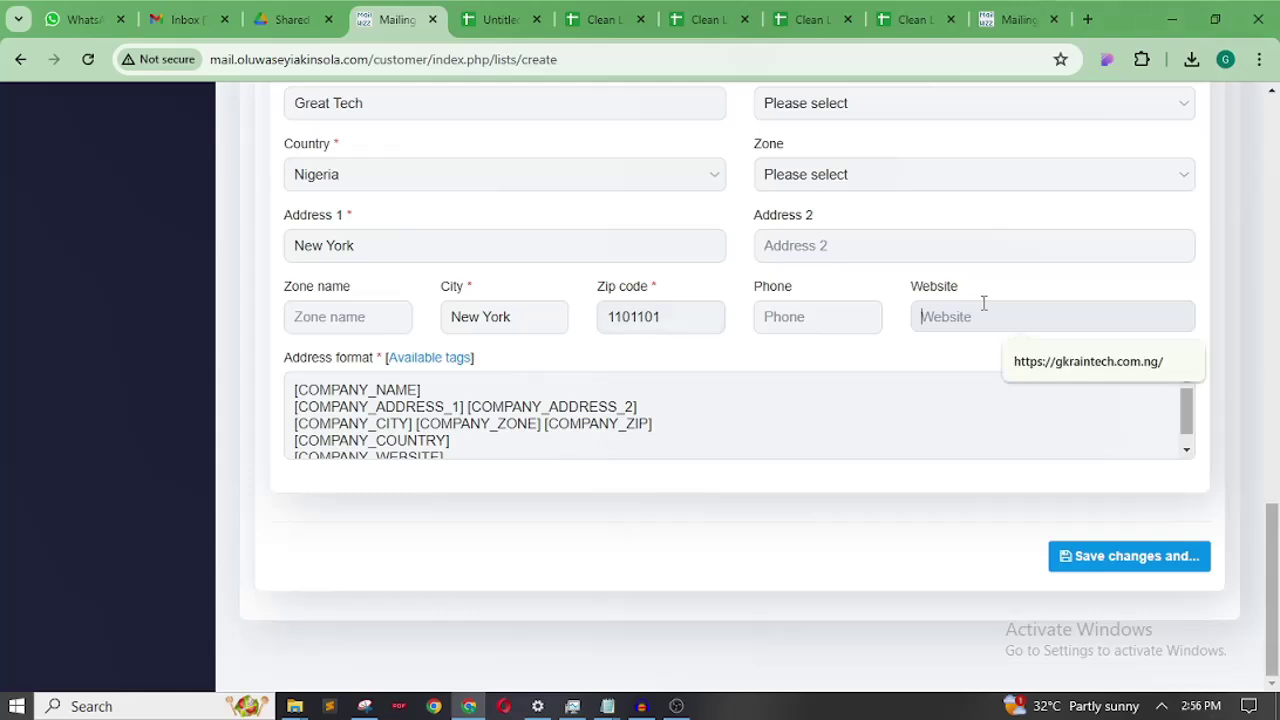
click(811, 315)
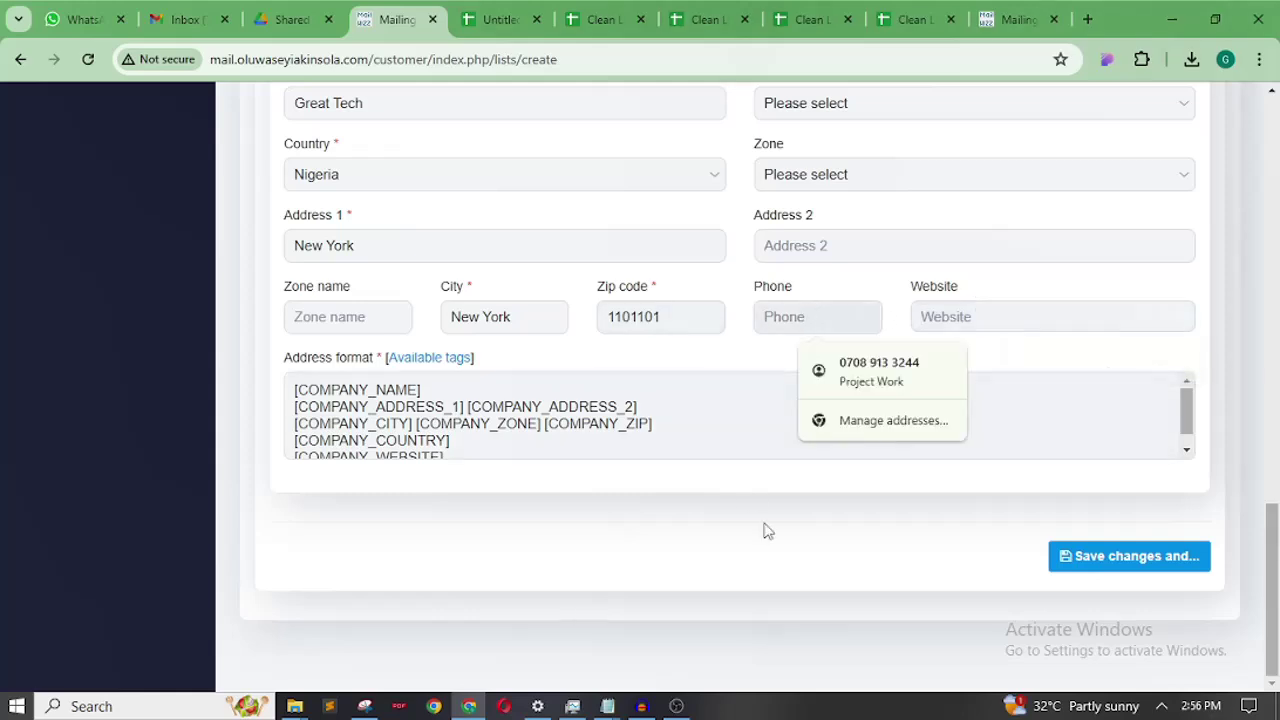
click(740, 290)
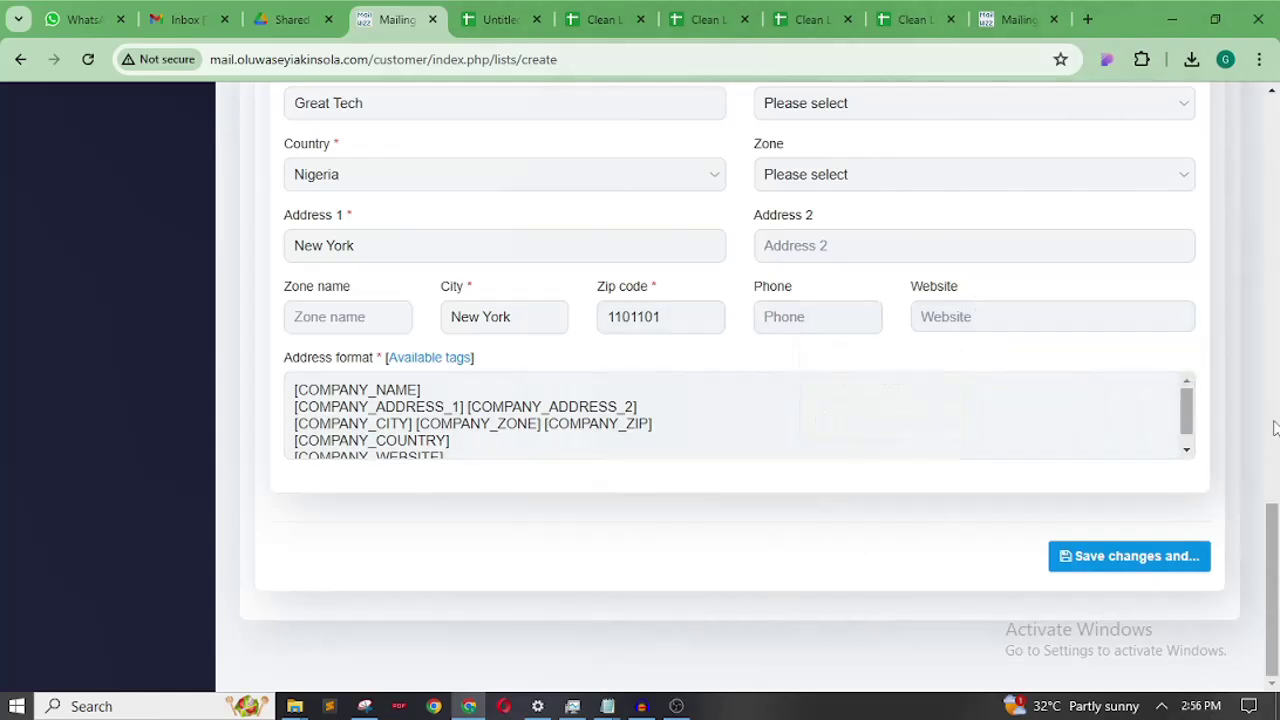
scroll(1276, 540, up, 3)
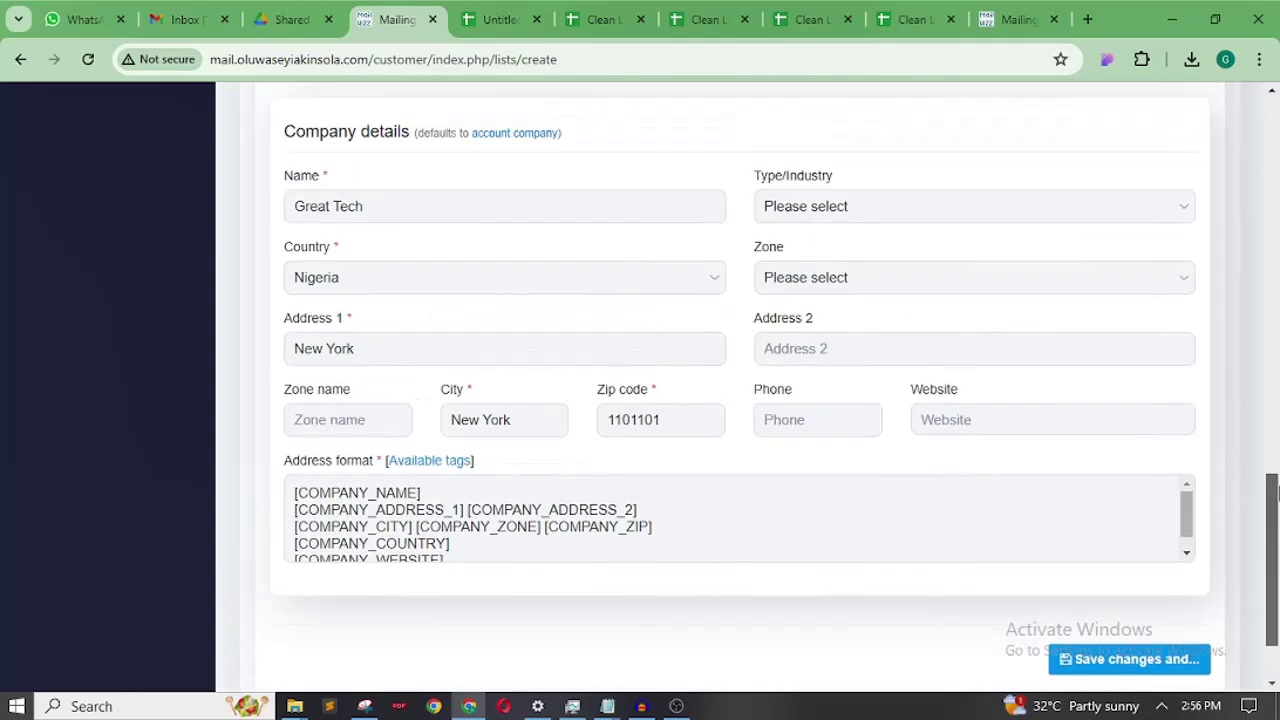
scroll(1276, 540, down, 3)
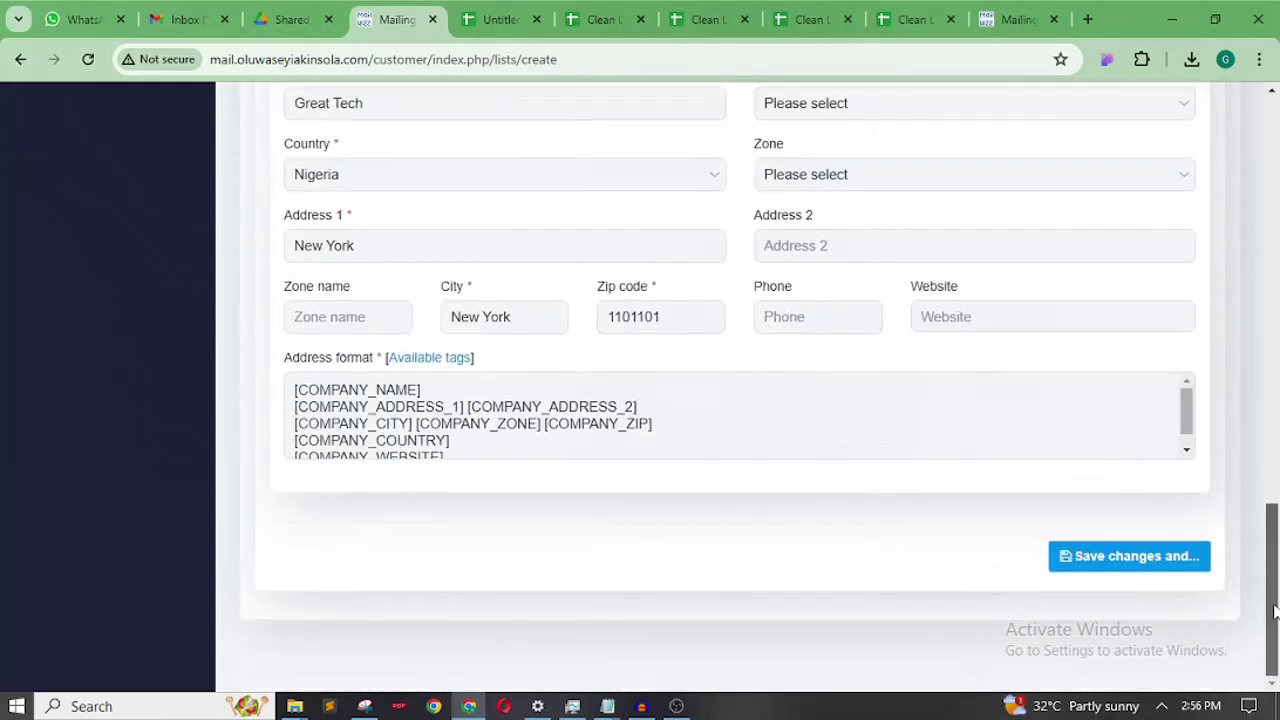
click(1143, 572)
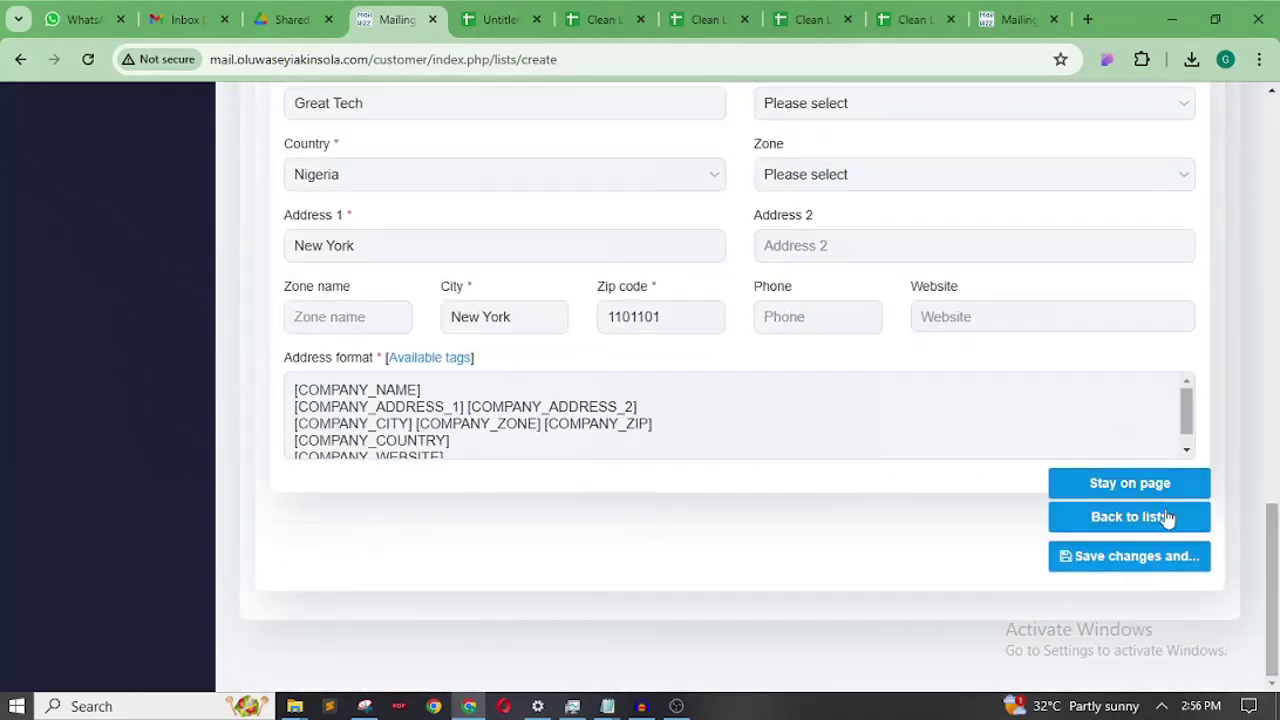
click(1162, 524)
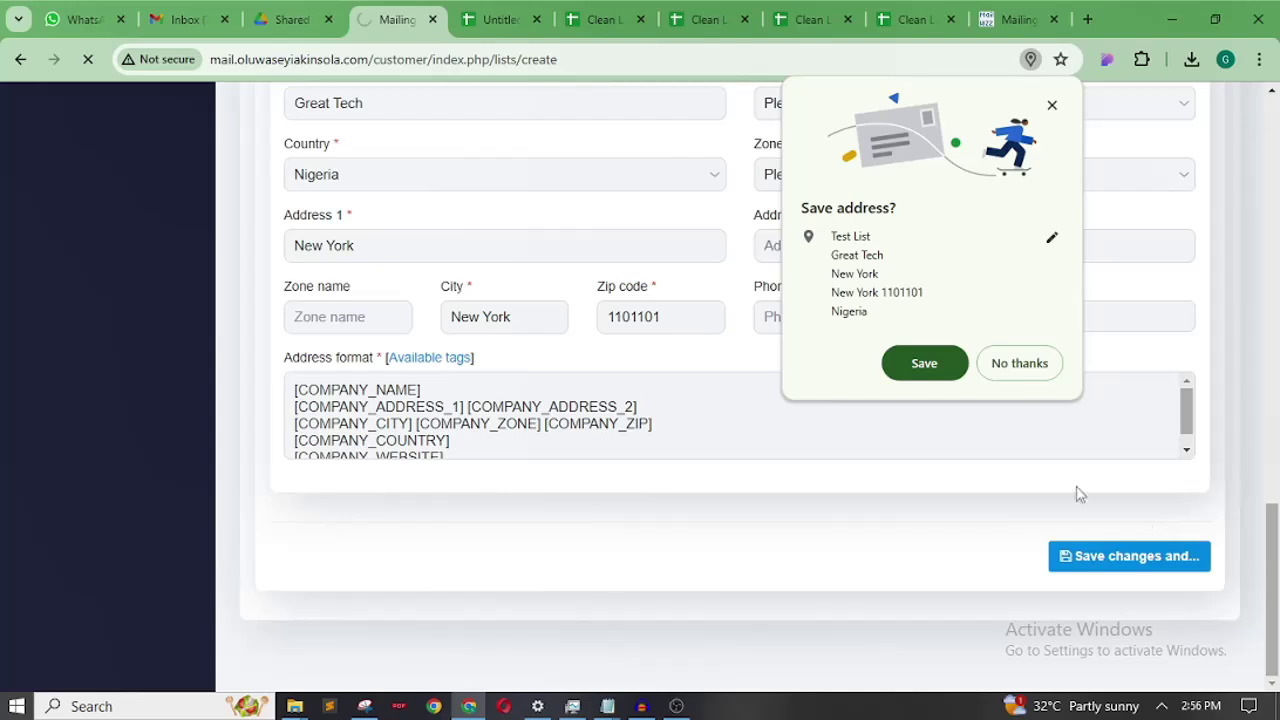
click(1030, 365)
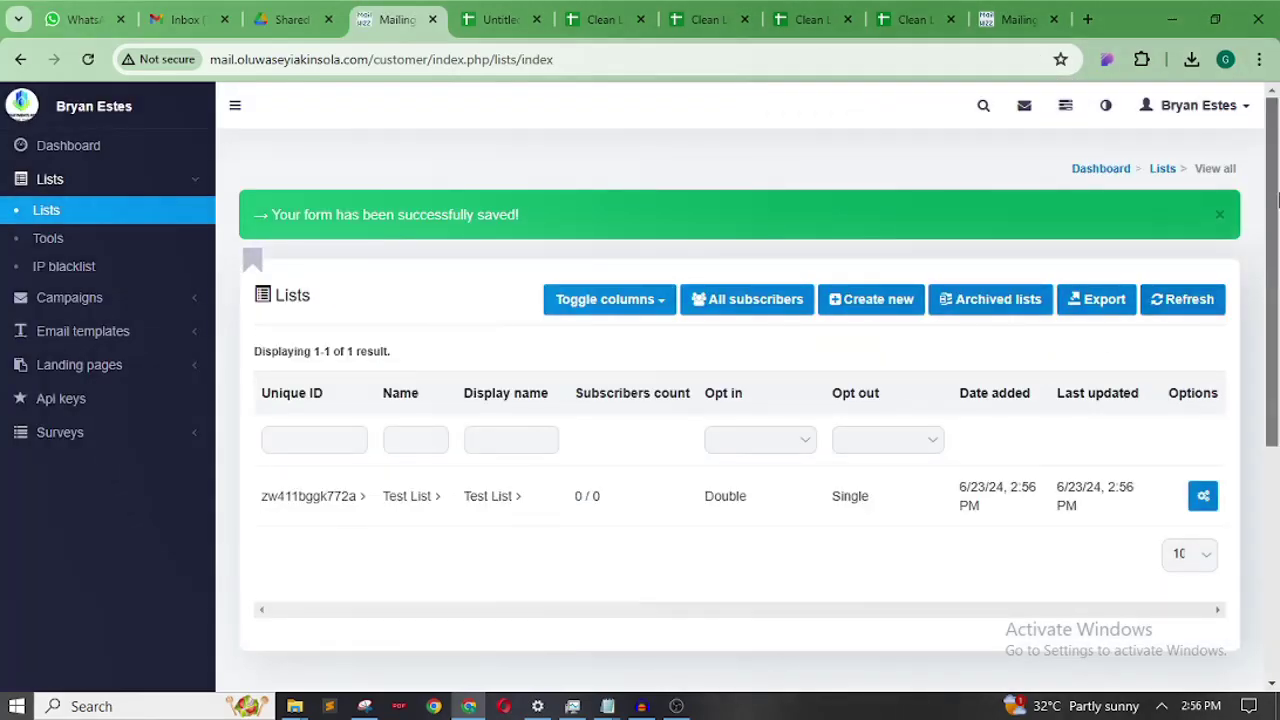
- Open the subscriber import options for Test List
scroll(1268, 276, down, 1)
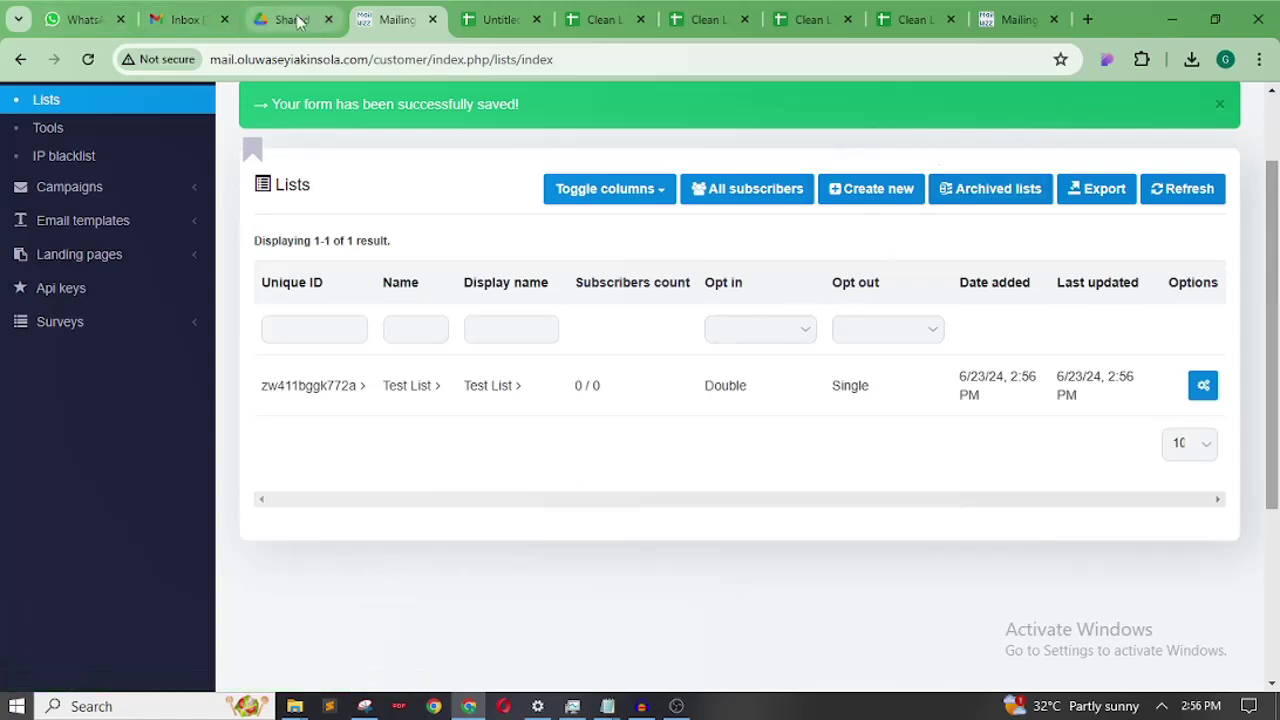
click(459, 19)
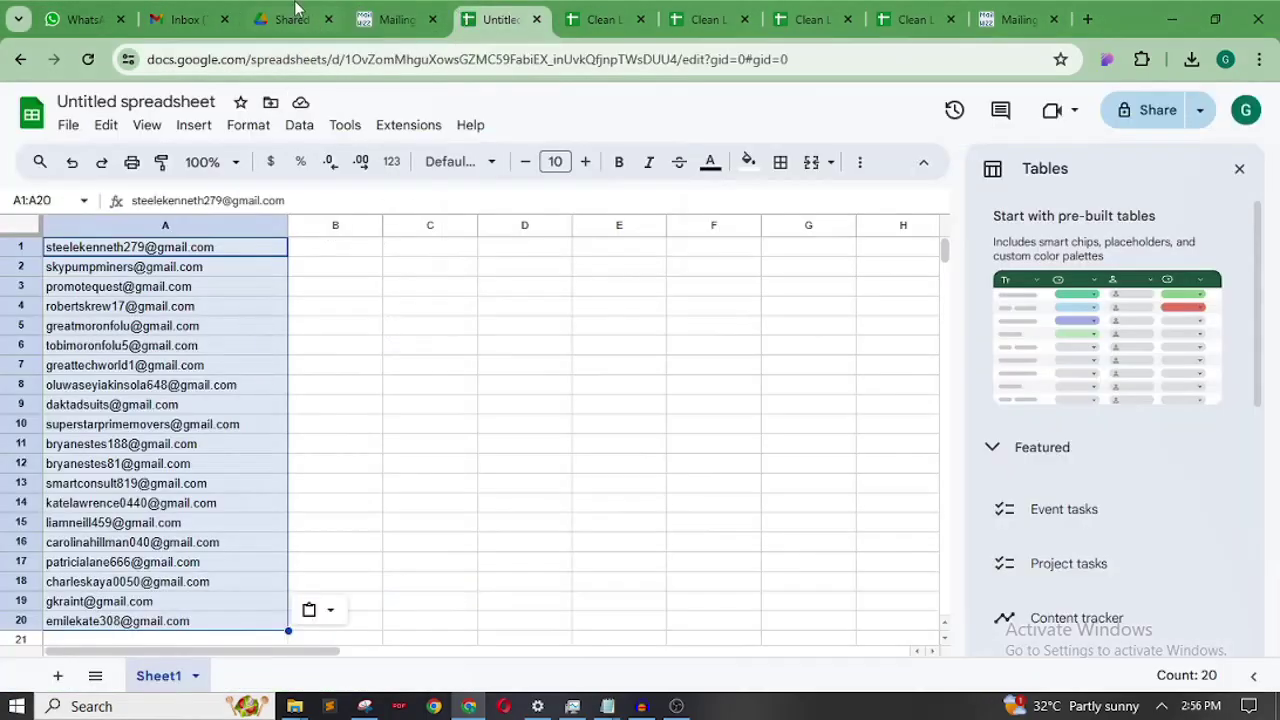
click(396, 22)
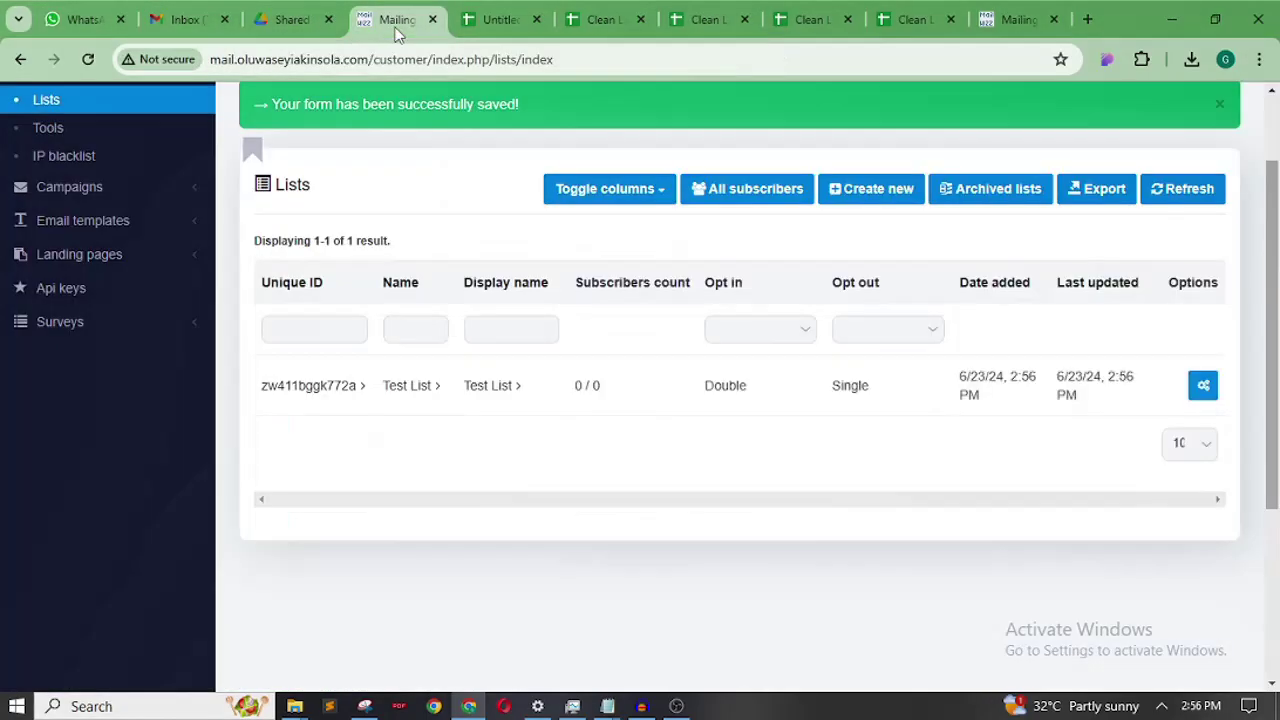
click(1203, 387)
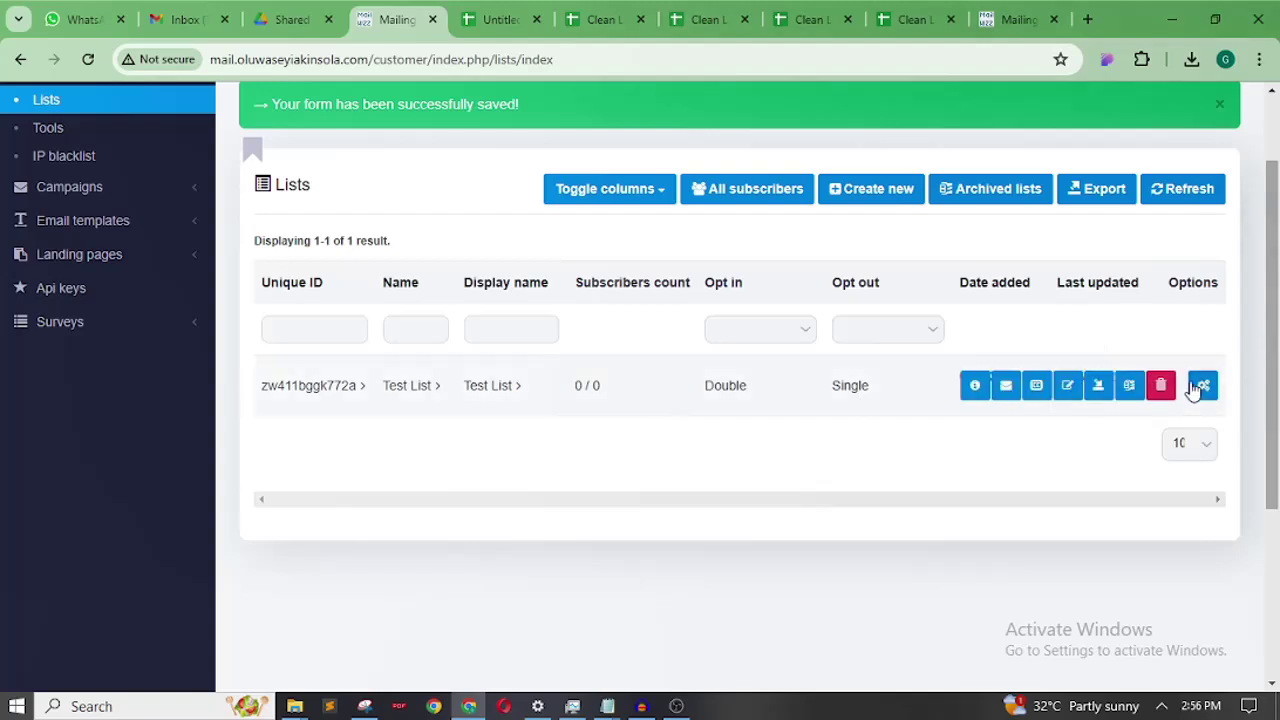
click(1098, 389)
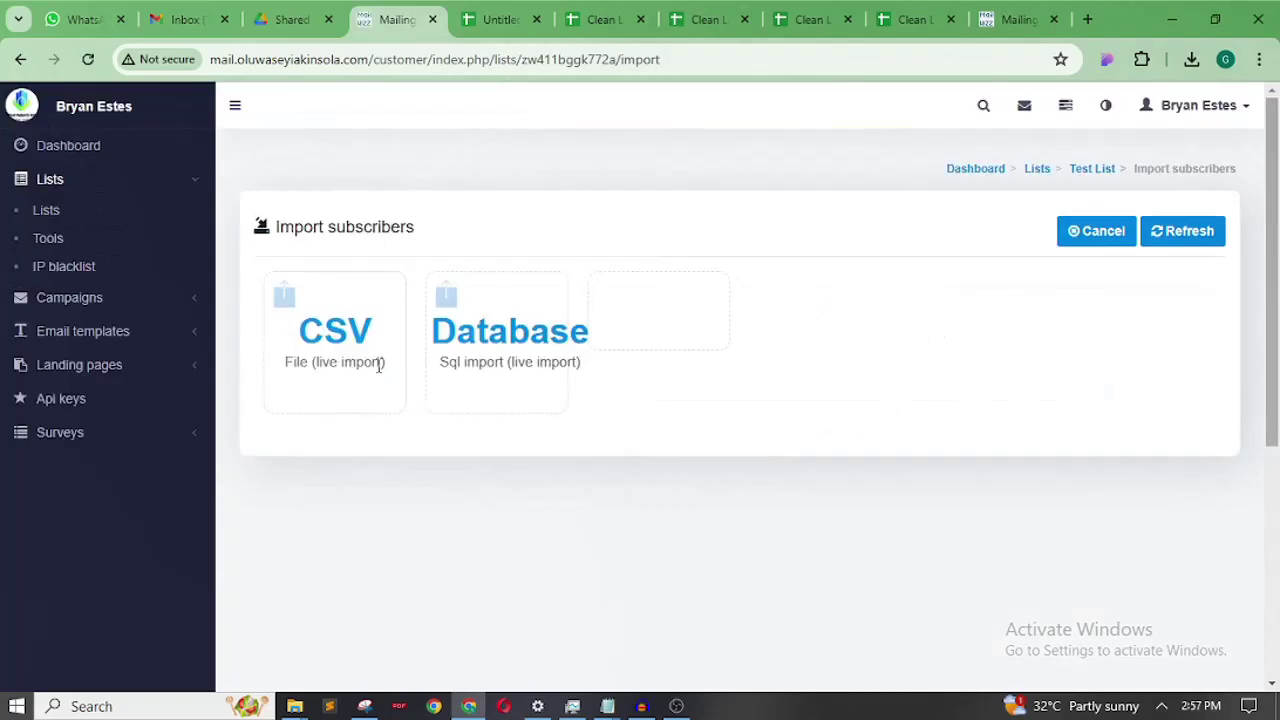
- Try to import subscribers into Test List from the CSV file Untitled spreadsheet - Sheet1 (5).csv
click(338, 334)
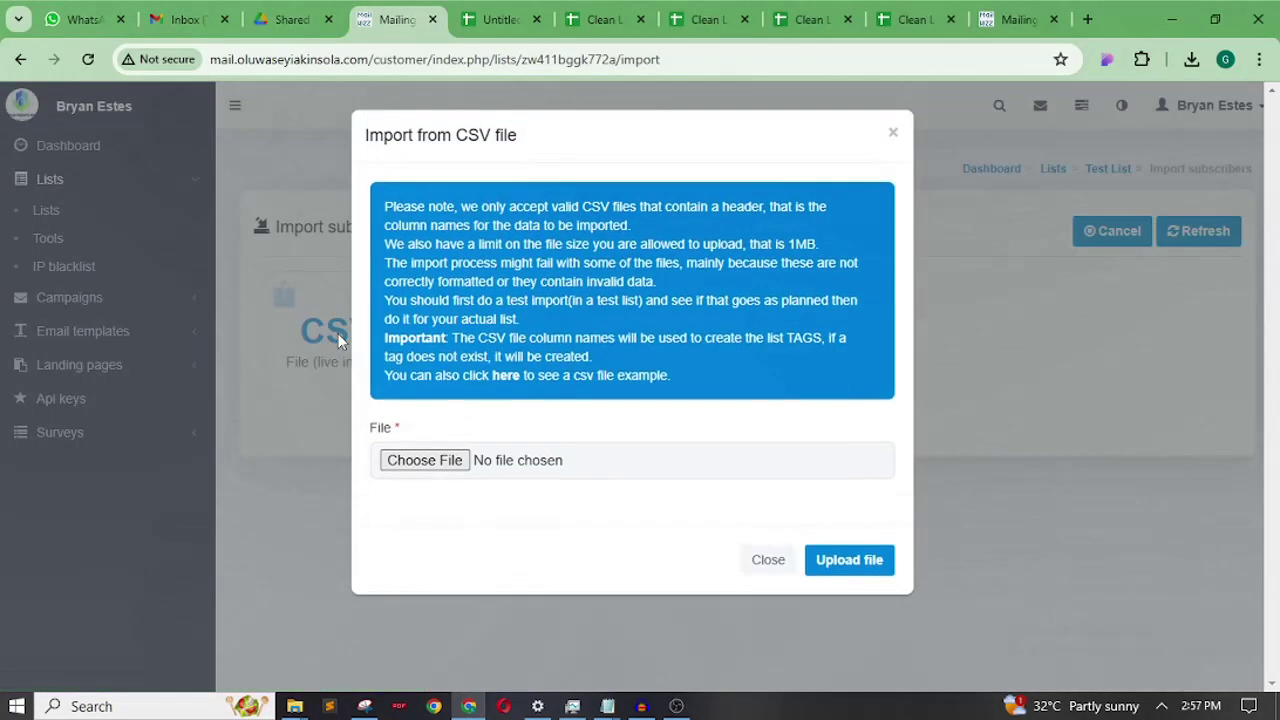
click(420, 456)
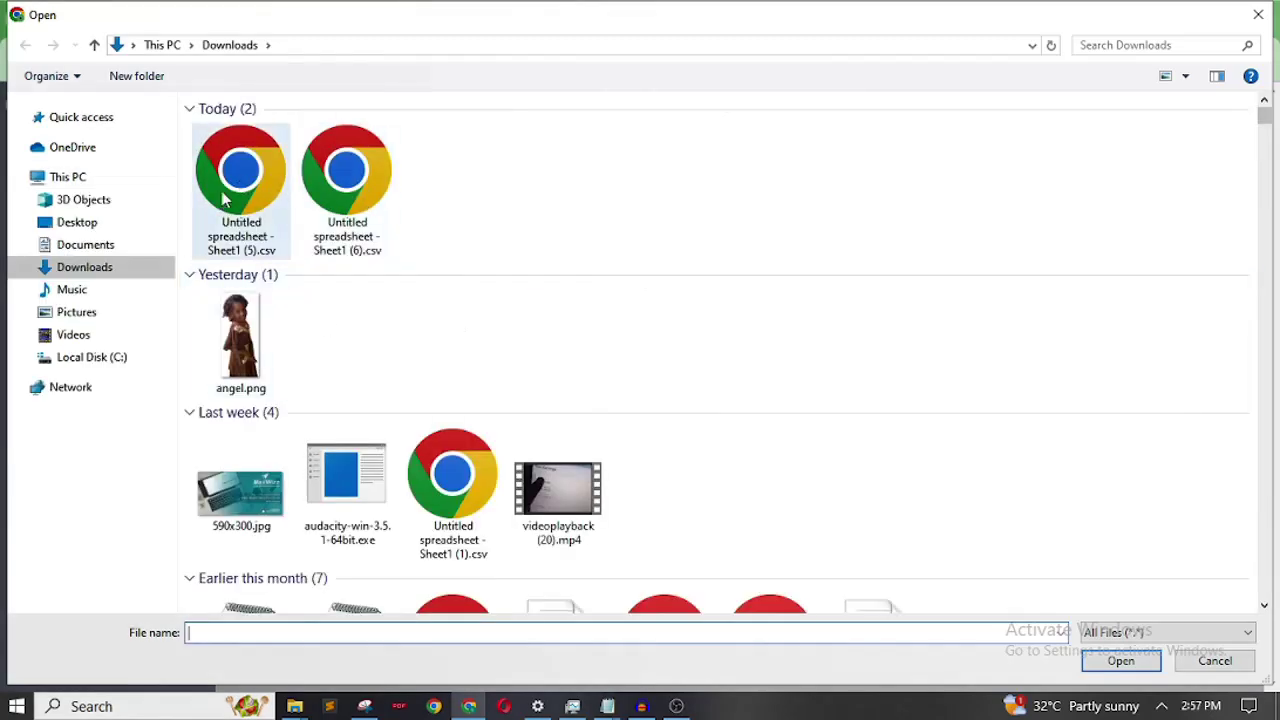
double_click(249, 177)
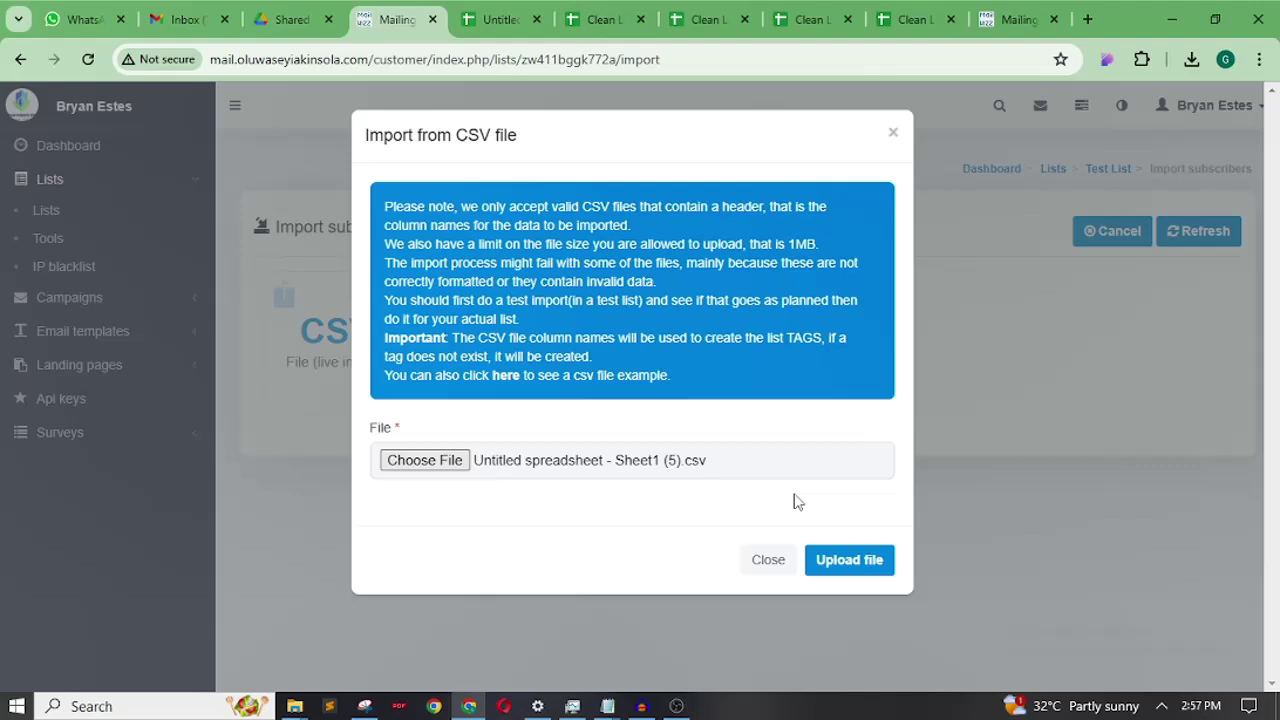
click(838, 563)
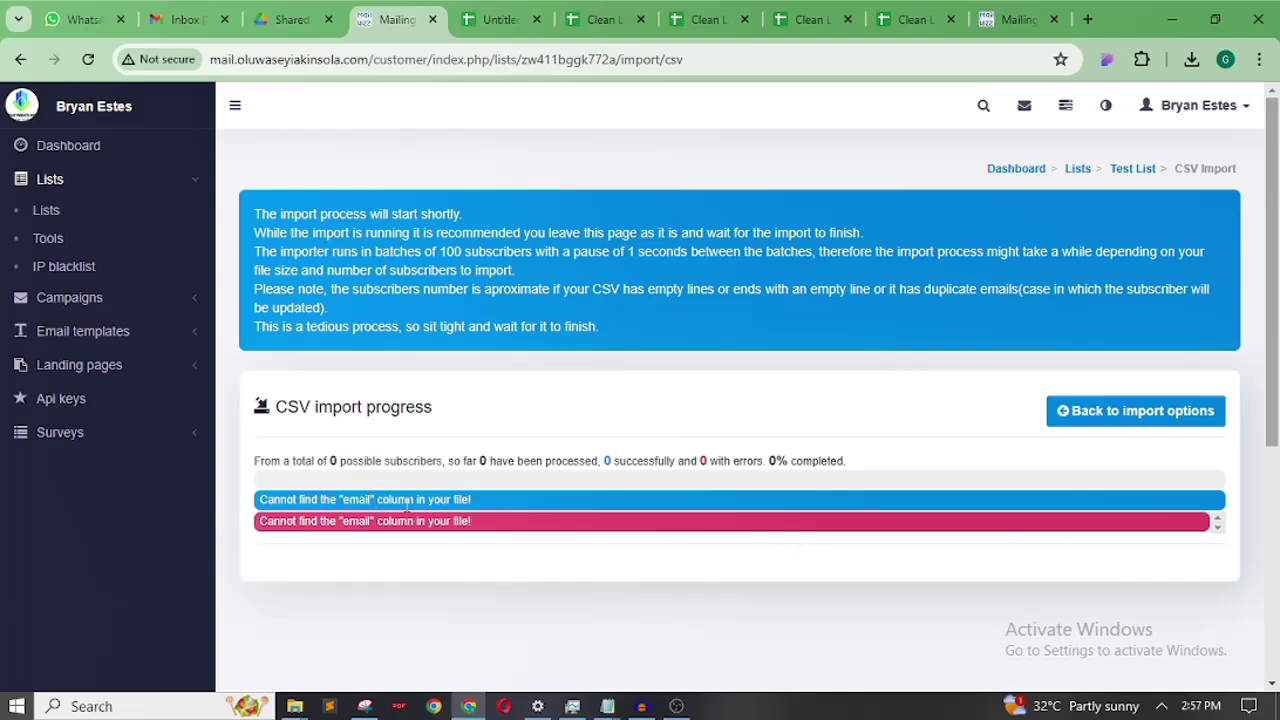
- In the spreadsheet of email addresses, insert a row above the first address and enter email as the header in A1
click(503, 19)
click(200, 463)
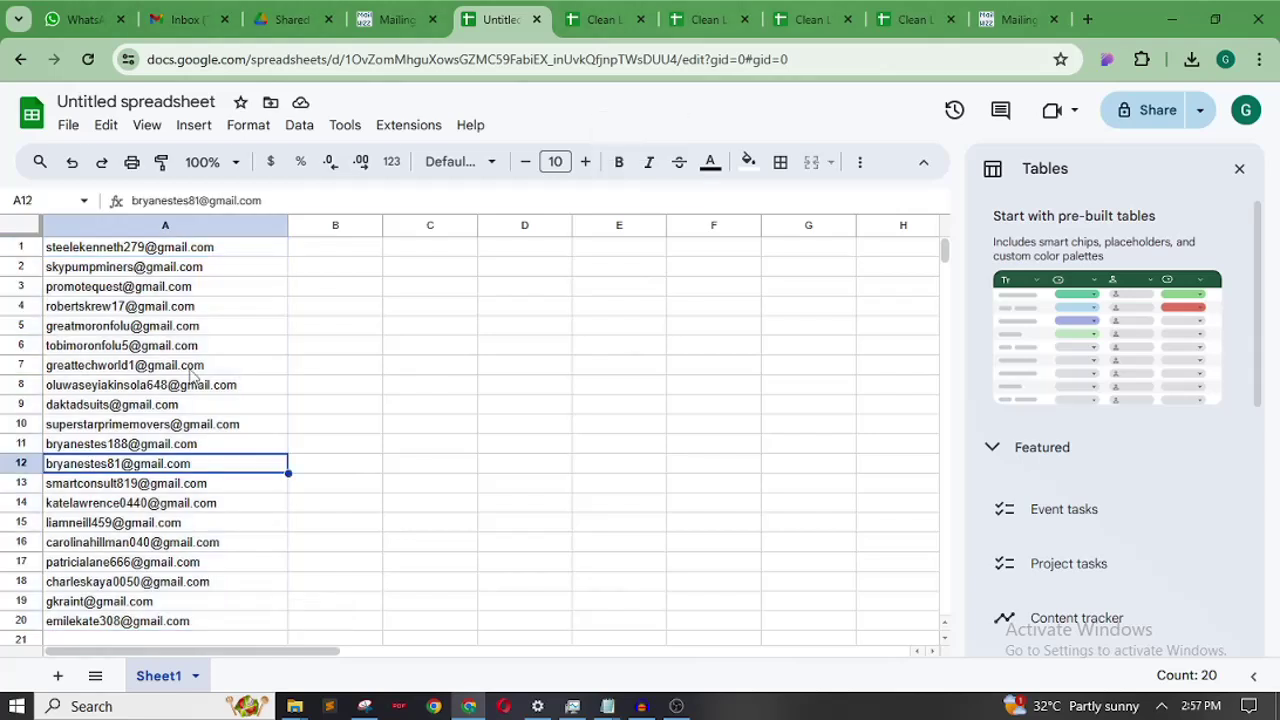
click(203, 250)
right_click(203, 250)
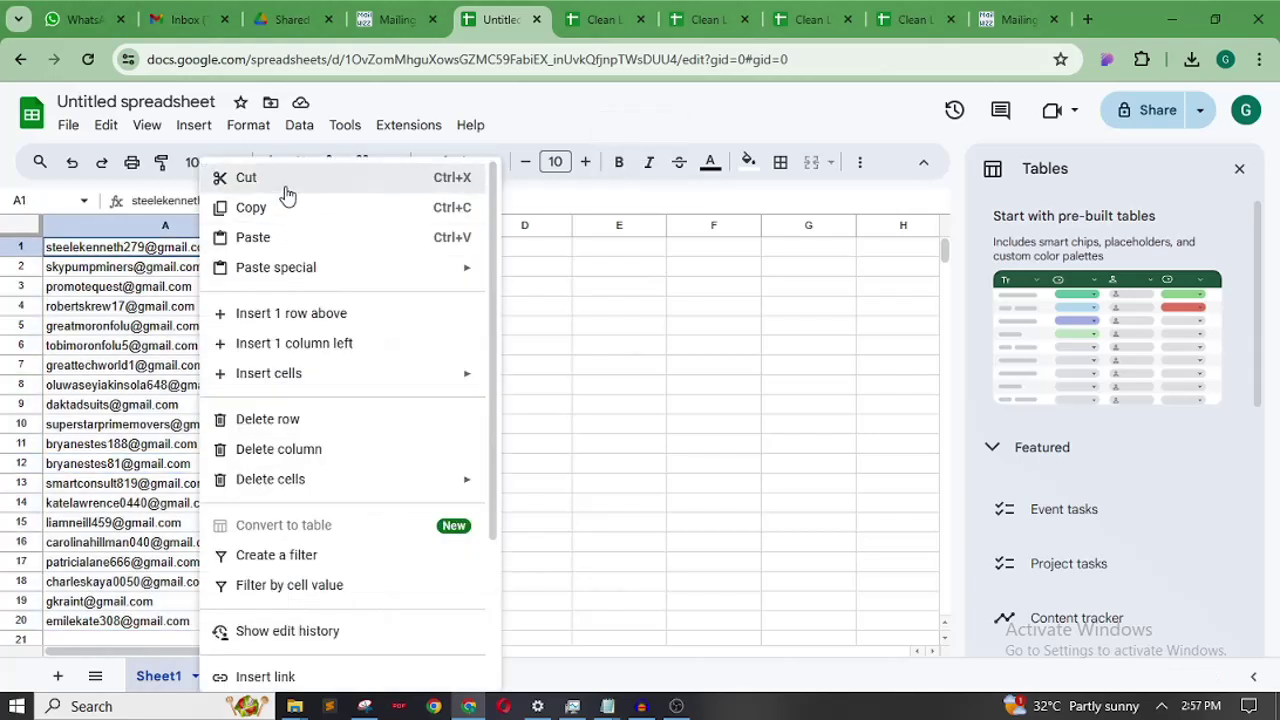
click(307, 317)
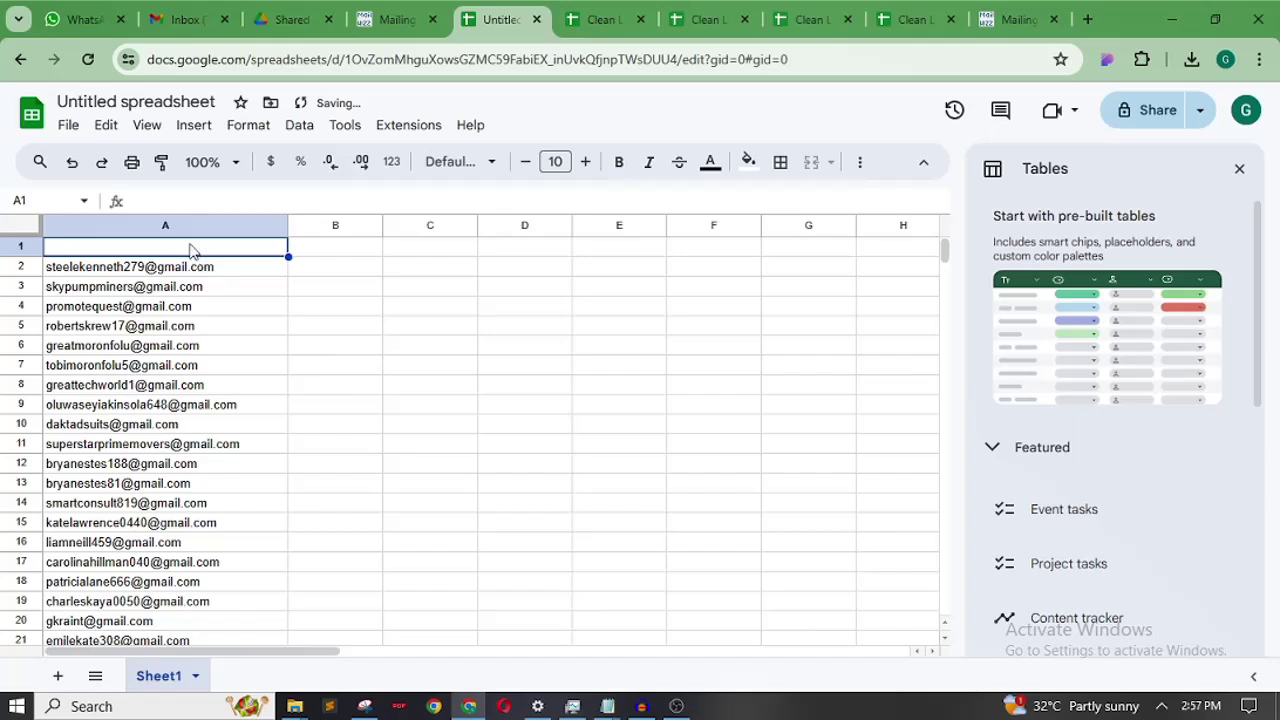
text(email)
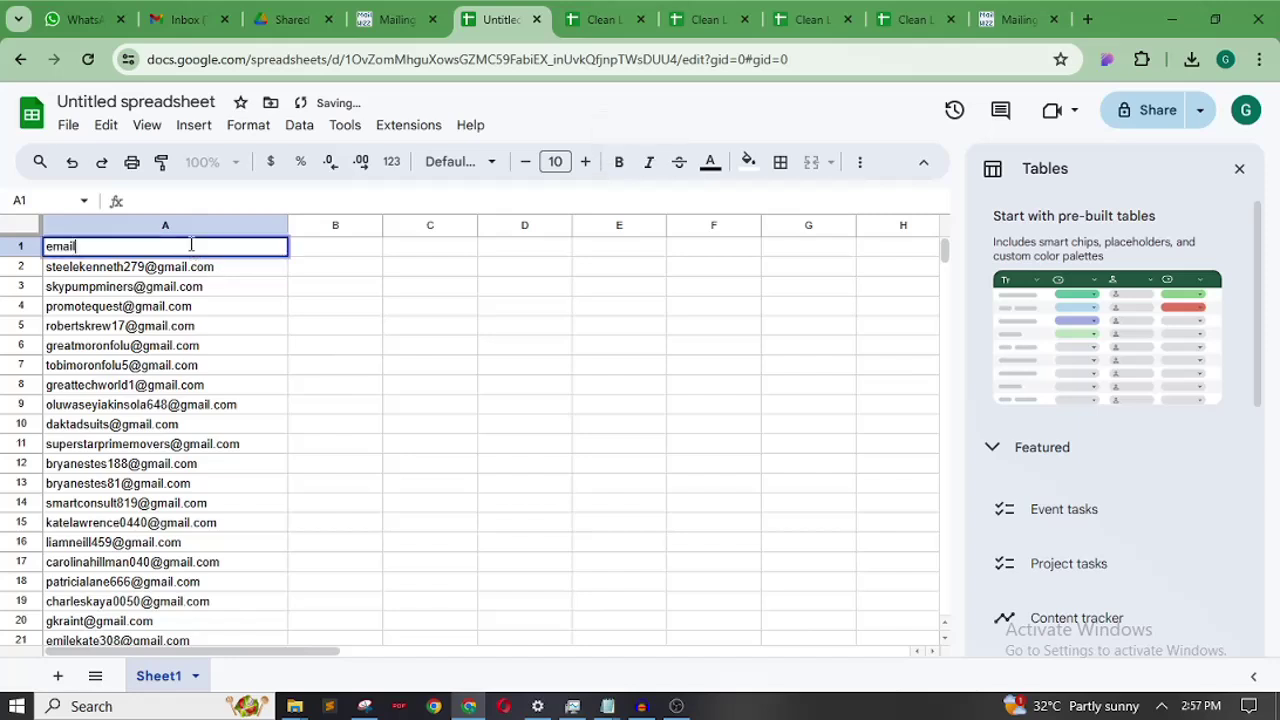
click(365, 250)
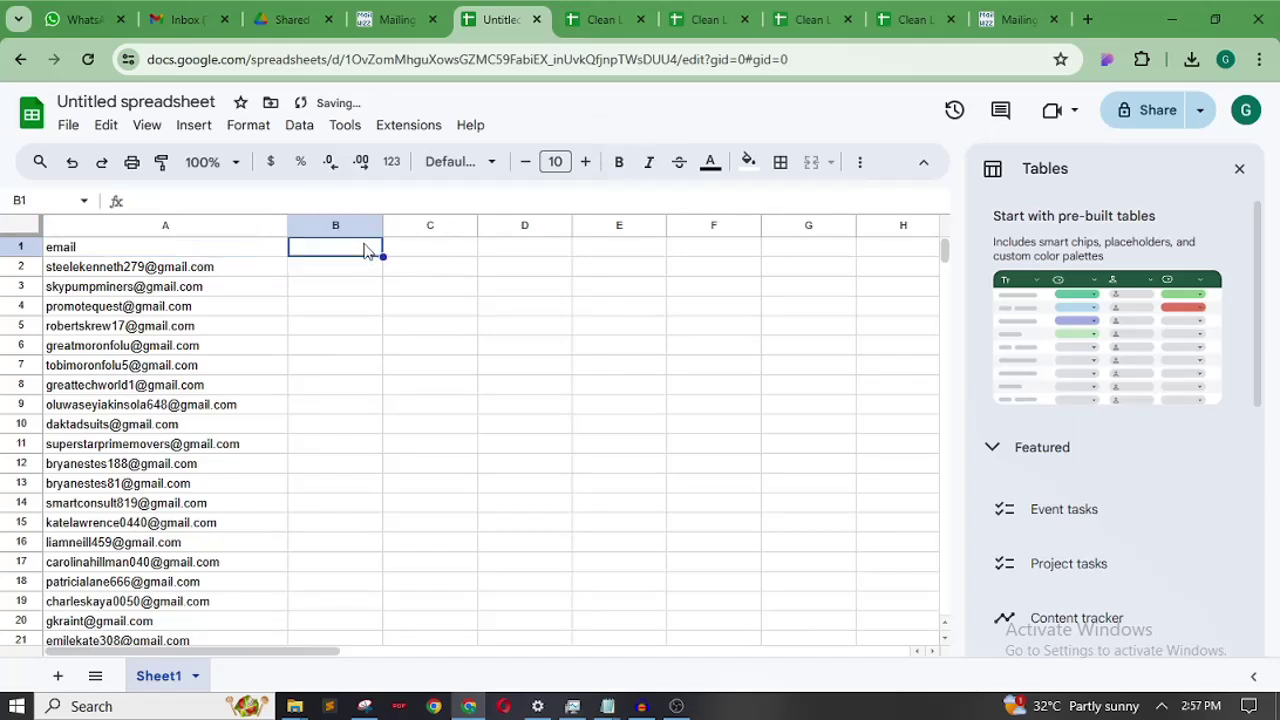
click(226, 248)
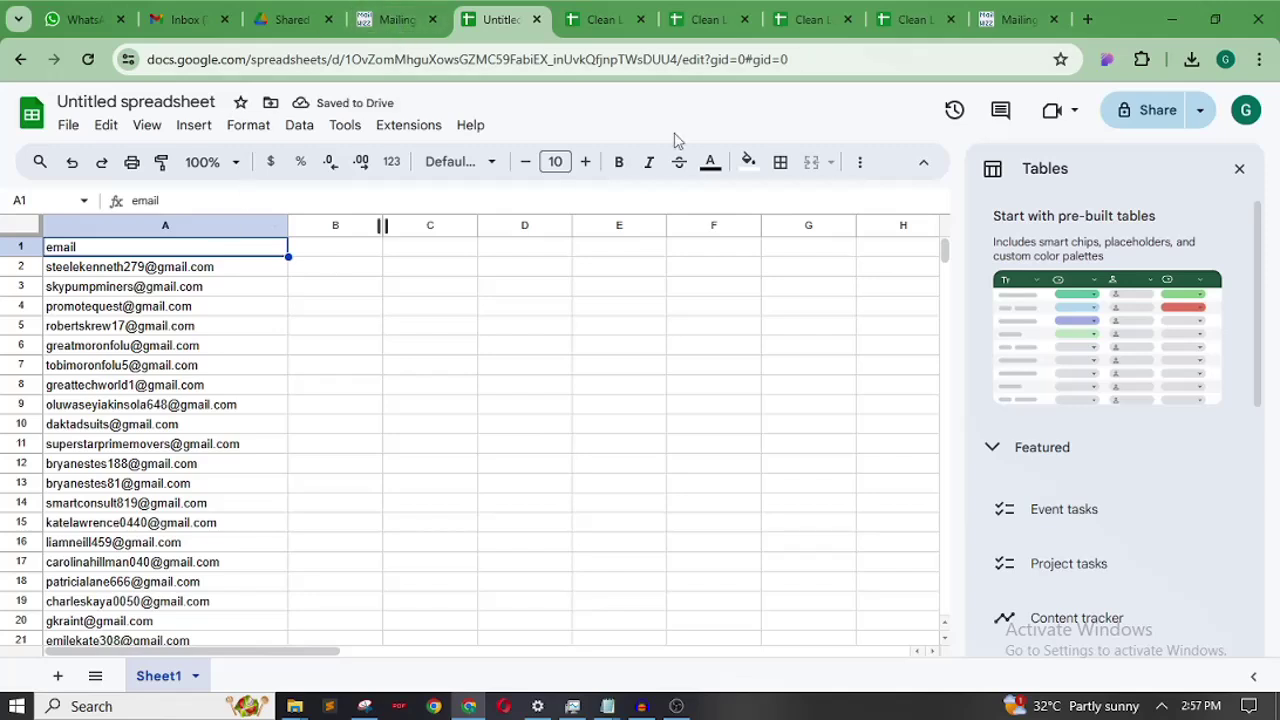
- Download the spreadsheet with its email header as a comma-separated values file
click(67, 126)
mouse_move(125, 358)
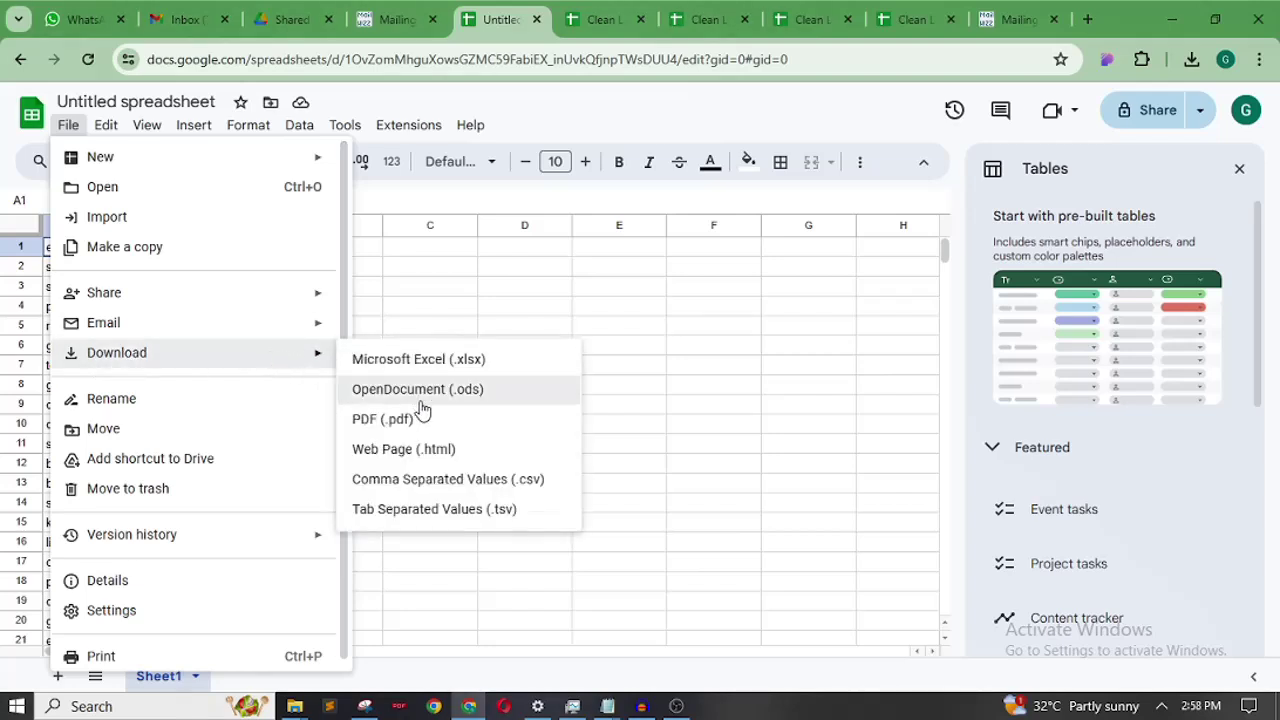
click(424, 480)
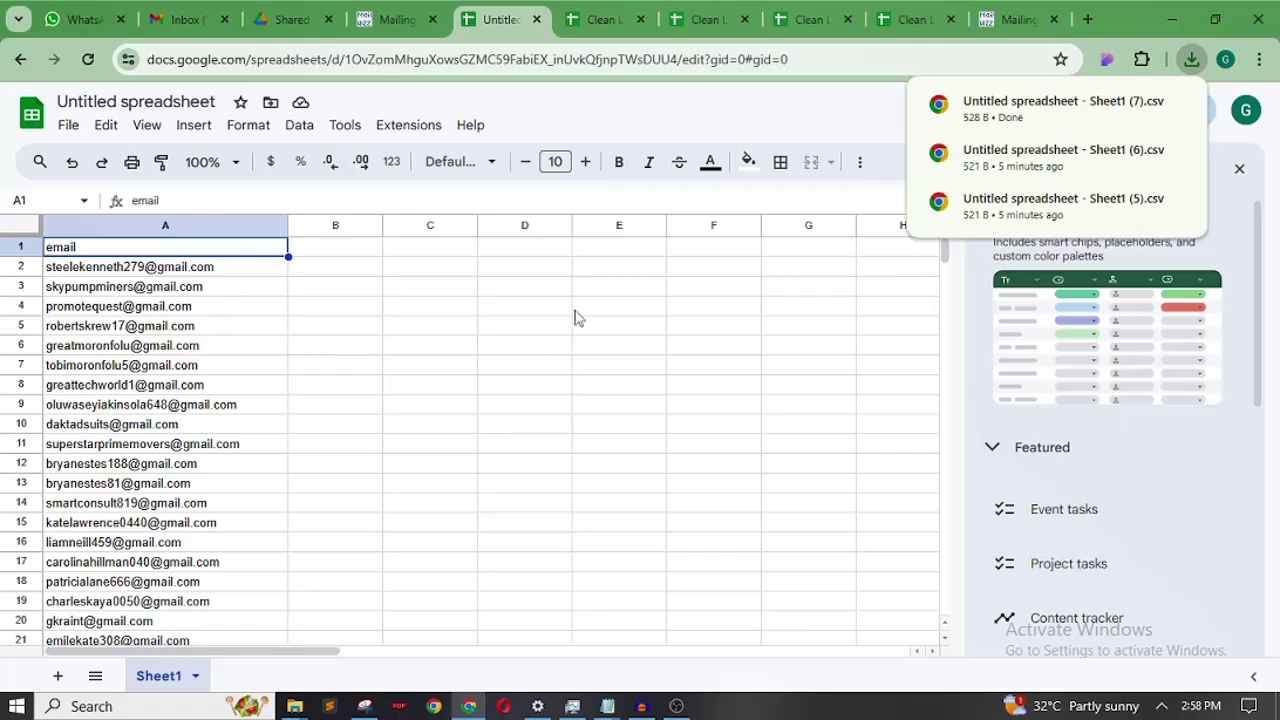
- Back in the mailing software, import subscribers into Test List from the CSV file Untitled spreadsheet - Sheet1 (7).csv
click(397, 19)
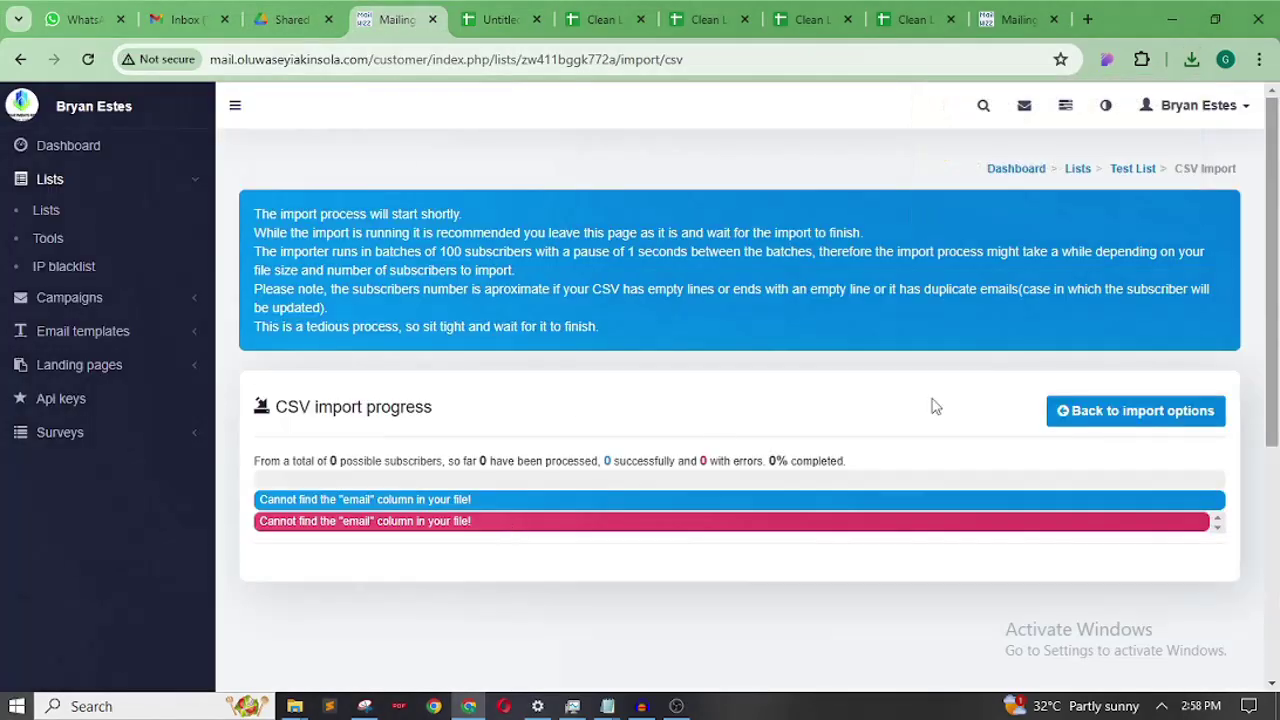
click(766, 59)
key(Return)
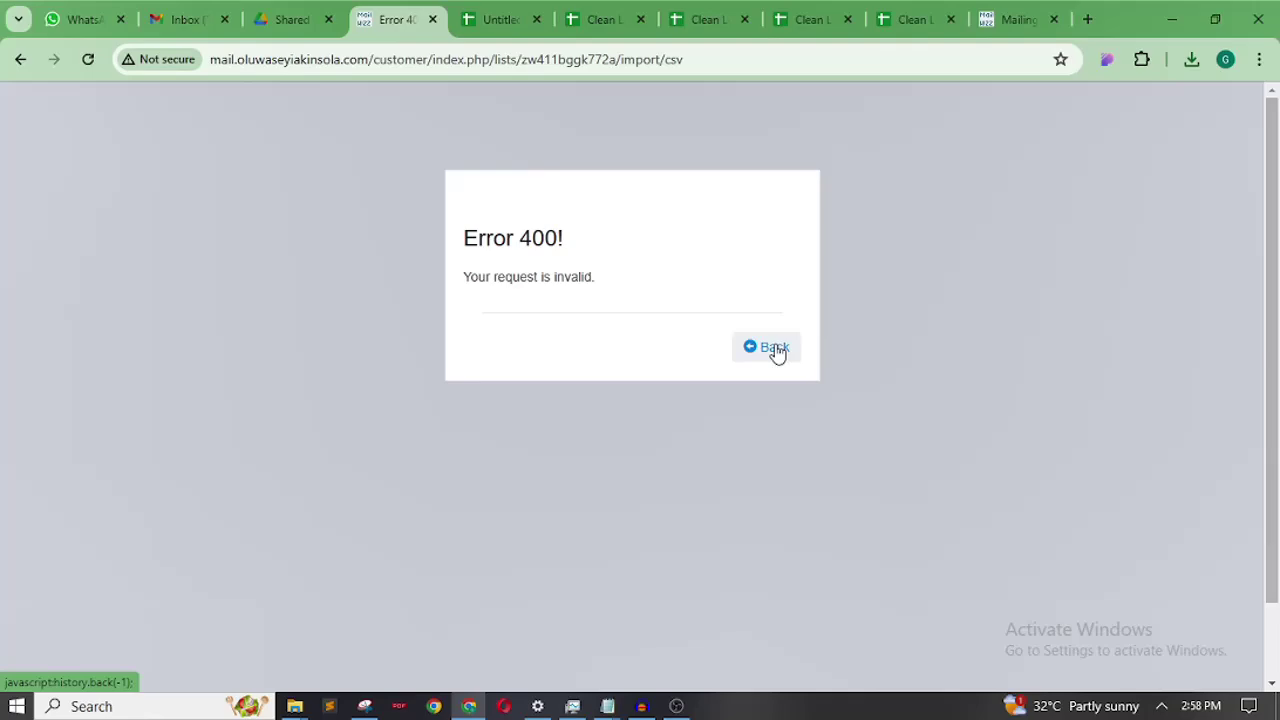
click(771, 349)
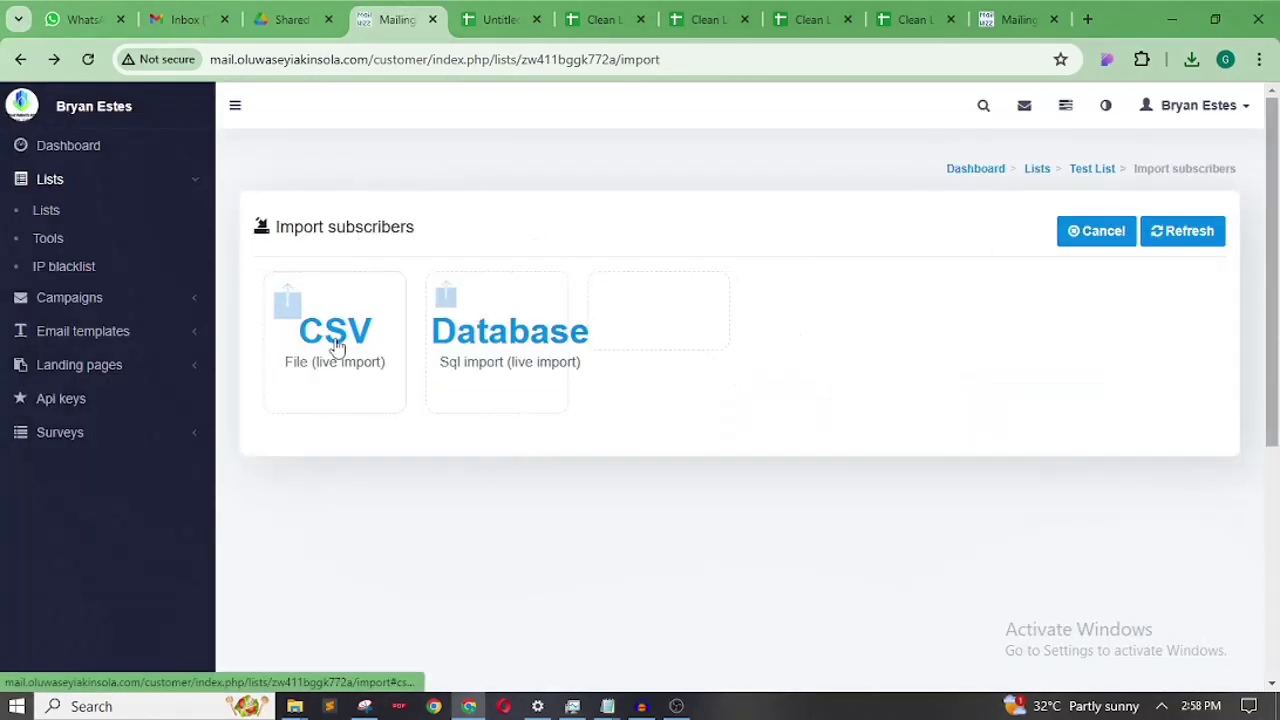
click(336, 340)
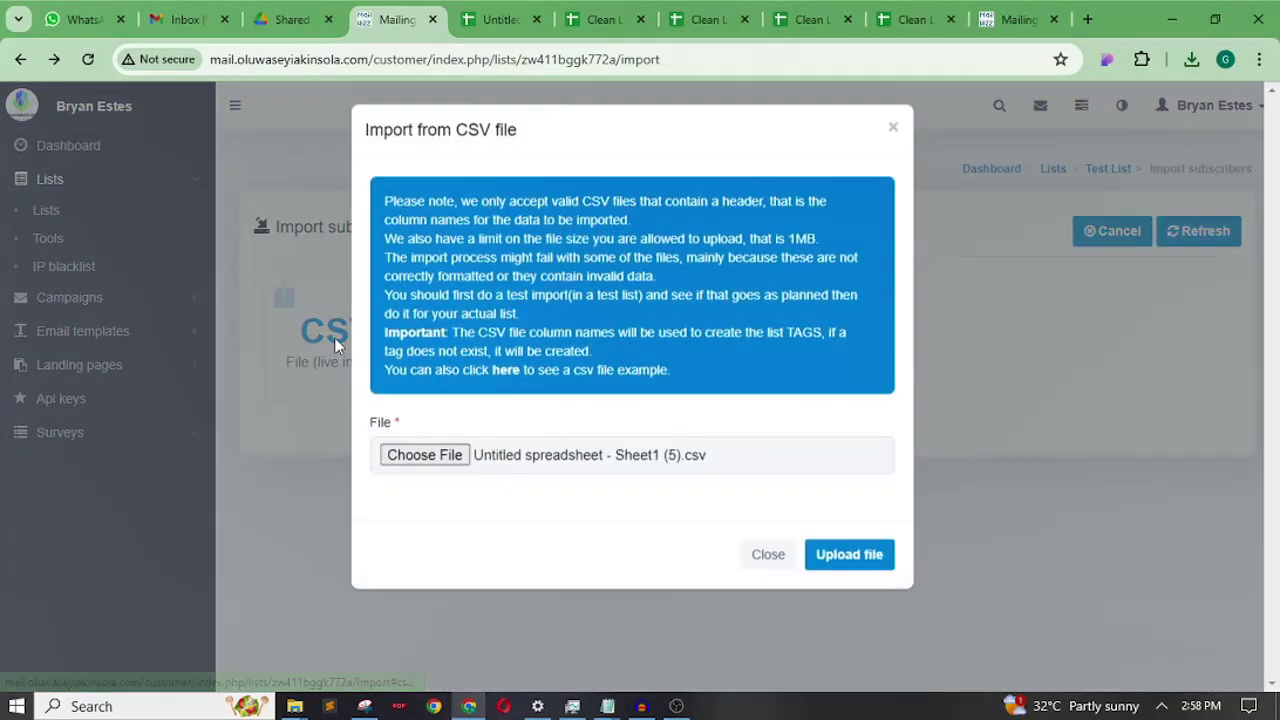
click(424, 460)
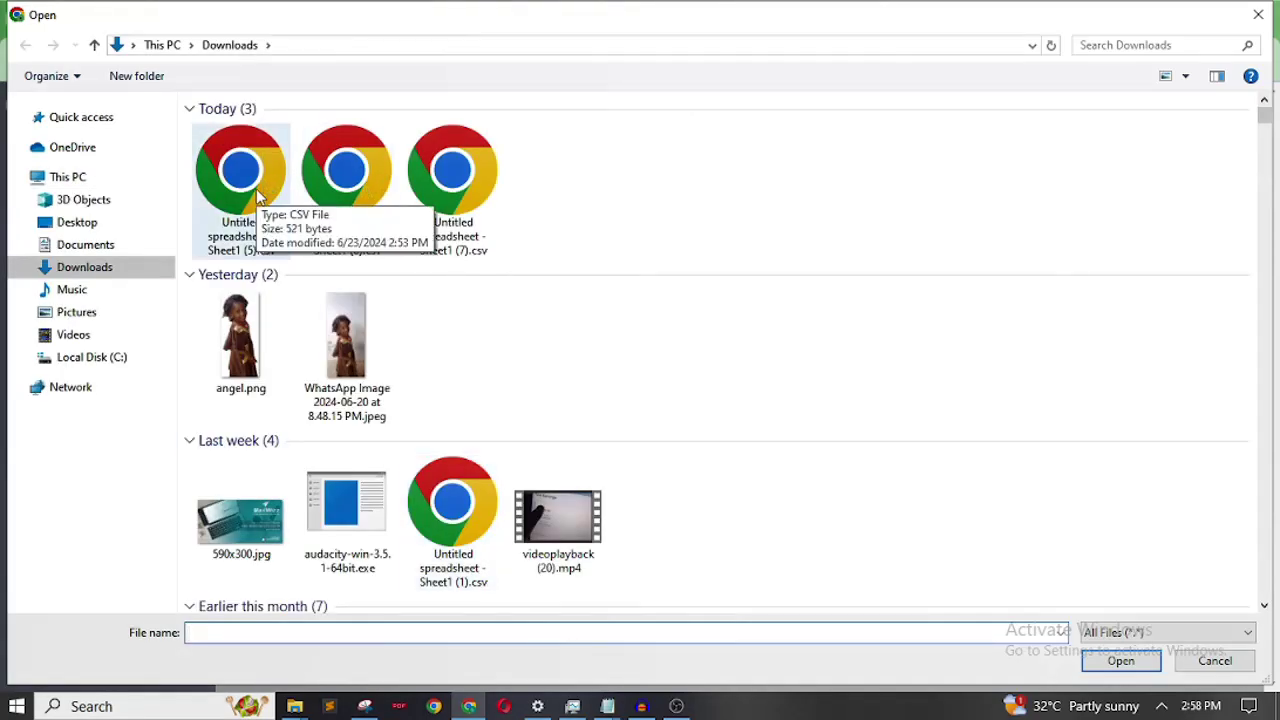
double_click(456, 182)
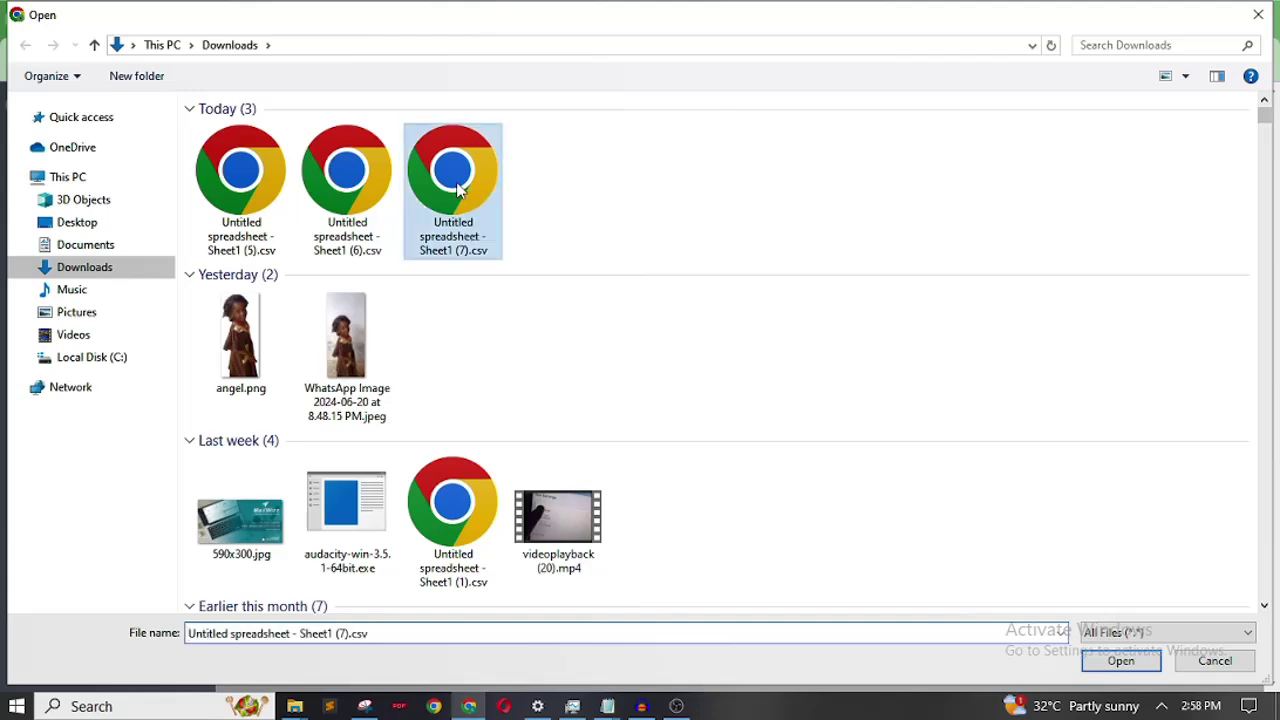
click(850, 565)
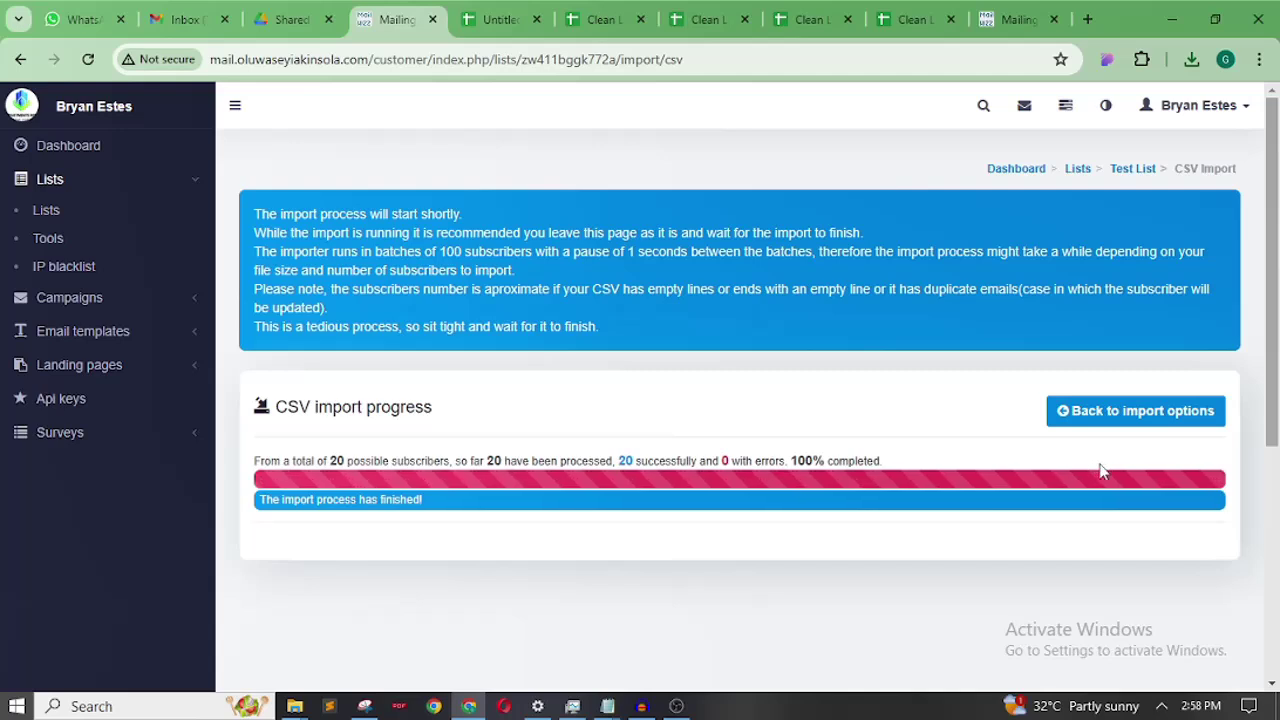
click(1150, 418)
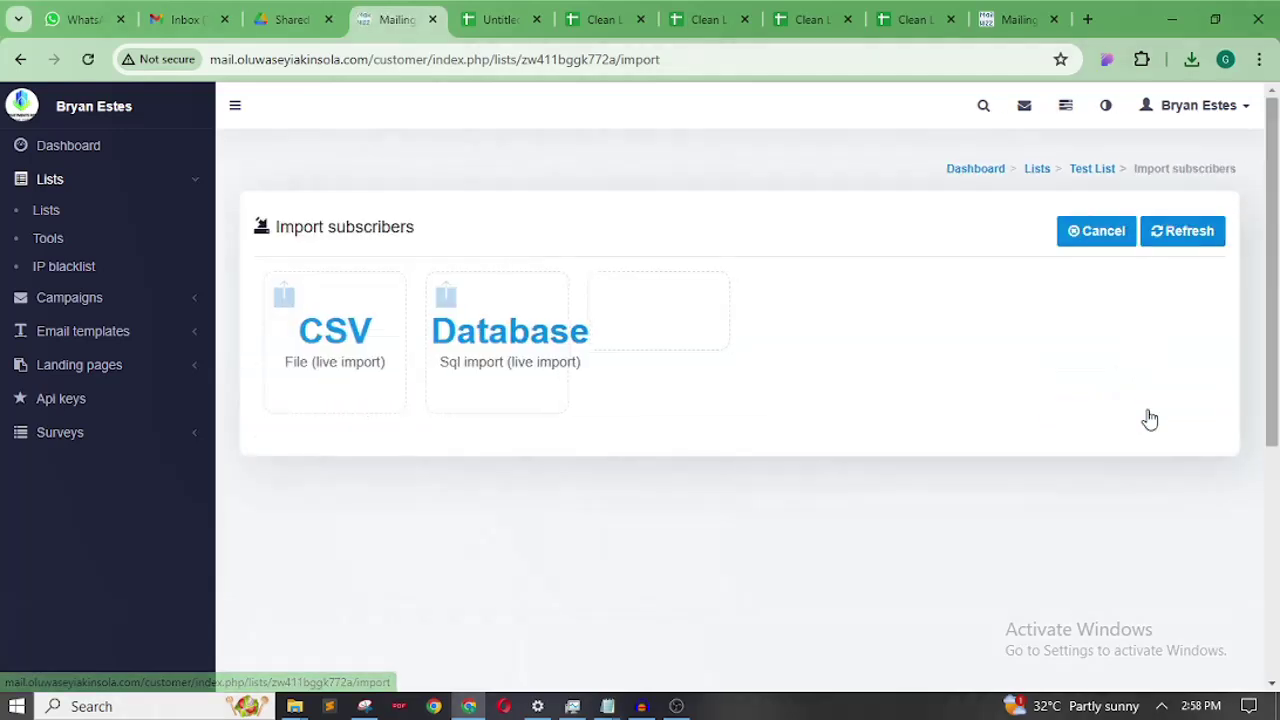
- Open the customer dashboard, dismiss the welcome tour, and check the subscriber total and recent activity
click(90, 148)
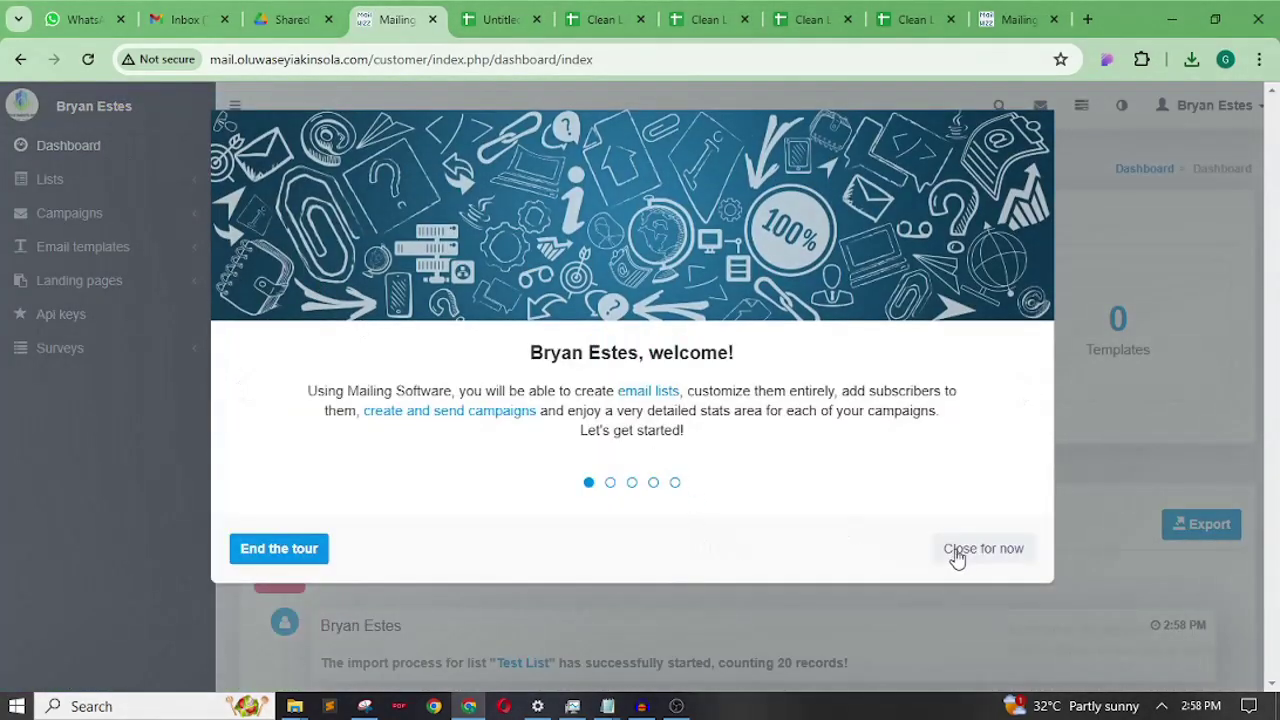
click(957, 552)
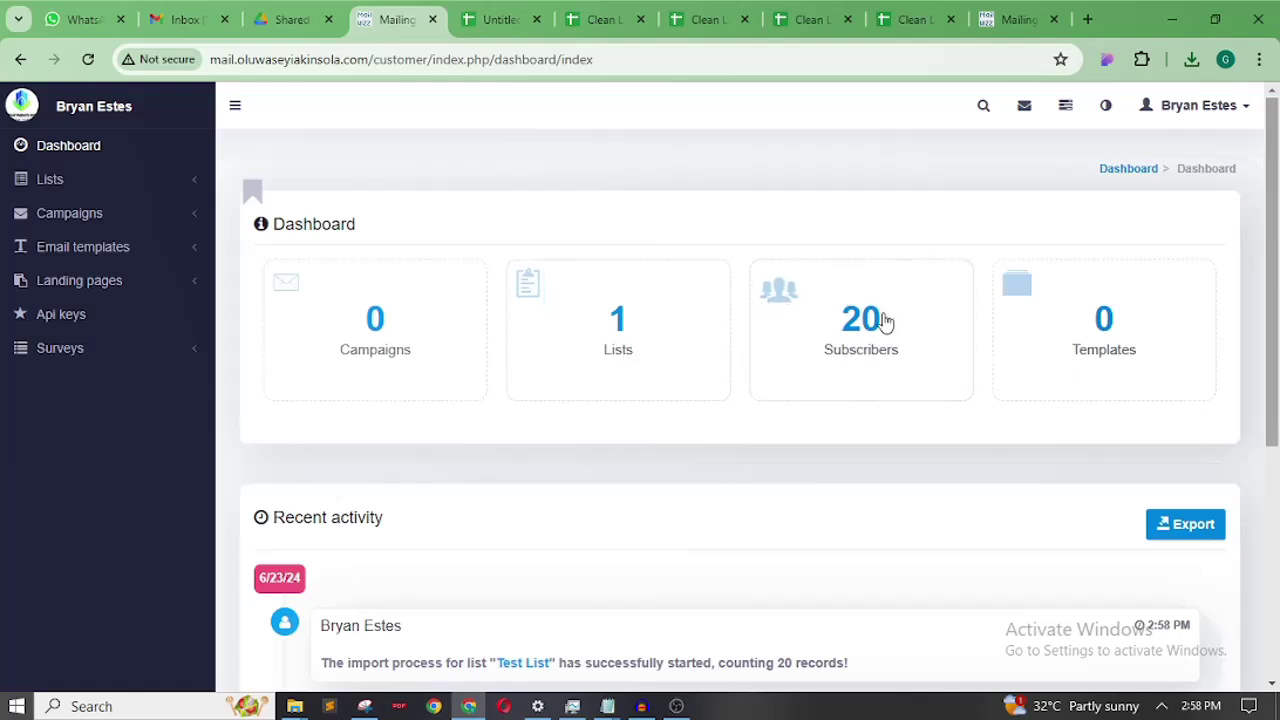
drag(1273, 228, 1276, 290)
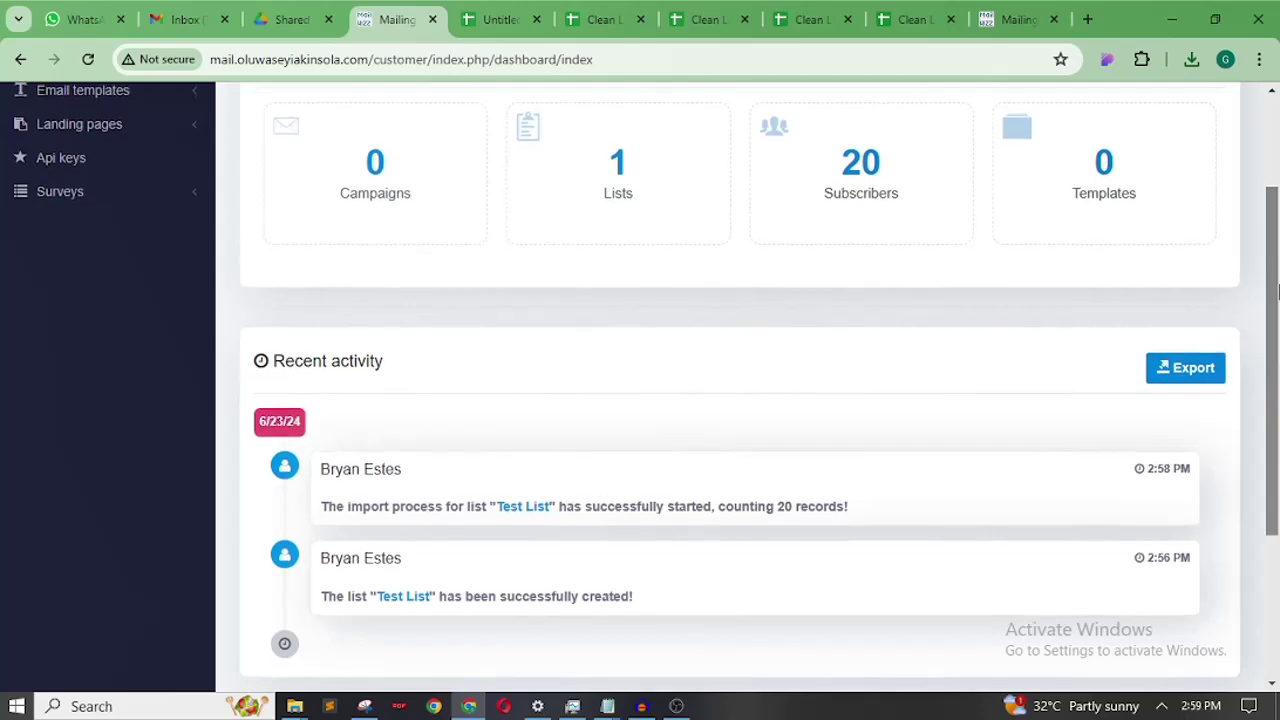
drag(1276, 352, 1276, 258)
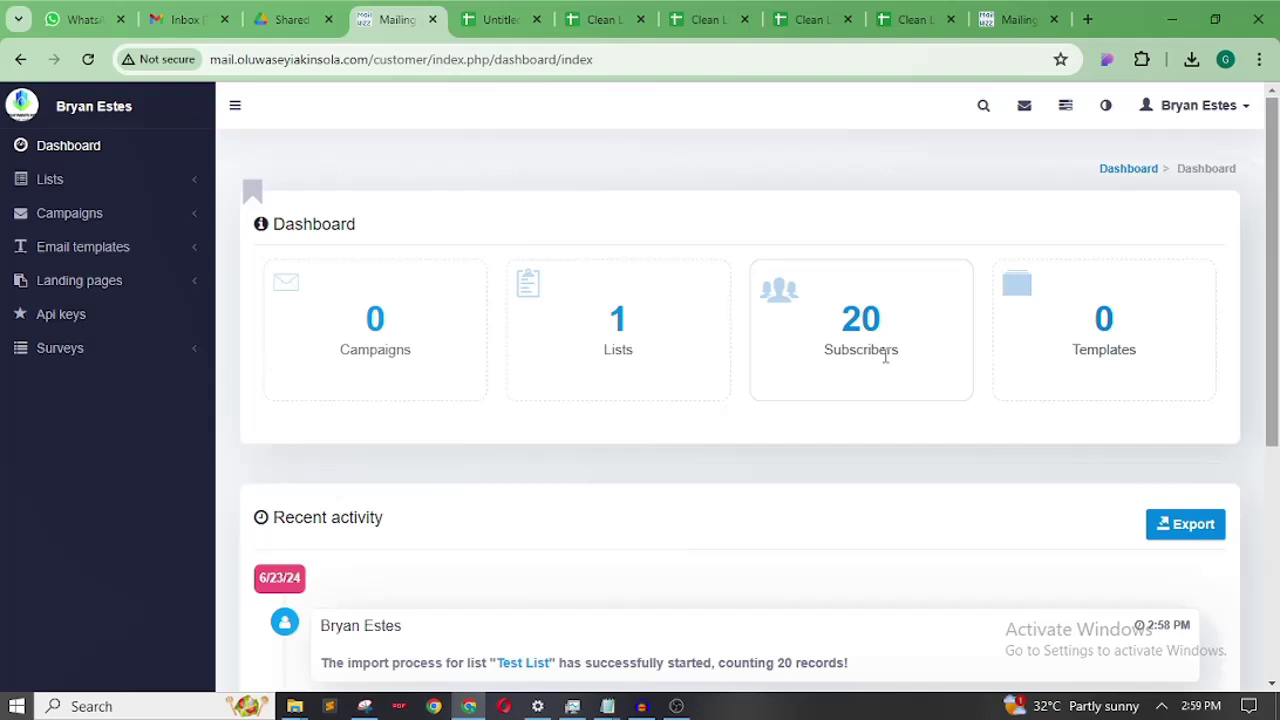
- Open the regular campaigns page in a new browser tab and start creating a new campaign
click(195, 229)
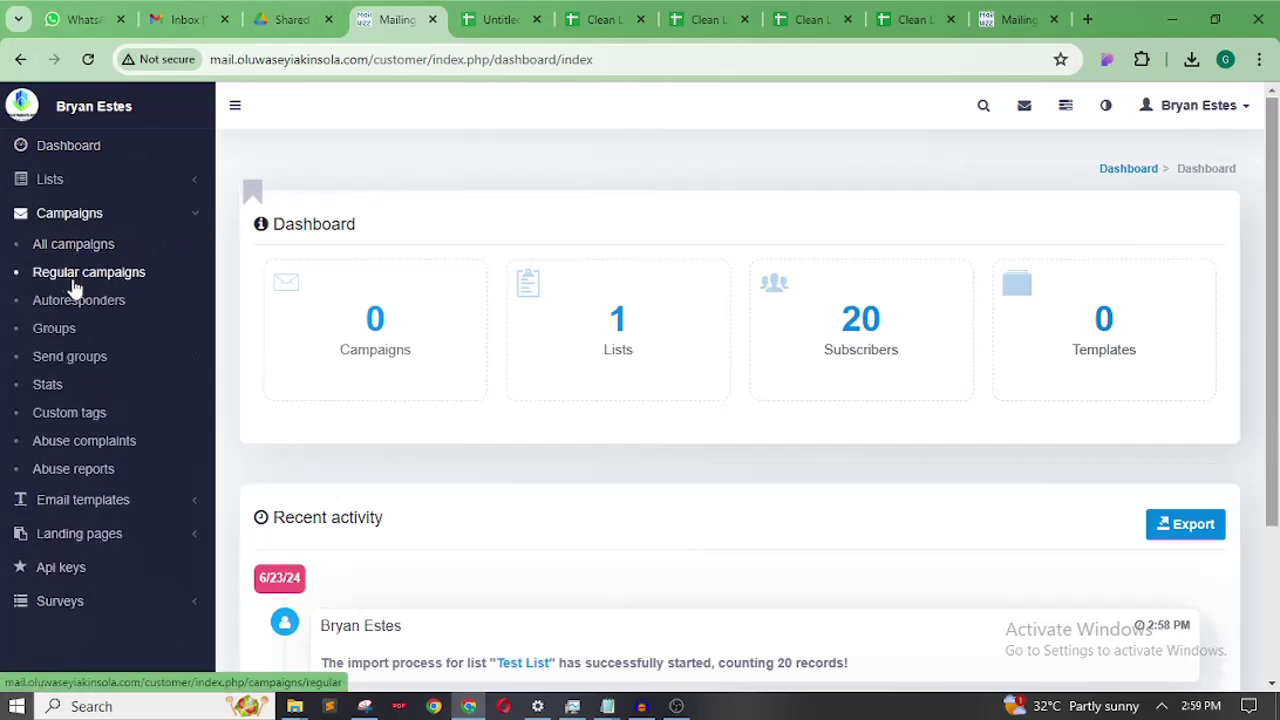
right_click(112, 281)
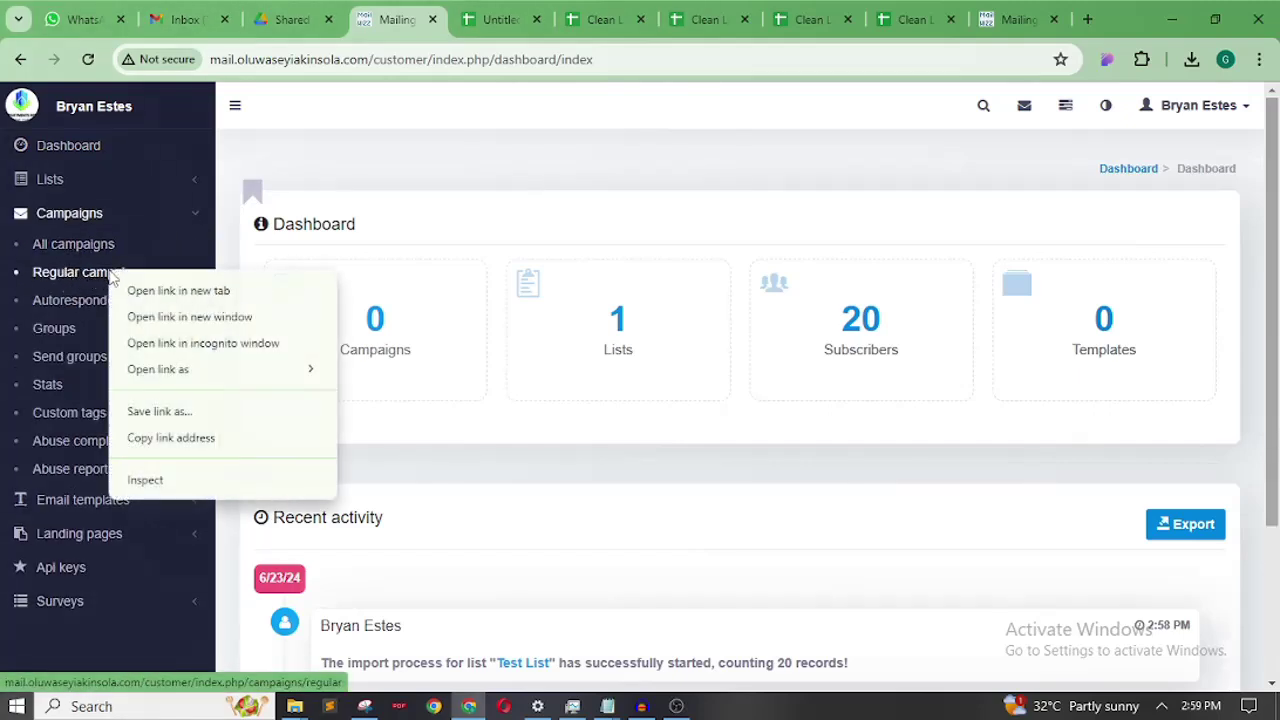
click(174, 289)
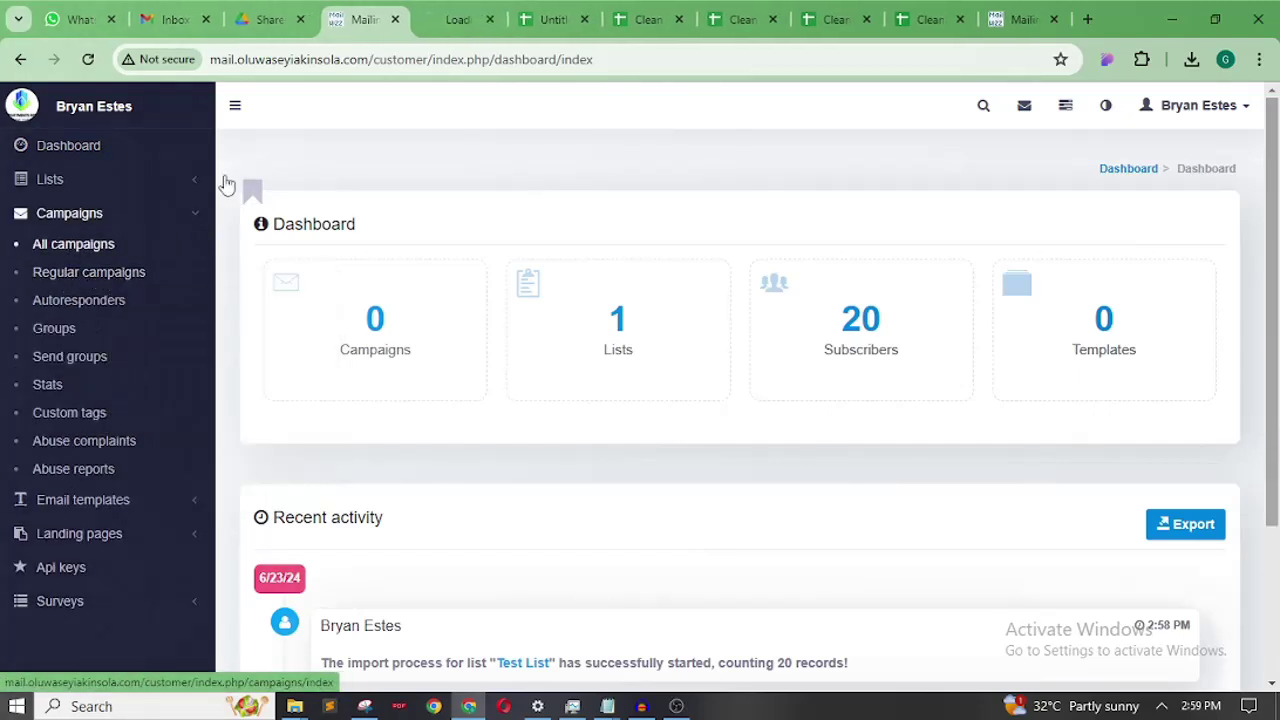
click(441, 13)
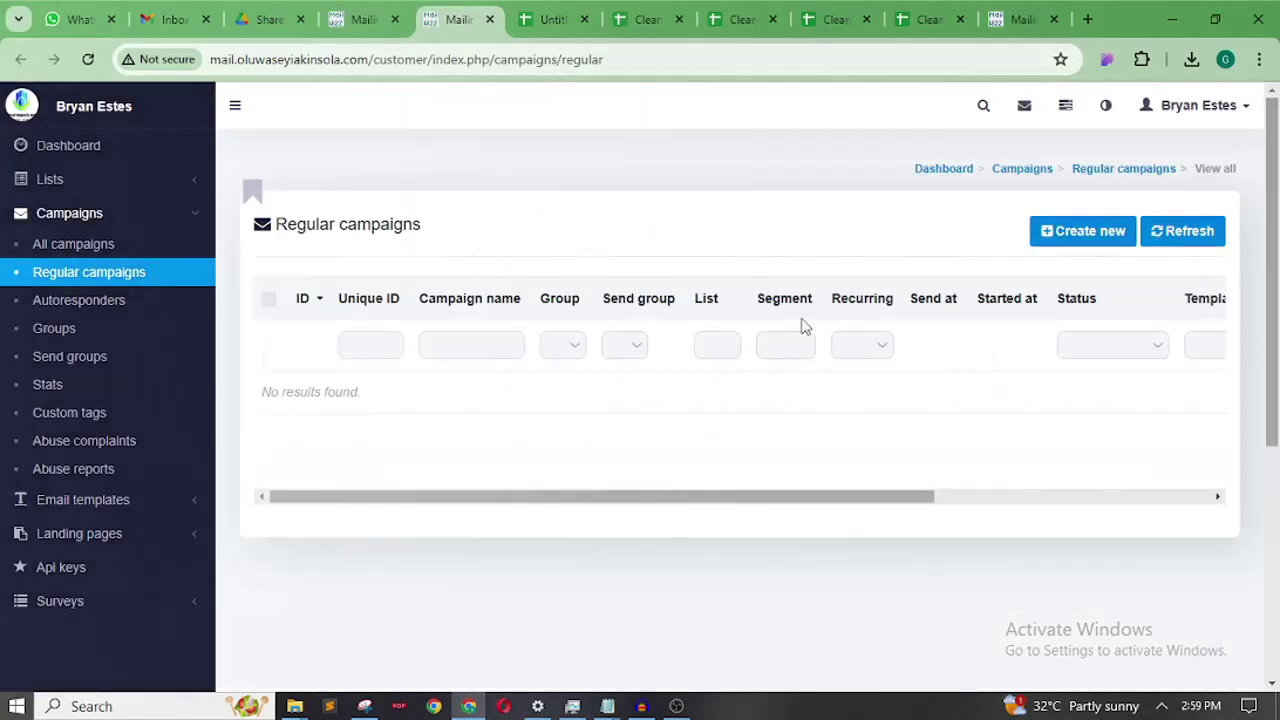
click(1084, 239)
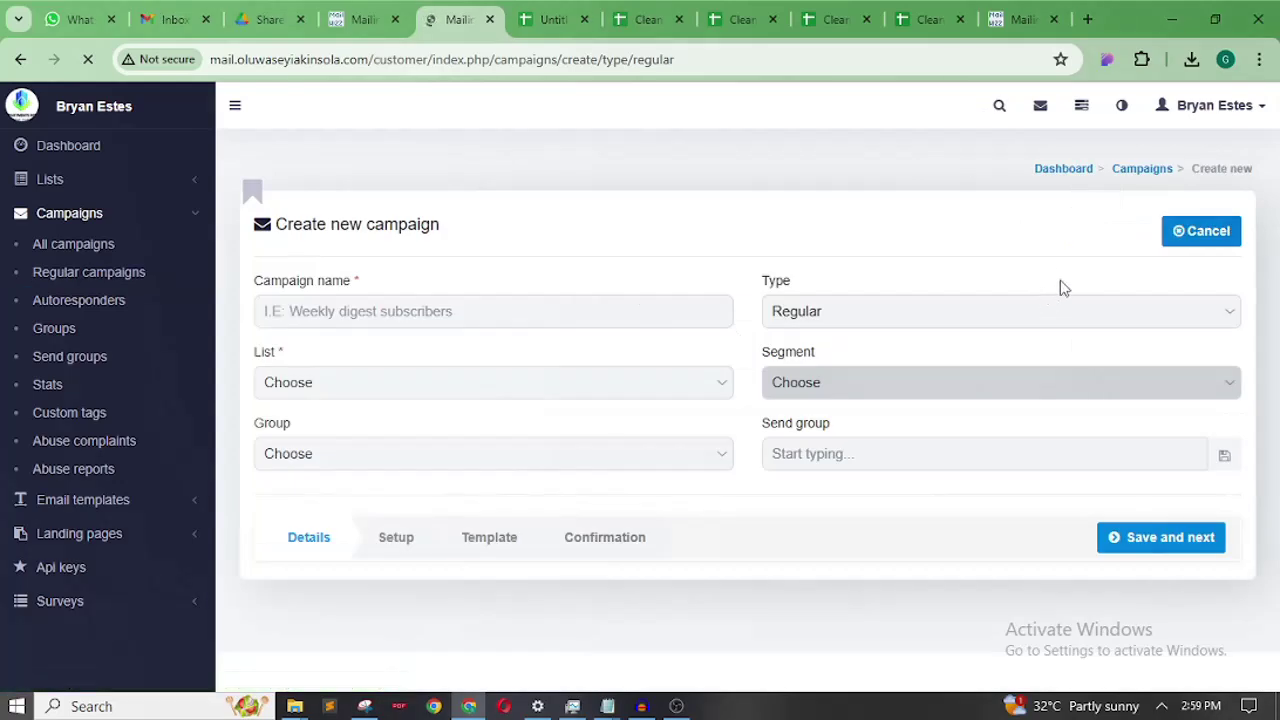
- Name the campaign Testing, choose Test List as its list, and save the details to continue to setup
click(416, 317)
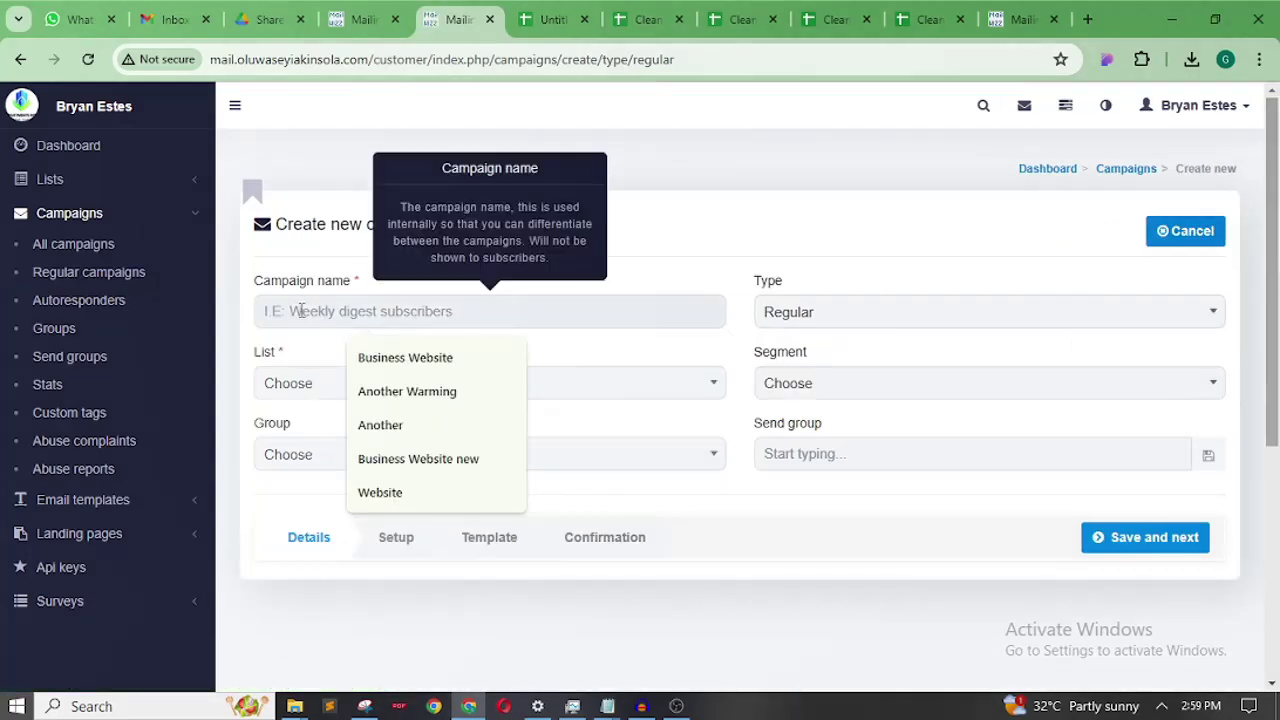
text(Testing)
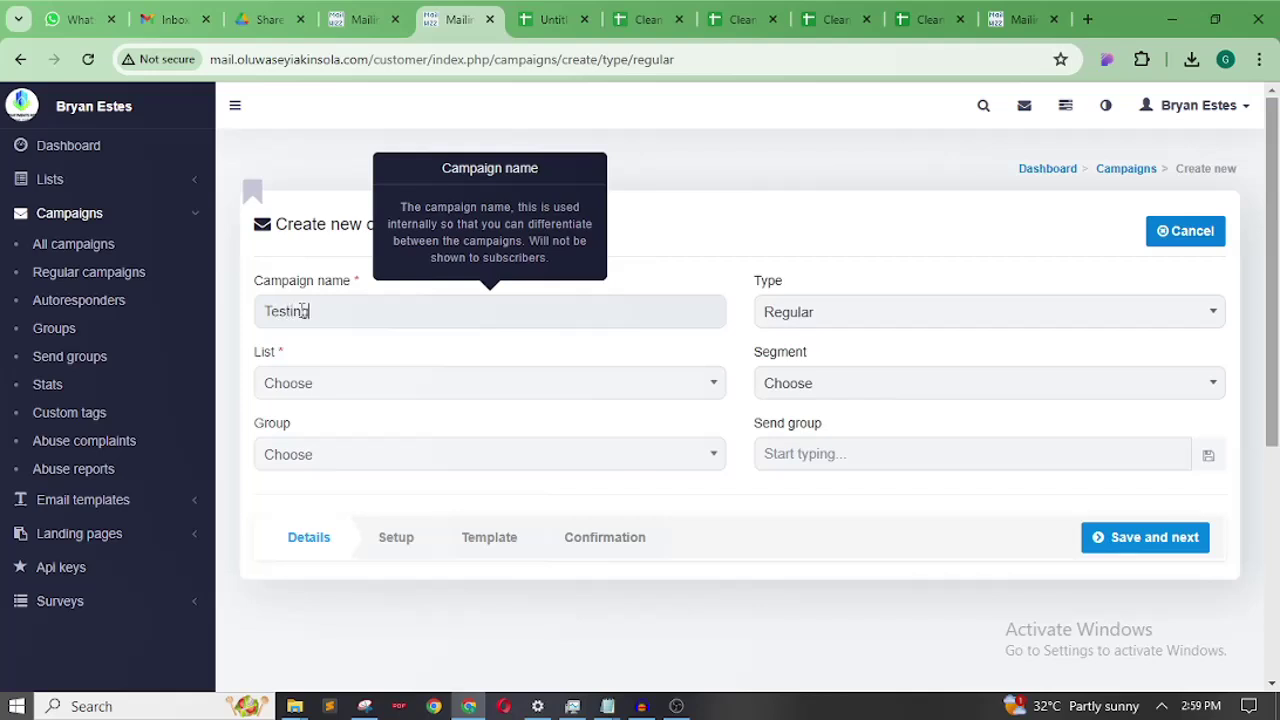
click(350, 388)
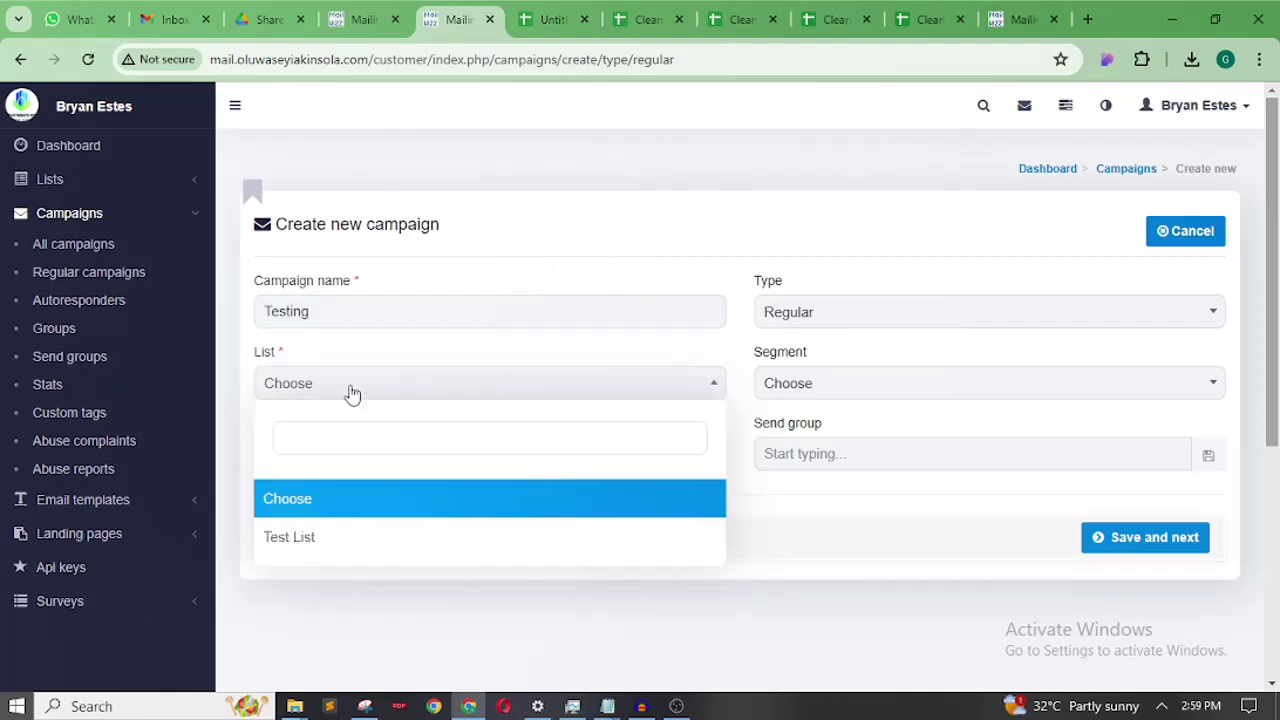
click(303, 551)
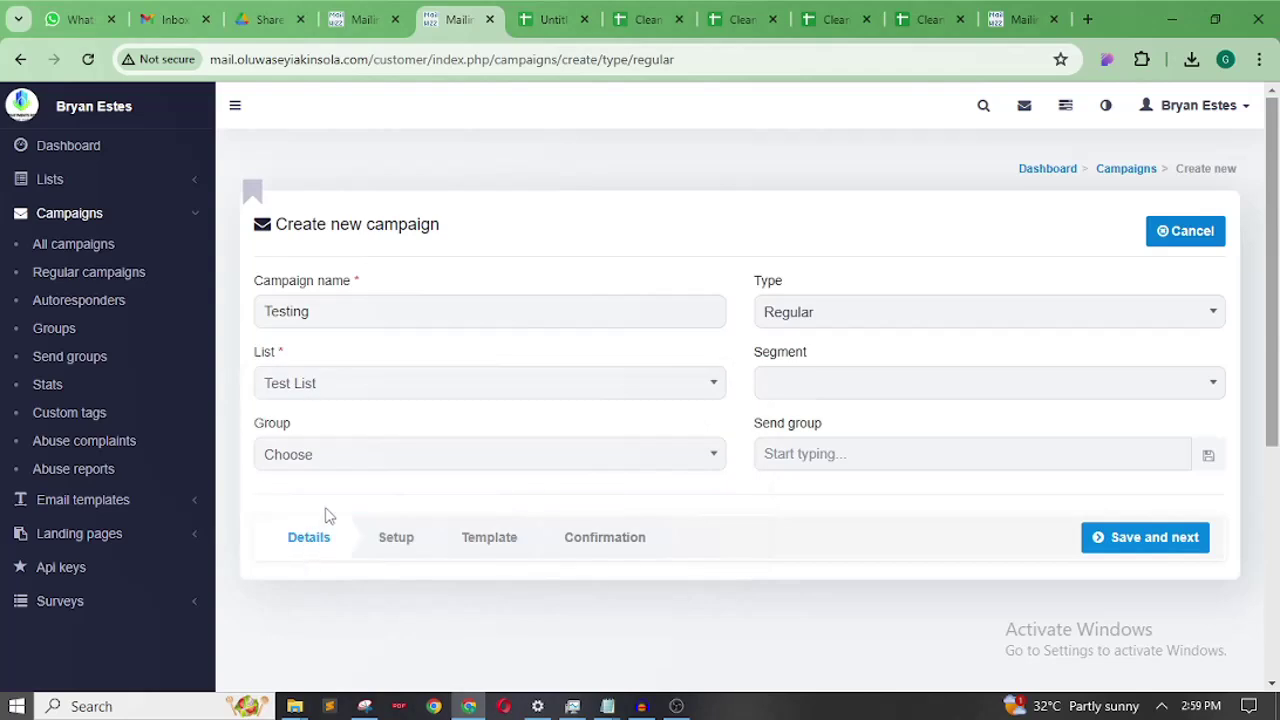
click(388, 460)
click(388, 460)
drag(1277, 207, 1277, 310)
click(1177, 389)
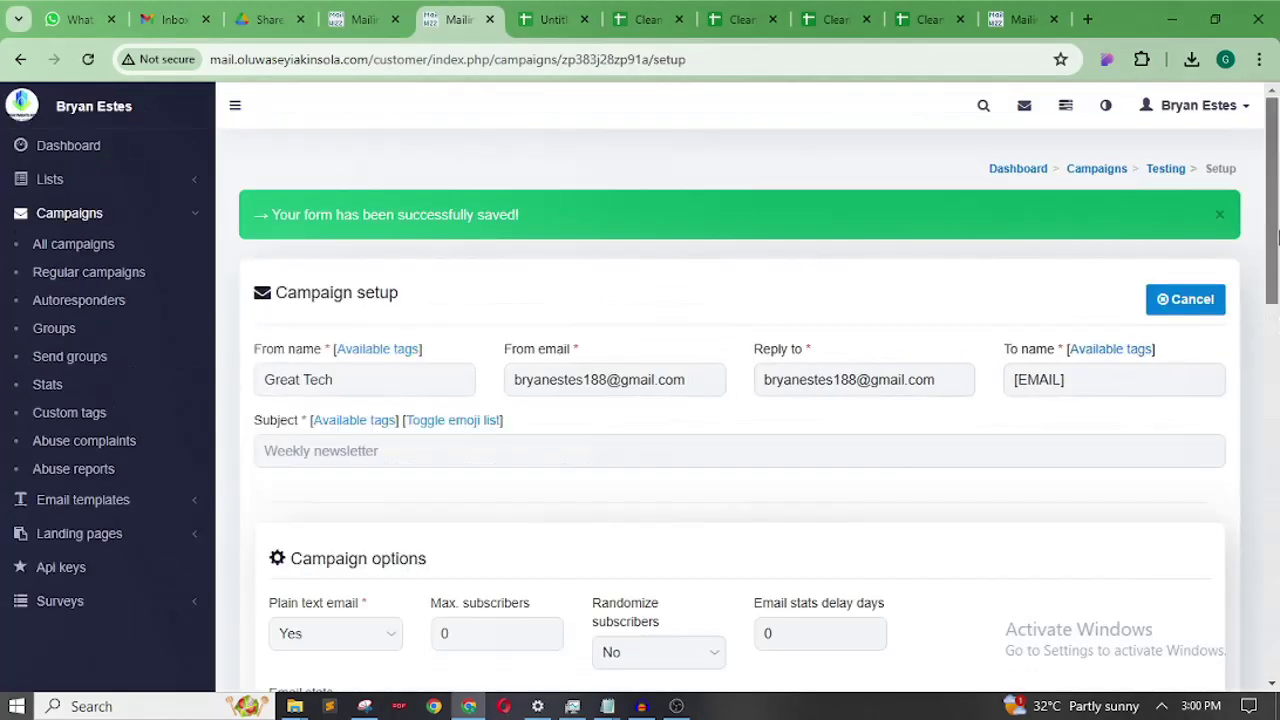
- Review the From name, From email and Reply to fields in the campaign setup
drag(1277, 235, 1275, 276)
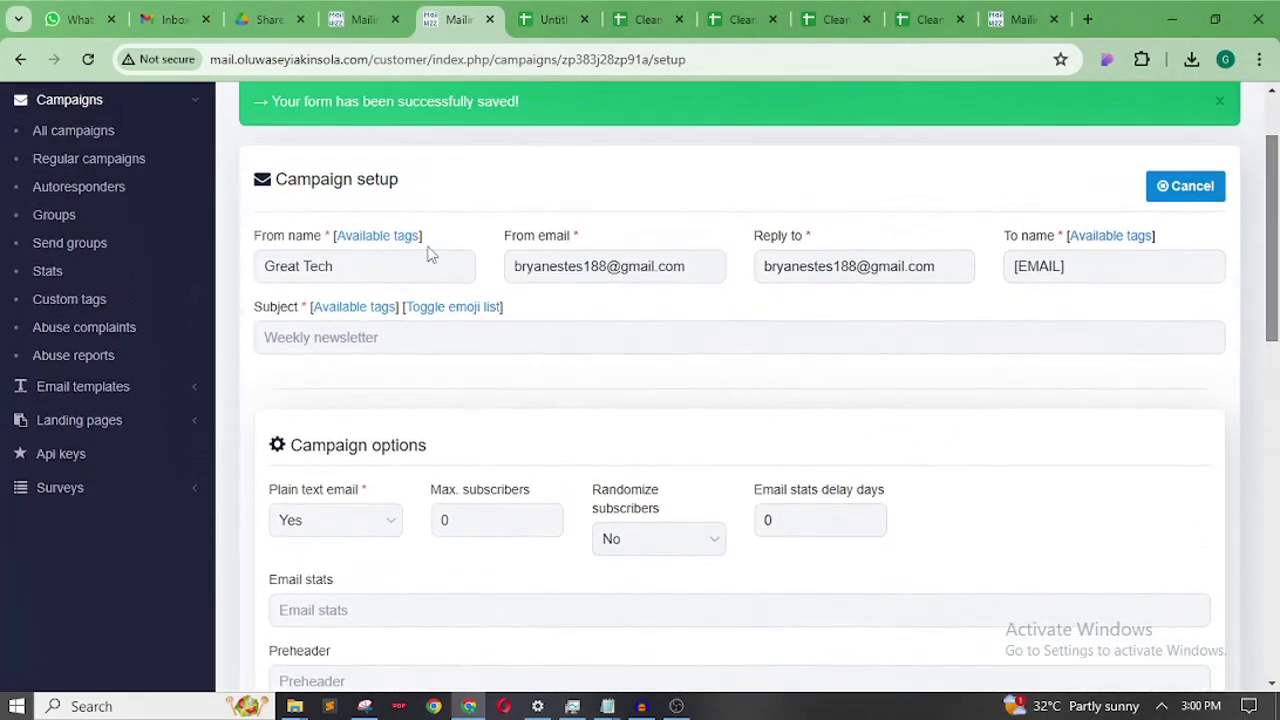
click(355, 266)
click(698, 275)
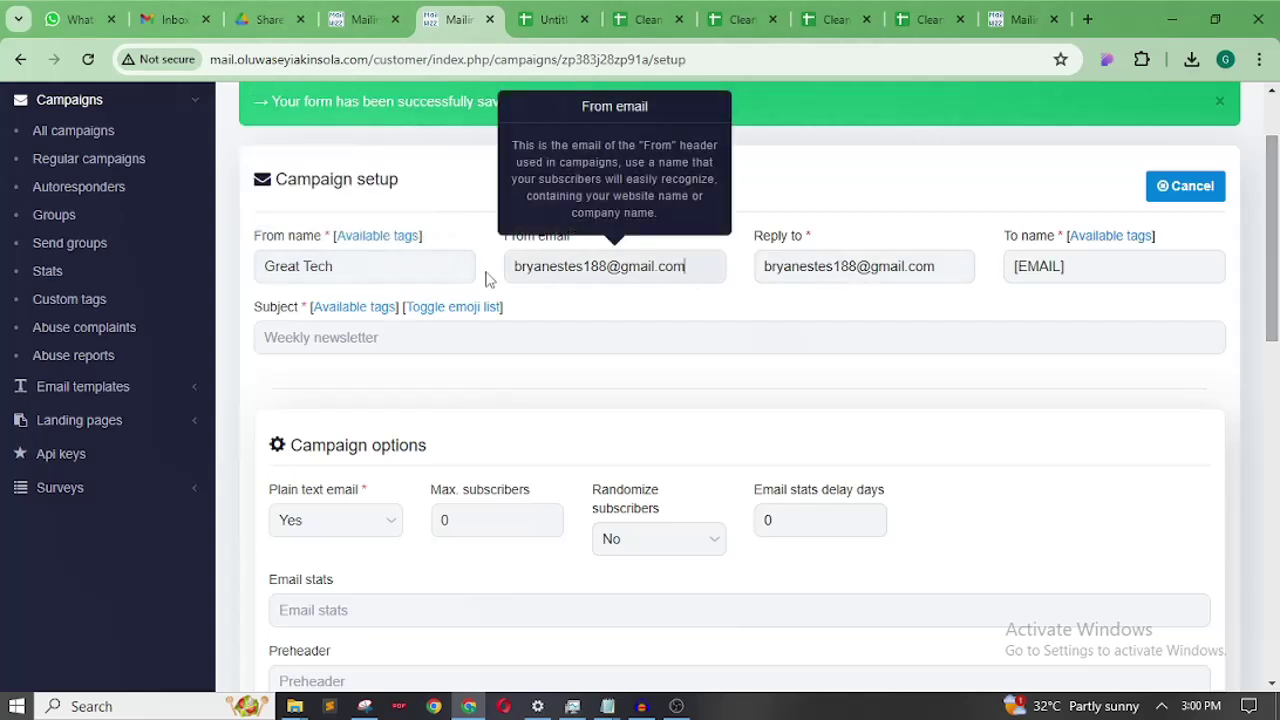
click(383, 266)
drag(383, 266, 232, 277)
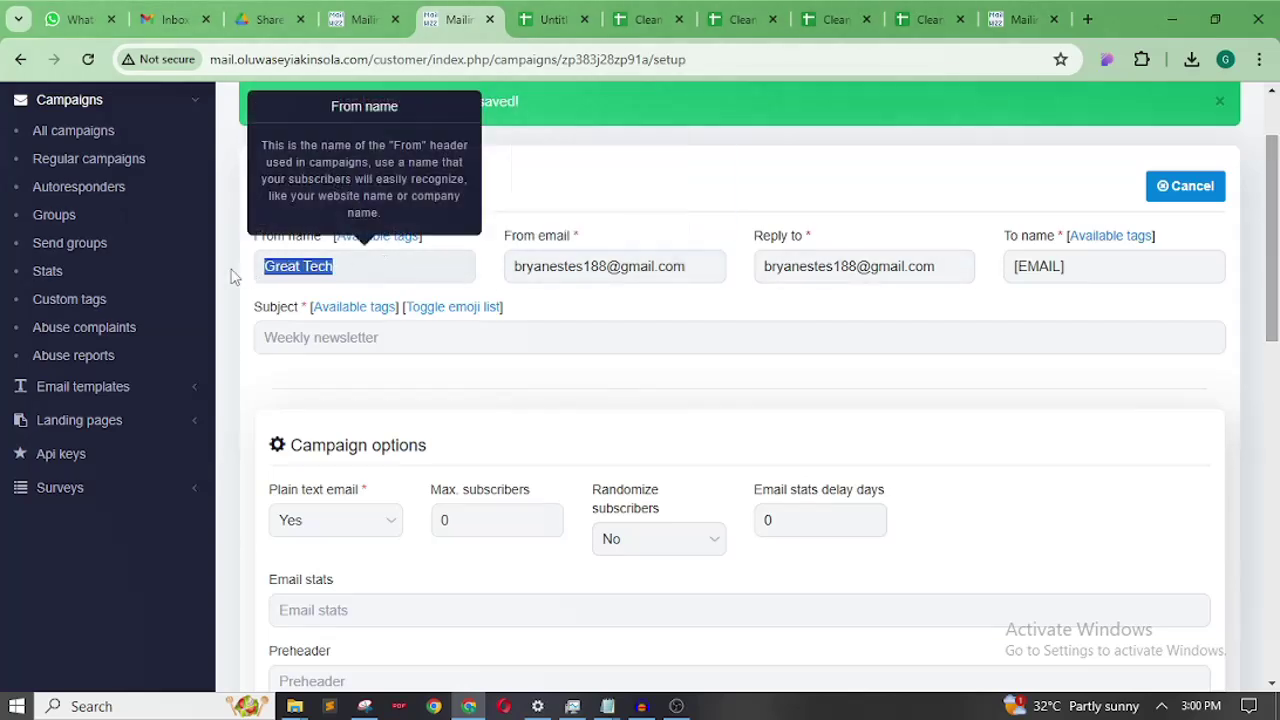
click(413, 269)
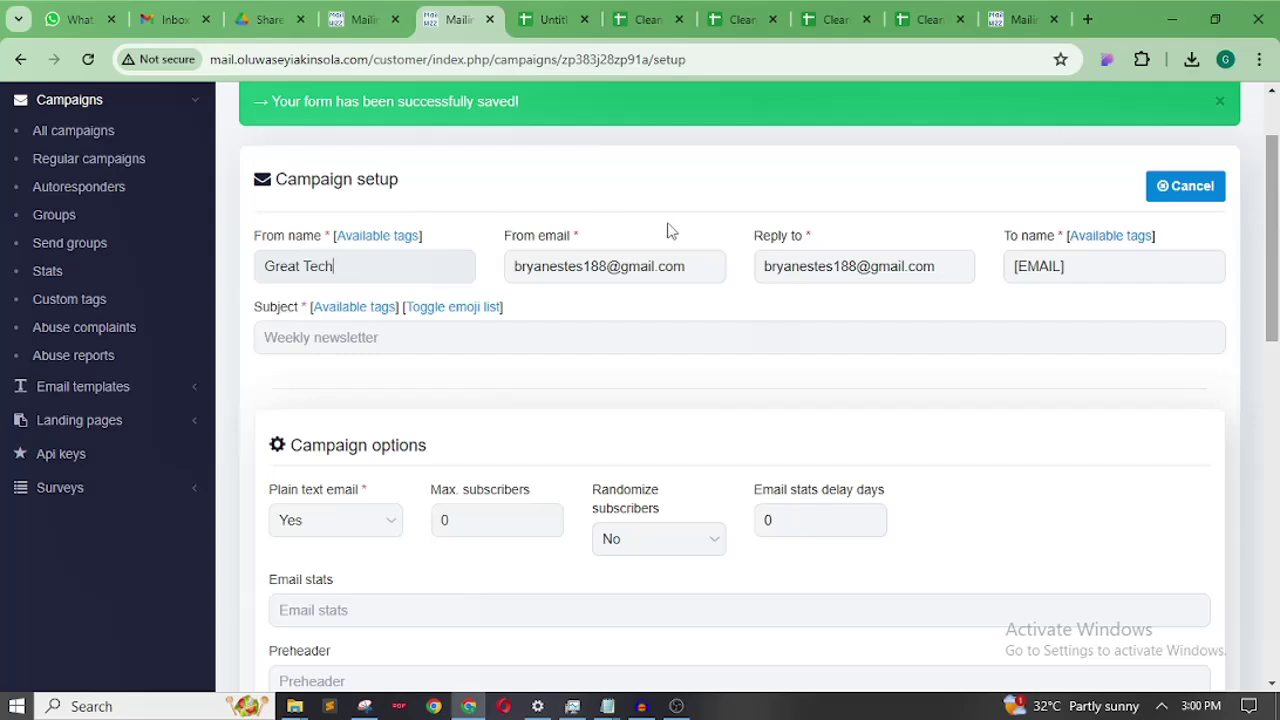
click(686, 265)
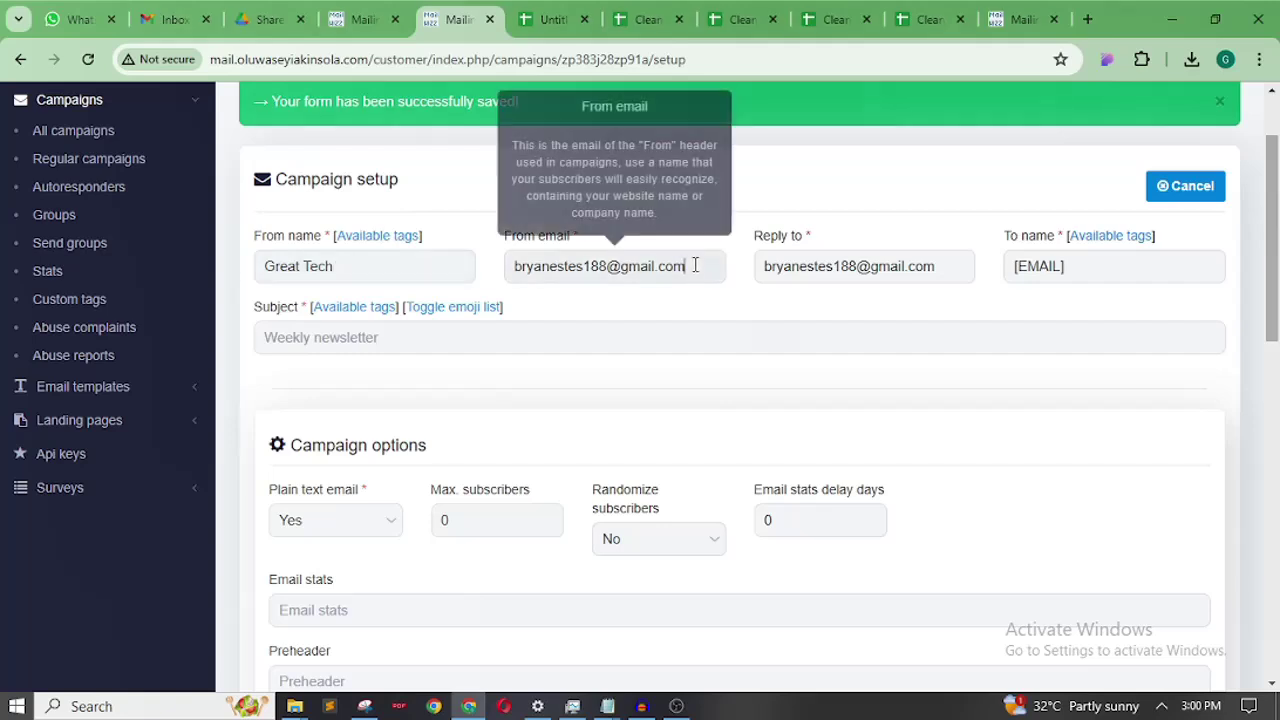
click(941, 266)
- Set the campaign subject to "I can Build Your Business Website for just 100$ in 3 days" and save the setup
drag(1269, 242, 1273, 261)
click(515, 303)
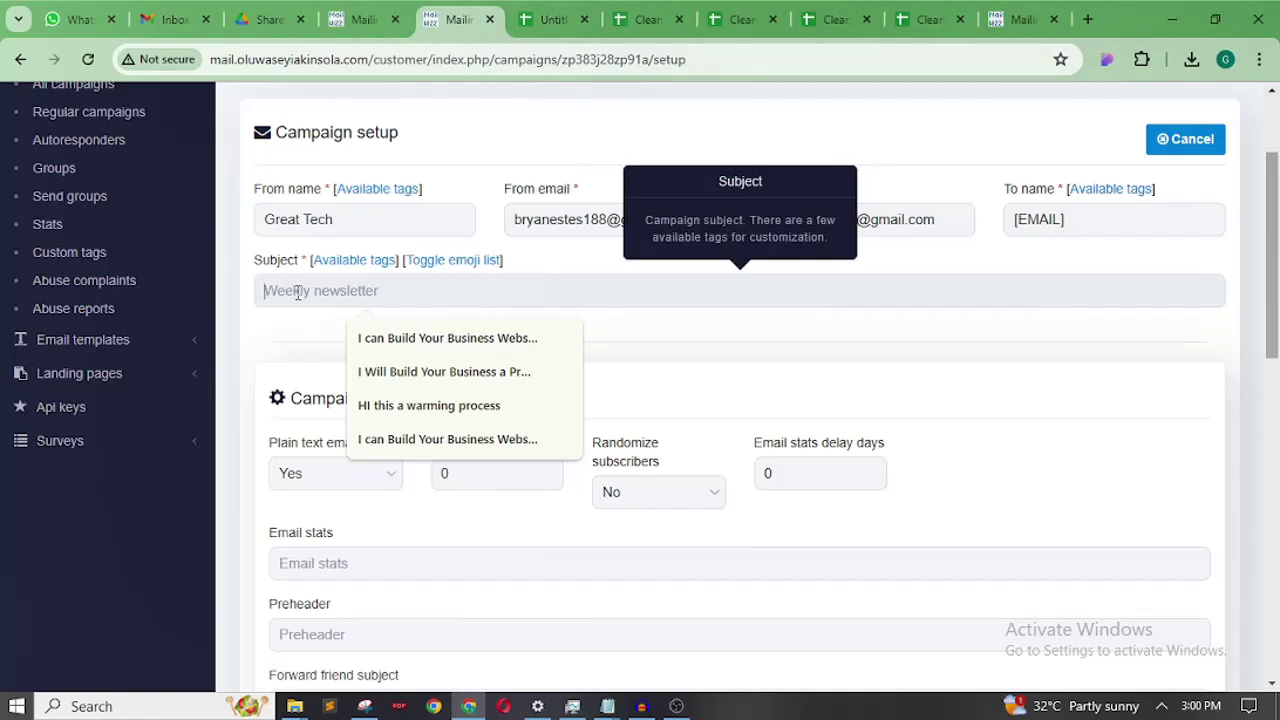
click(434, 346)
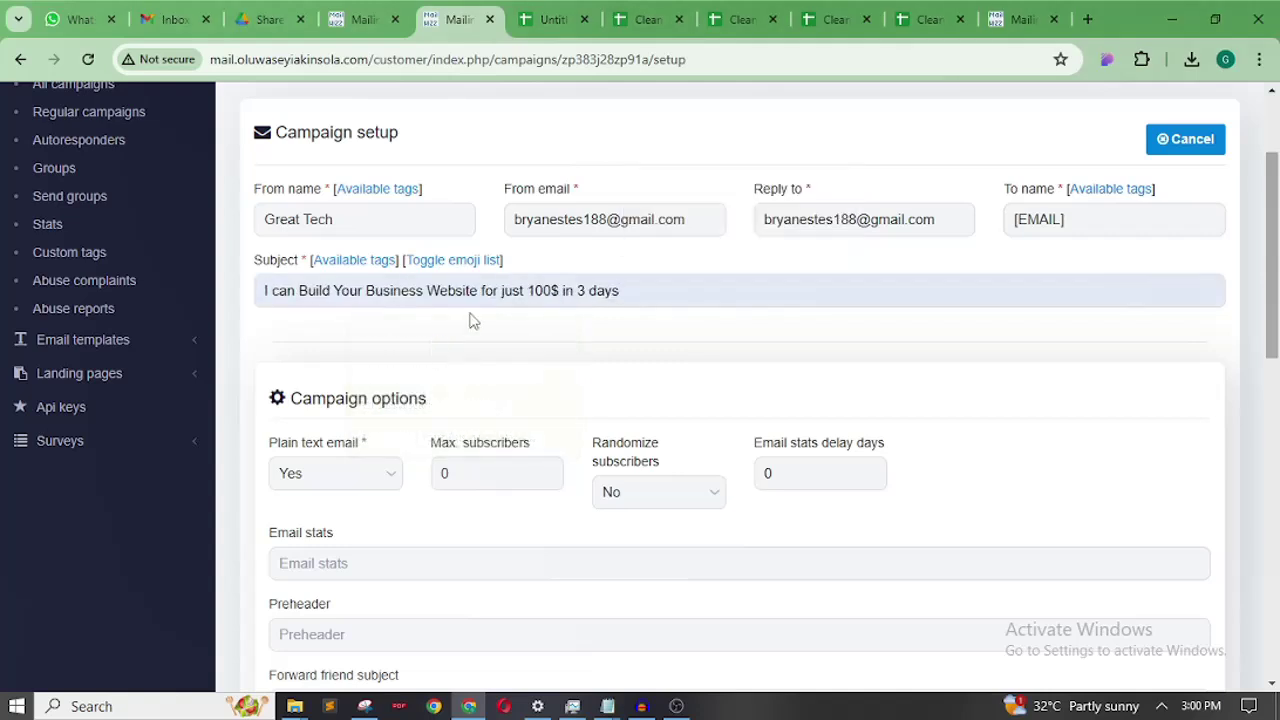
click(664, 296)
key(BackSpace)
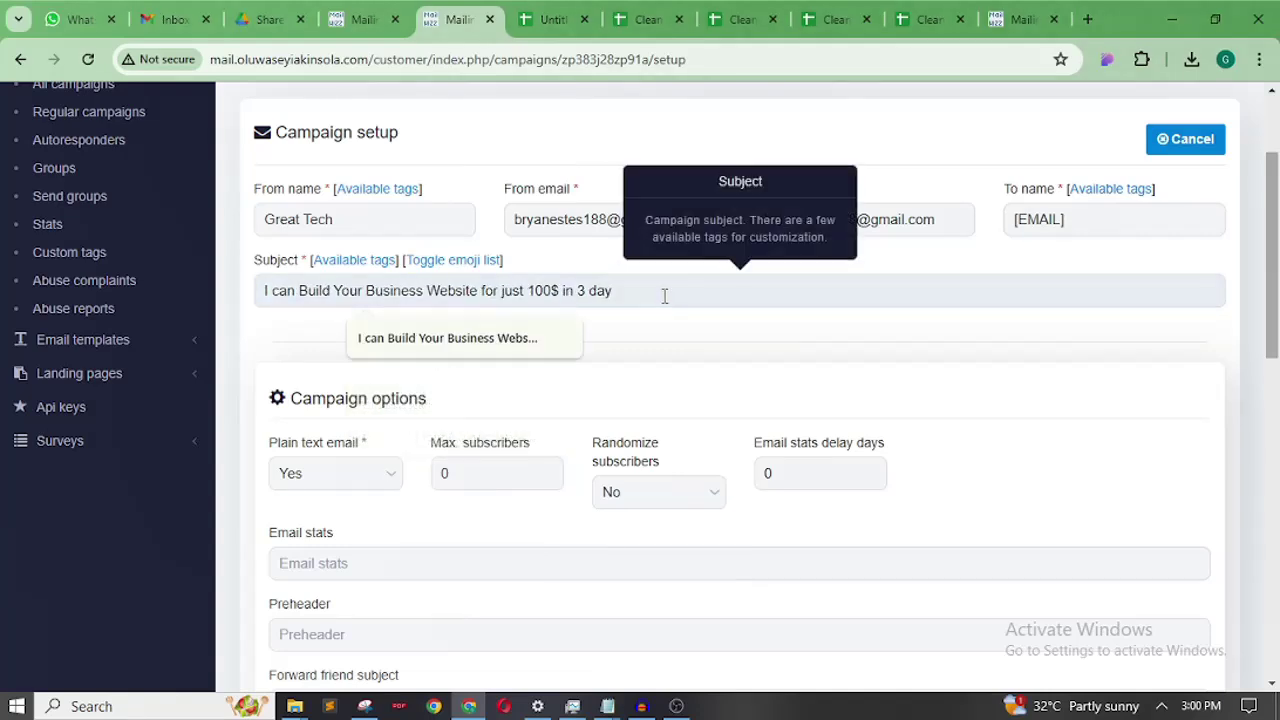
text(s)
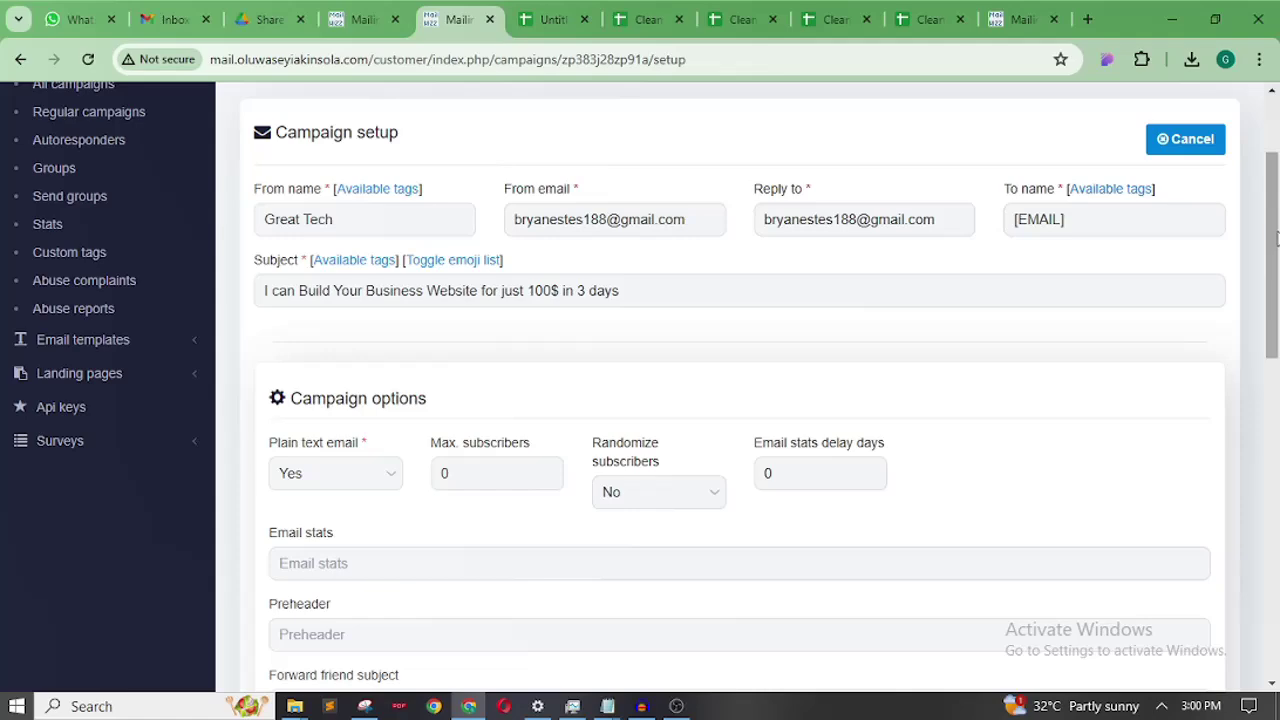
drag(1275, 237, 1275, 508)
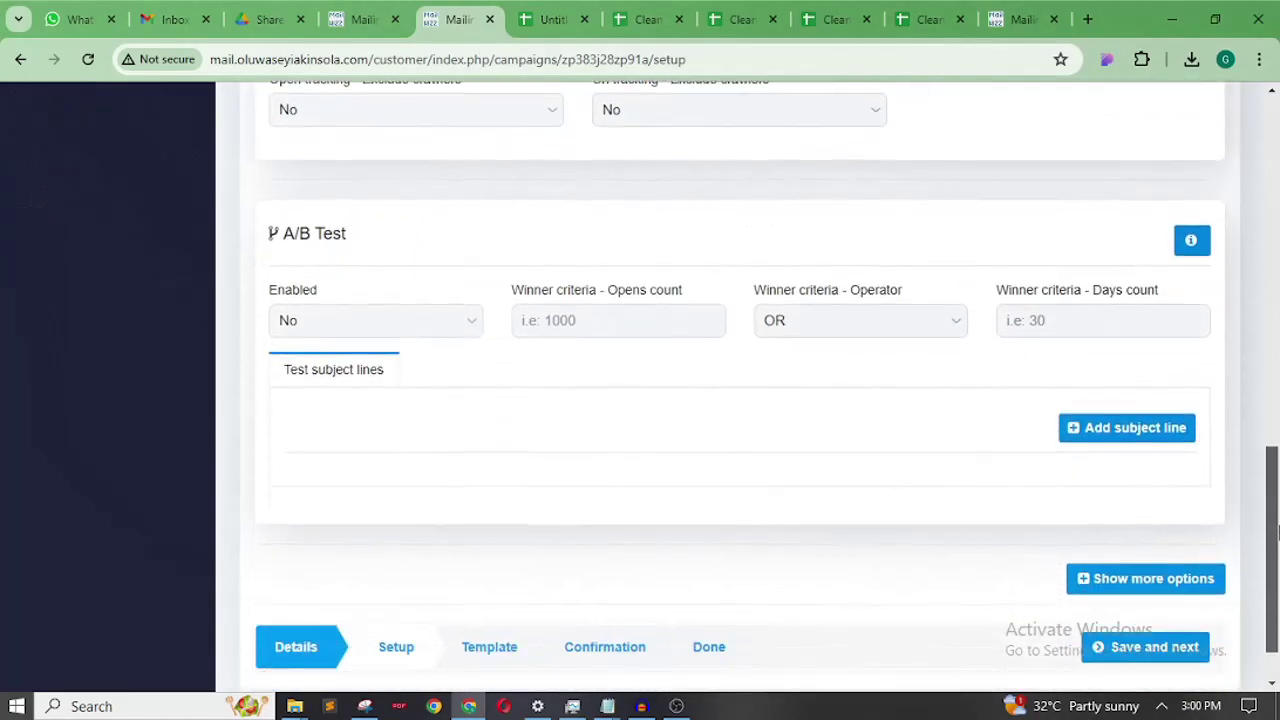
click(1164, 651)
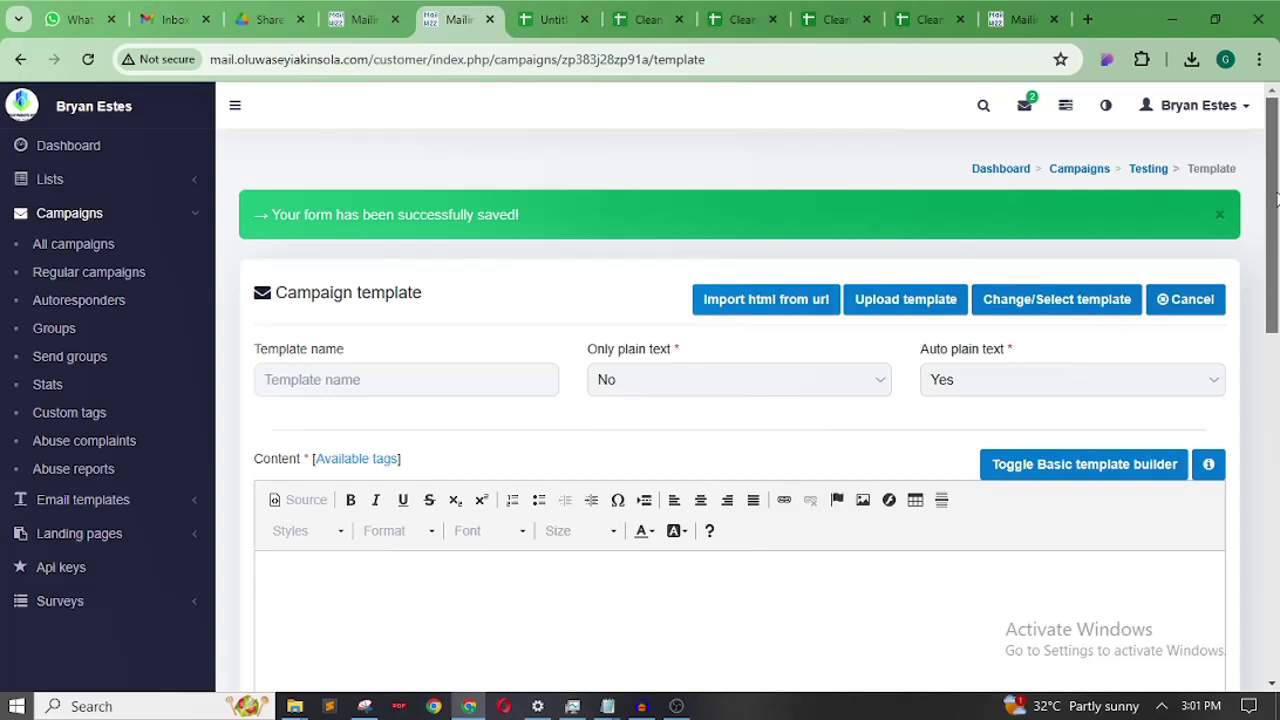
- Begin the campaign template's email content with the greeting "Hi,"
scroll(1275, 200, down, 3)
click(412, 281)
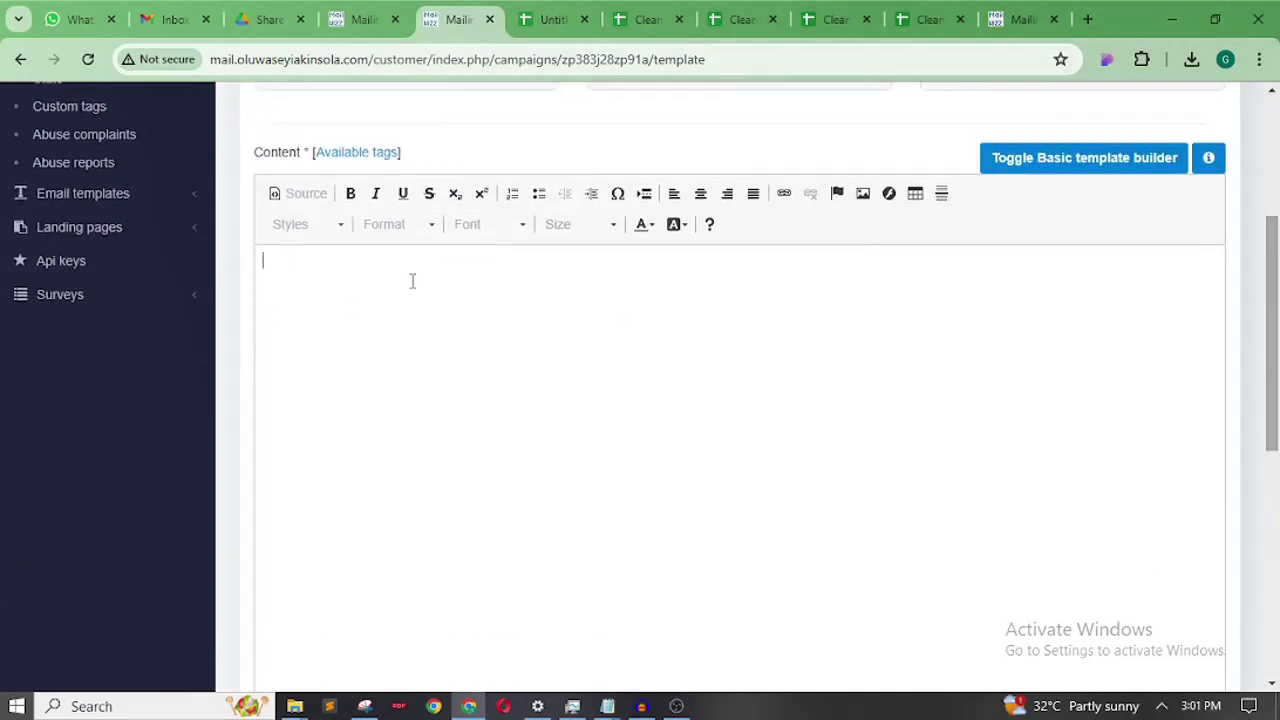
text(Hi,)
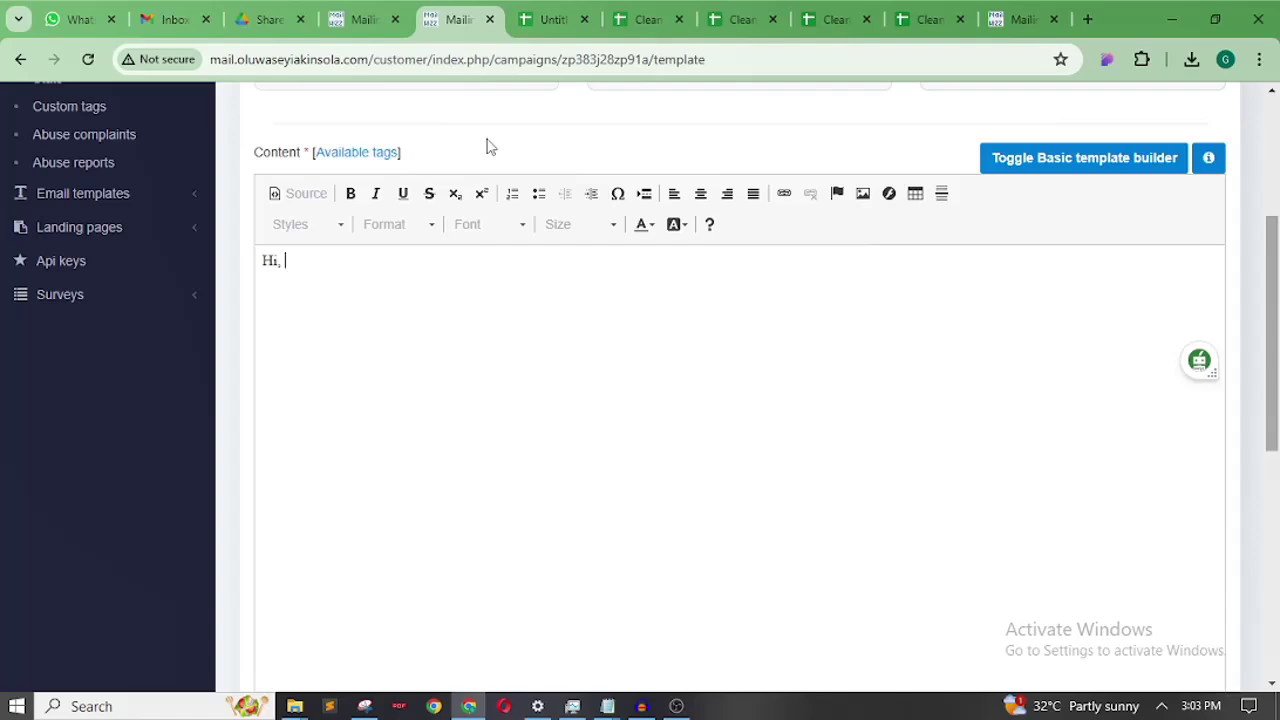
- Look through the subscriber email spreadsheet and the Clean Leads 1, 2, 7 and 8 spreadsheets to compare their available lead data
click(550, 24)
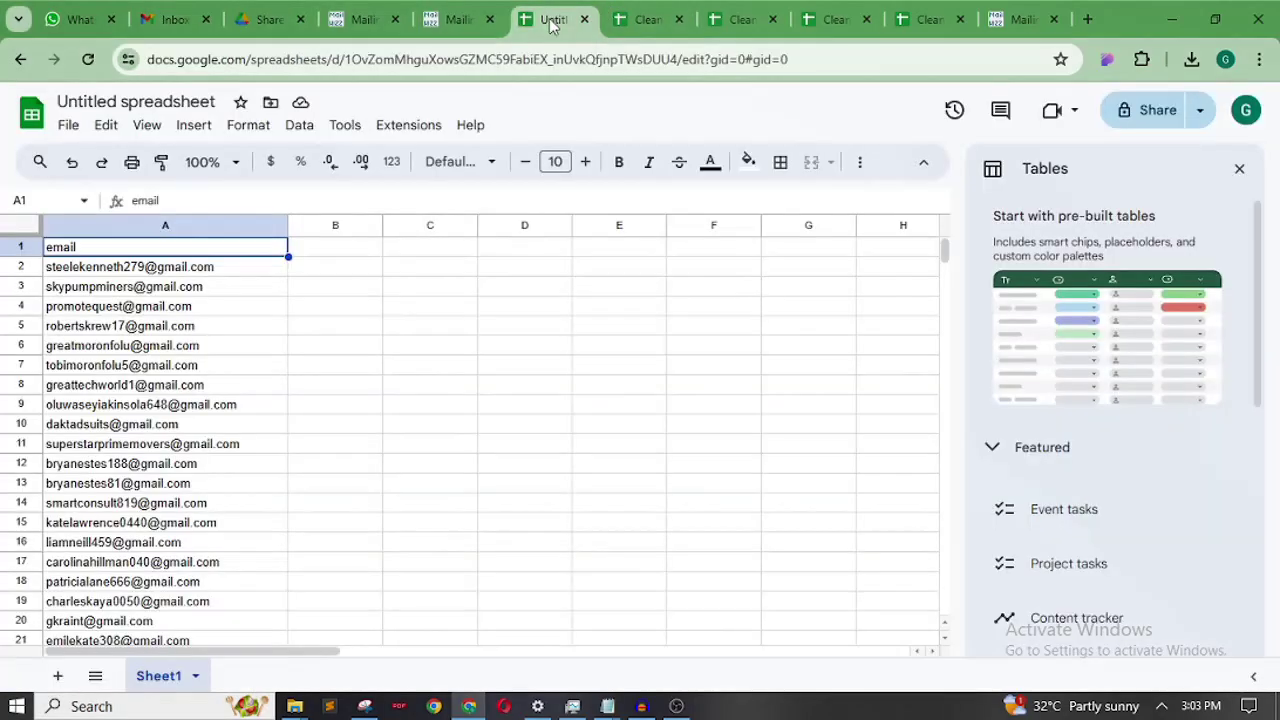
click(647, 20)
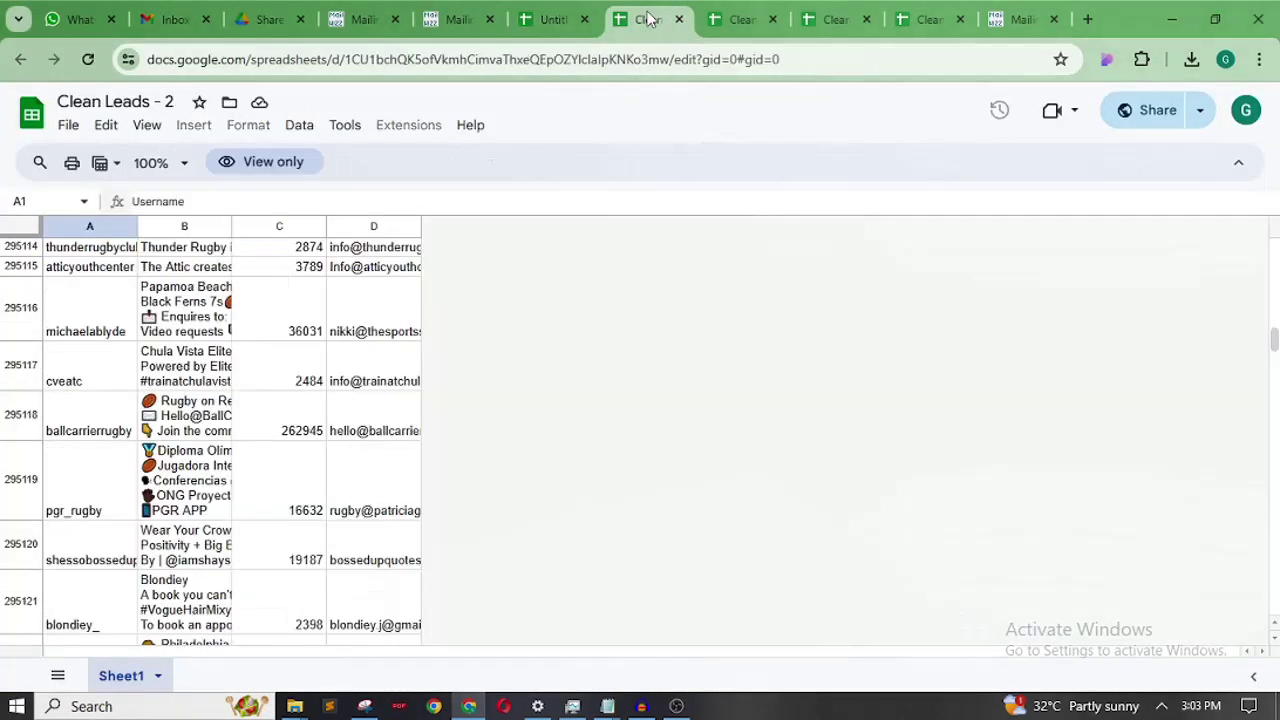
click(737, 22)
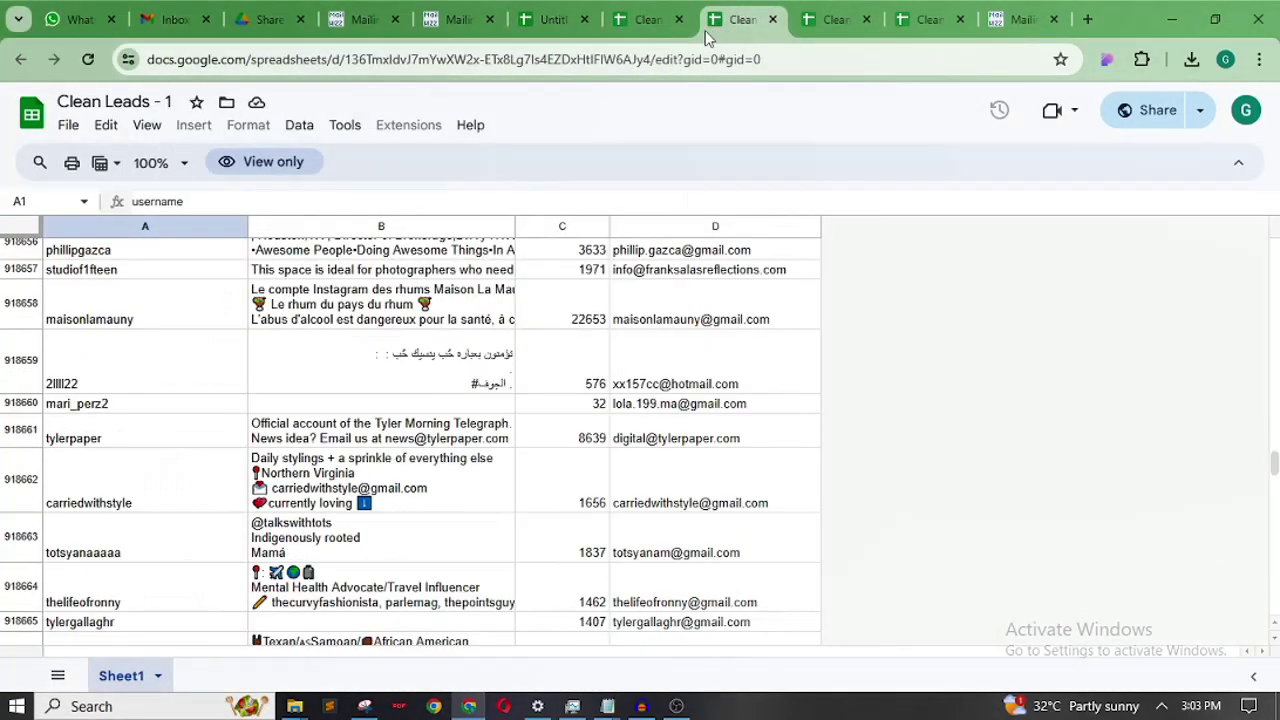
click(878, 20)
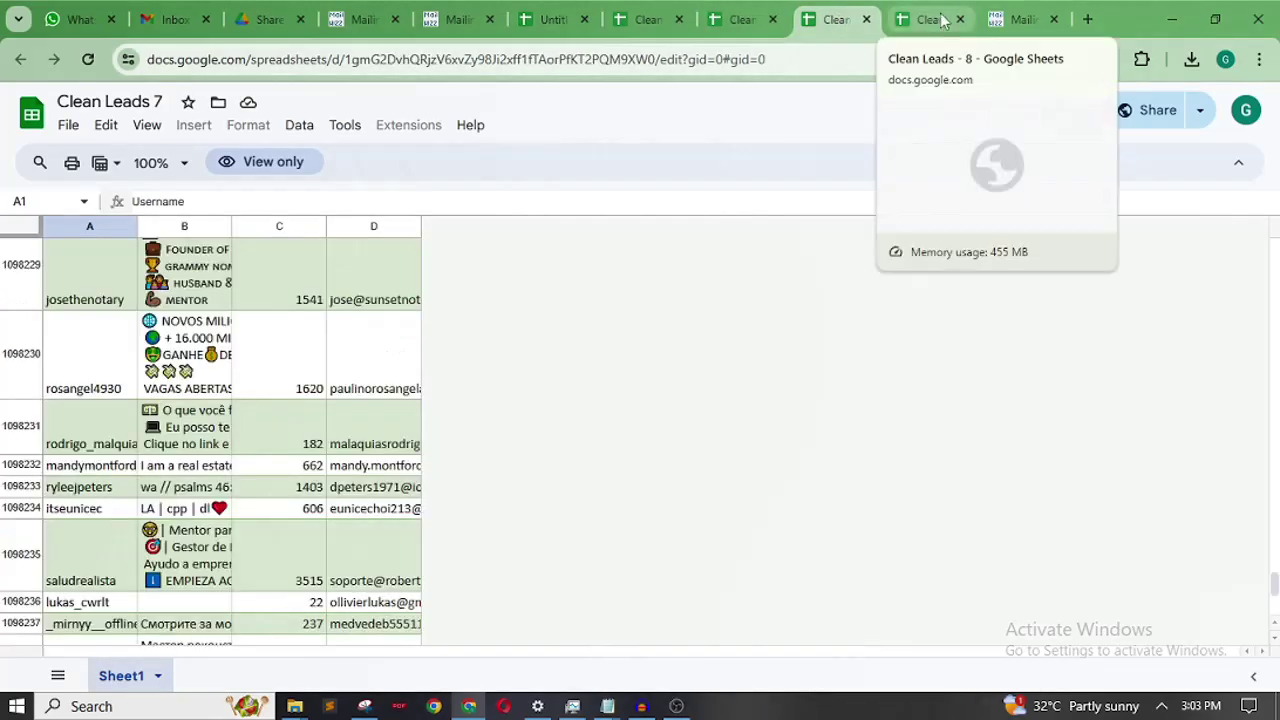
click(943, 20)
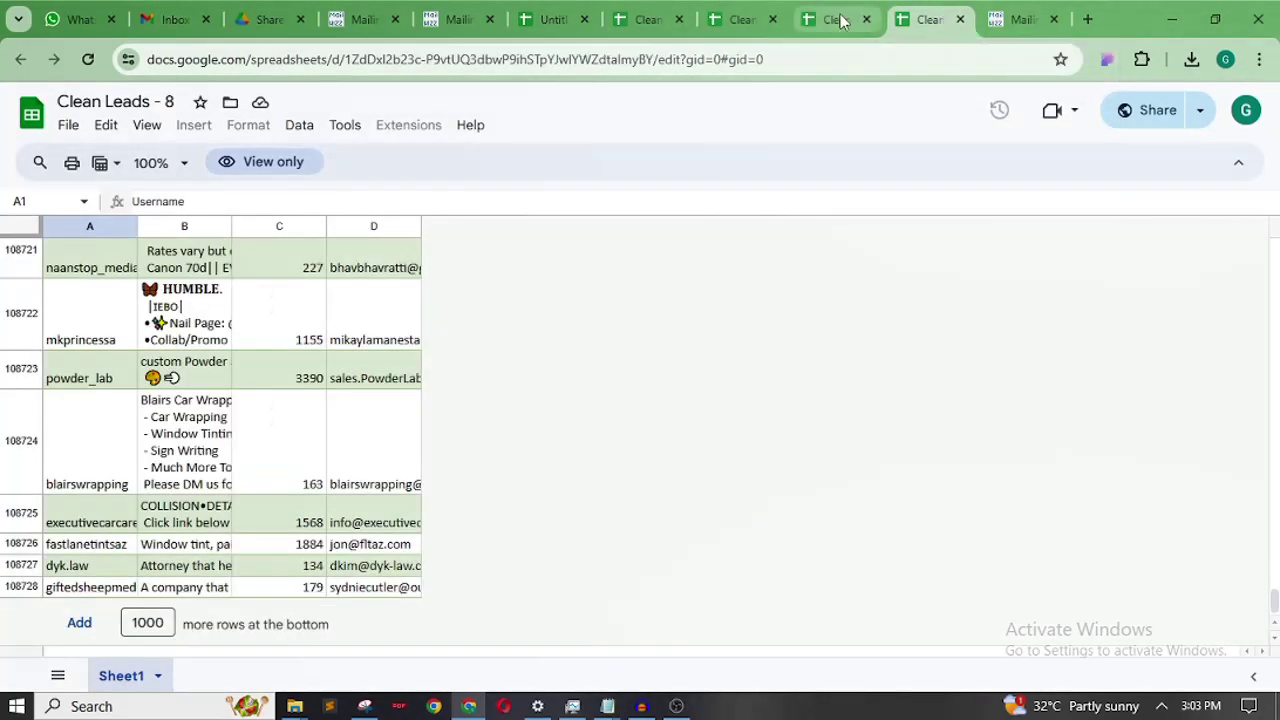
click(840, 20)
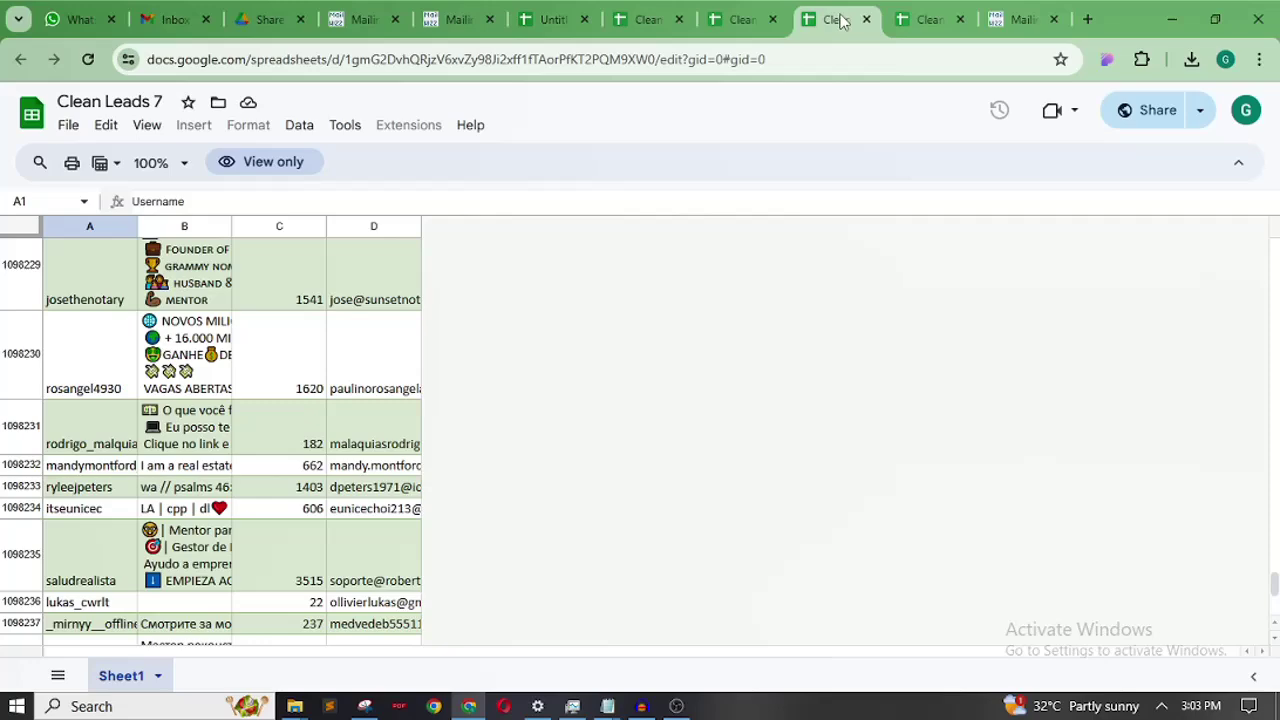
click(930, 22)
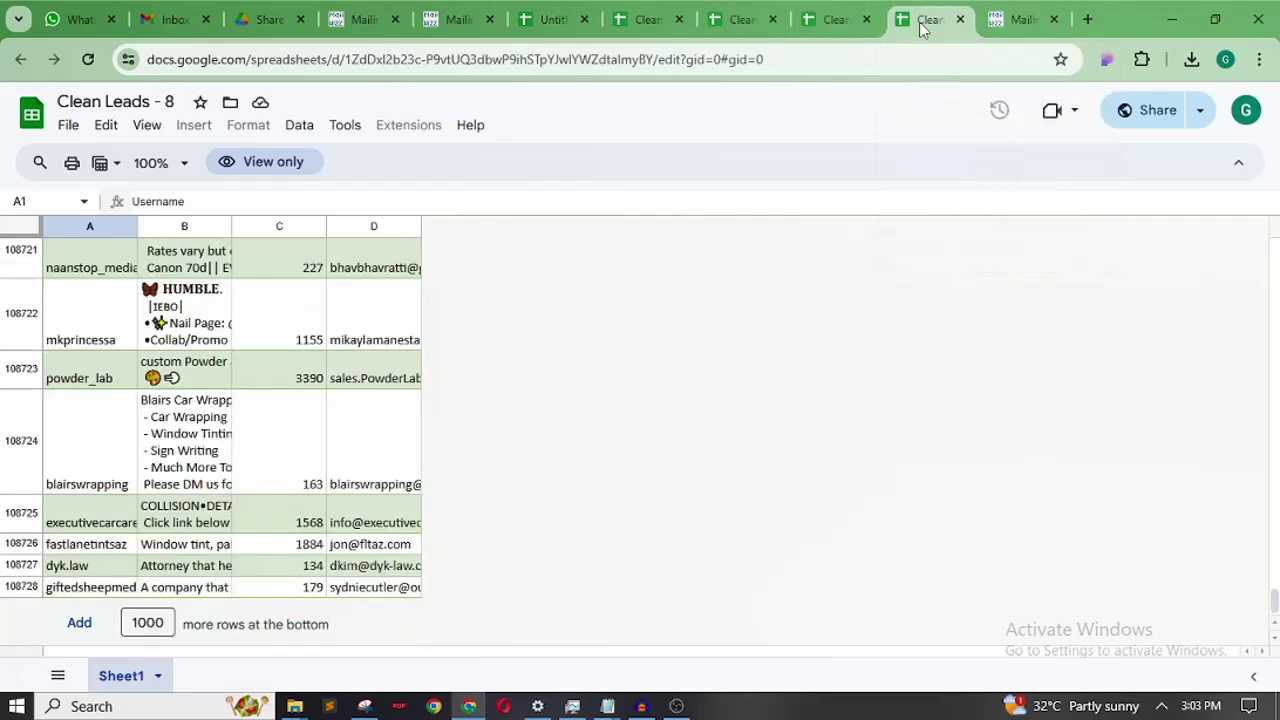
click(820, 28)
click(715, 25)
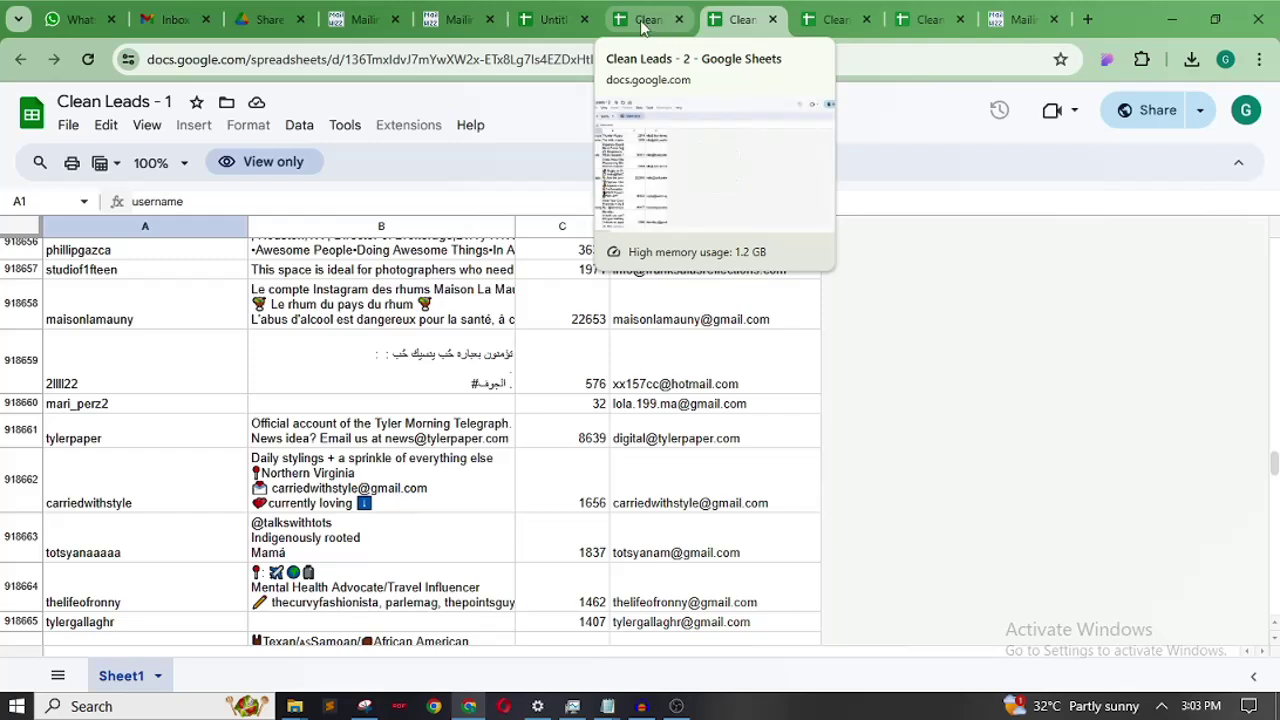
click(440, 28)
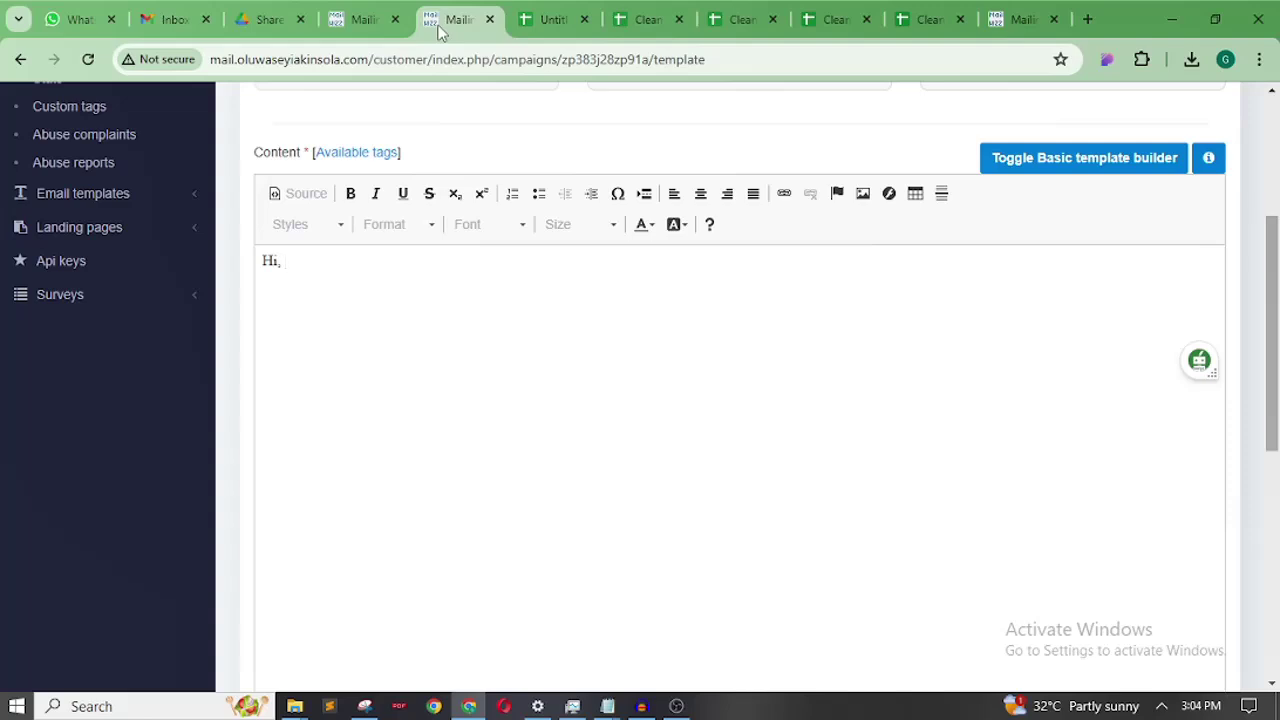
click(740, 19)
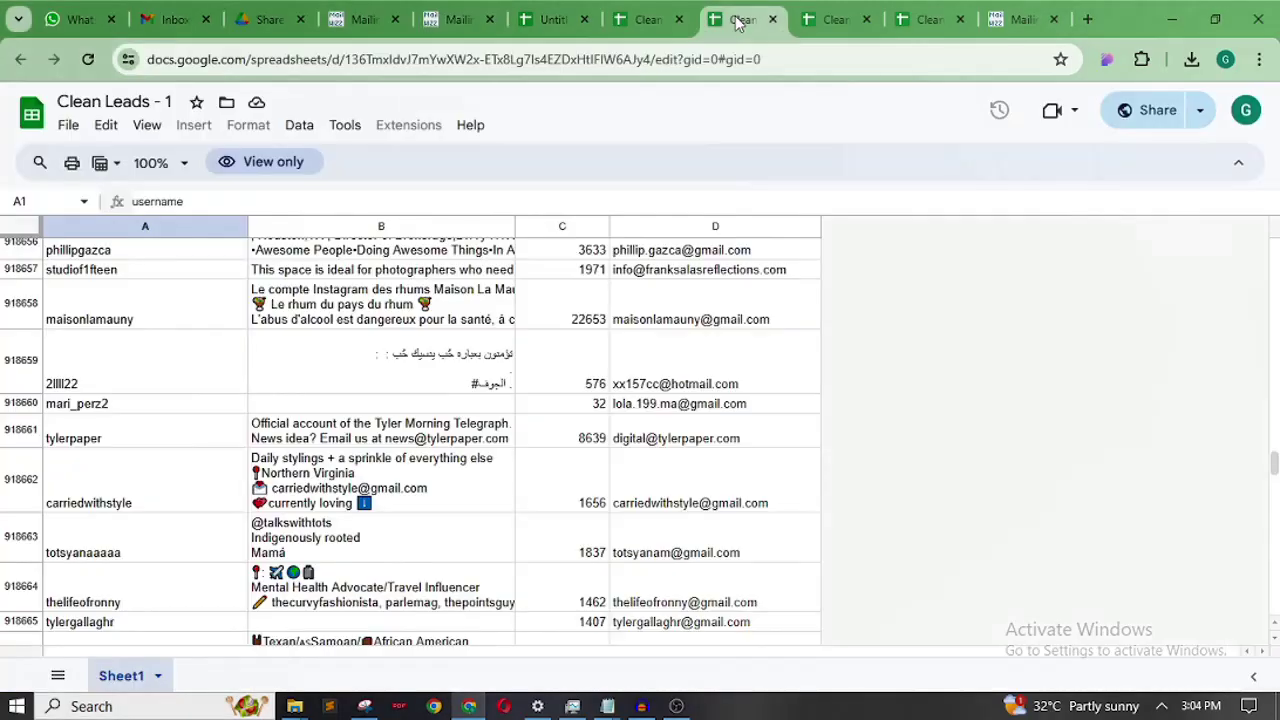
click(830, 26)
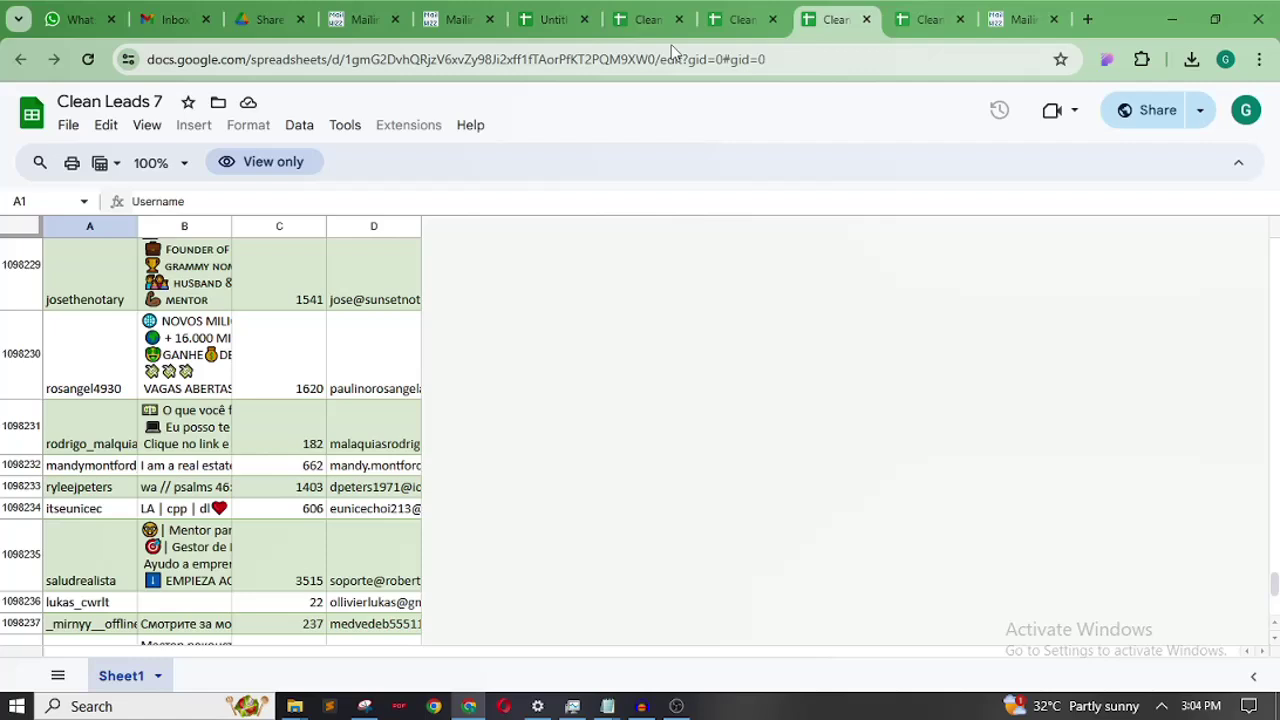
- Add the closing paragraph "If you wish not to receive any mail from us again, kindly click the unsubscribe link below. Thanks."
click(460, 28)
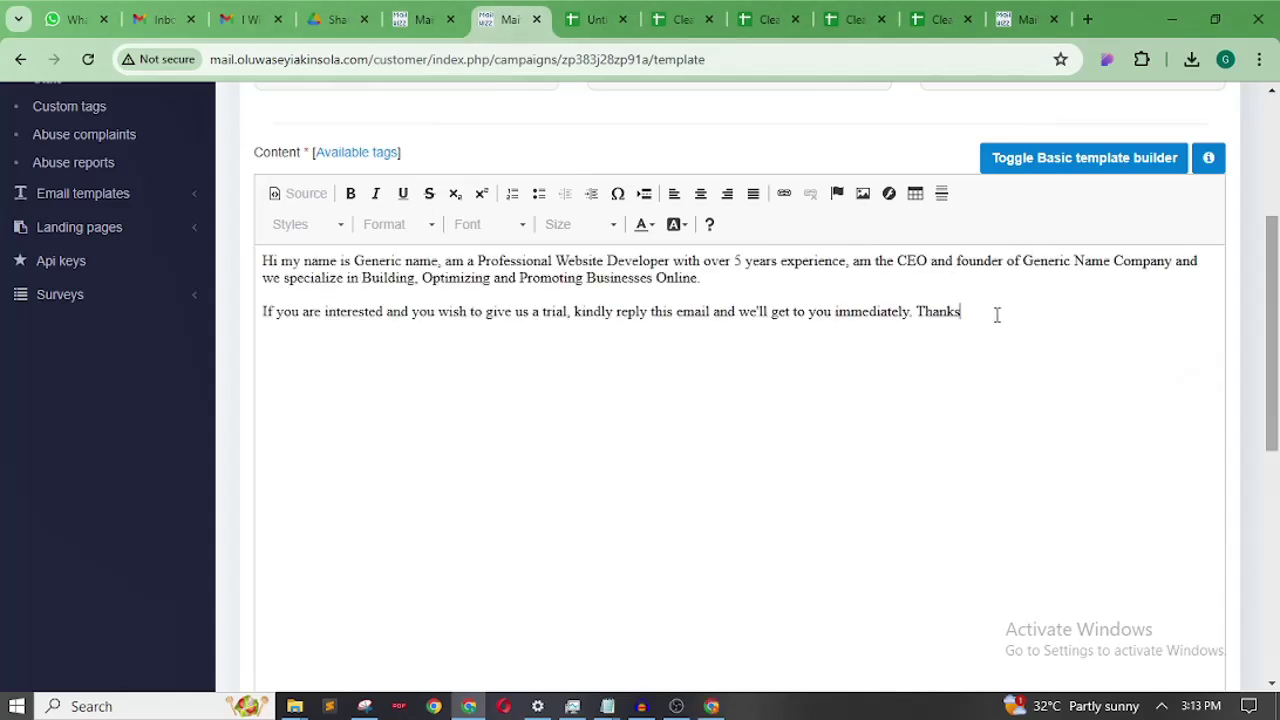
key(Return)
key(Return)
text(If you wish not to receive any mail from us again, kindly click the unsubscribe link below. Thanks.)
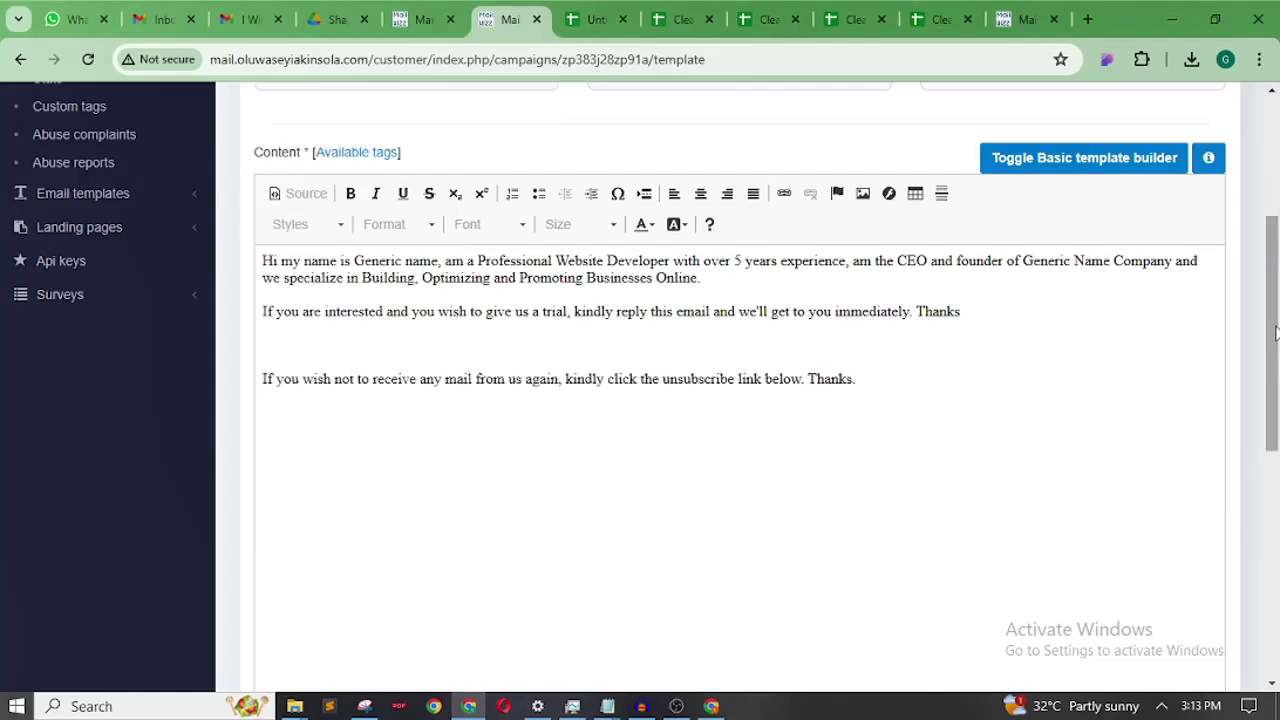
- Try to save the campaign template and continue to the confirmation stage
drag(1273, 336, 1270, 563)
scroll(1277, 207, down, 1)
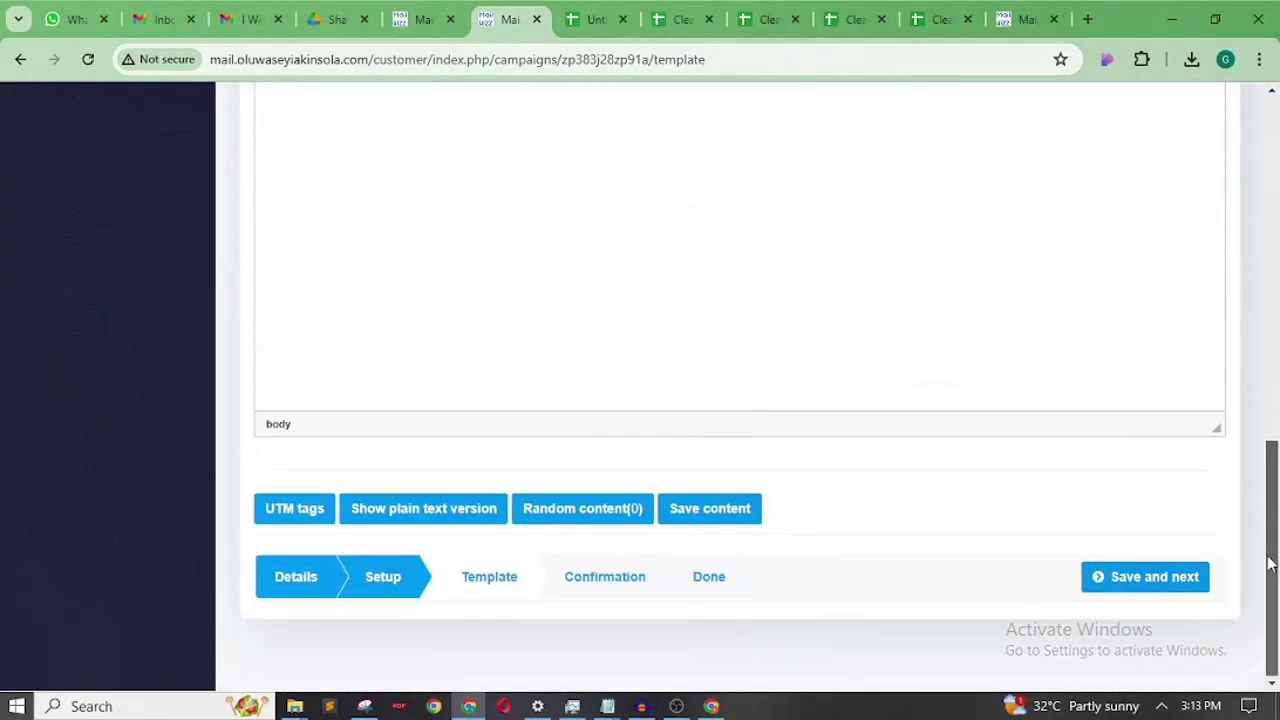
click(1138, 578)
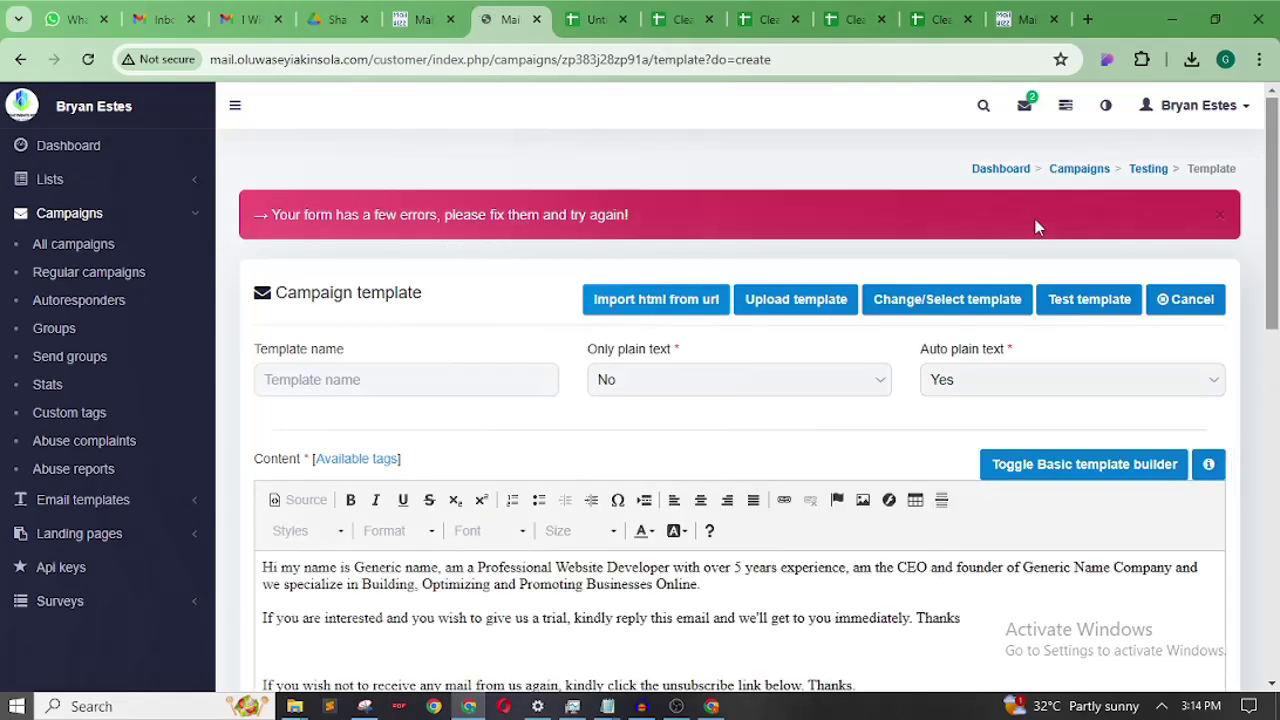
- Examine the required-tags error beneath the template content and dismiss the form error banner
drag(1275, 182, 1276, 540)
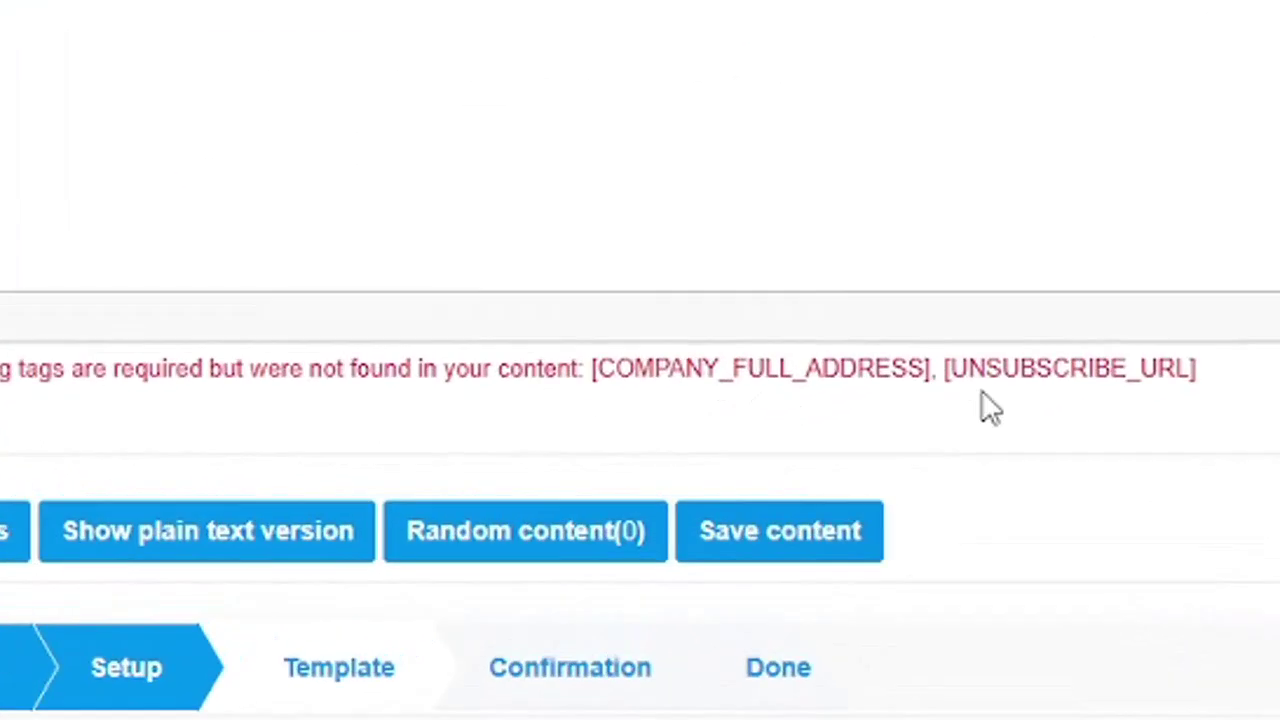
drag(821, 369, 705, 369)
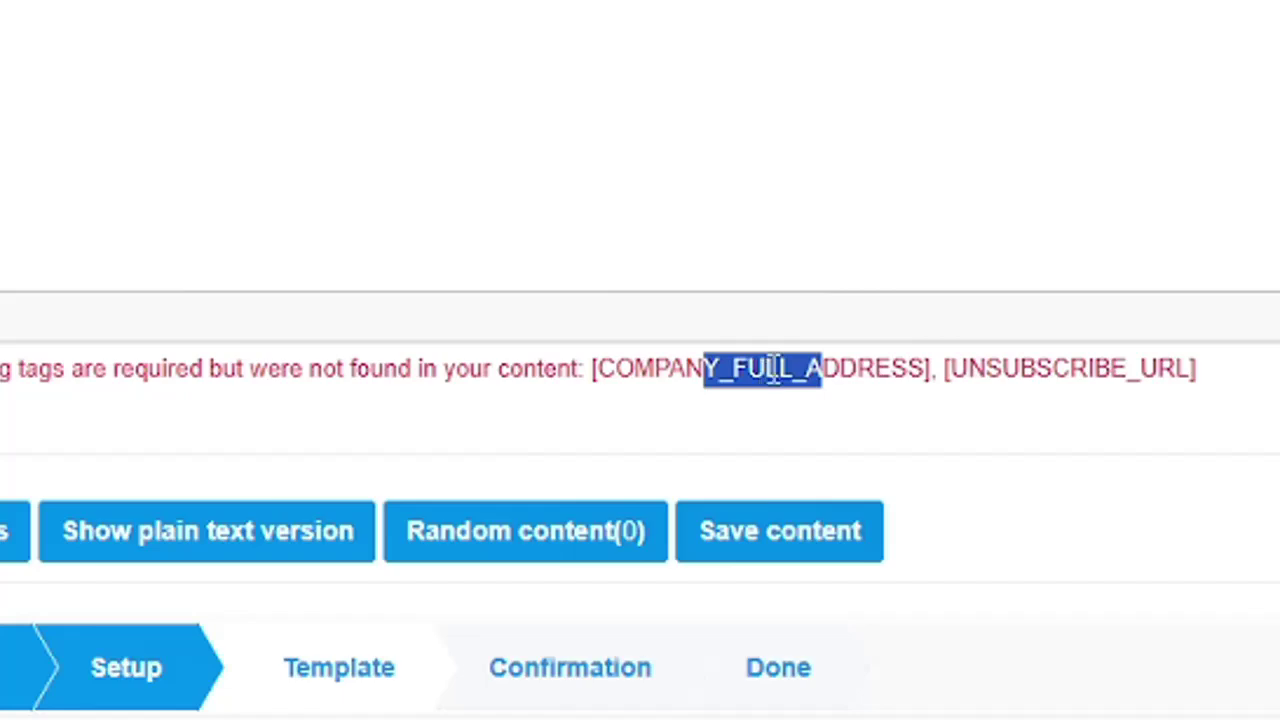
drag(1134, 369, 1024, 369)
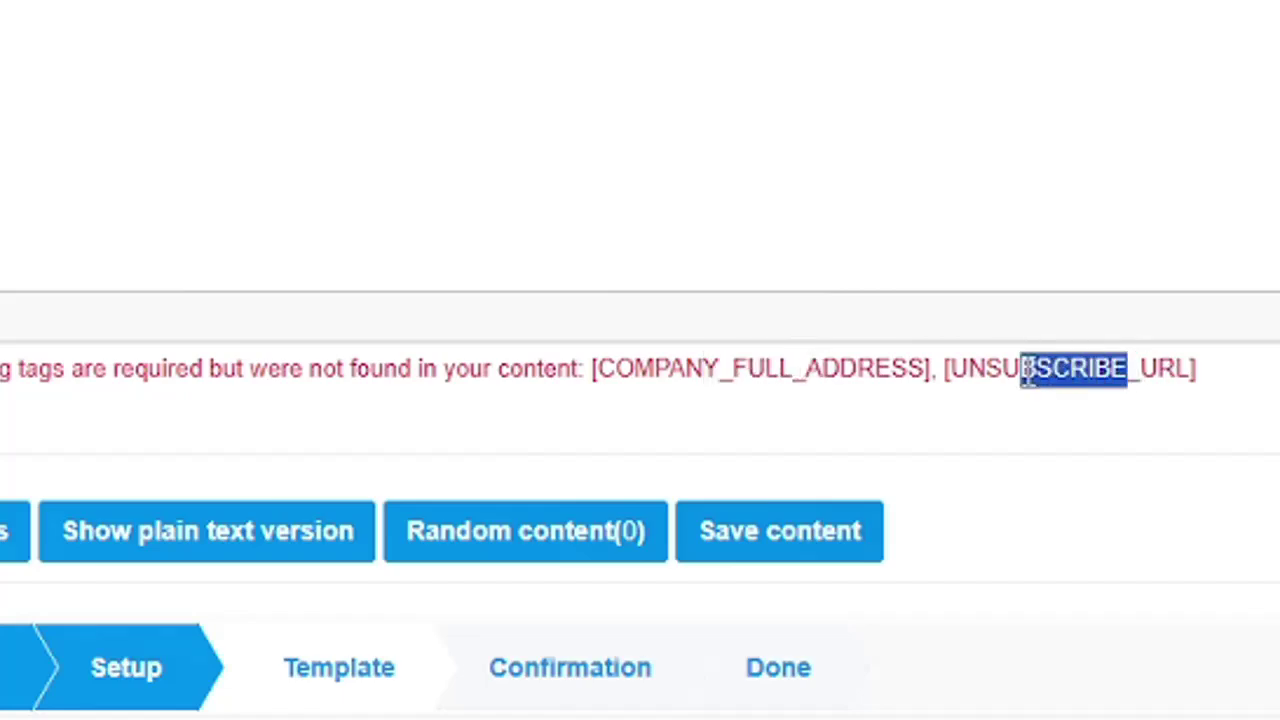
click(1028, 369)
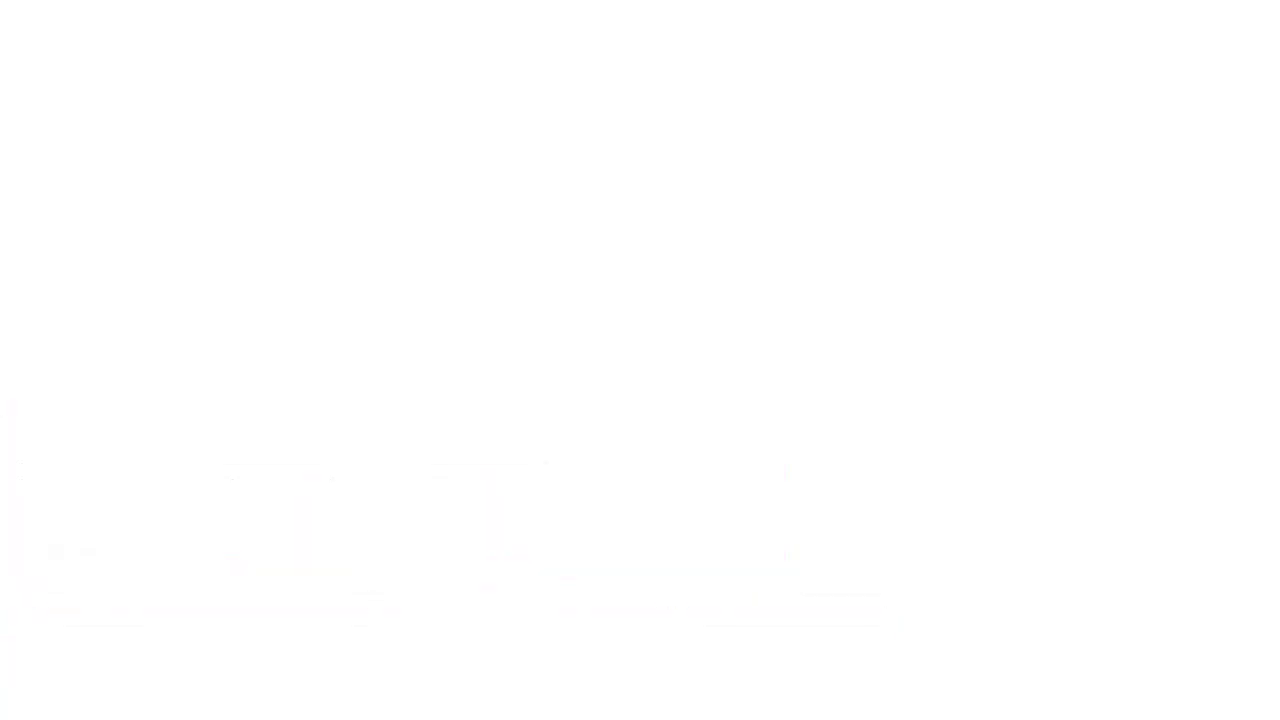
scroll(1278, 228, up, 1)
drag(1278, 228, 1276, 190)
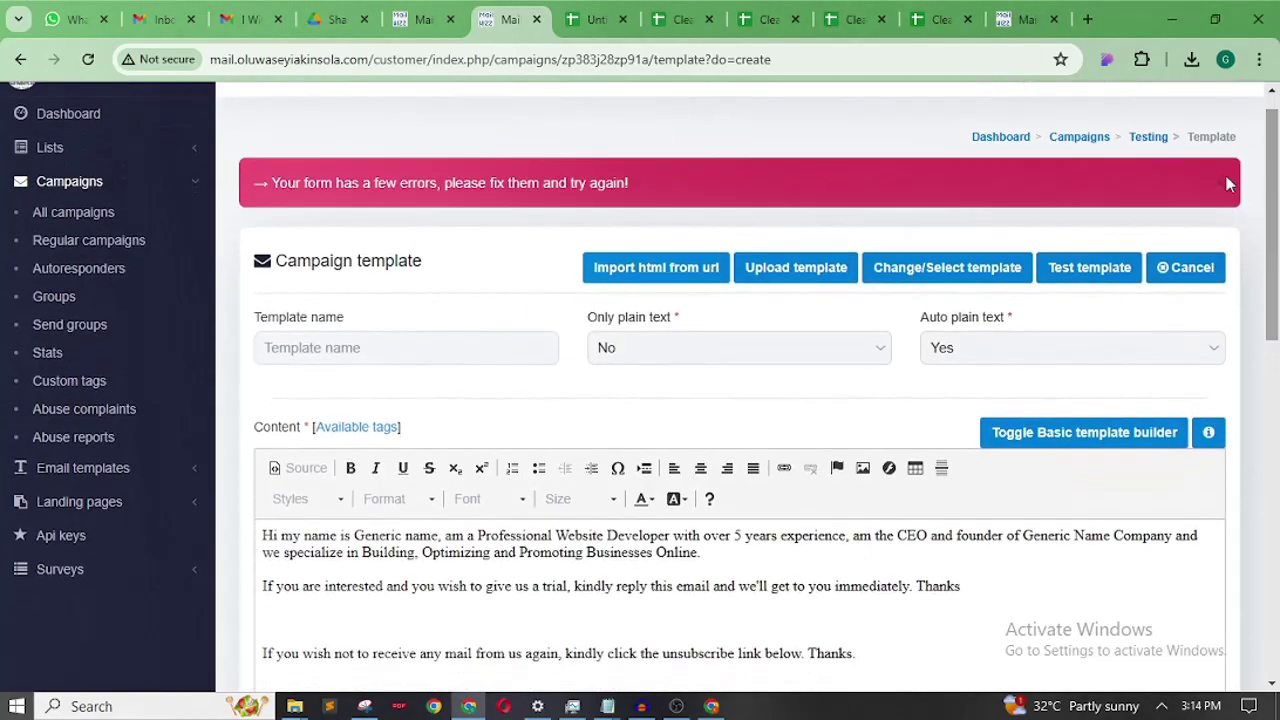
click(1222, 186)
drag(1276, 175, 1168, 218)
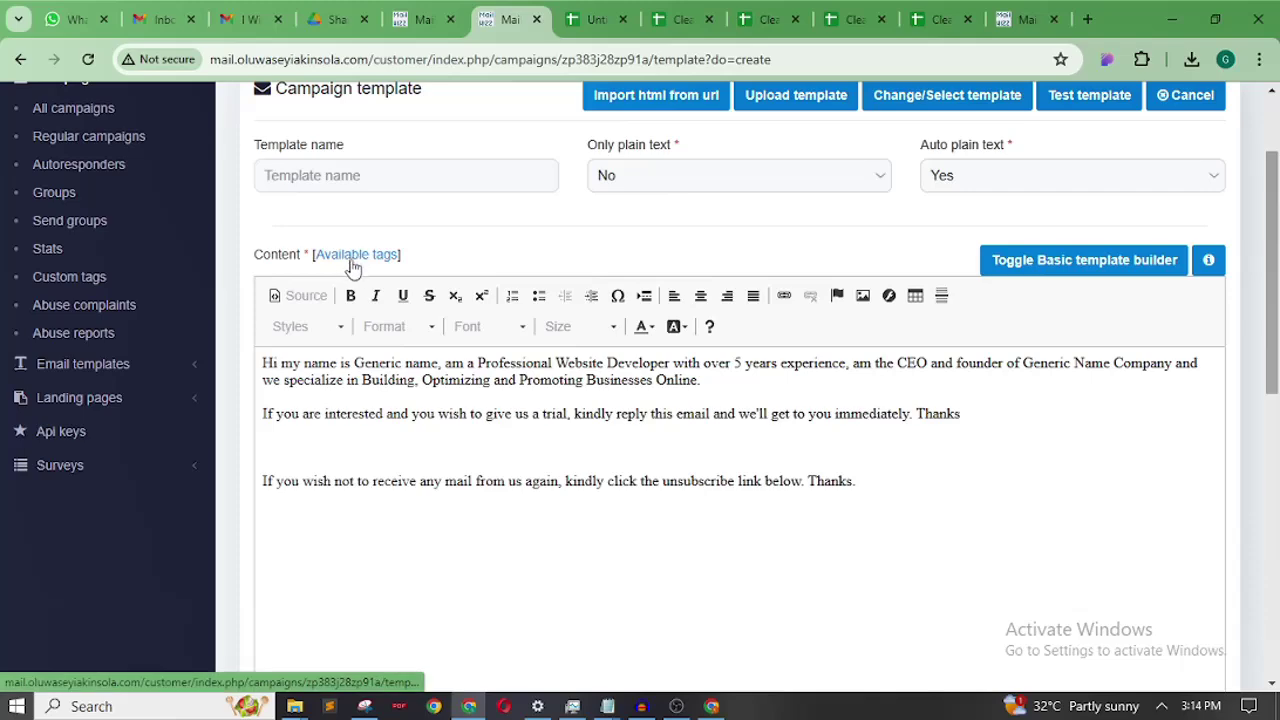
- Copy [COMPANY_FULL_ADDRESS] from the available tags and insert it on its own line between the reply invitation and the unsubscribe paragraph
click(350, 257)
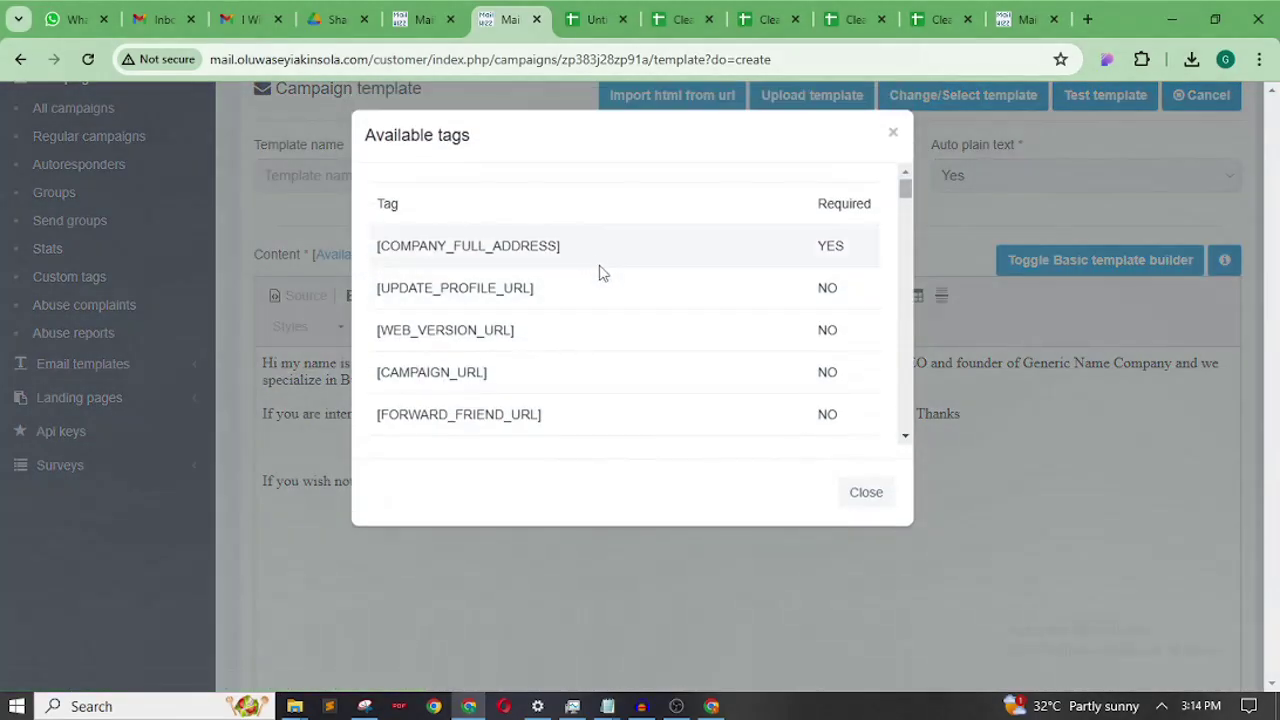
drag(599, 253, 514, 254)
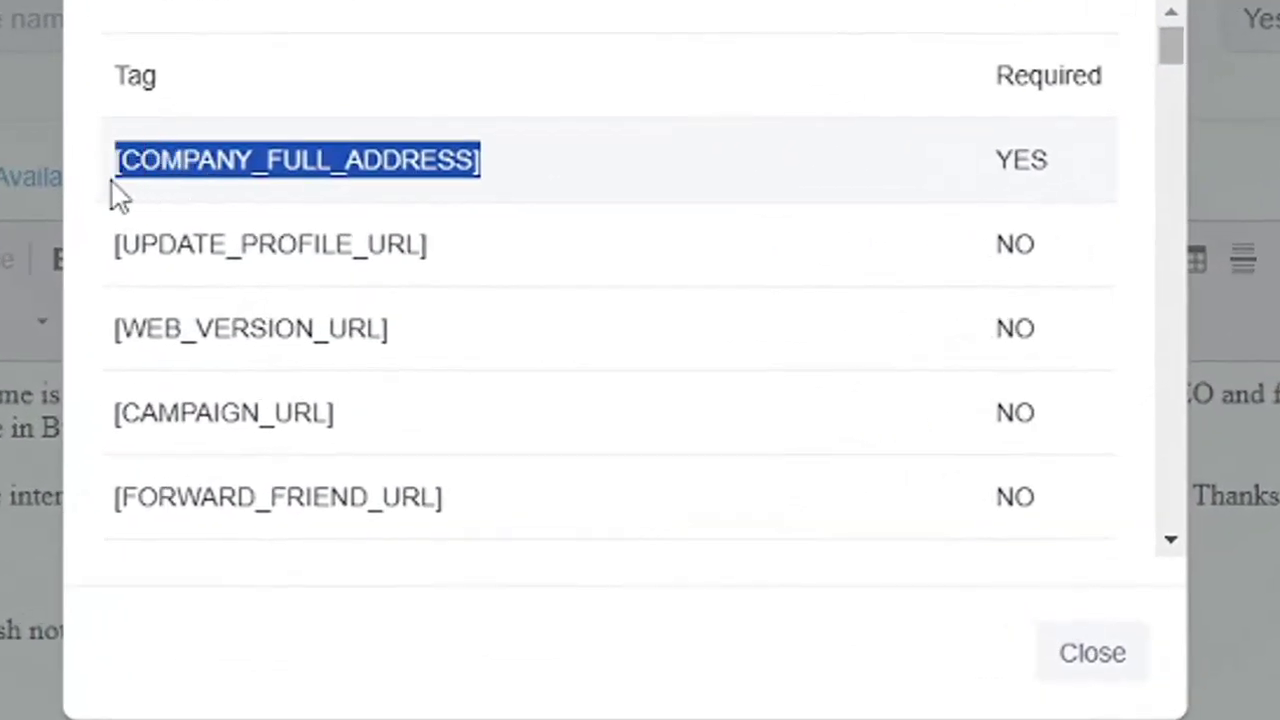
right_click(195, 162)
click(307, 204)
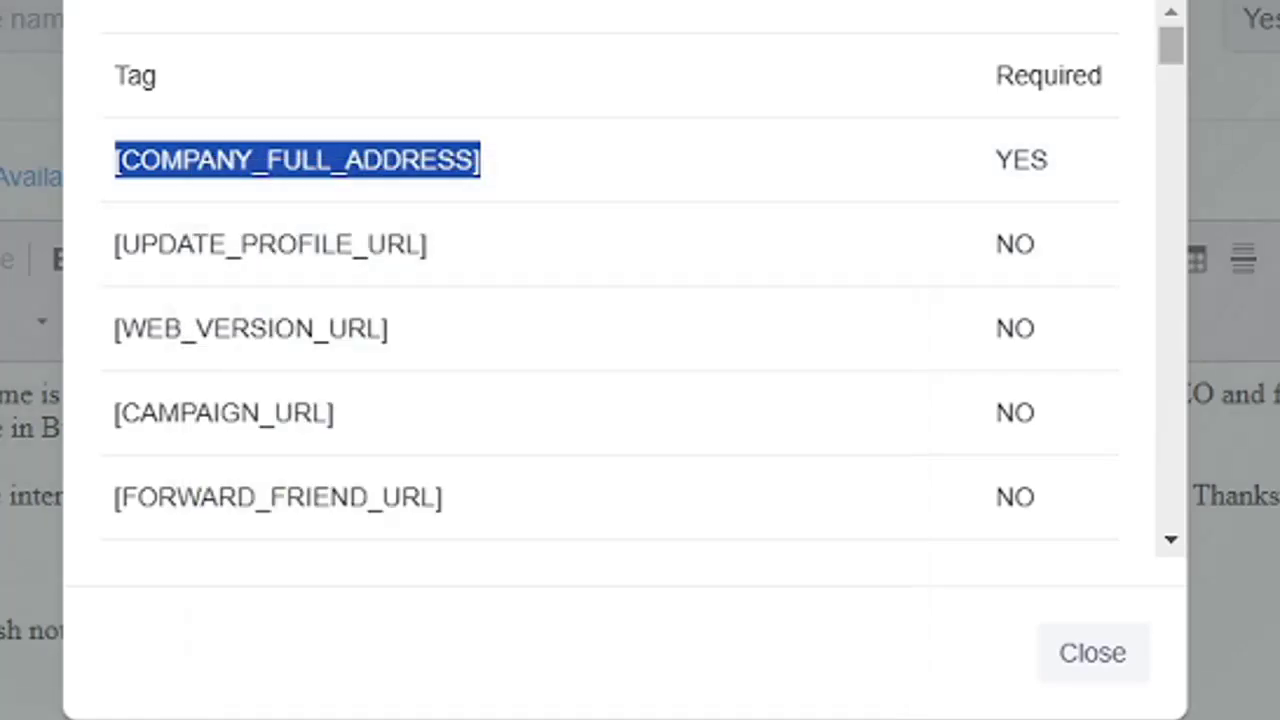
key(Escape)
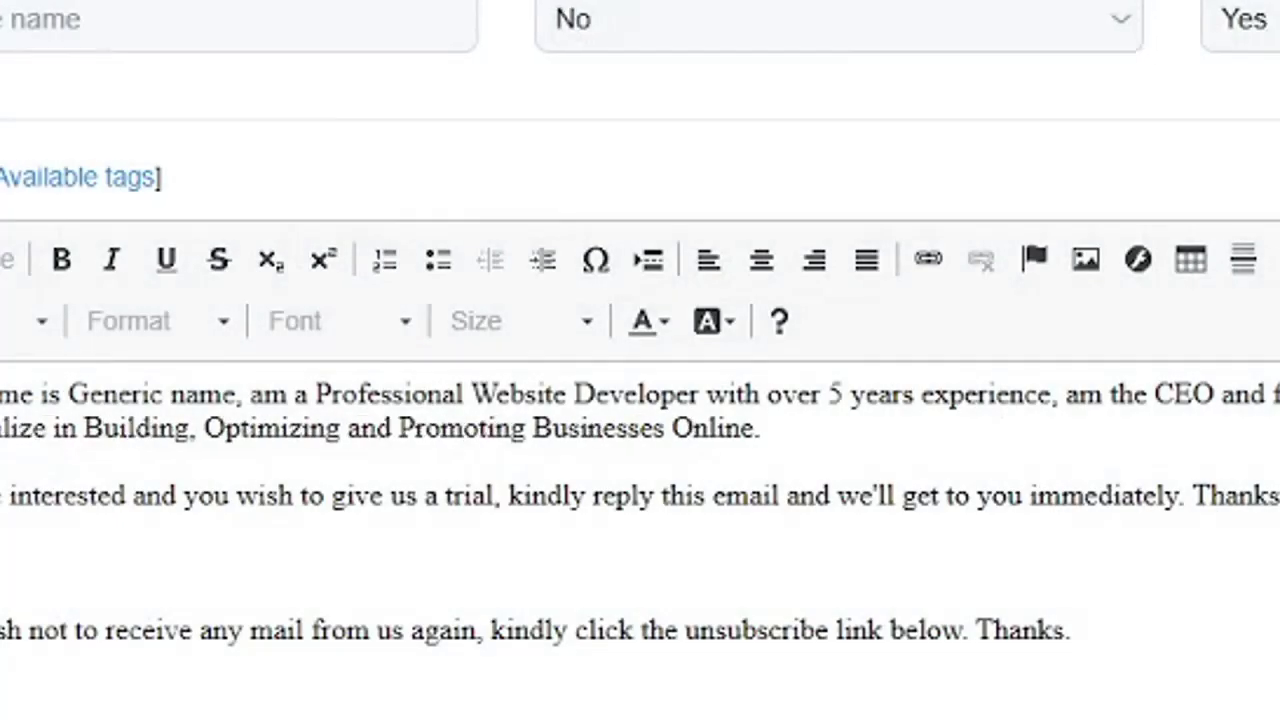
key(ctrl+v)
key(Return)
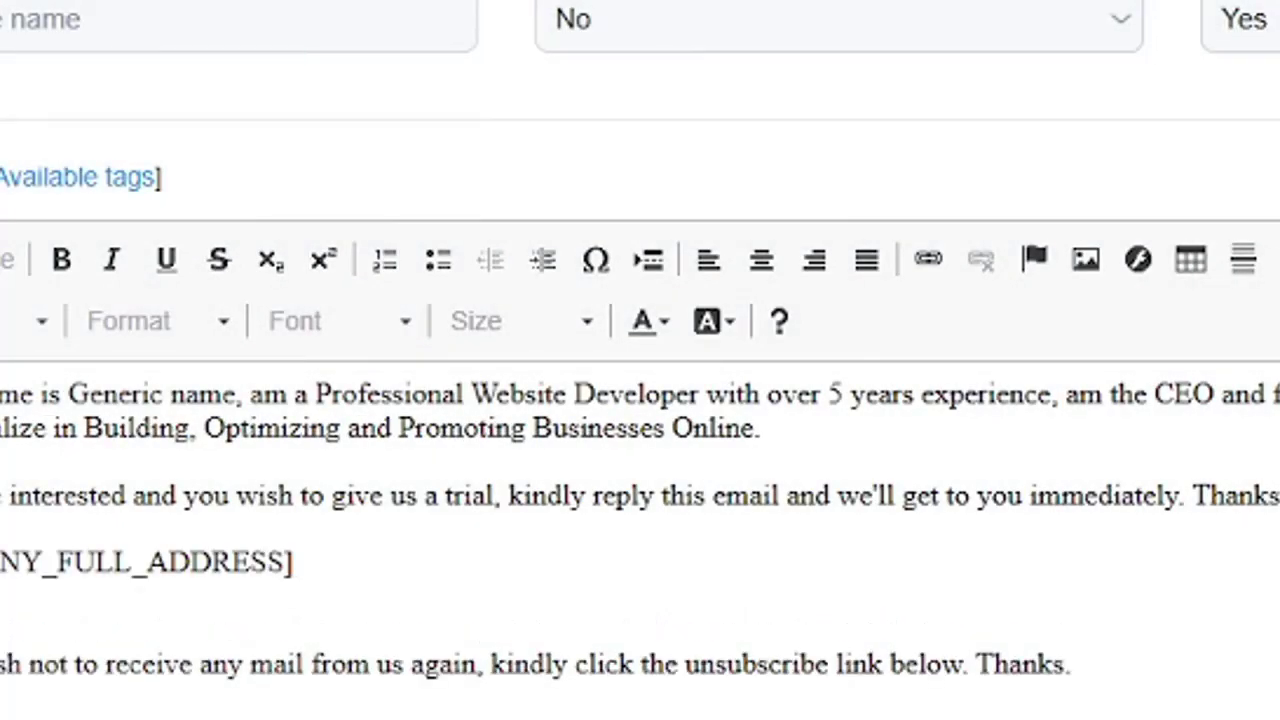
key(Return)
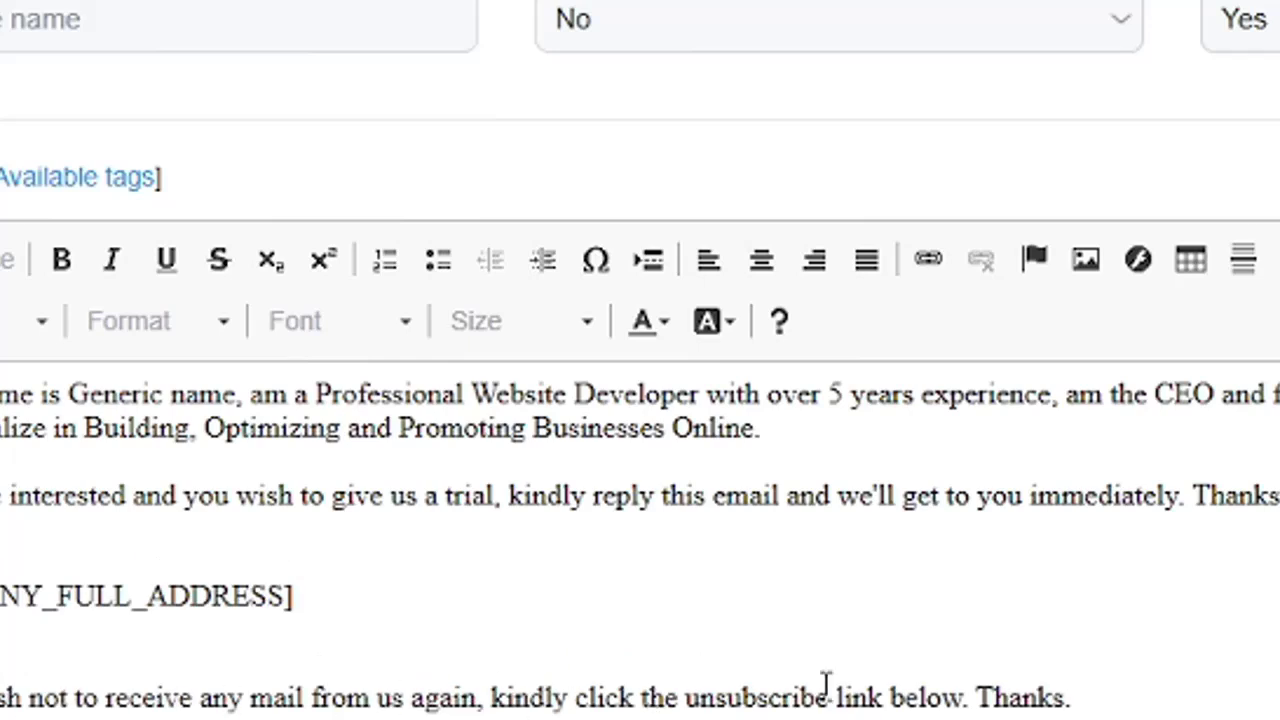
- Copy [UNSUBSCRIBE_LINK] from the available tags and insert it on its own line below the closing unsubscribe paragraph
click(1082, 697)
click(45, 177)
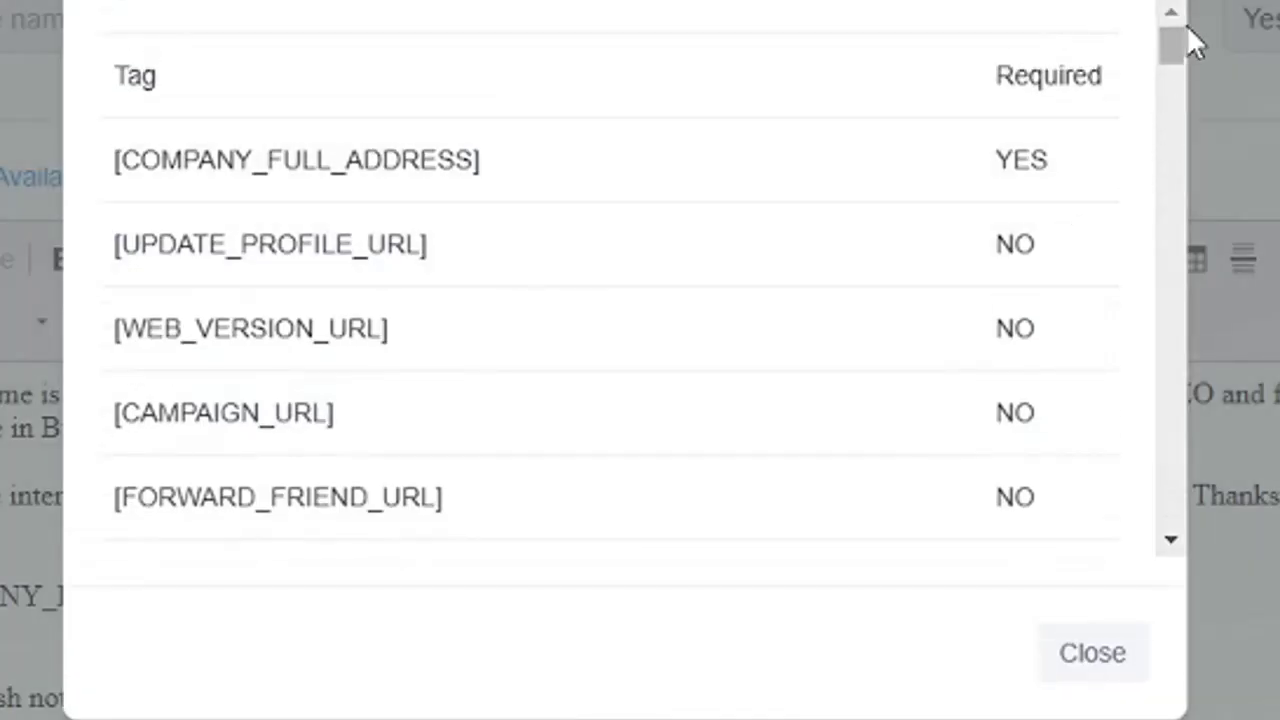
drag(1172, 40, 1182, 480)
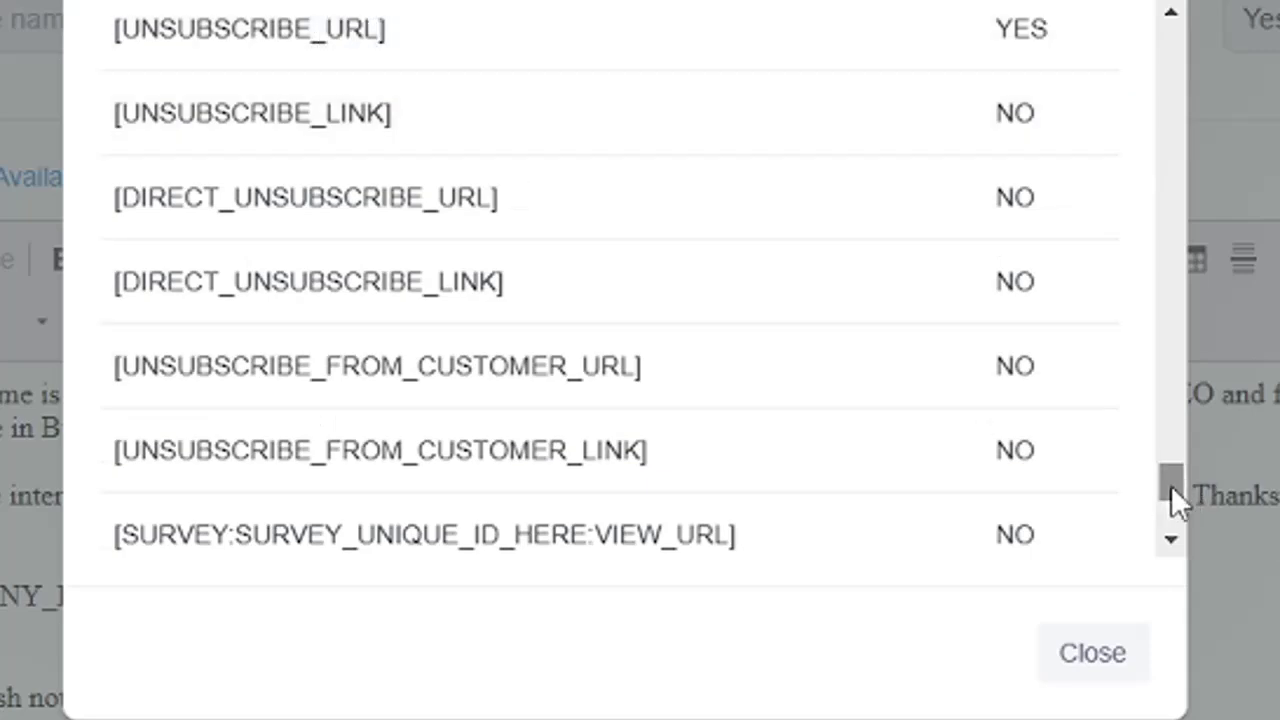
scroll(1171, 485, up, 2)
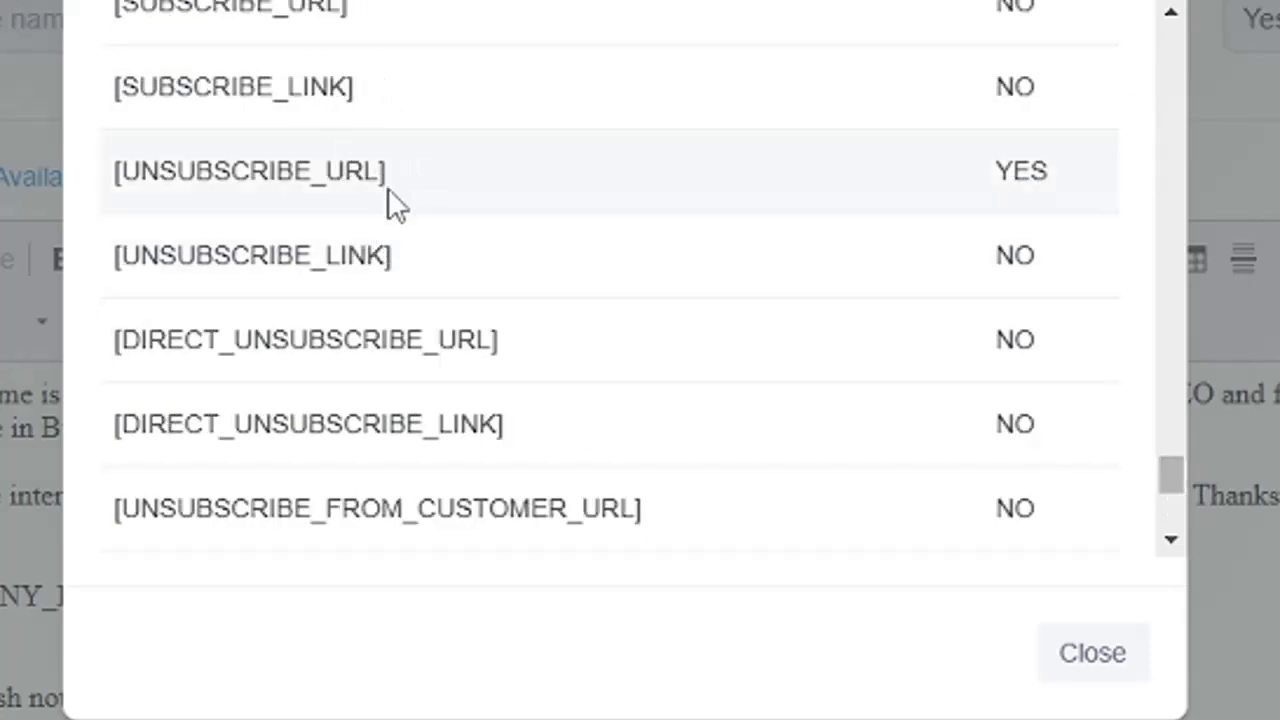
drag(440, 264, 108, 285)
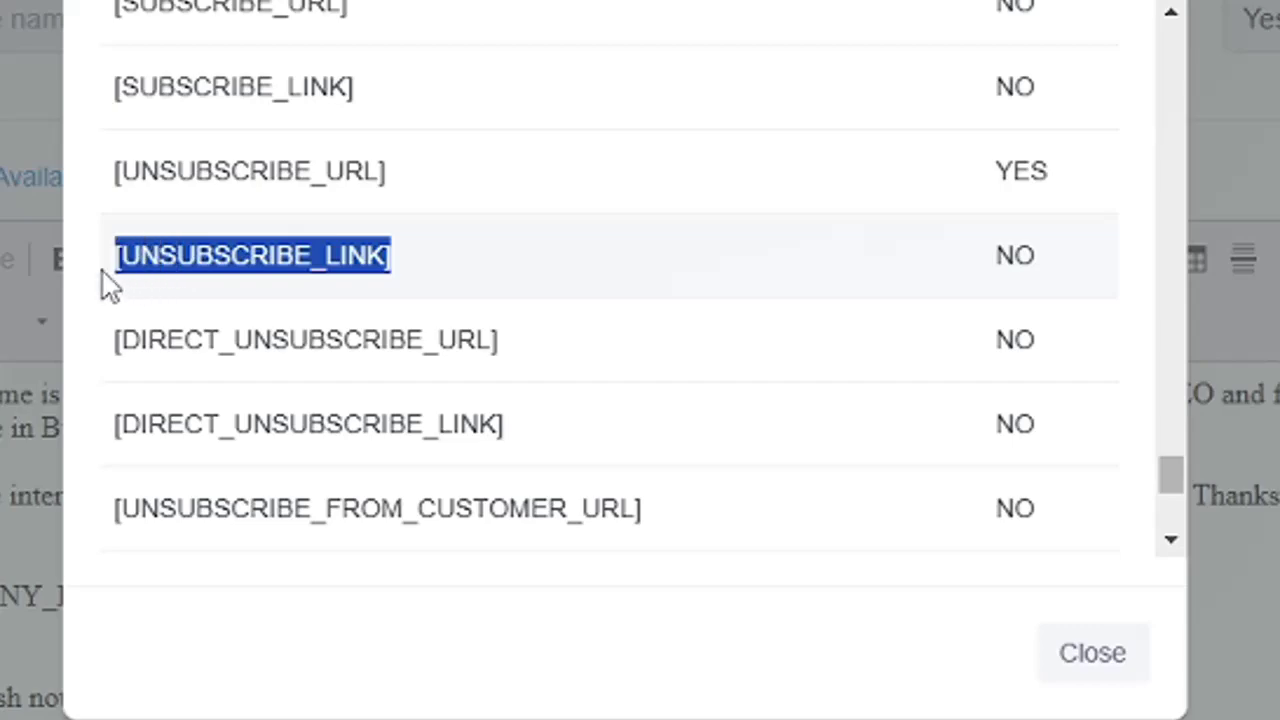
right_click(246, 272)
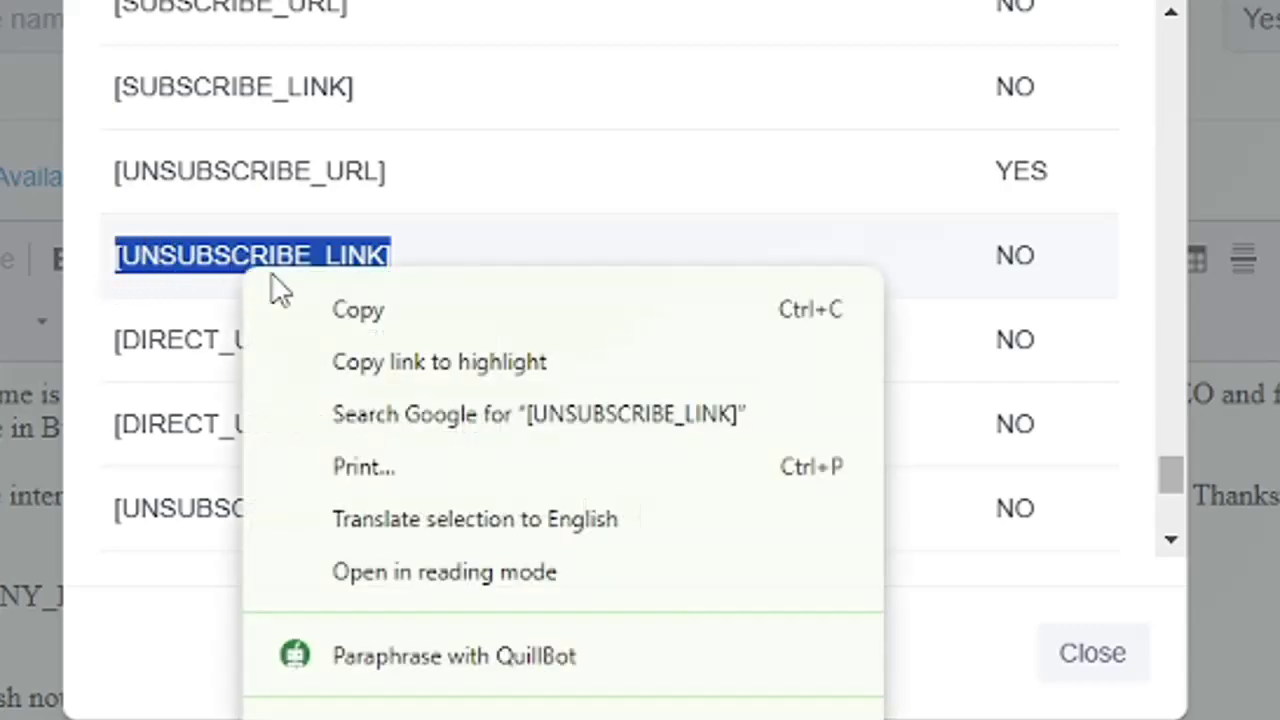
click(397, 311)
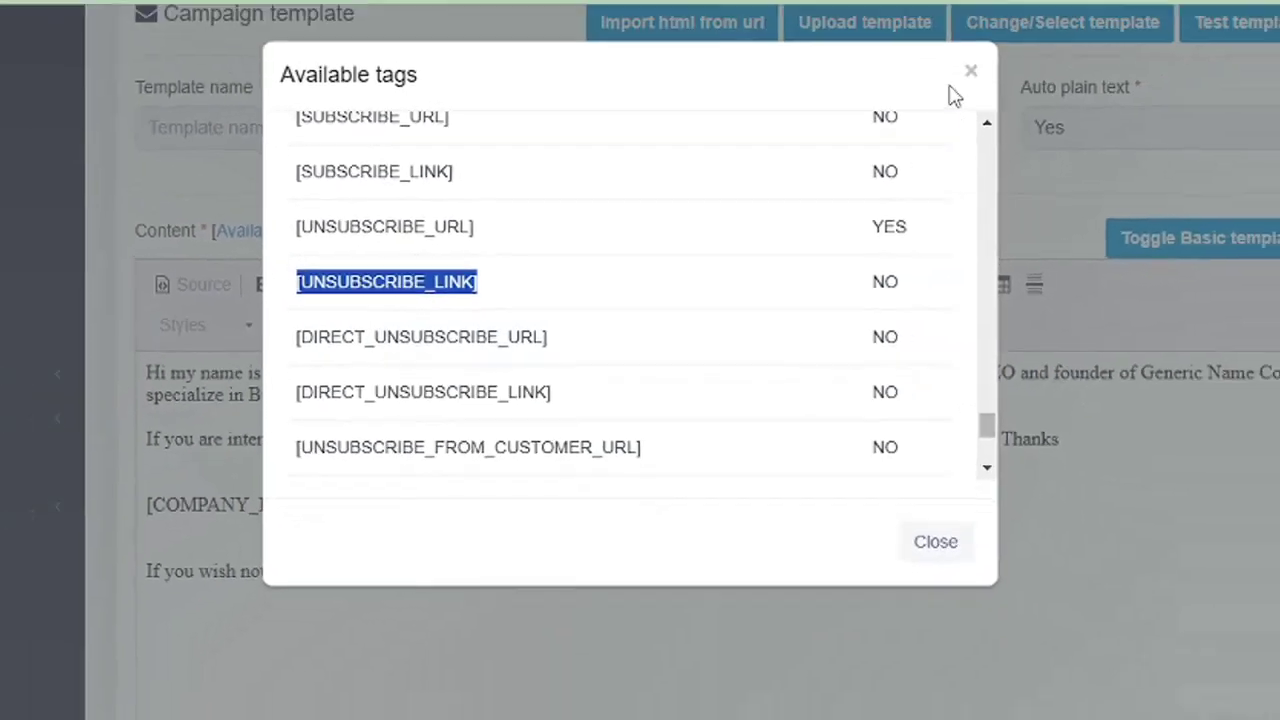
click(970, 71)
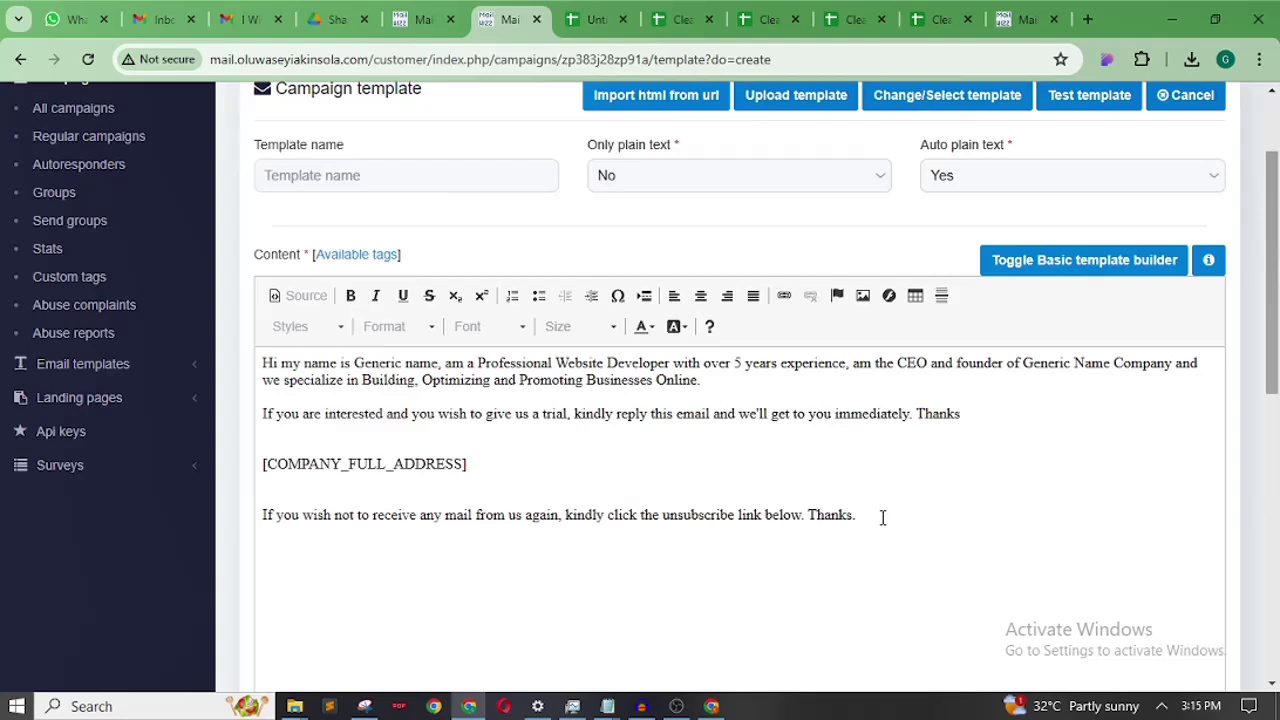
key(ctrl+v)
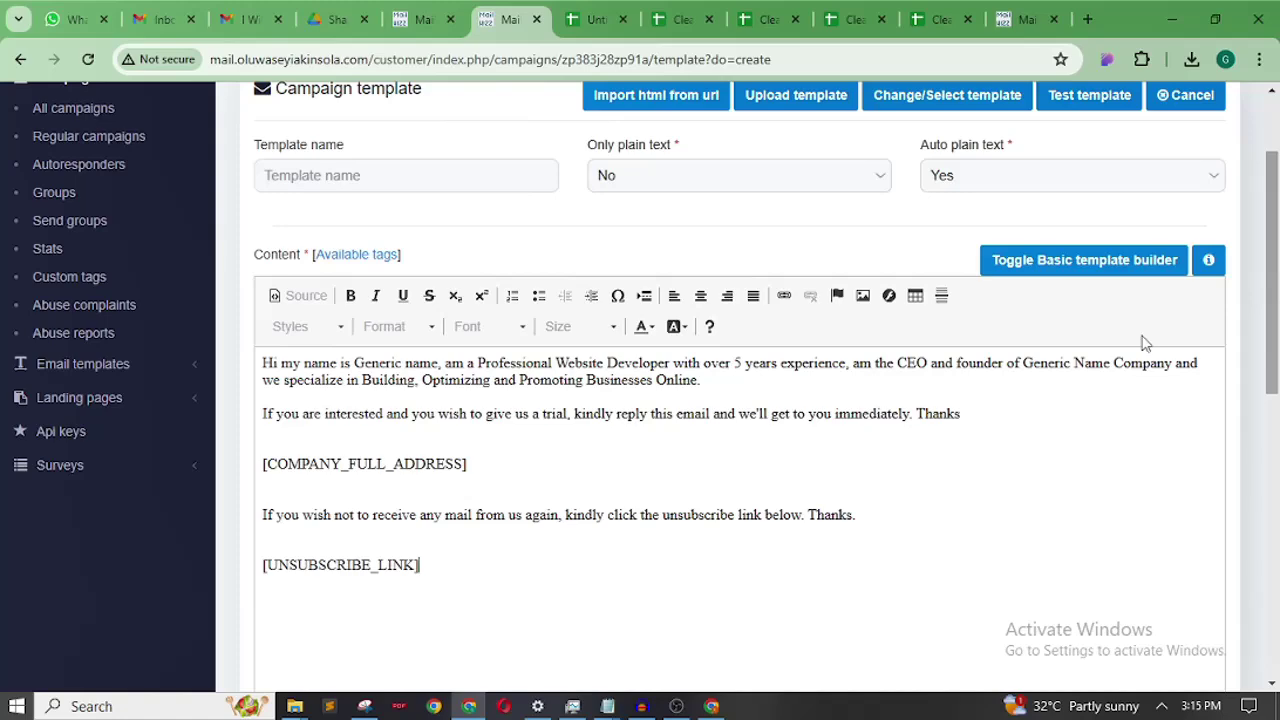
- Save the campaign template and continue to the confirmation stage
scroll(1275, 200, up, 2)
scroll(1275, 200, down, 3)
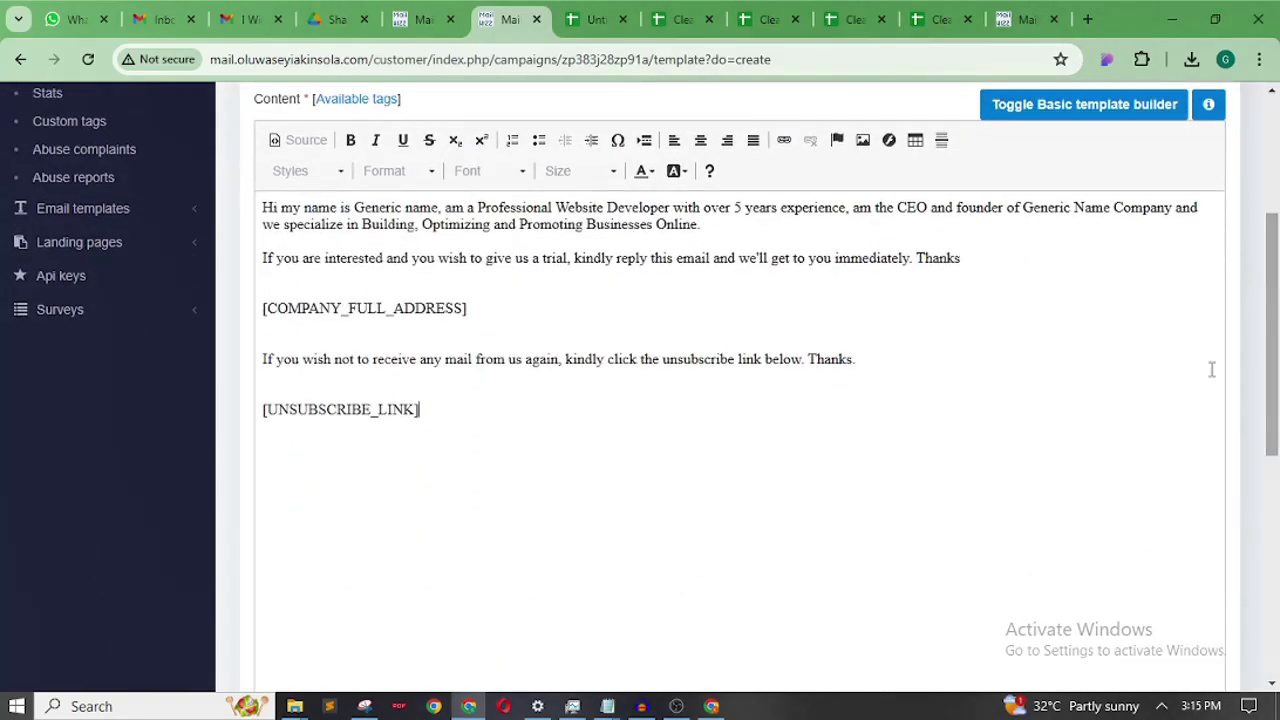
scroll(1275, 200, up, 3)
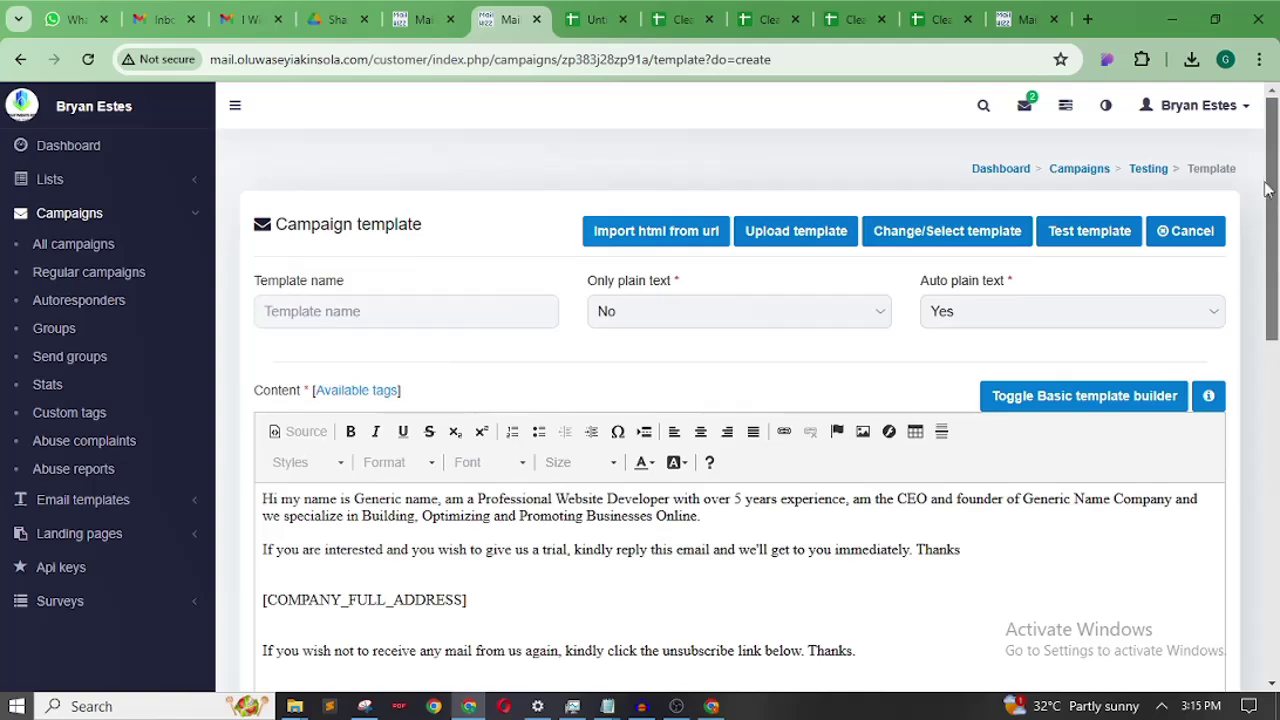
drag(1277, 200, 1277, 512)
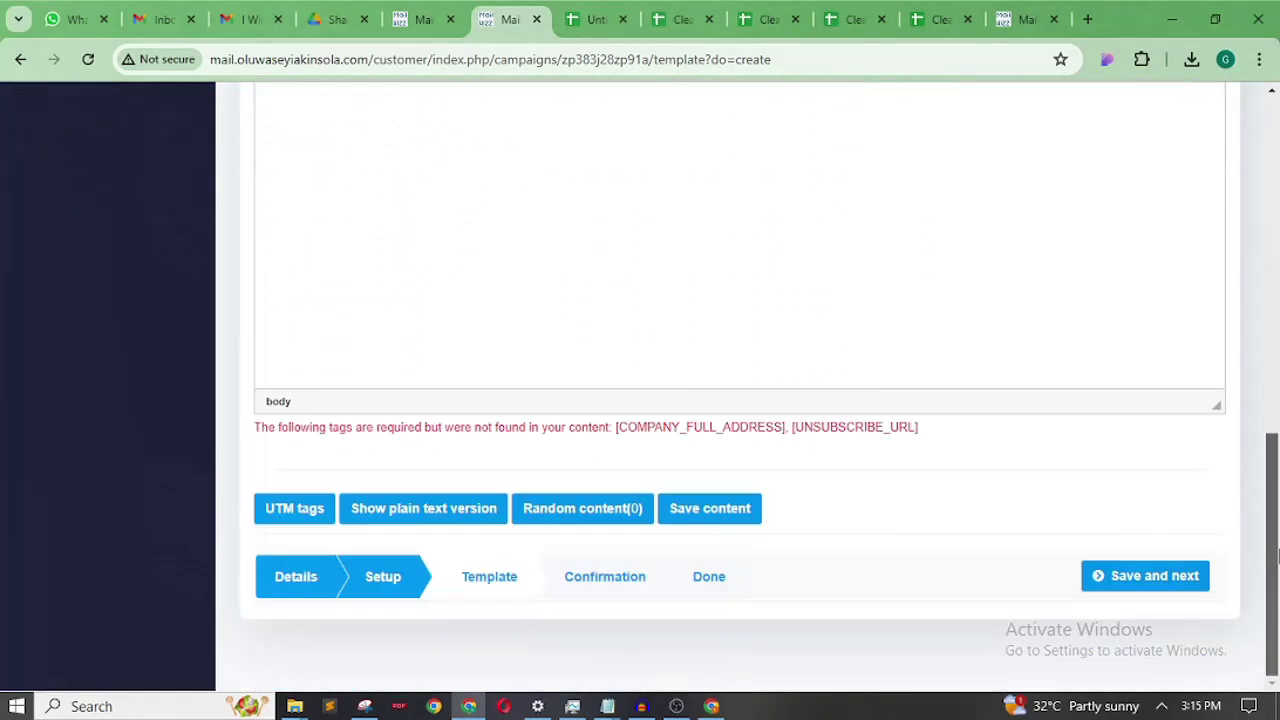
click(1155, 585)
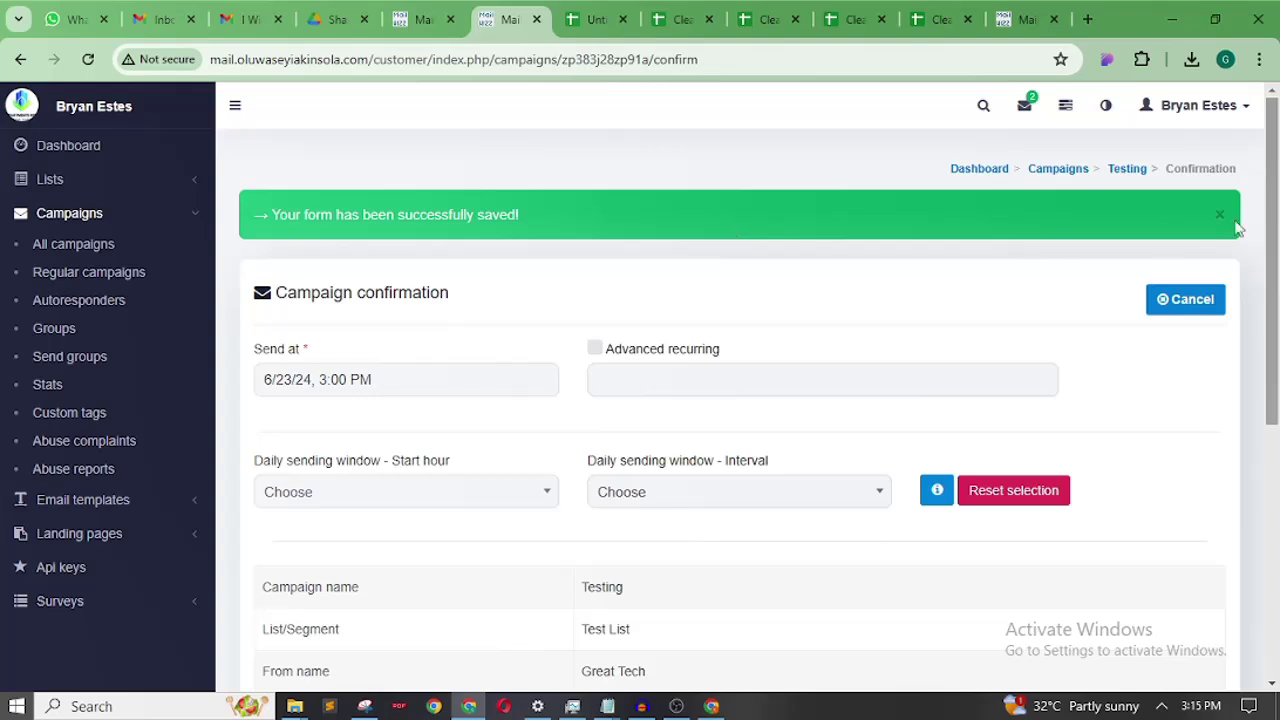
- Set the campaign's send time to 6/23/24, 3:30 PM
scroll(1276, 200, down, 2)
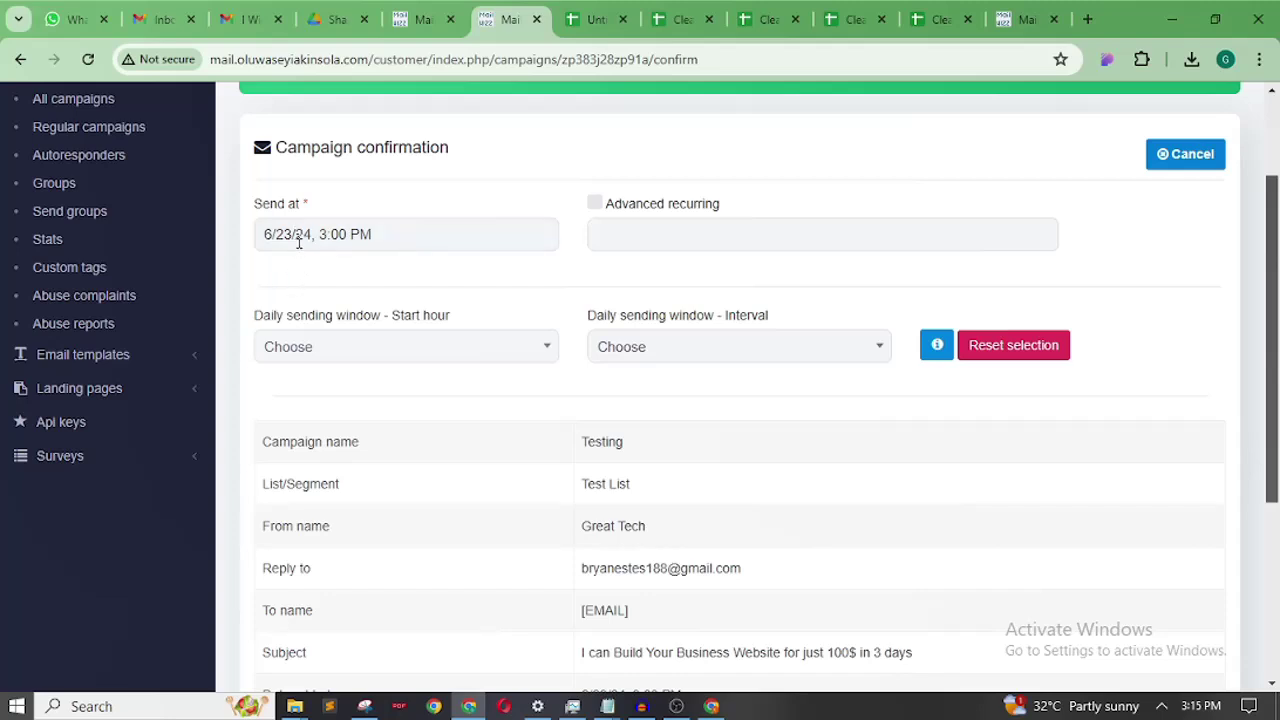
click(297, 234)
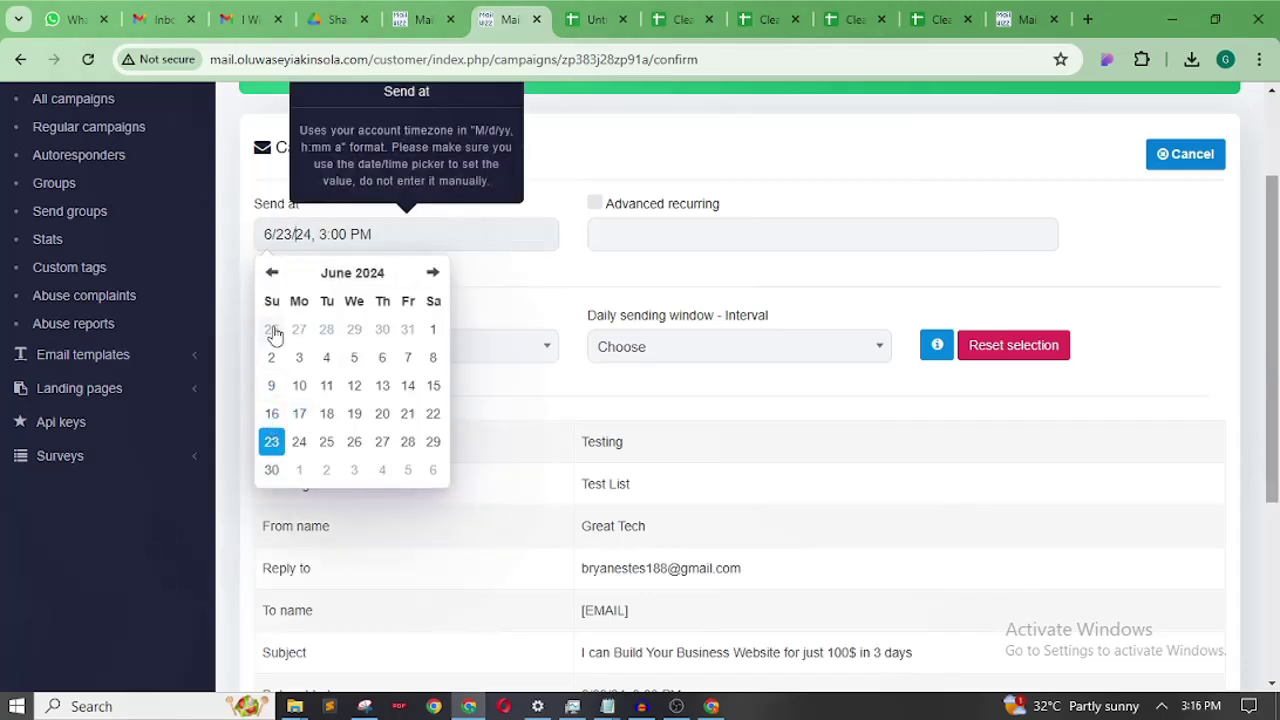
click(272, 443)
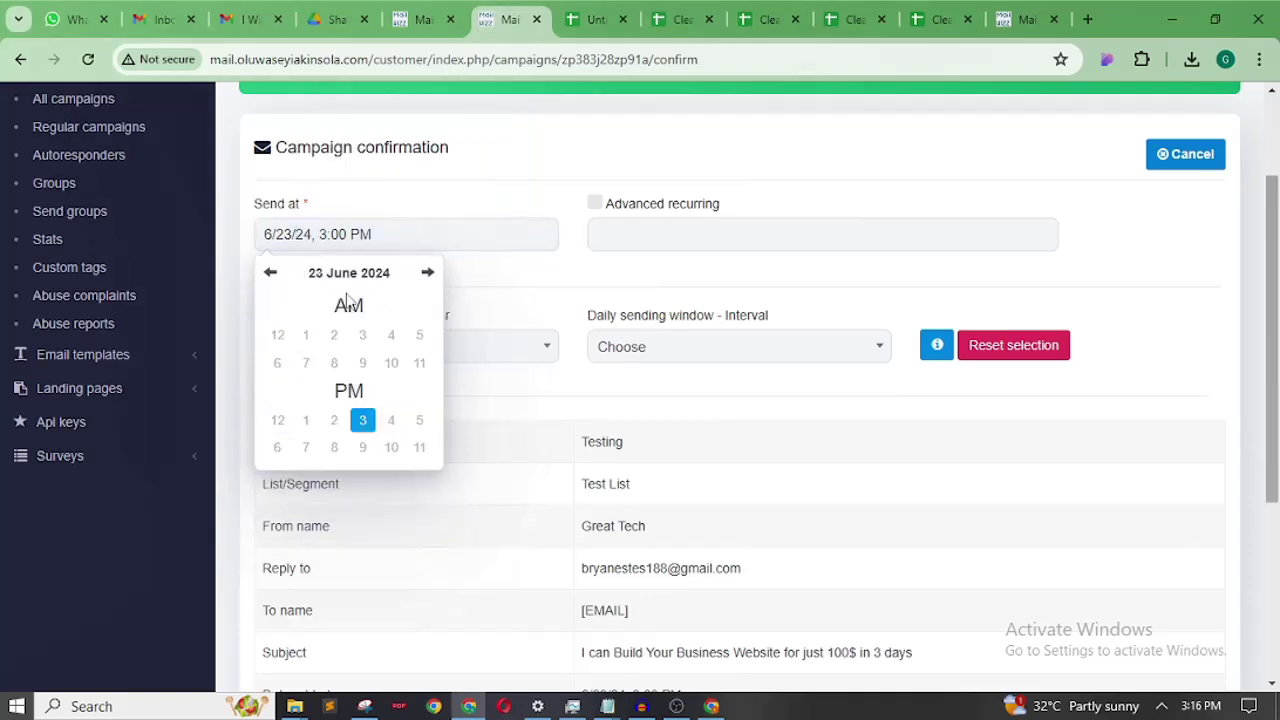
click(363, 421)
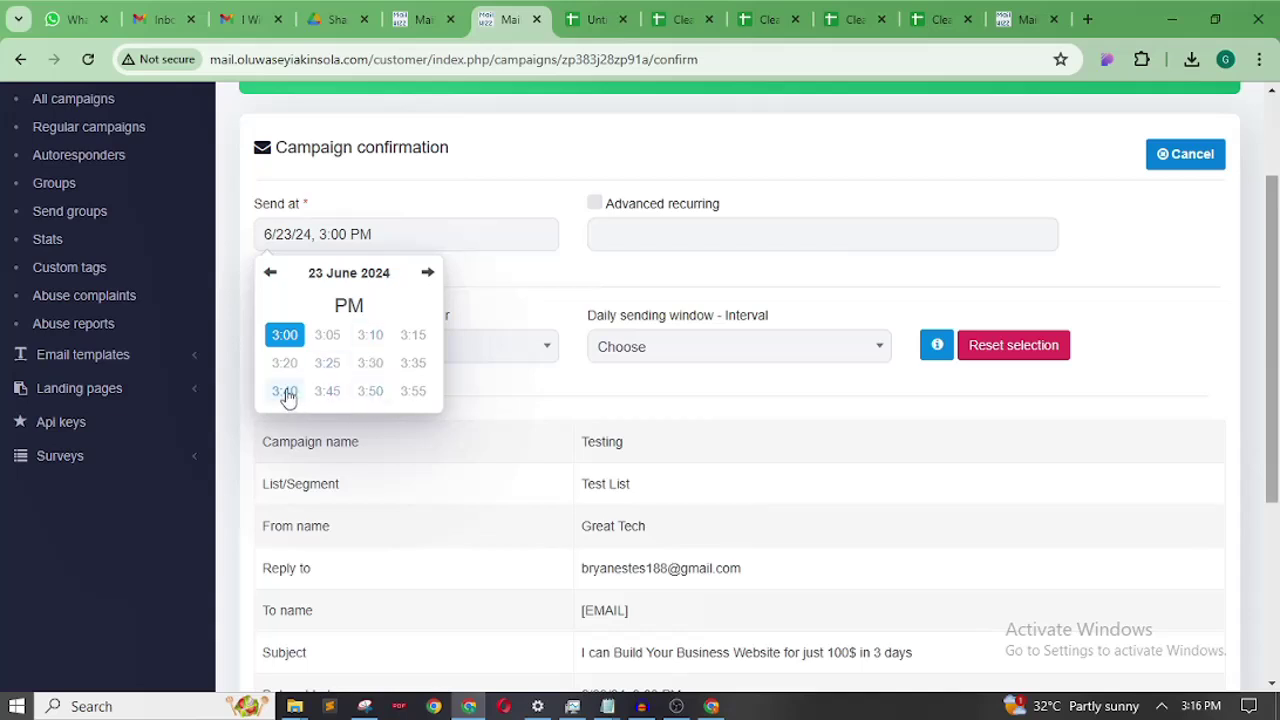
click(370, 366)
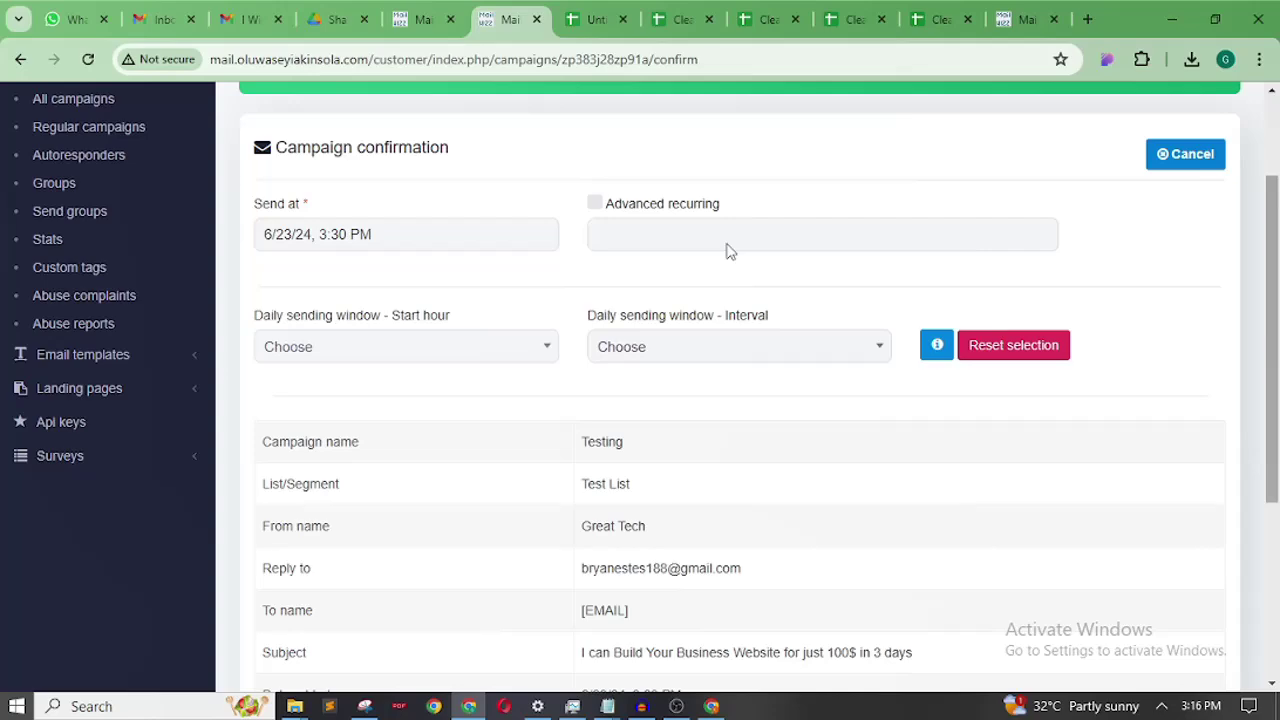
- Review the Testing campaign's confirmation summary, then save the changes and schedule the campaign
drag(1278, 245, 1266, 371)
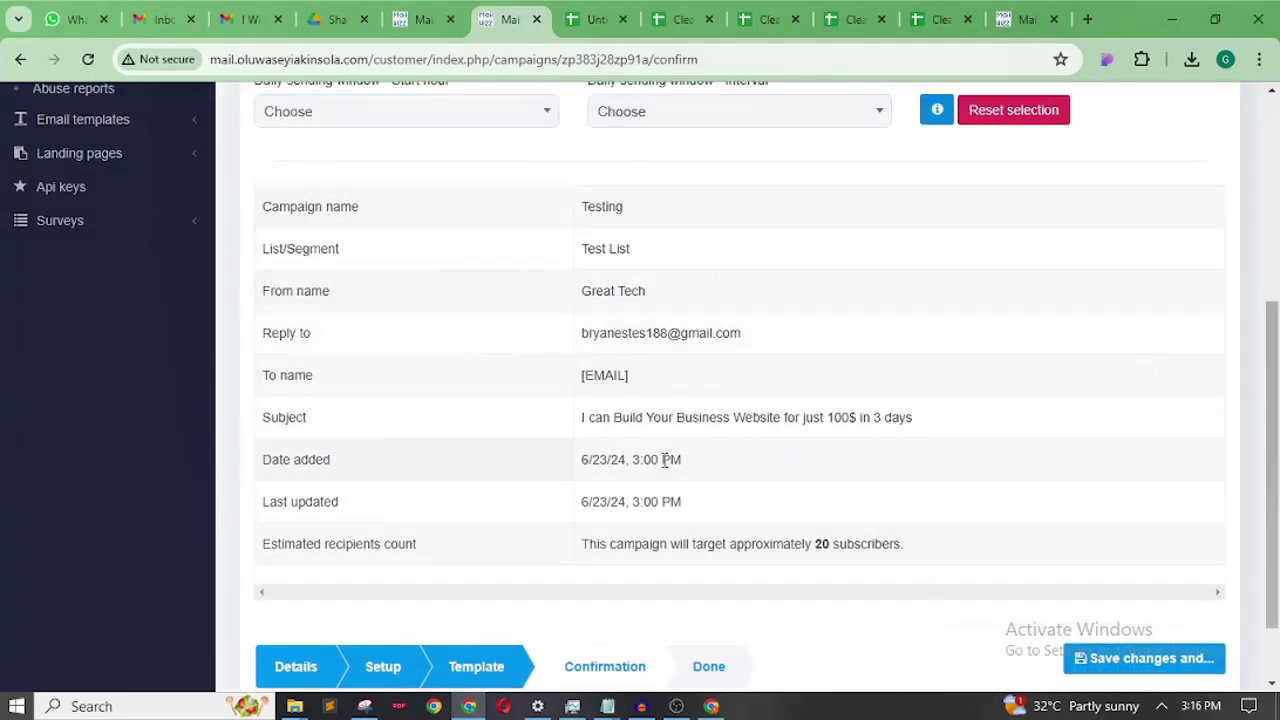
drag(1274, 380, 1276, 247)
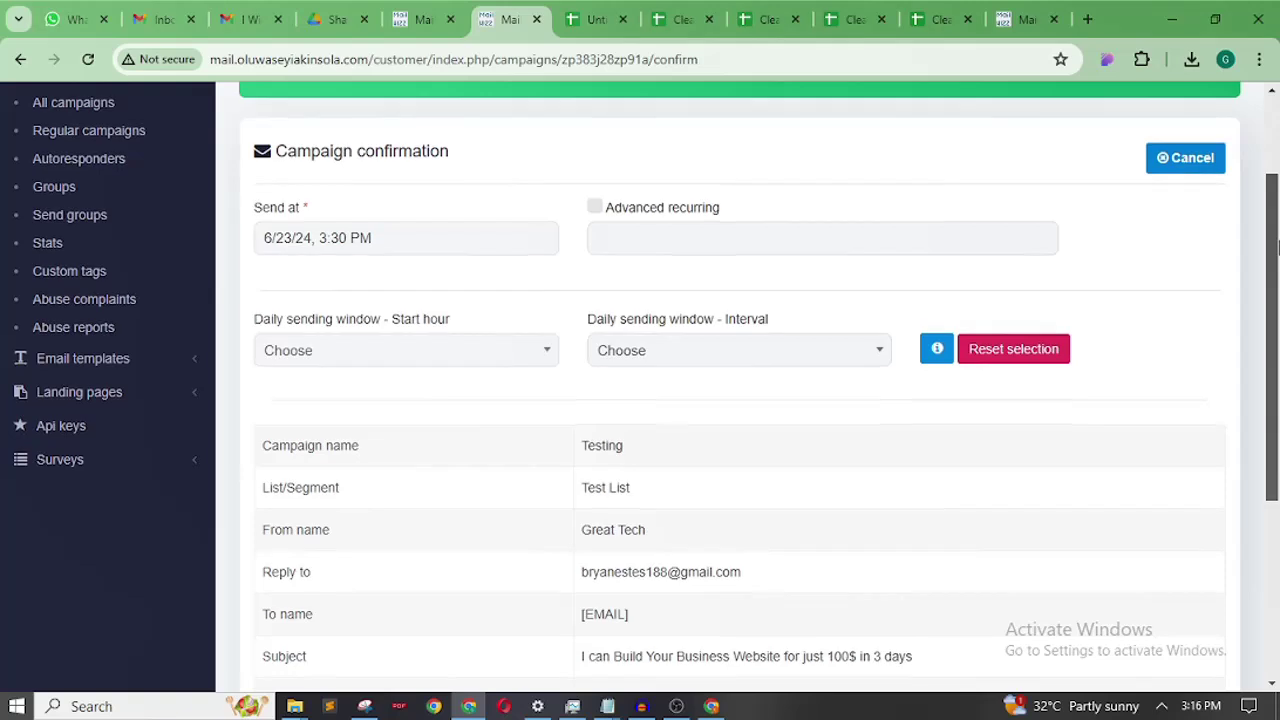
scroll(1276, 247, down, 1)
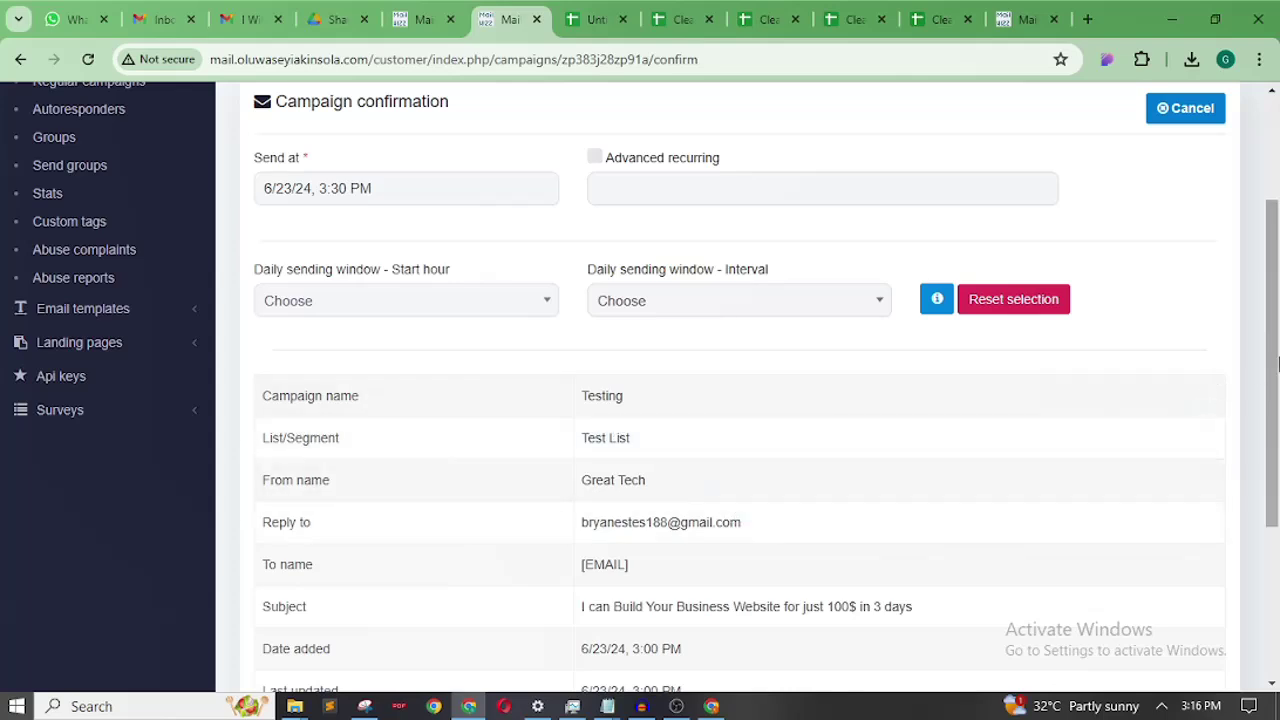
scroll(1278, 365, up, 2)
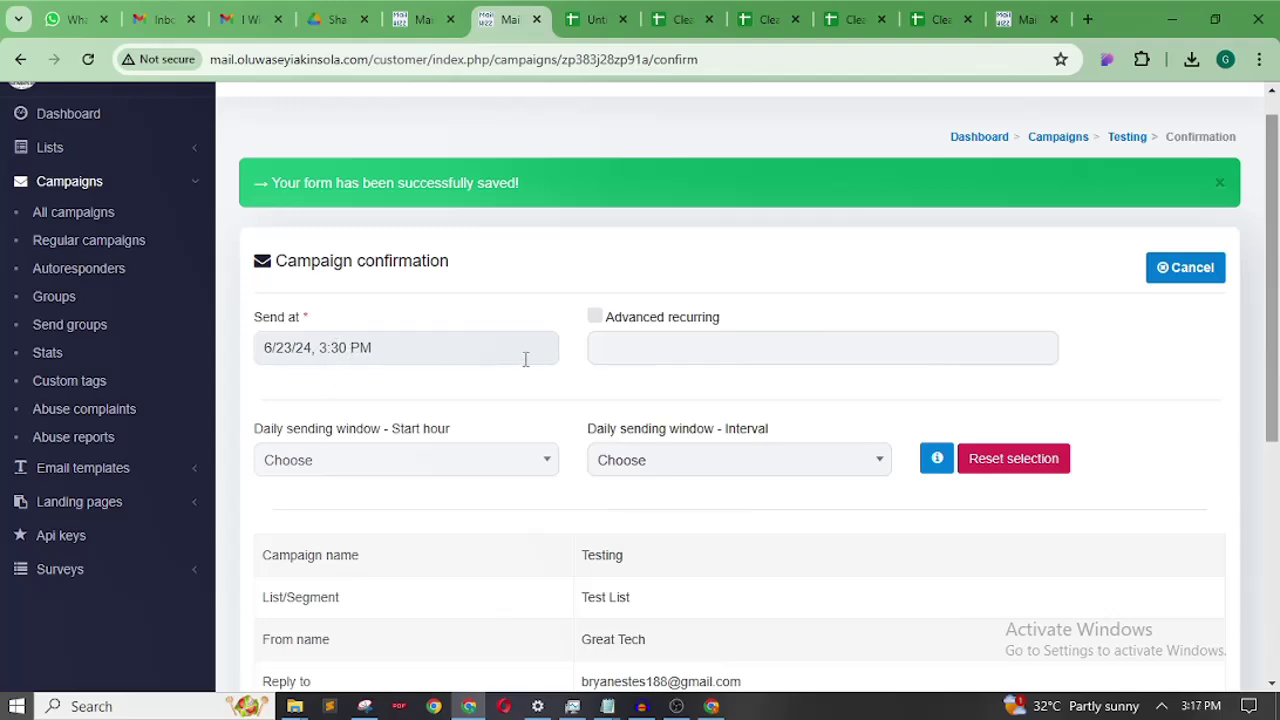
drag(1278, 262, 1278, 514)
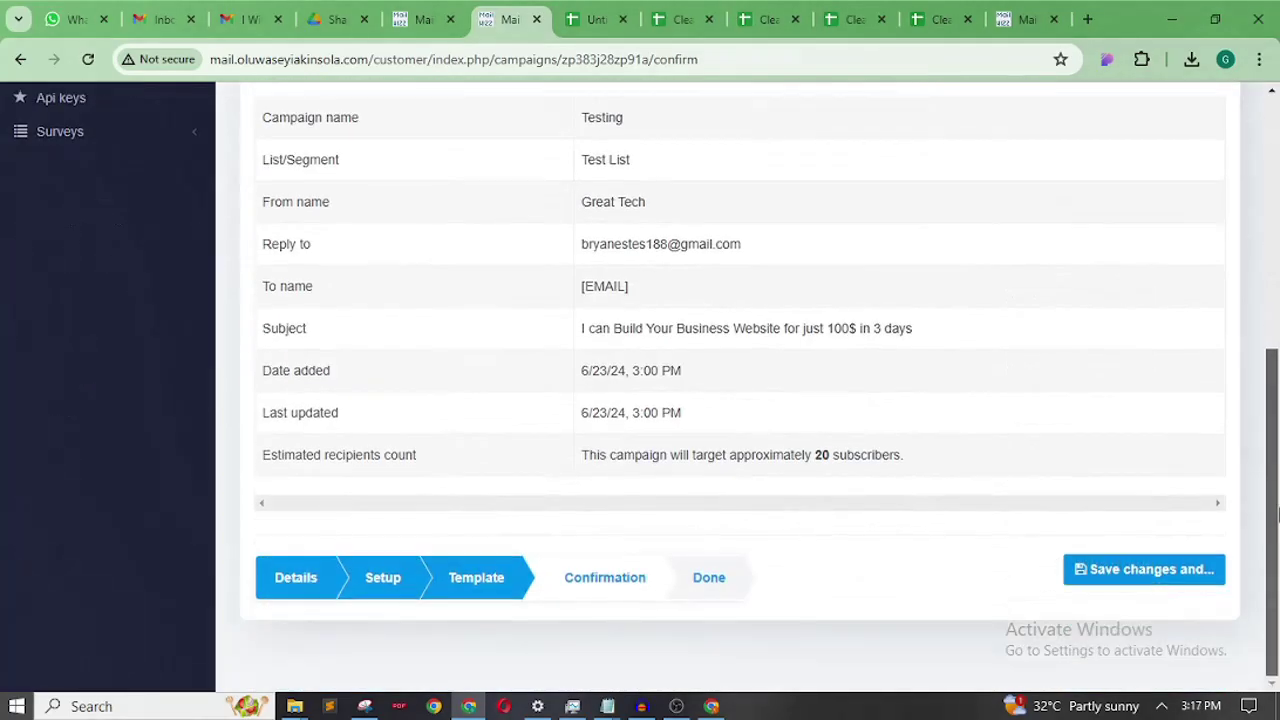
click(1153, 570)
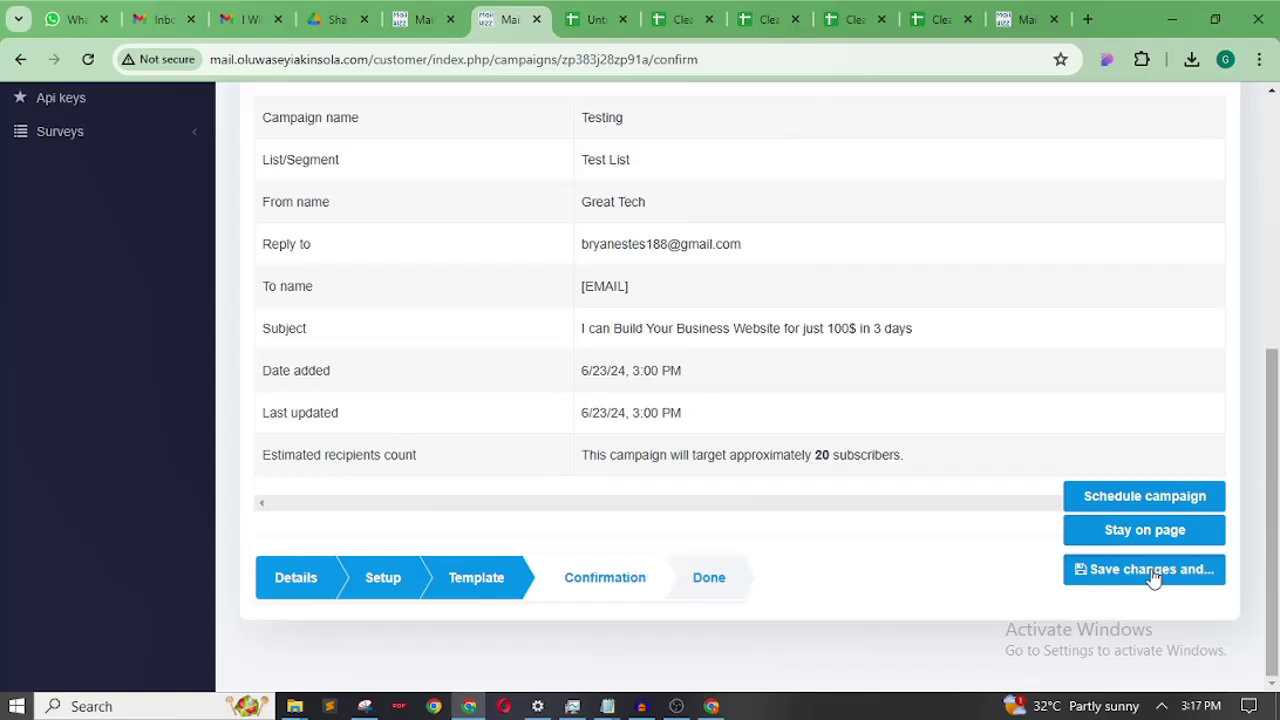
click(1124, 497)
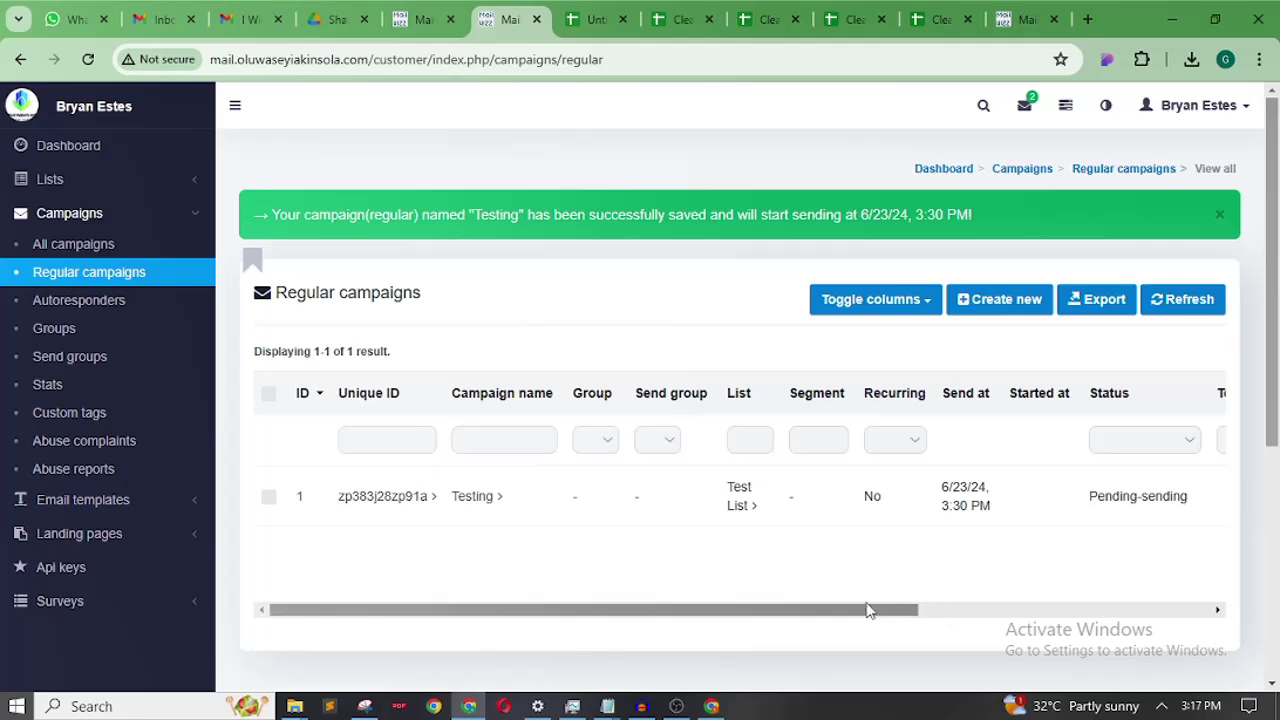
- Examine the Testing campaign's sending status and its delivered, opens, clicks, bounces and unsubscribes figures in the regular campaigns list
drag(874, 610, 1131, 612)
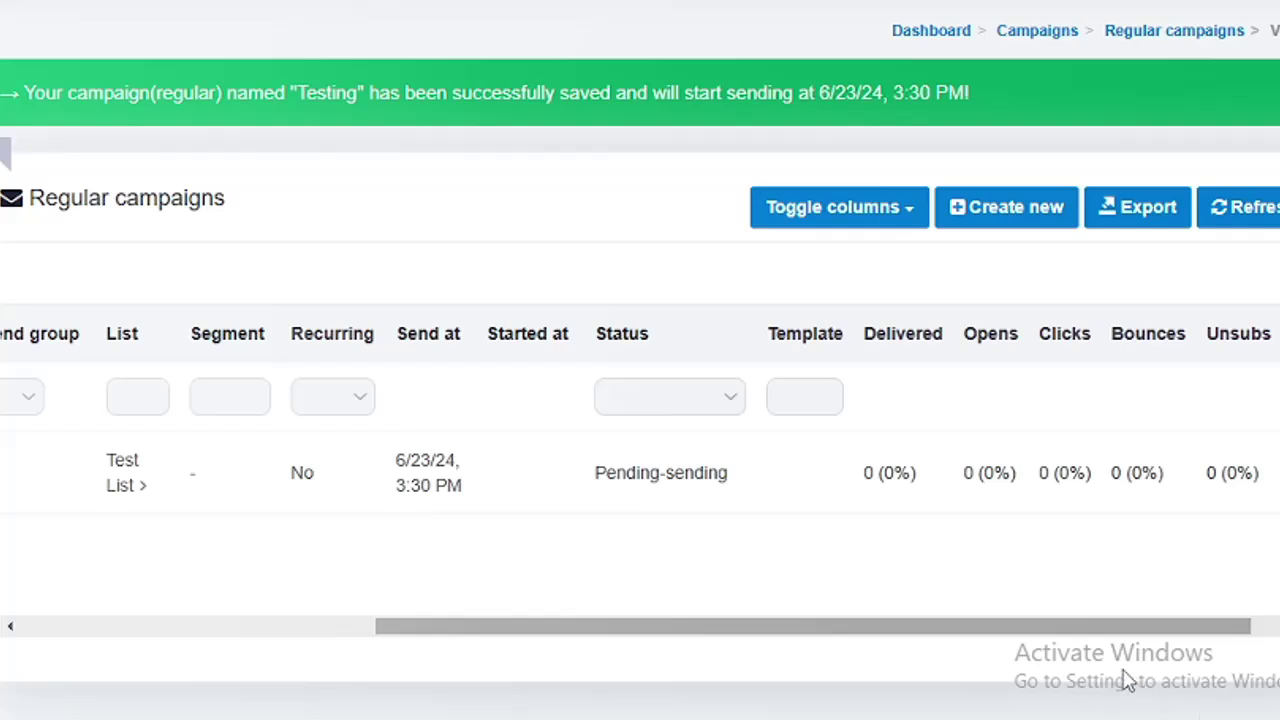
drag(1131, 630, 1277, 630)
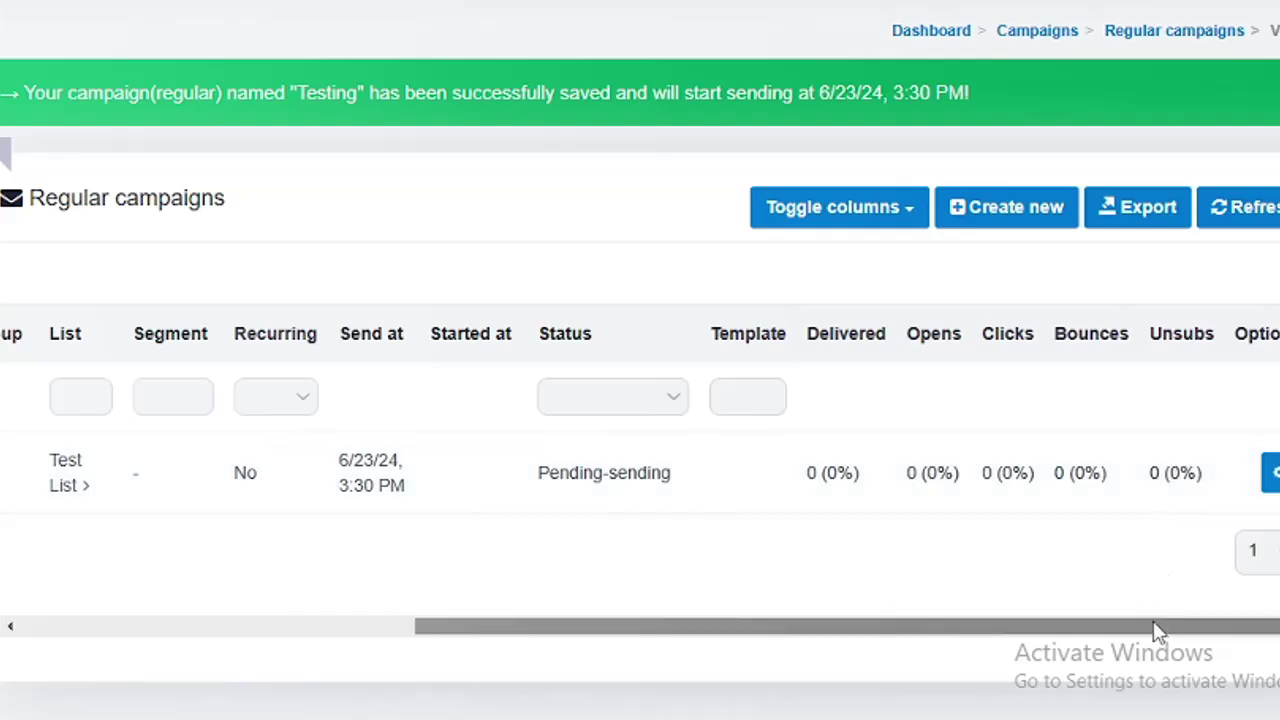
drag(1157, 632, 1180, 590)
drag(948, 635, 477, 629)
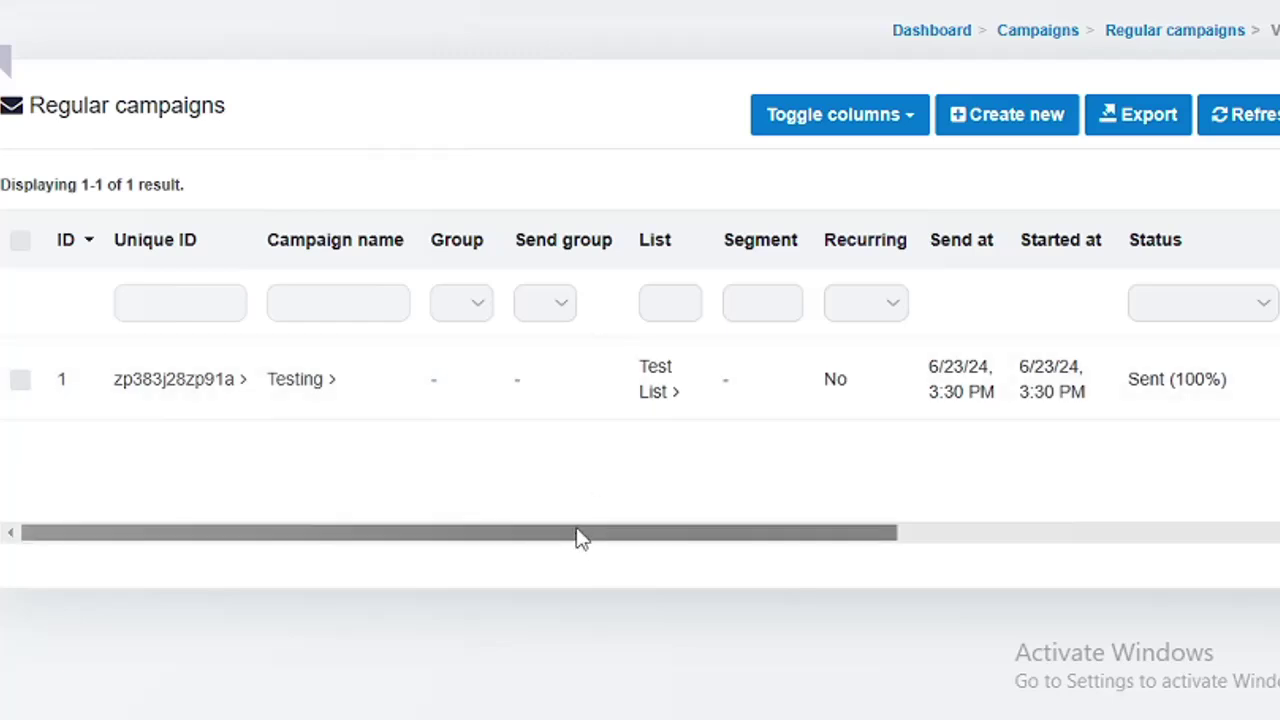
drag(580, 537, 926, 551)
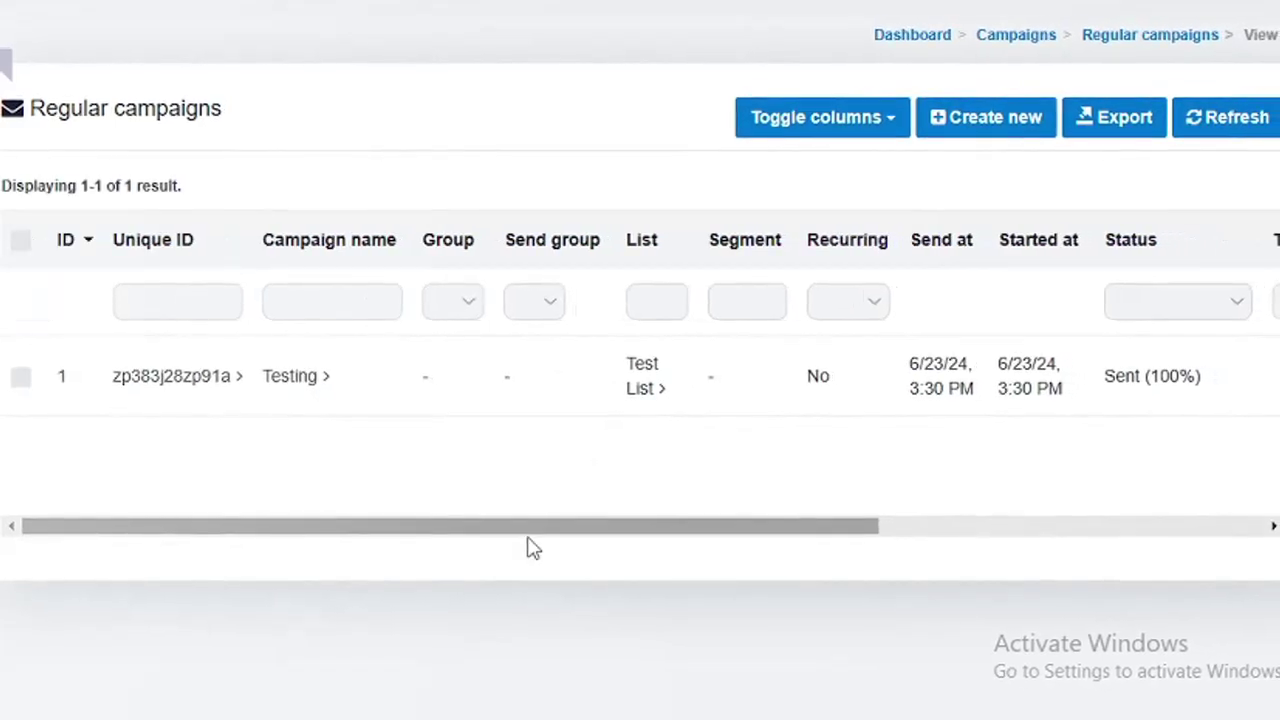
drag(529, 534, 1043, 560)
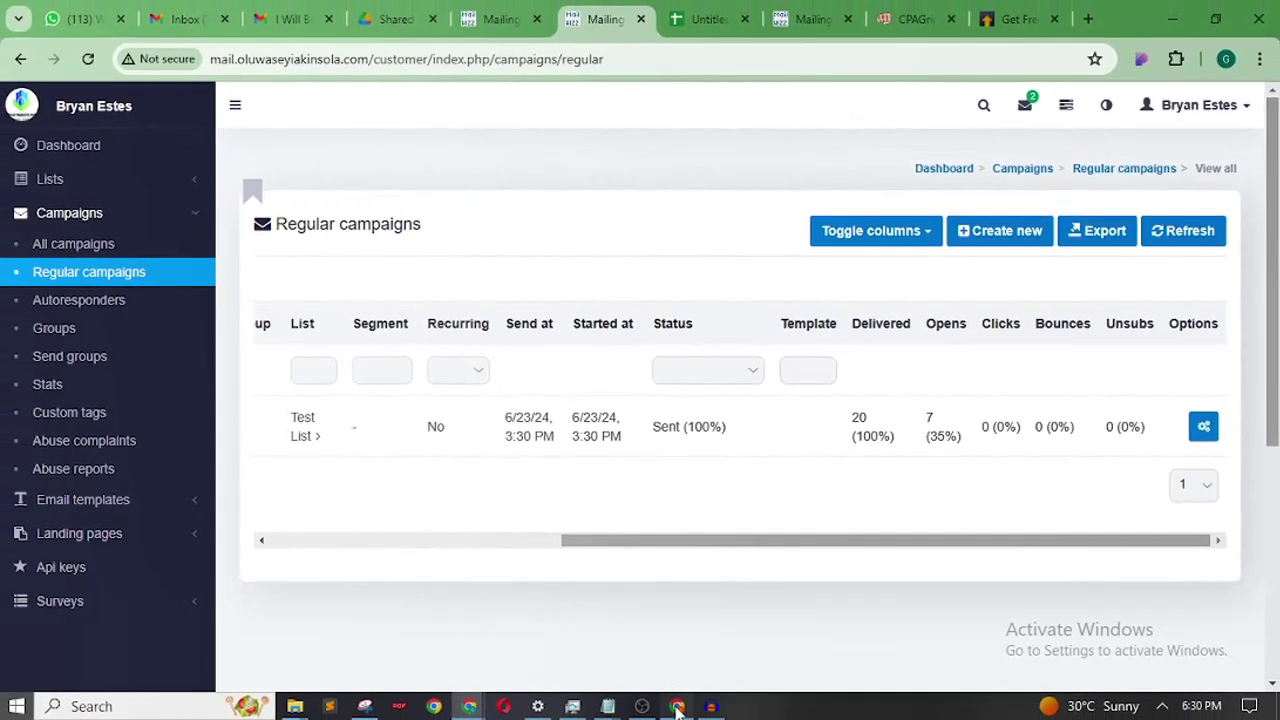
- Switch to the Gmail inbox in the other browser window and check which Google account is signed in
click(677, 707)
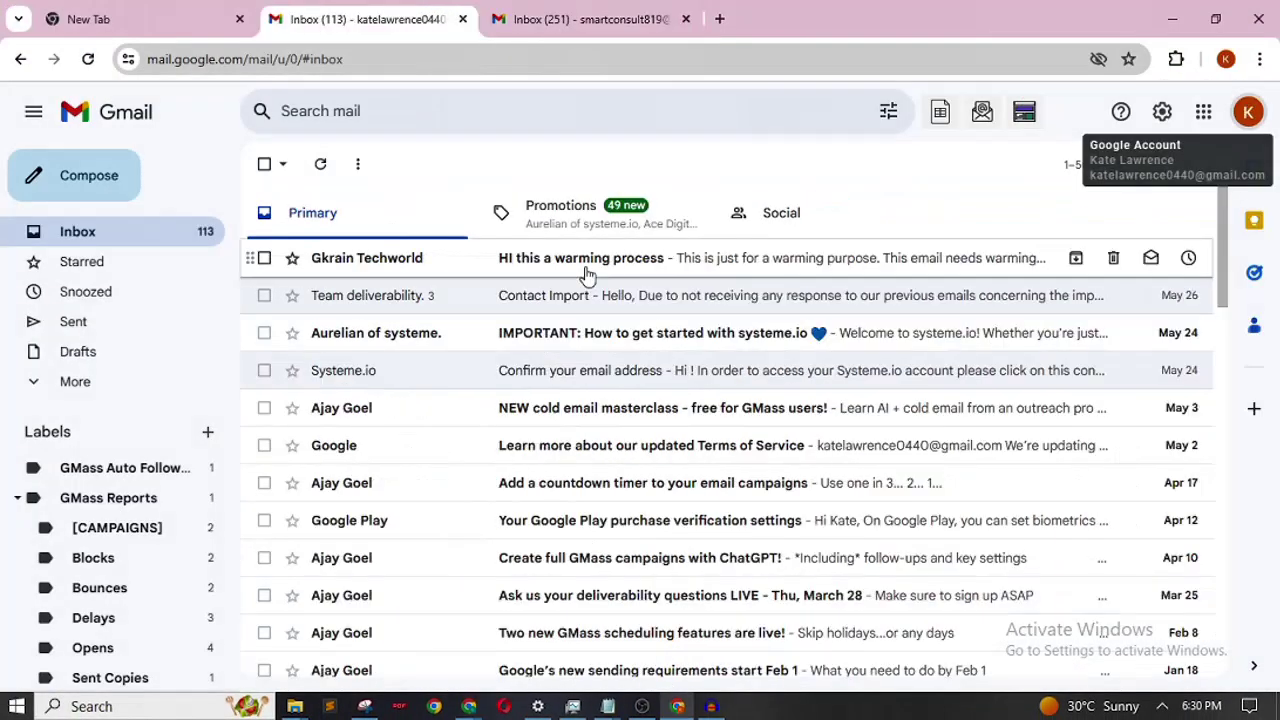
click(663, 53)
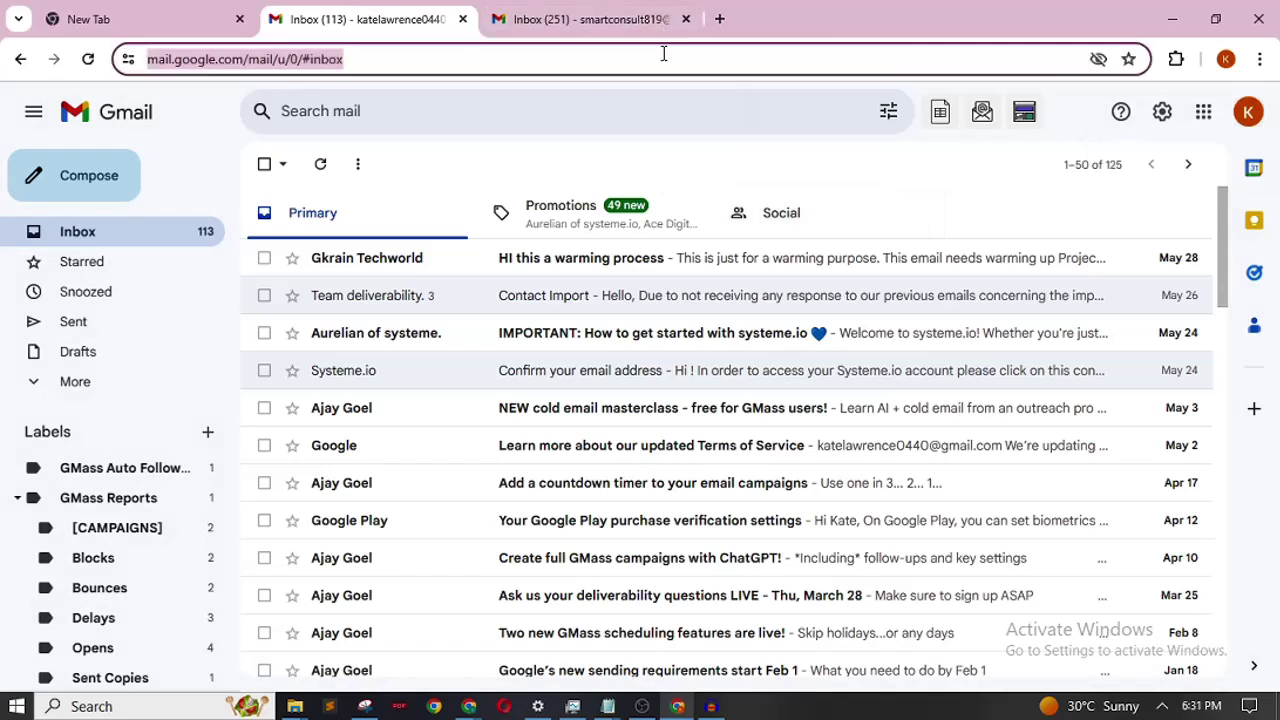
key(Escape)
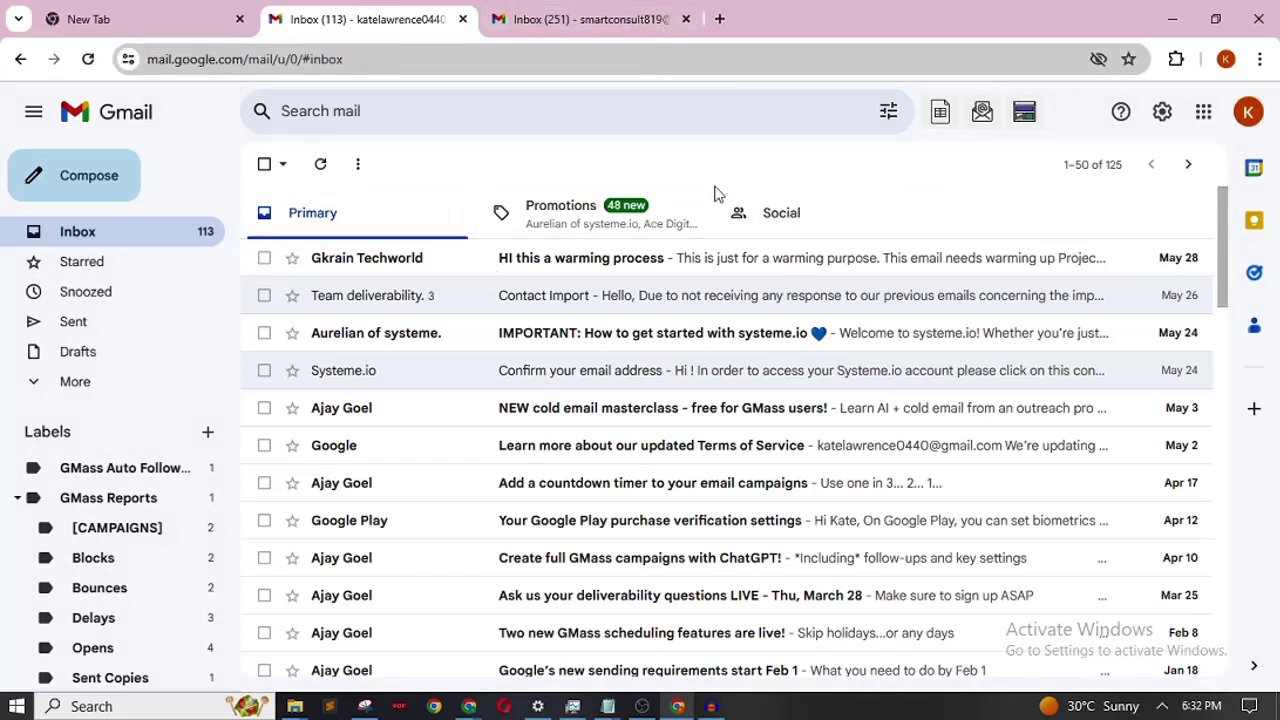
click(1248, 113)
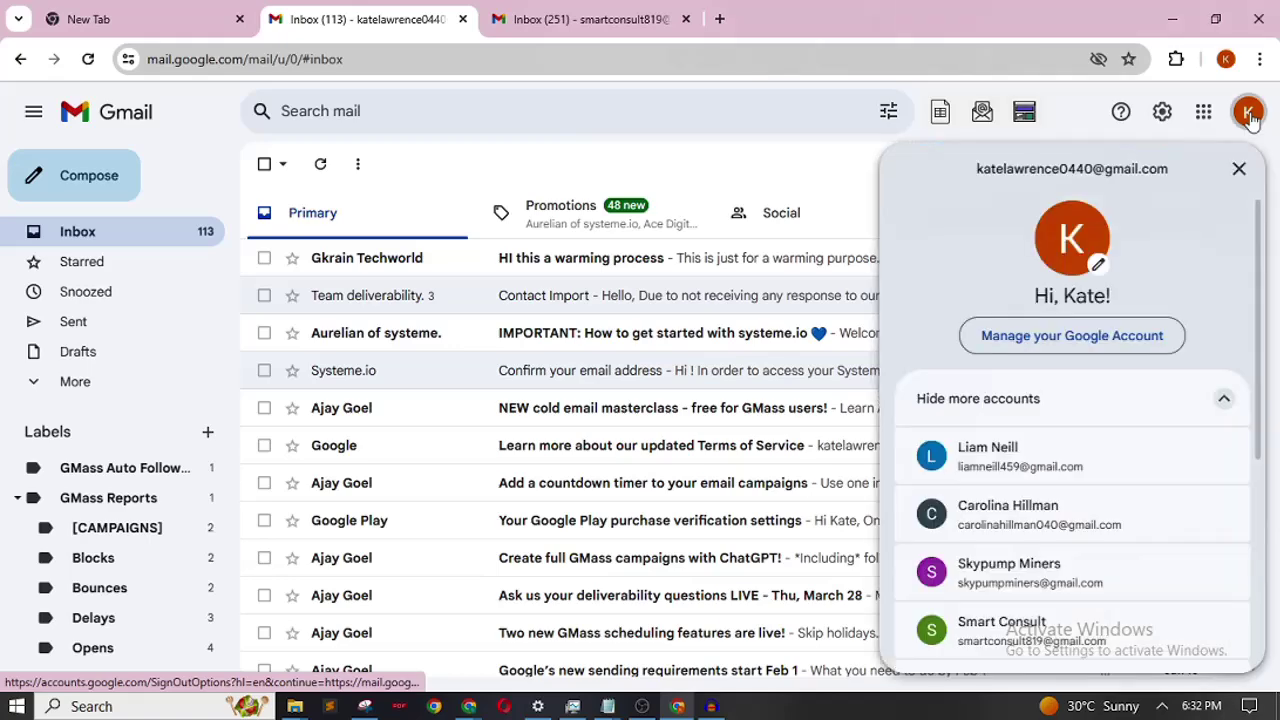
click(1248, 113)
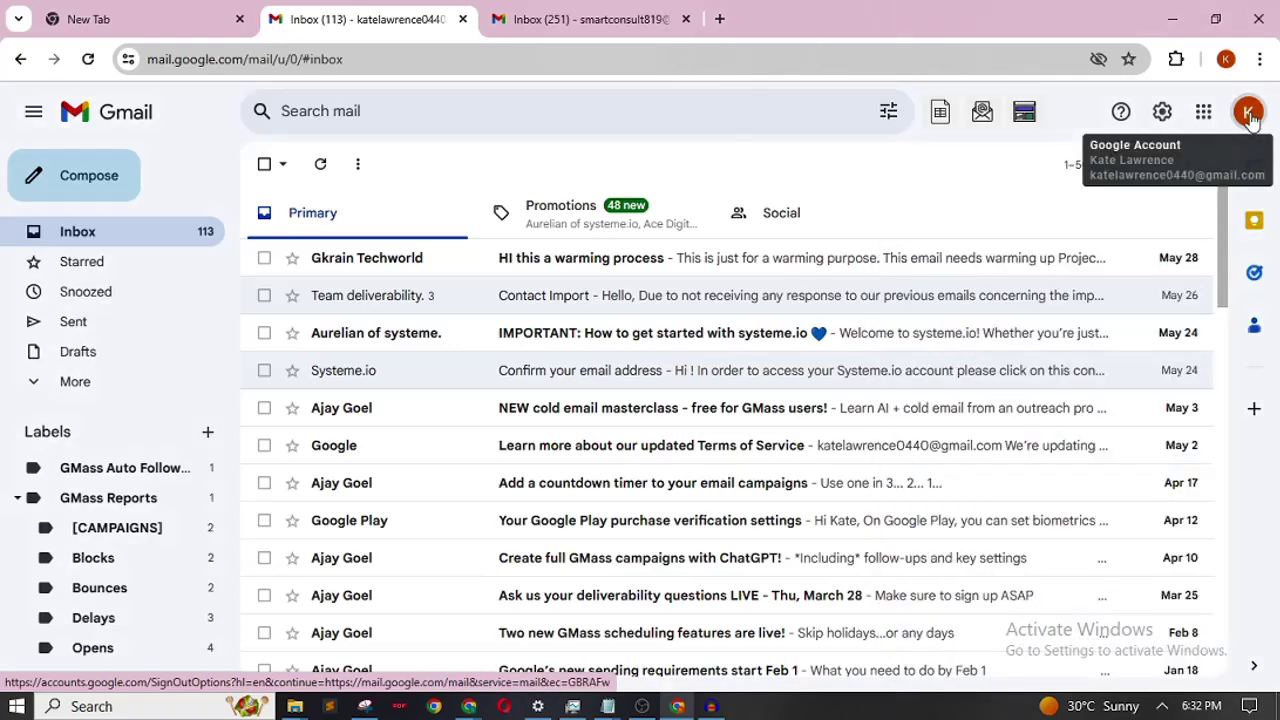
click(1248, 113)
click(1248, 113)
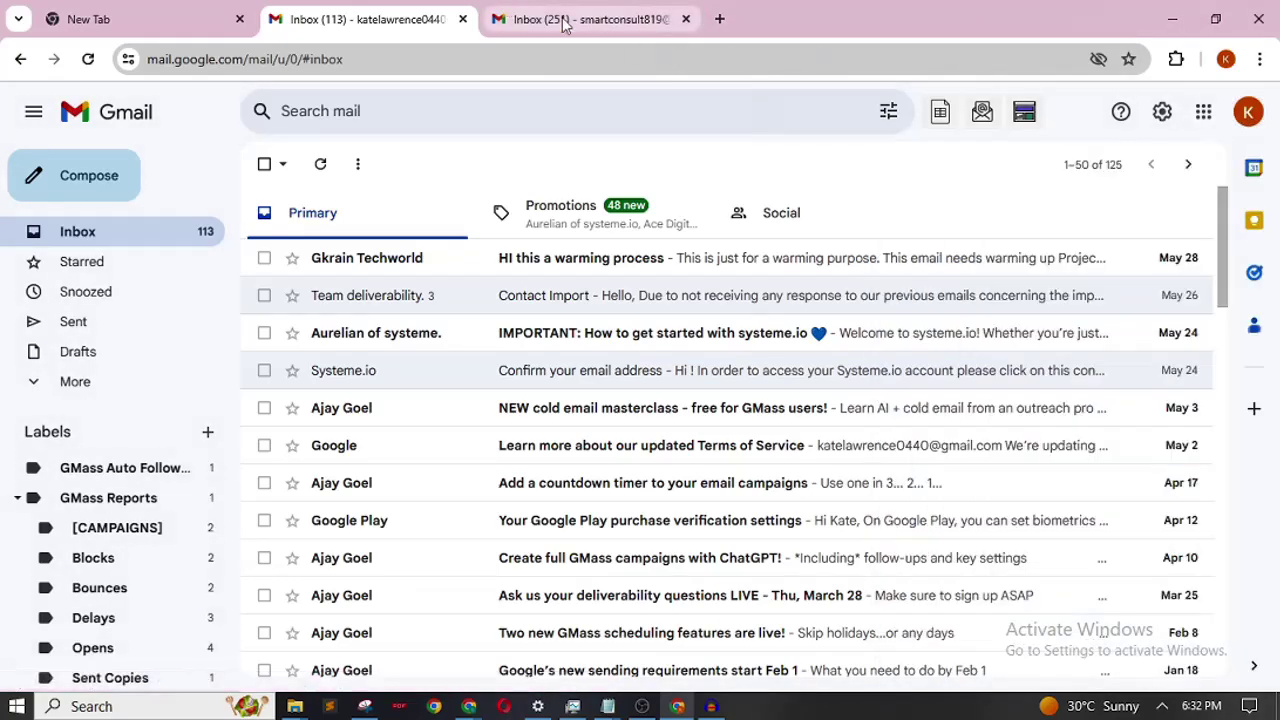
- Switch to the other recipient's Gmail inbox and reload it to check for the campaign email
click(564, 20)
click(644, 63)
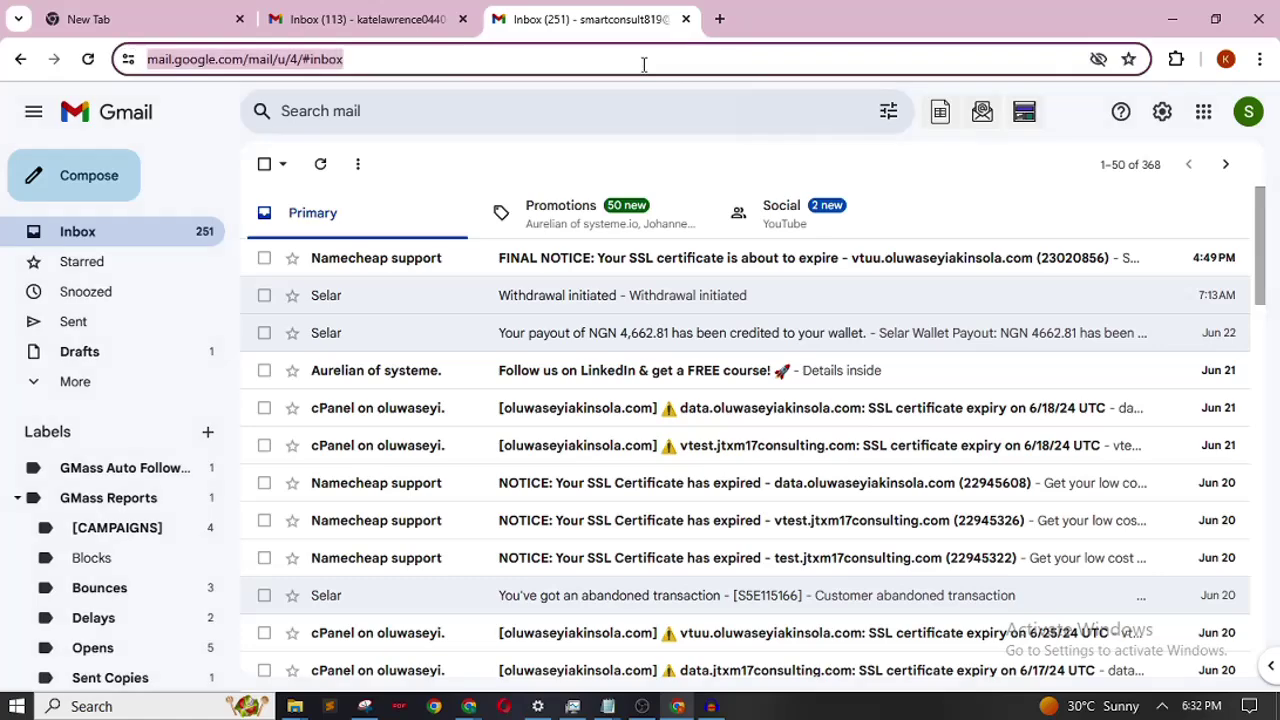
key(Return)
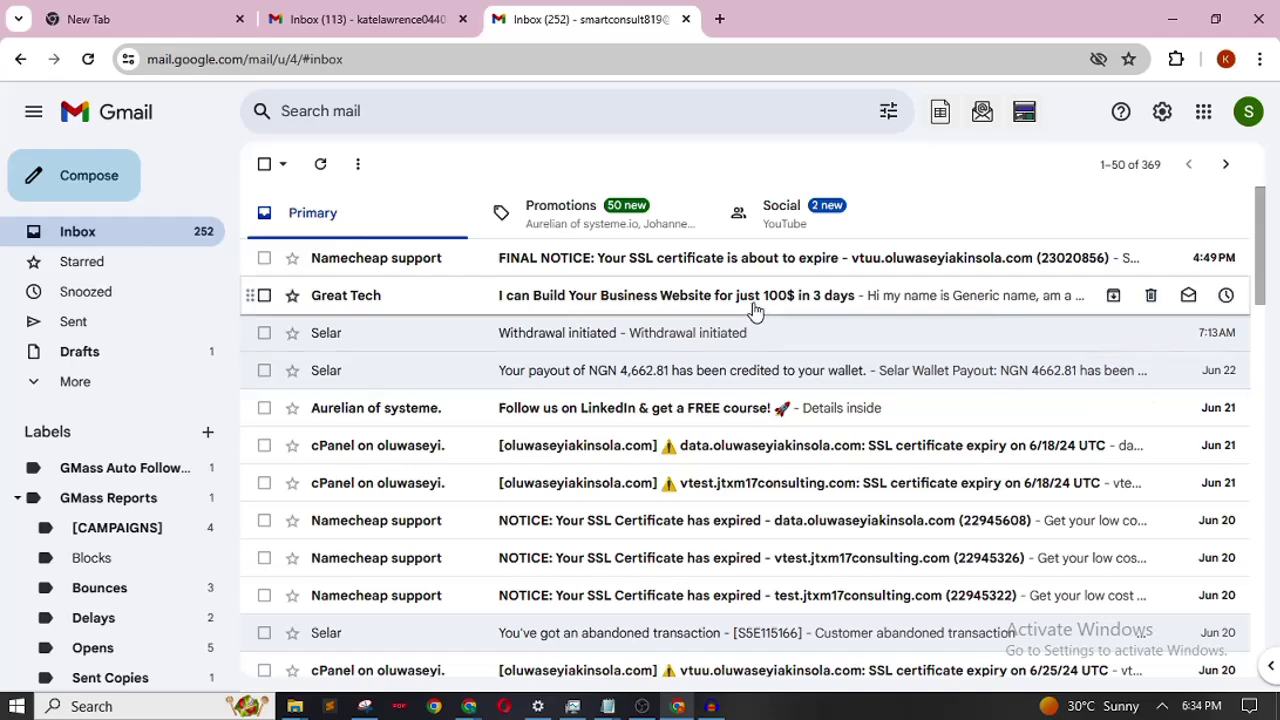
key(F5)
- Open the "I can Build Your Business Website for just 100$ in 3 days" email and examine its sender address block
click(670, 295)
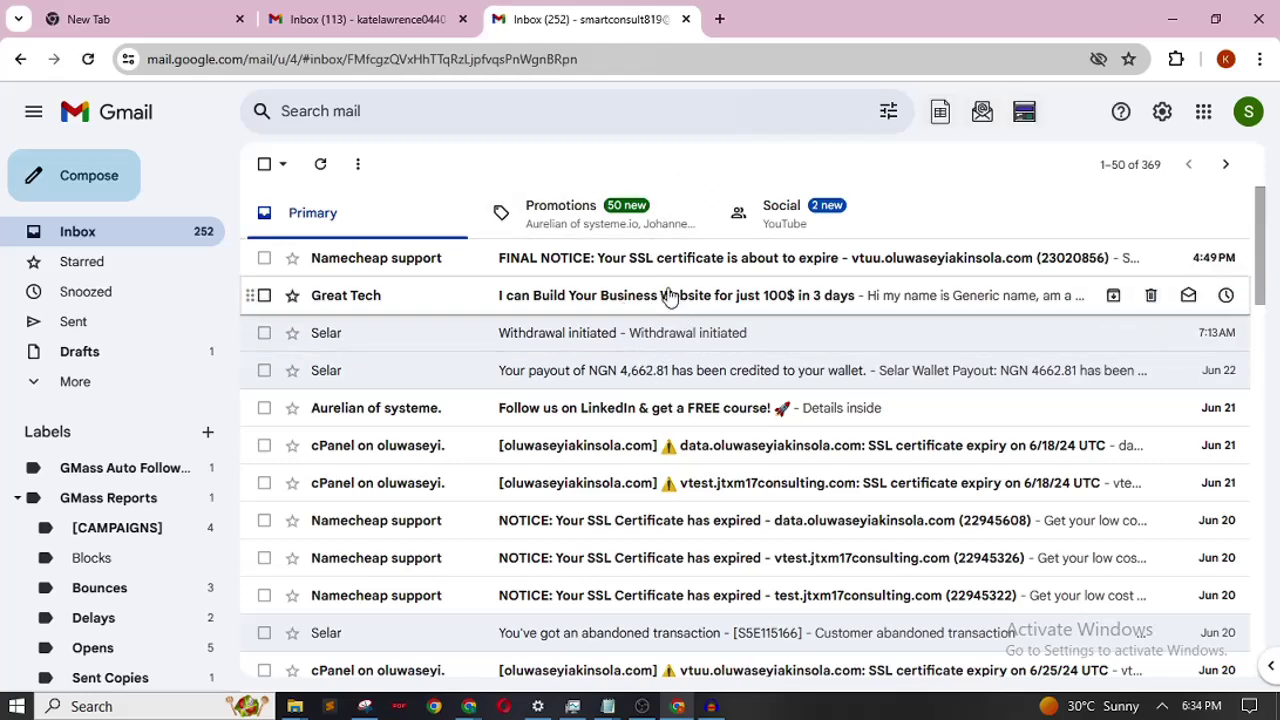
click(133, 243)
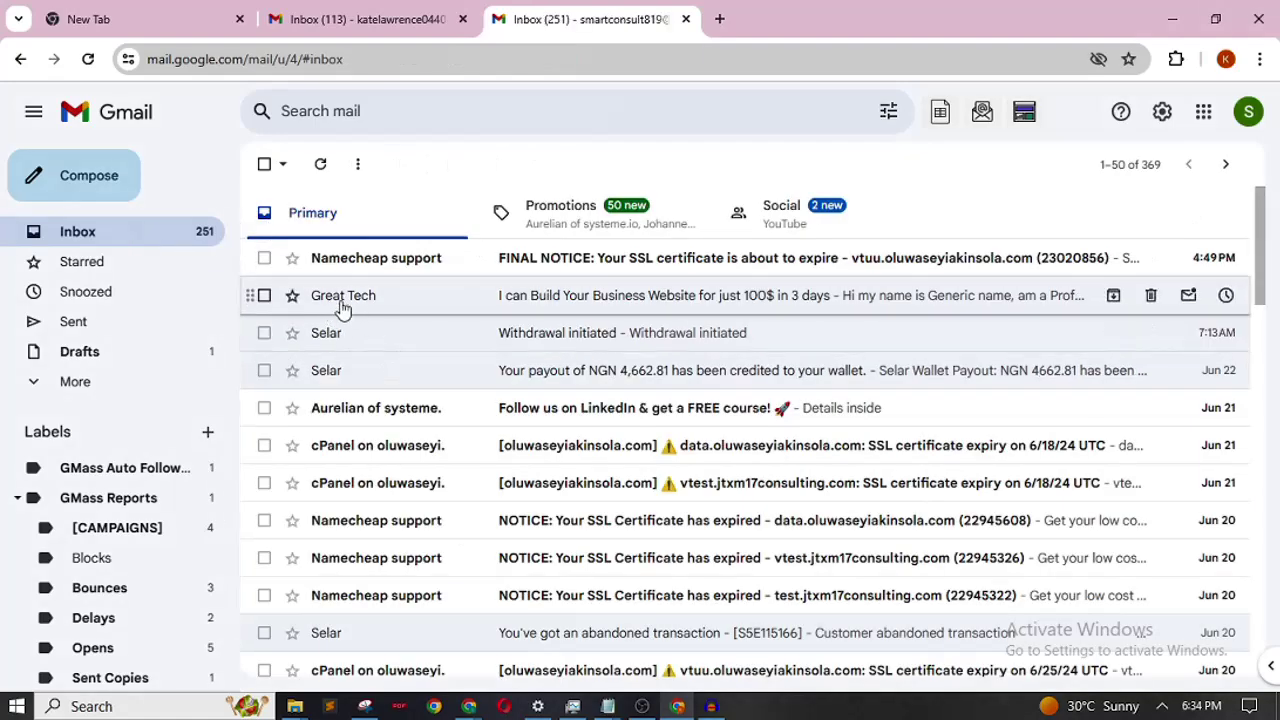
click(700, 295)
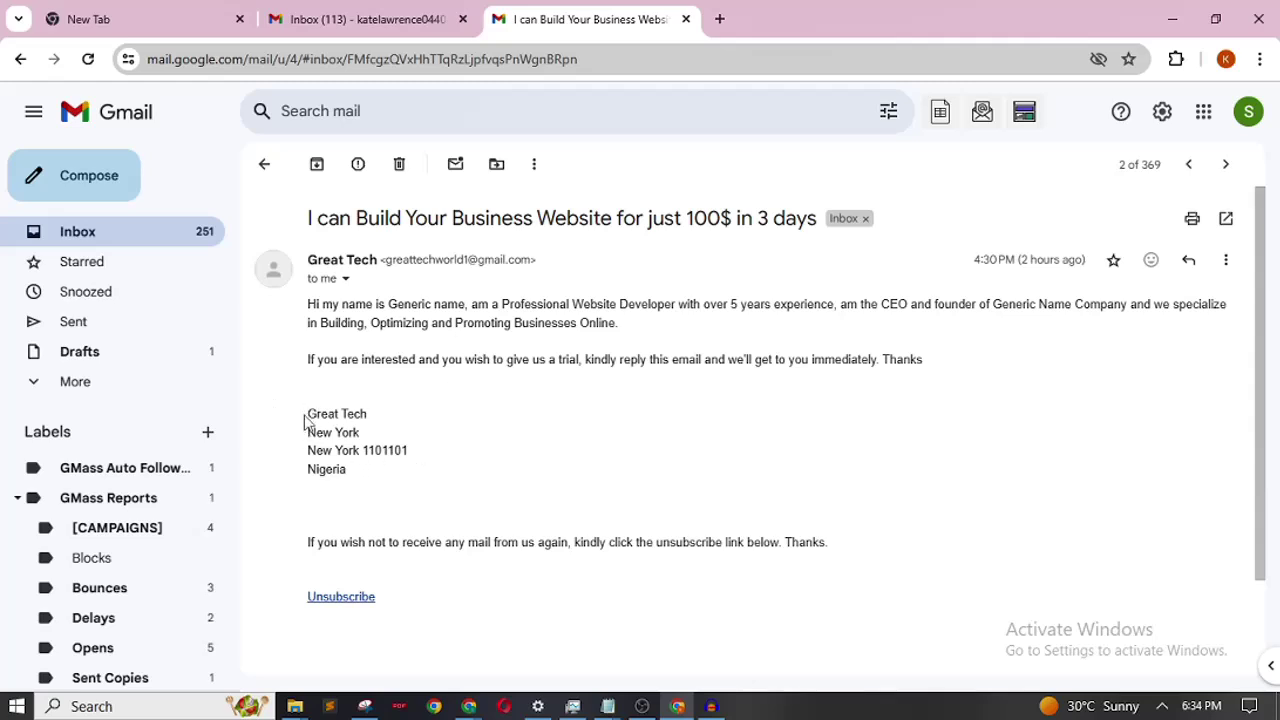
drag(304, 420, 394, 486)
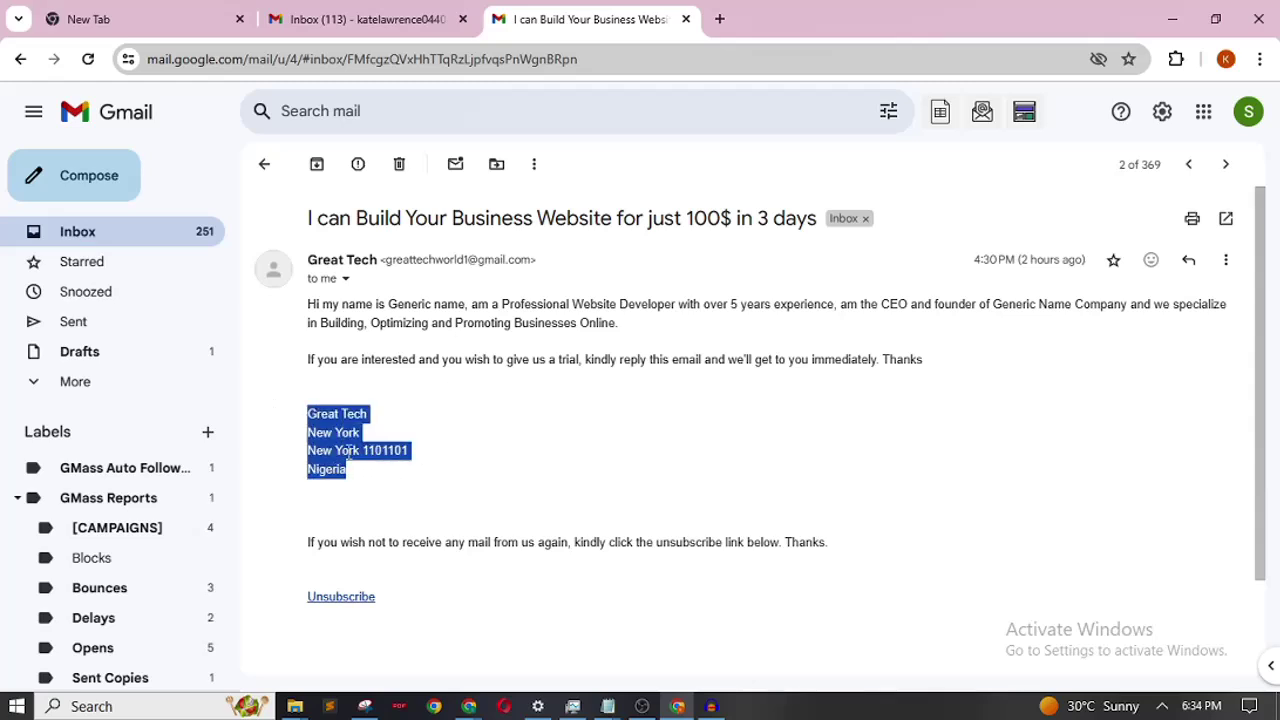
click(394, 486)
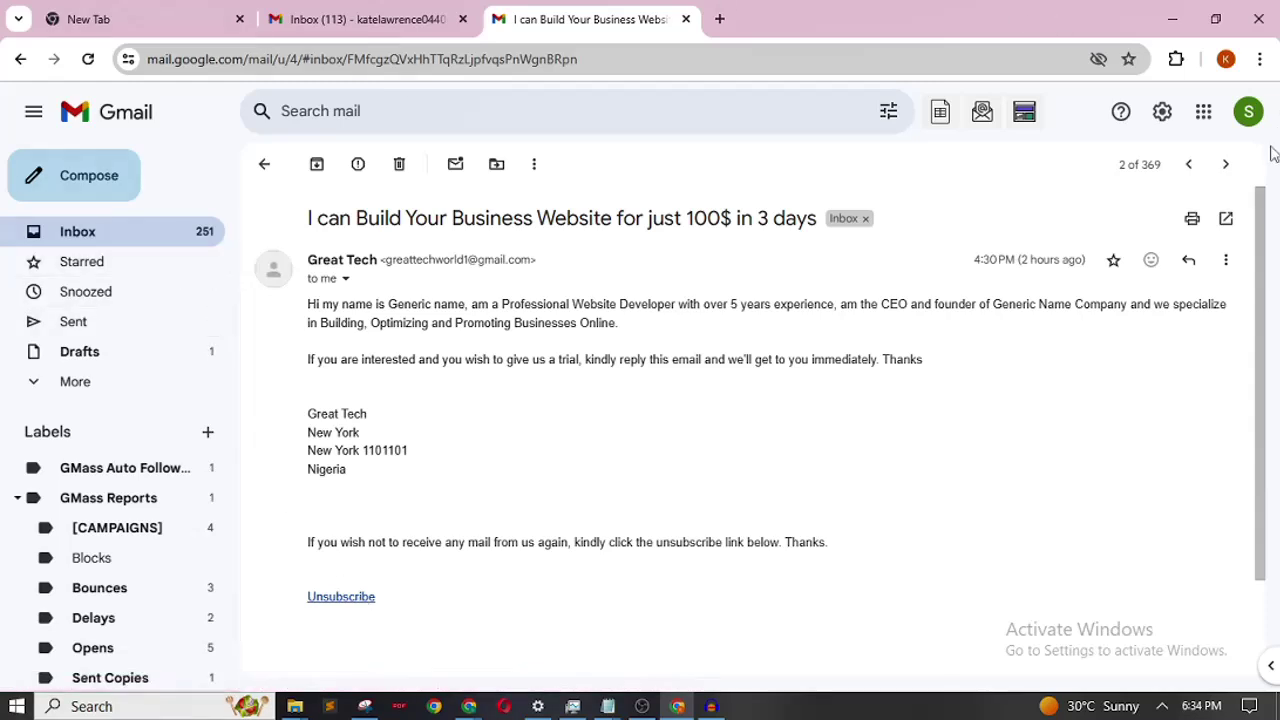
- Open the Gmail inbox of another recipient, the account listed just below the default one
click(1248, 114)
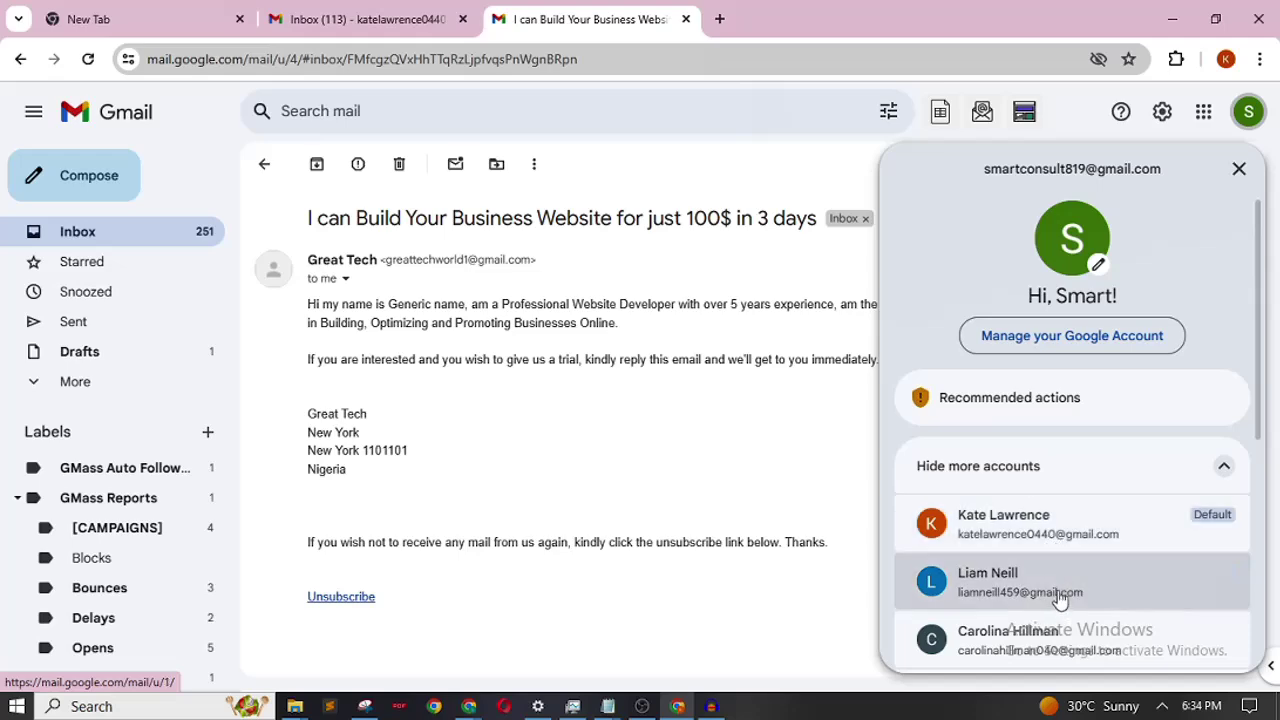
scroll(1262, 285, down, 3)
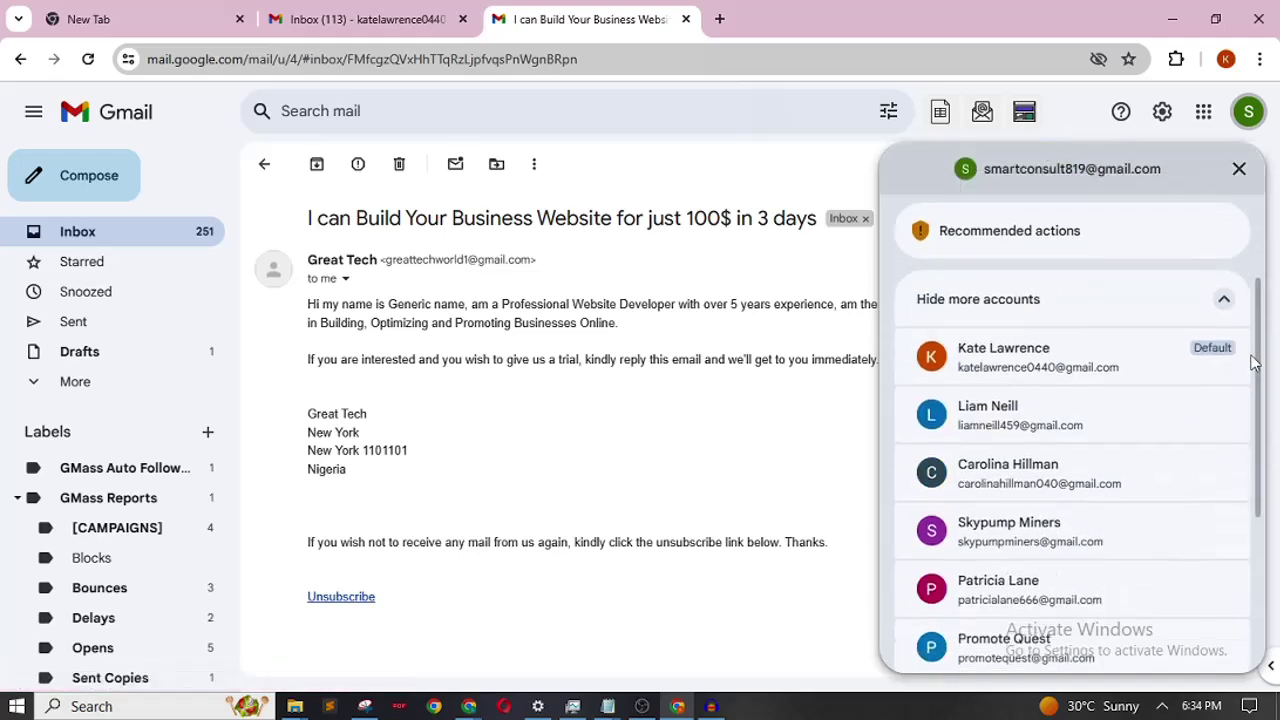
click(996, 420)
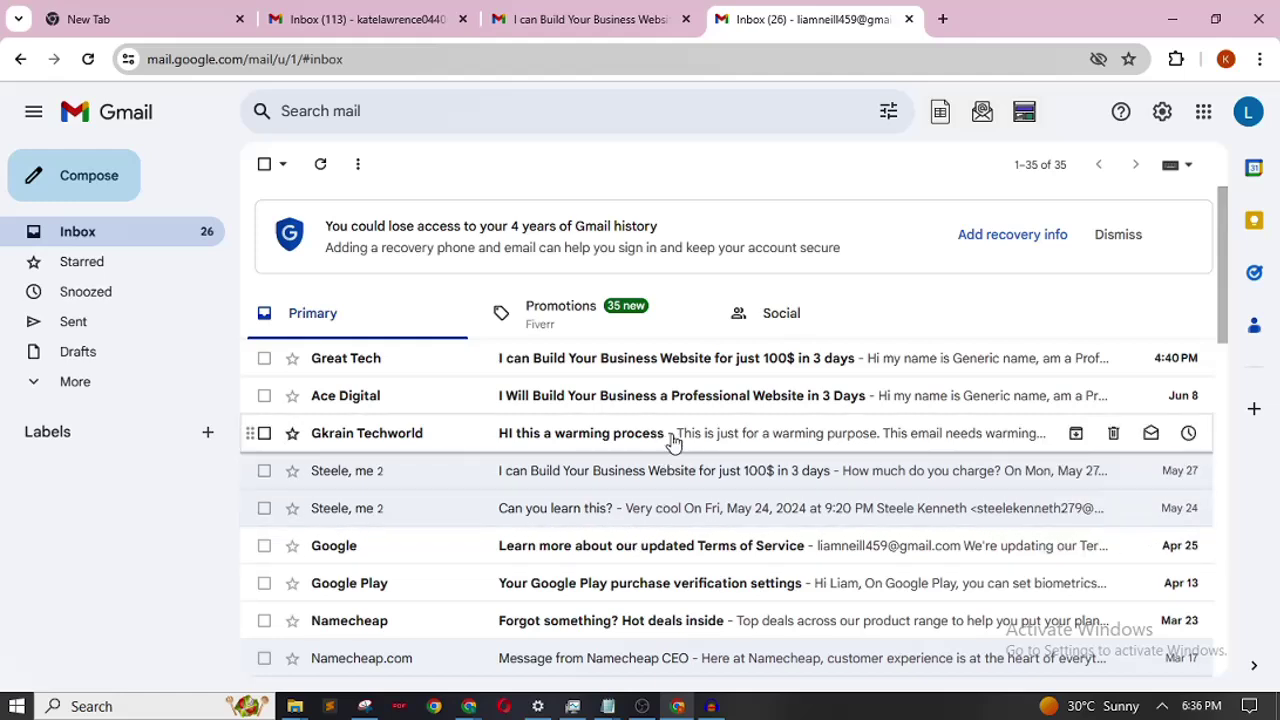
- Examine the earlier Gkrain Techworld and Ace Digital emails, then the new Great Tech campaign email in this inbox
click(672, 441)
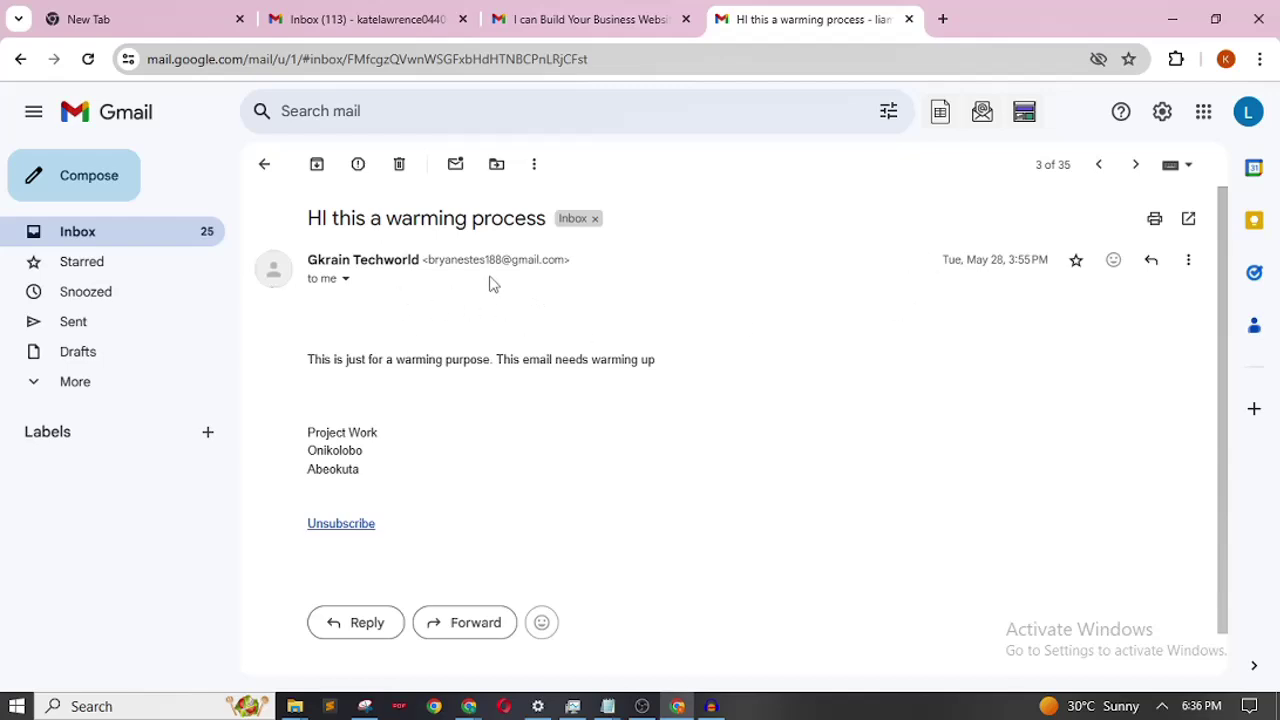
click(80, 240)
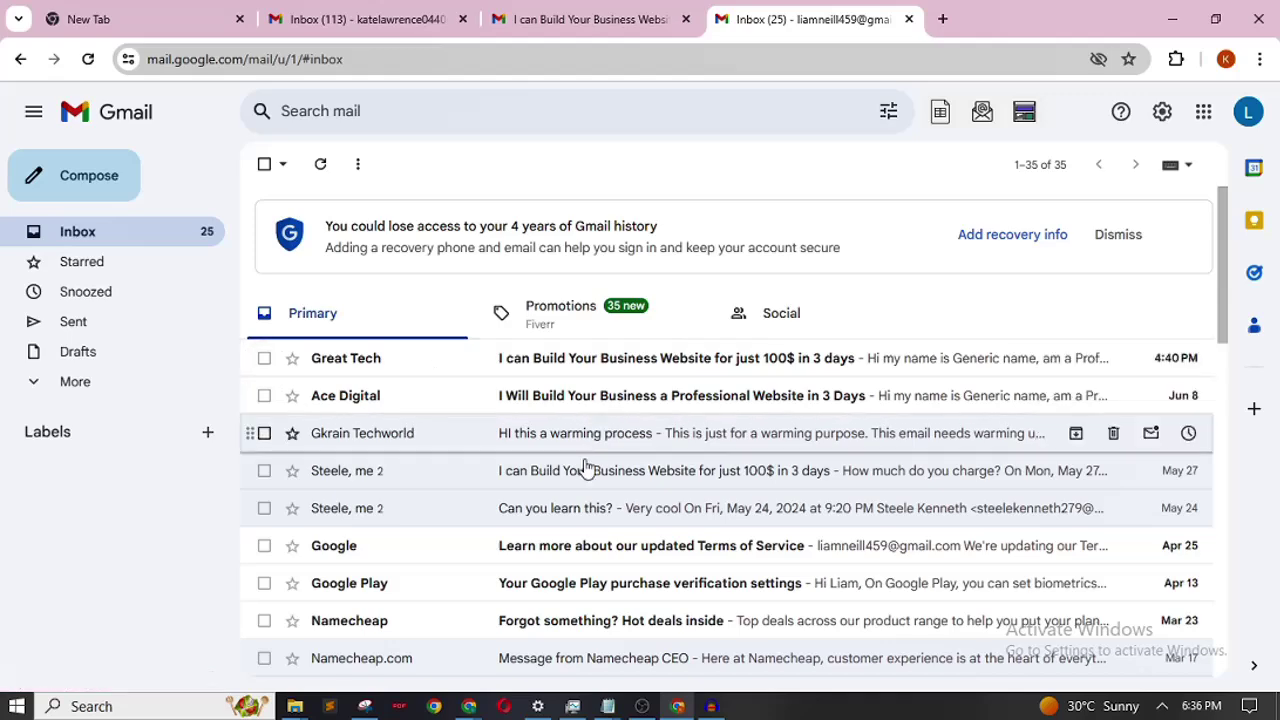
click(645, 403)
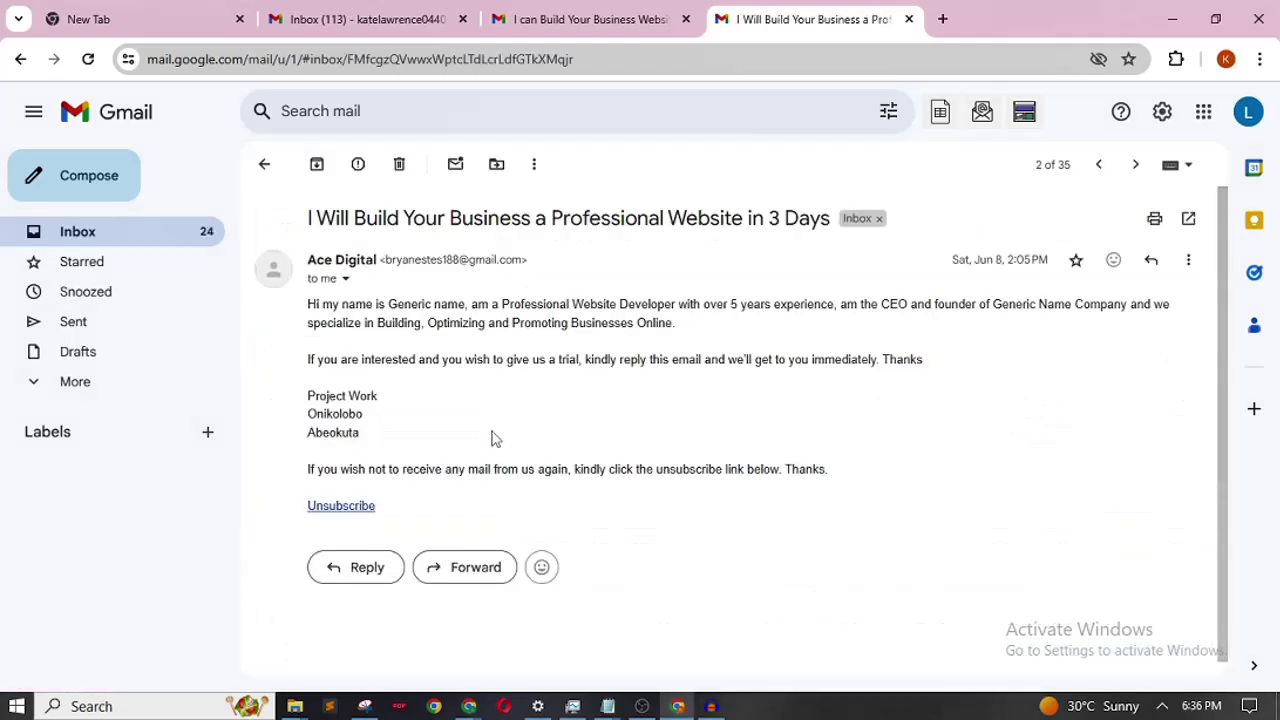
click(137, 238)
click(580, 364)
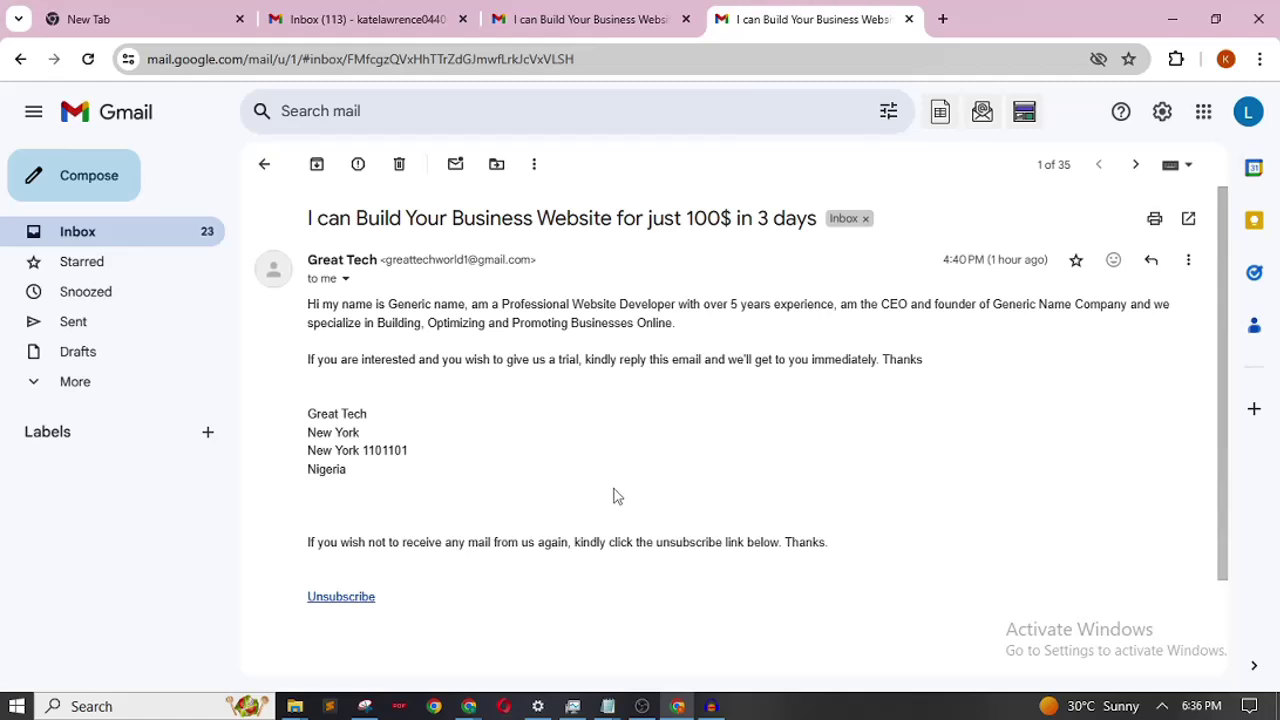
- Reply "thanks" to the Great Tech campaign email, send the reply, and return to the inbox
click(1152, 261)
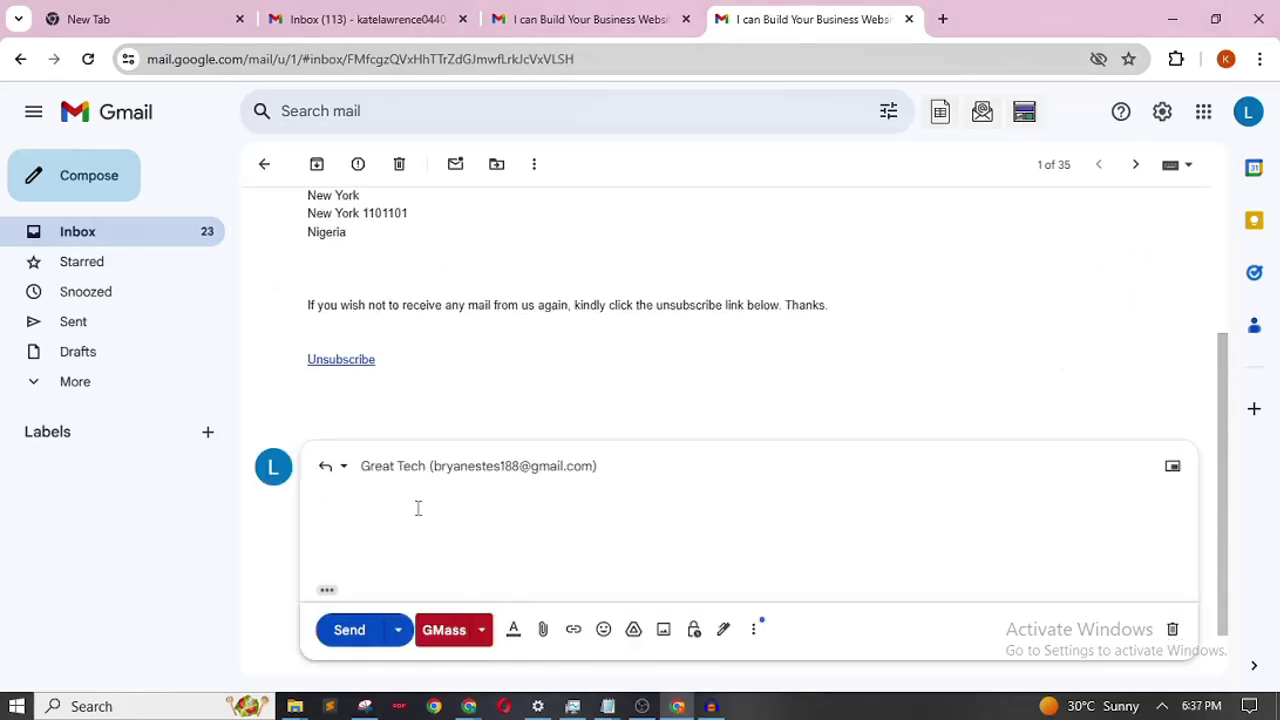
text(impro)
key(BackSpace)
key(BackSpace)
key(BackSpace)
key(BackSpace)
key(BackSpace)
text(thanks)
click(350, 630)
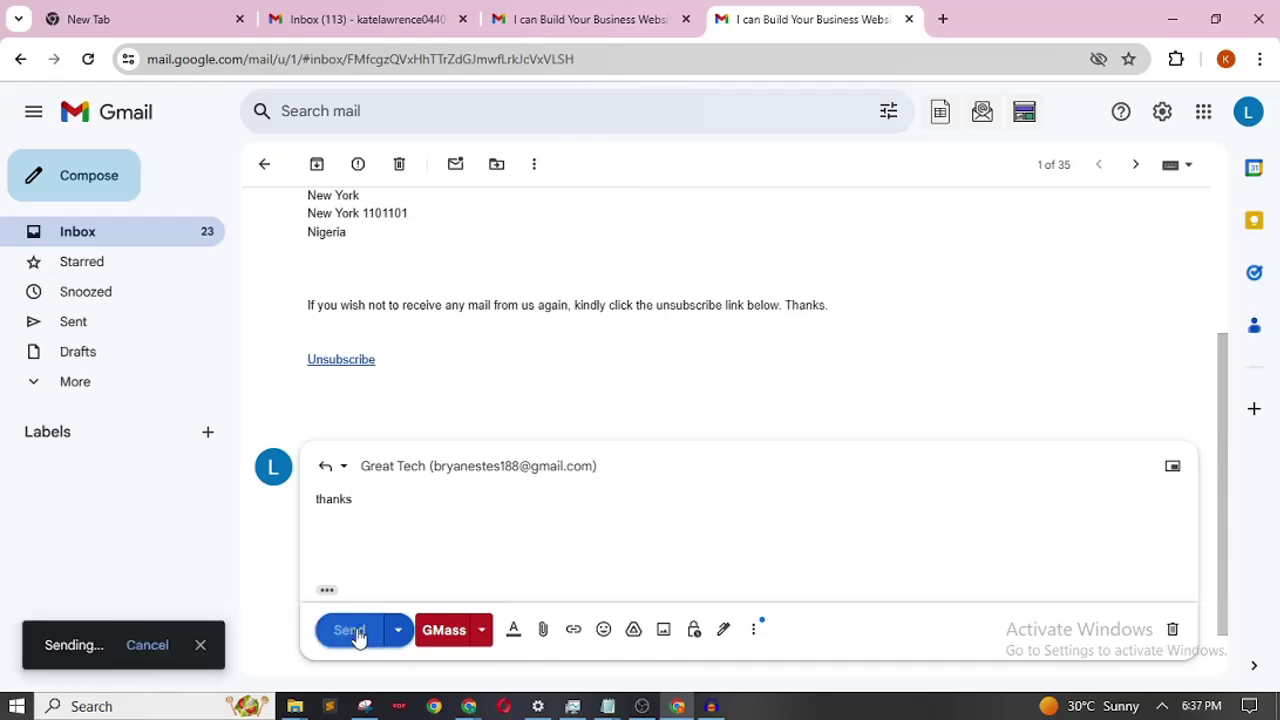
click(126, 235)
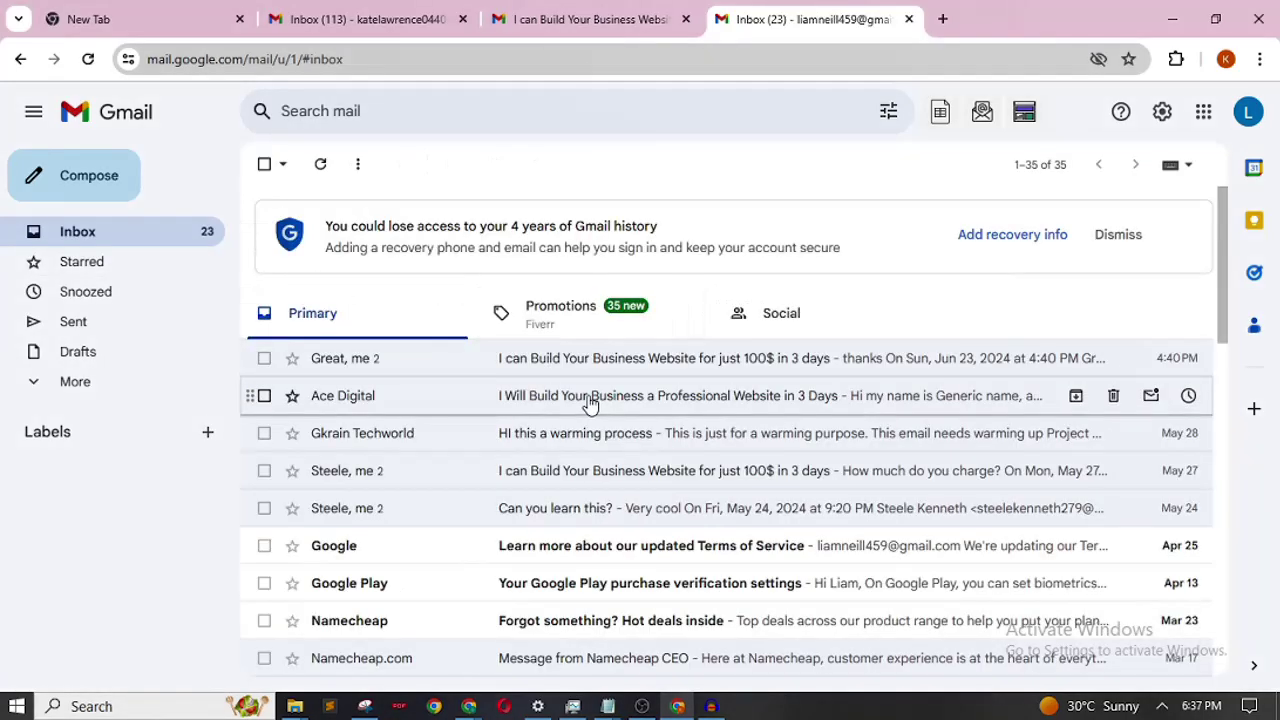
- Open two more recipient accounts' Gmail inboxes and check each for the campaign email
click(1251, 112)
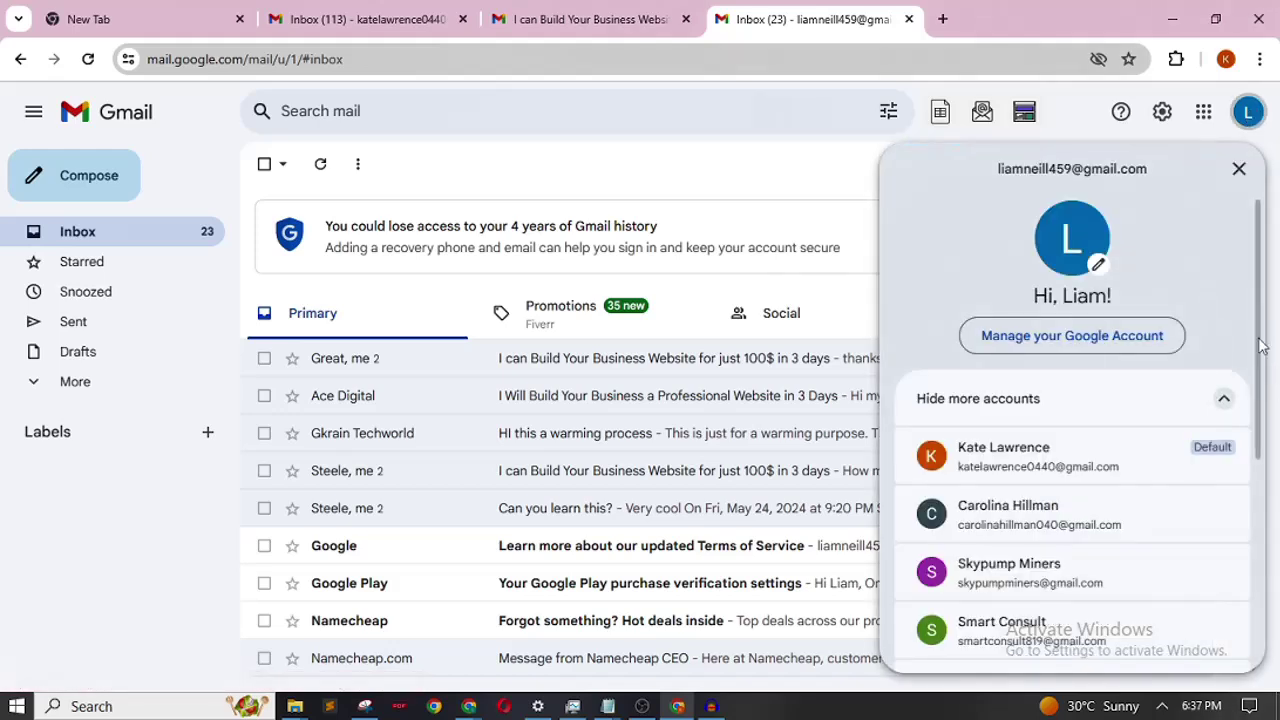
scroll(1042, 470, down, 2)
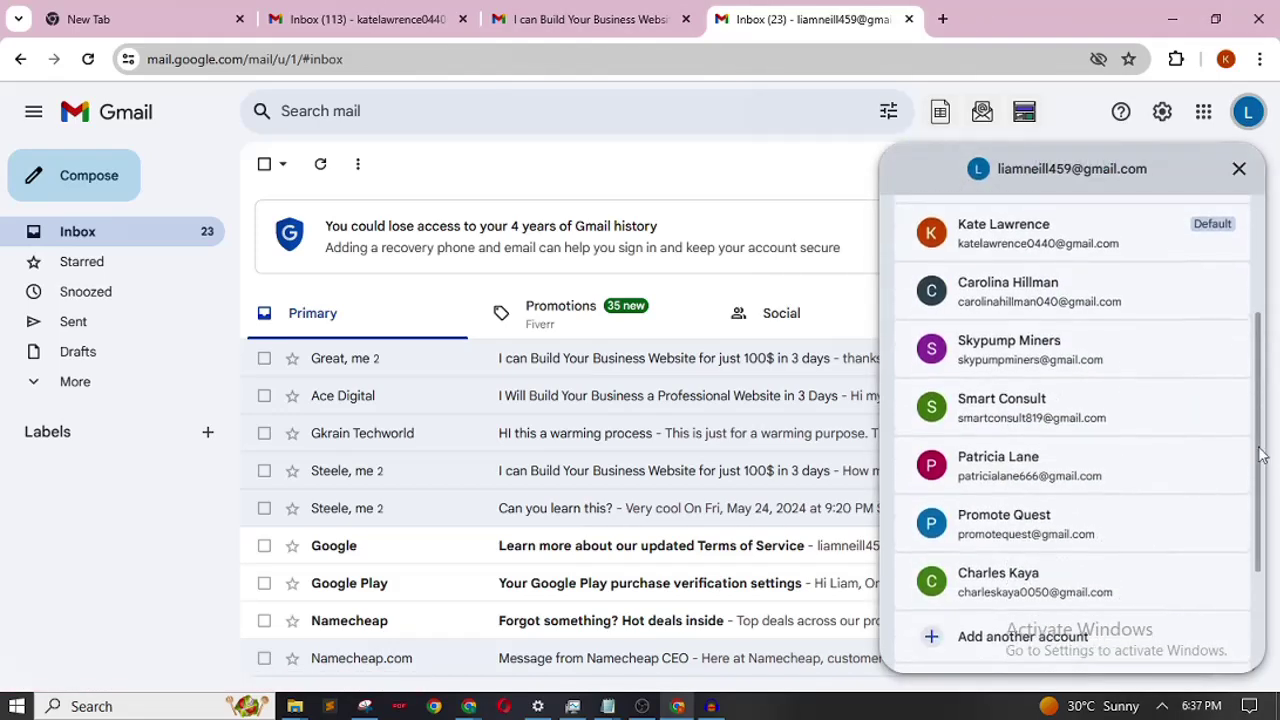
click(1021, 470)
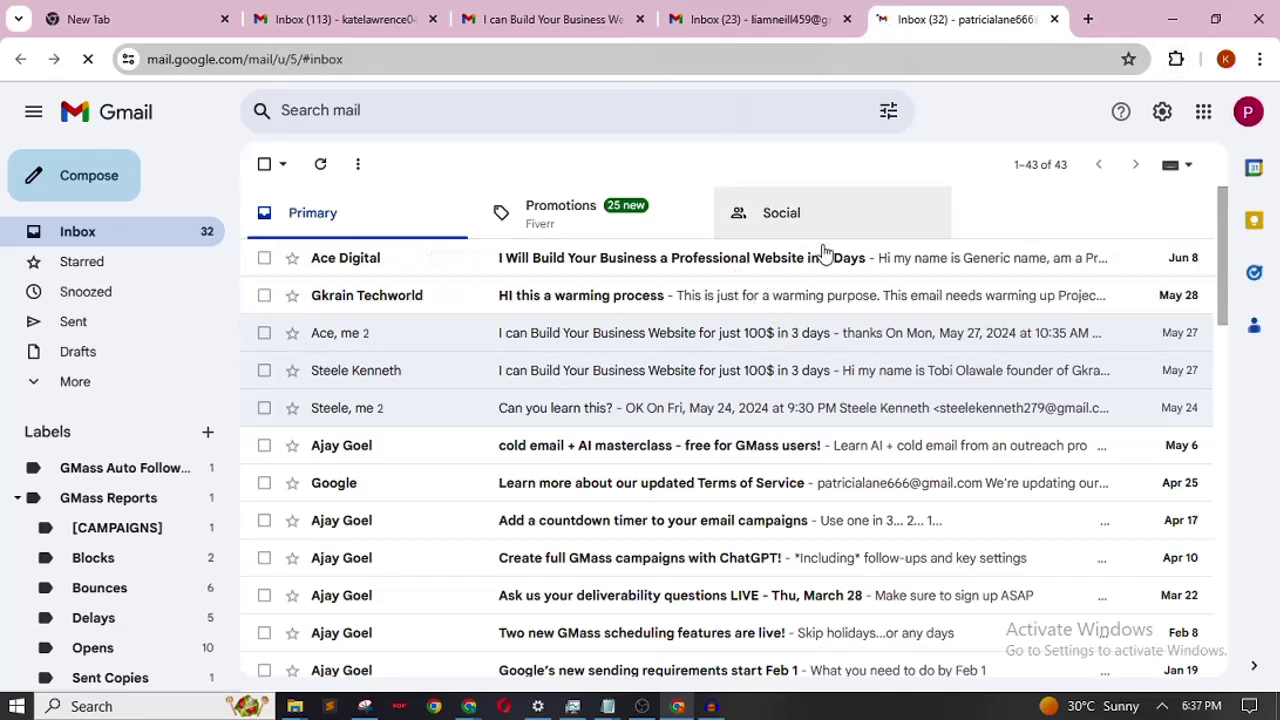
click(1248, 112)
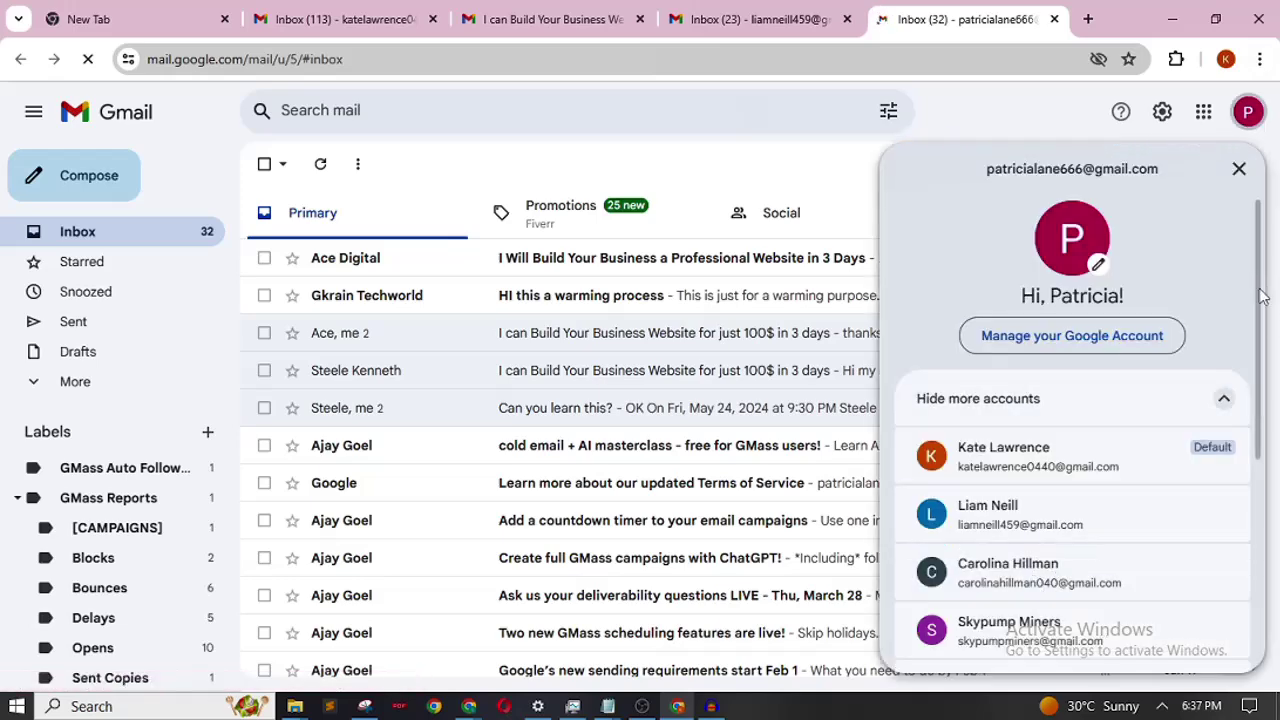
drag(1257, 287, 1251, 420)
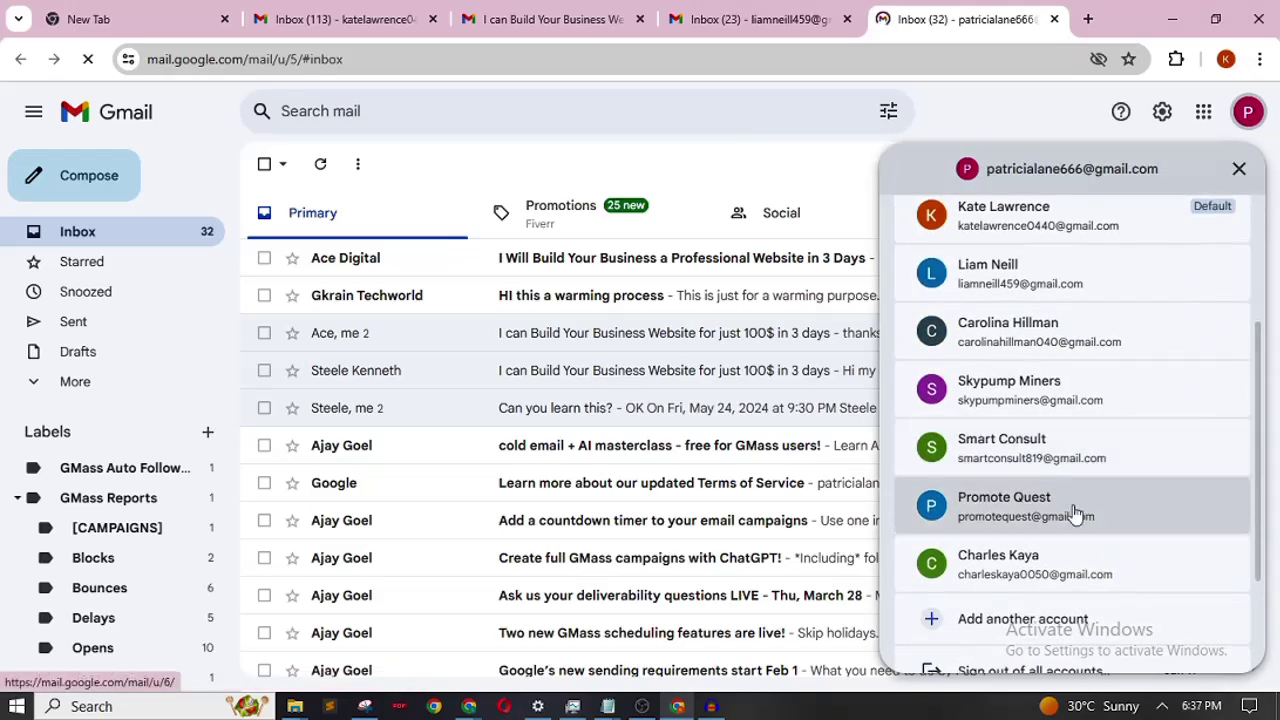
click(1065, 561)
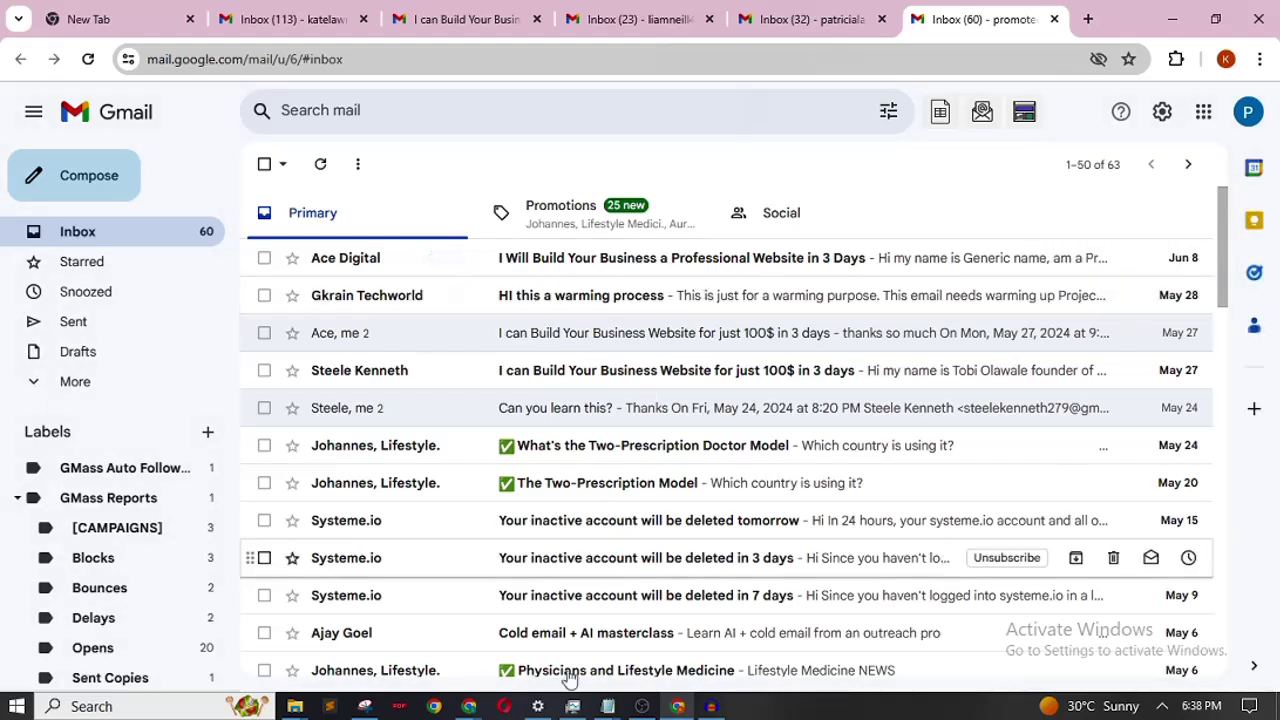
- Switch back to the mailing software's browser window and check the reply-to account's Gmail inbox for the recipient's reply
mouse_move(469, 706)
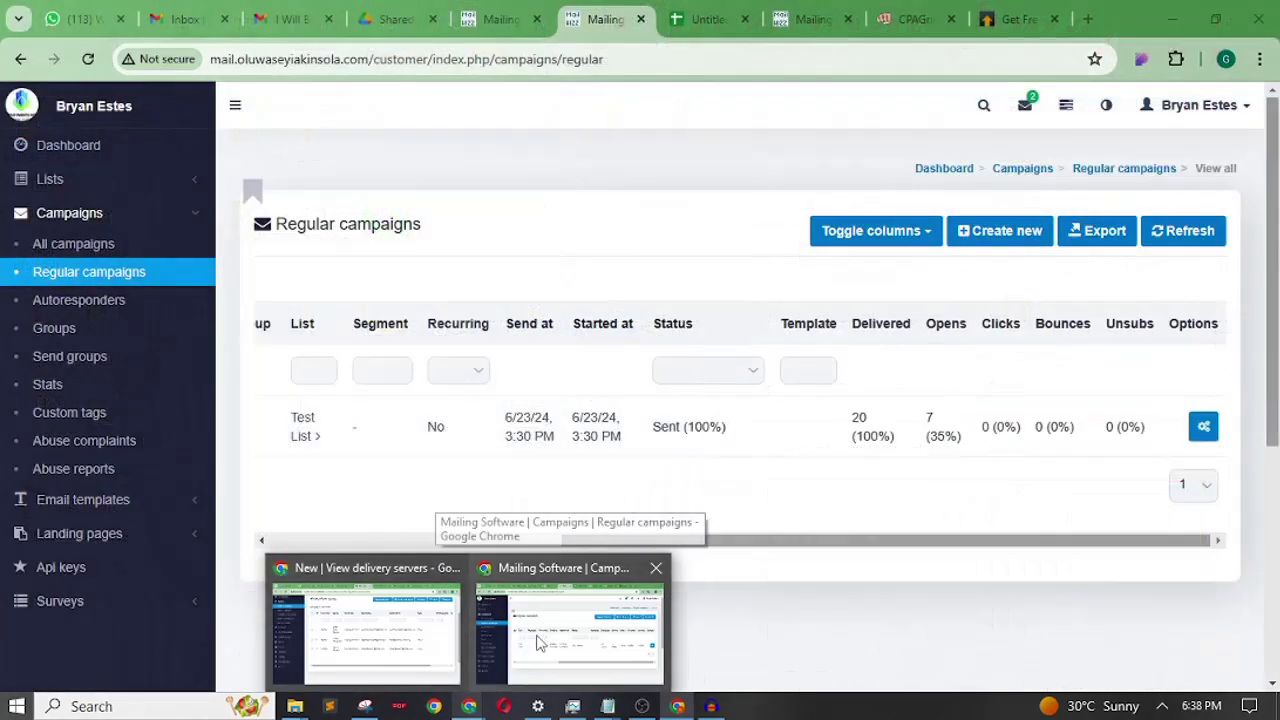
click(540, 645)
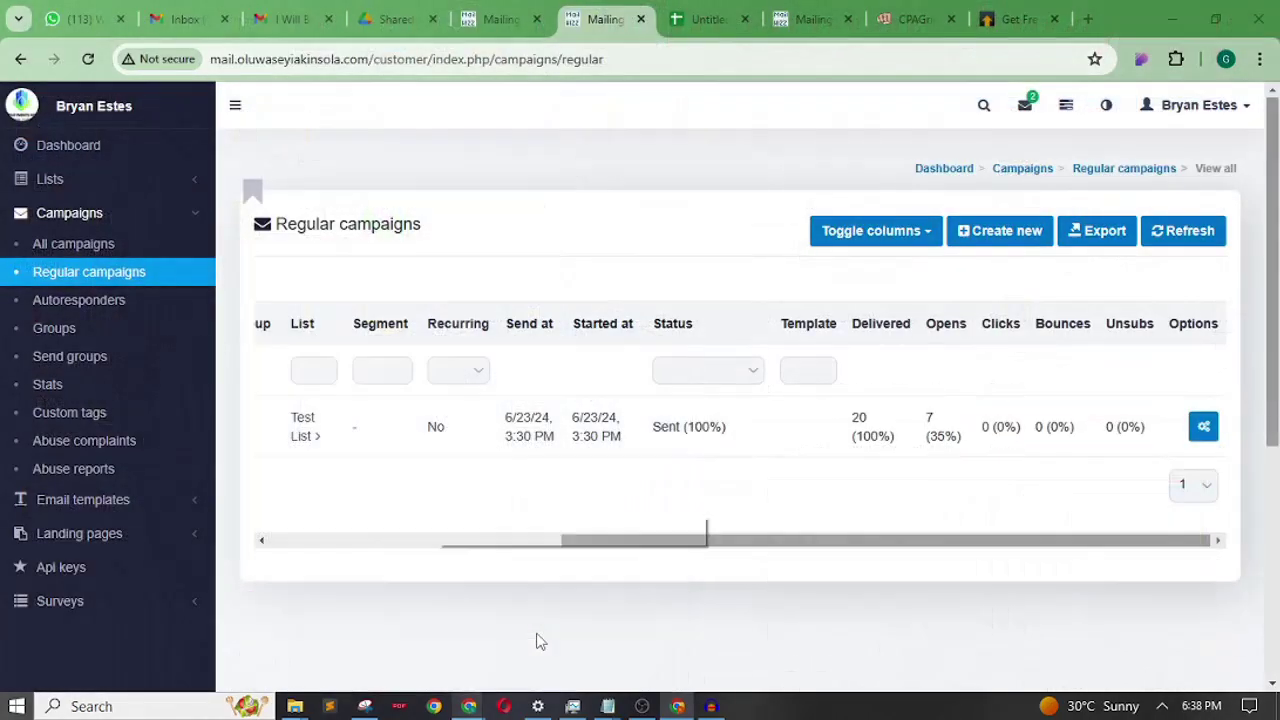
click(279, 22)
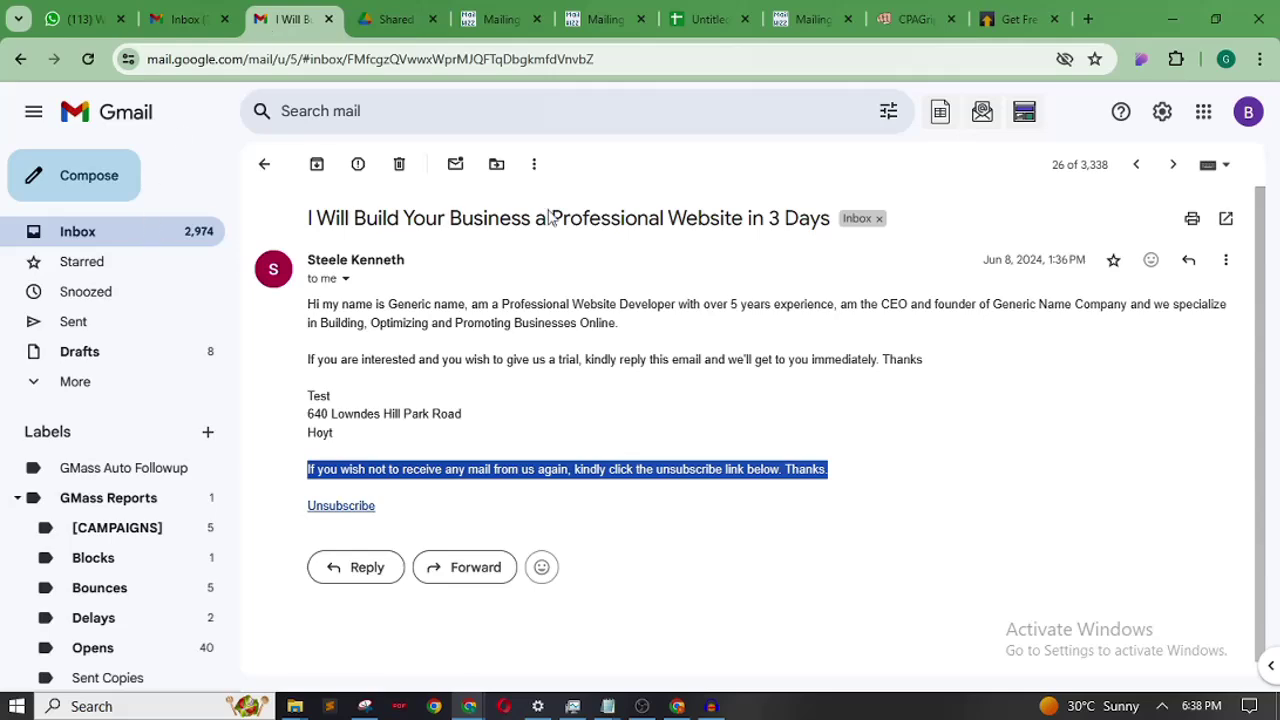
click(80, 233)
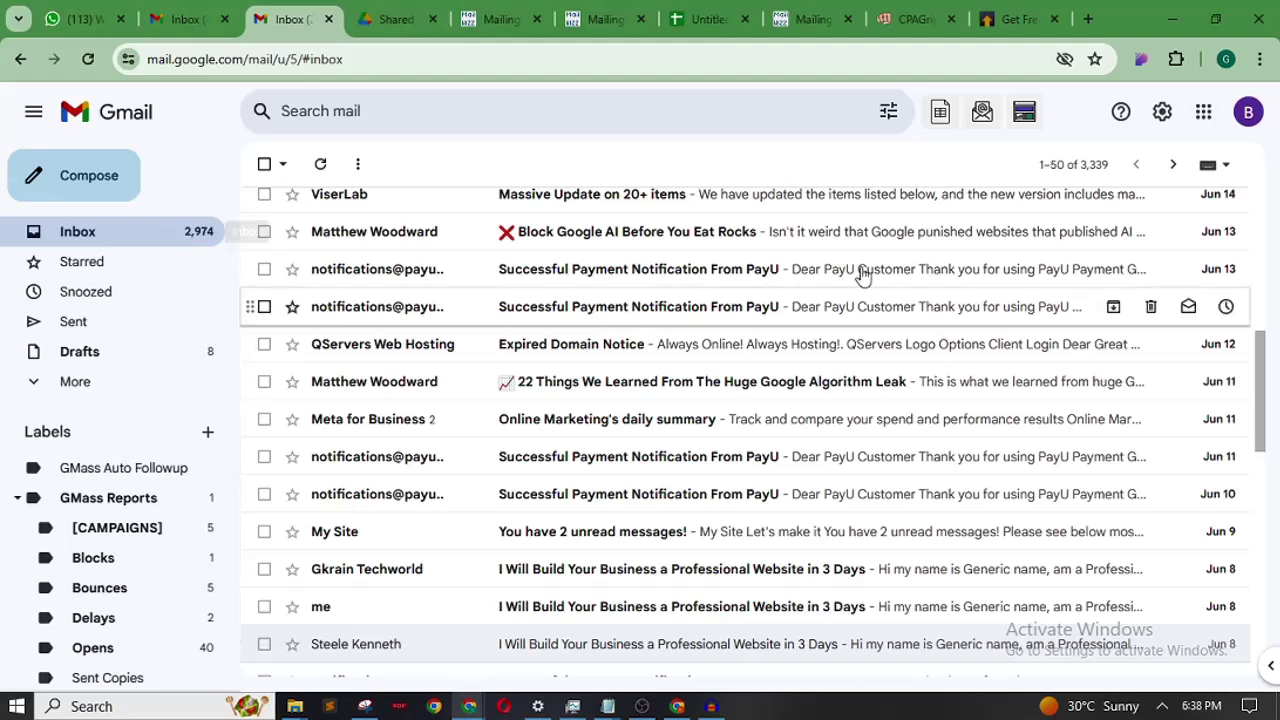
drag(1262, 368, 1268, 102)
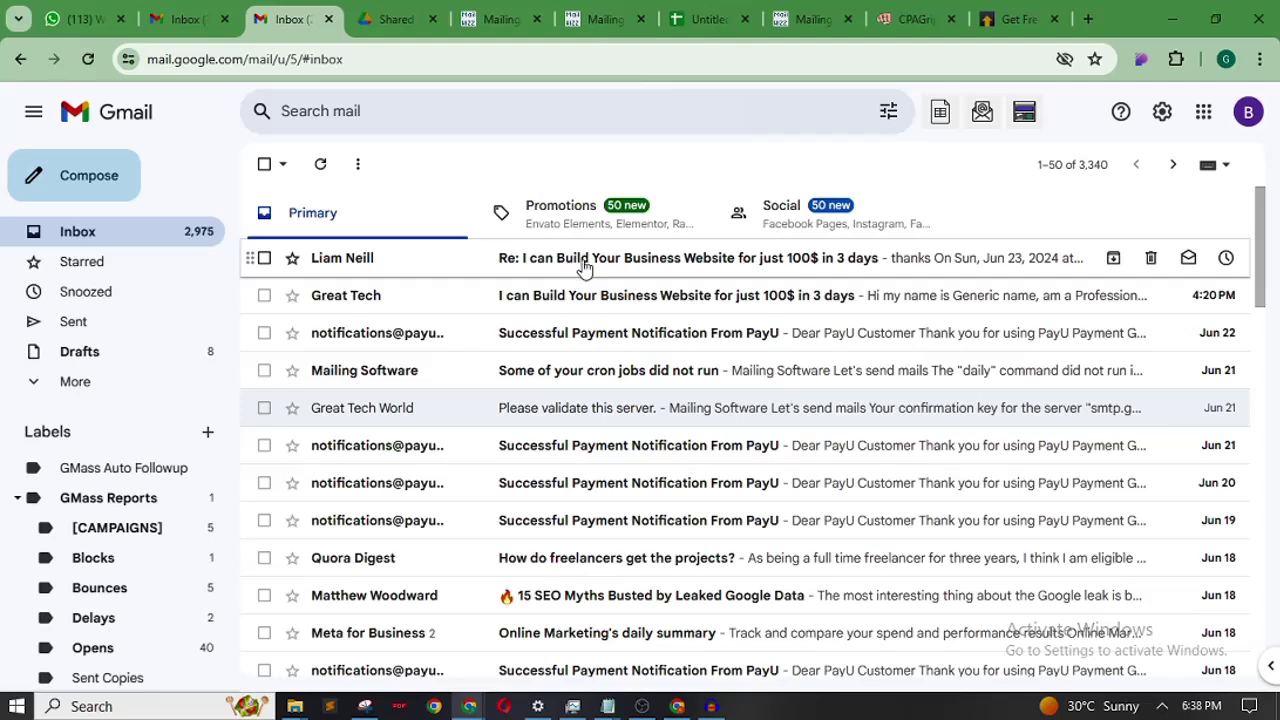
- Review the signed-in Google accounts and the recipient email list in the untitled spreadsheet, then return to the reply-to inbox
click(1248, 114)
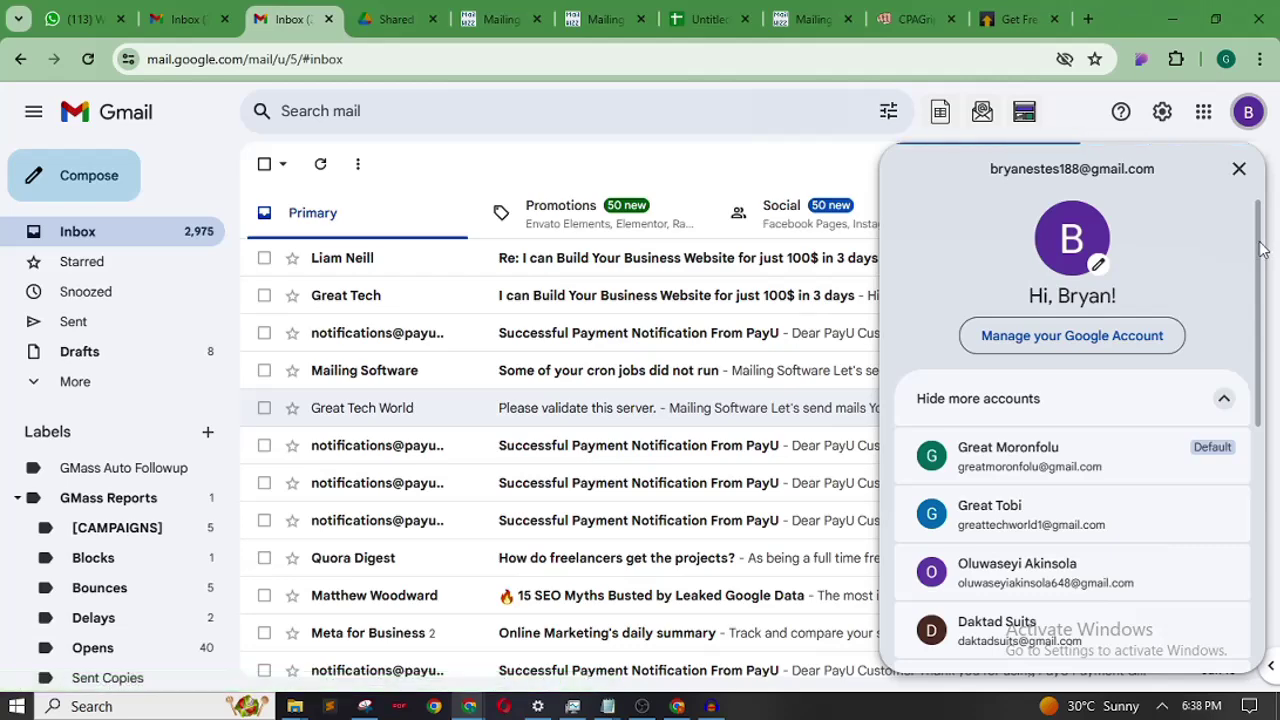
drag(1260, 262, 1258, 340)
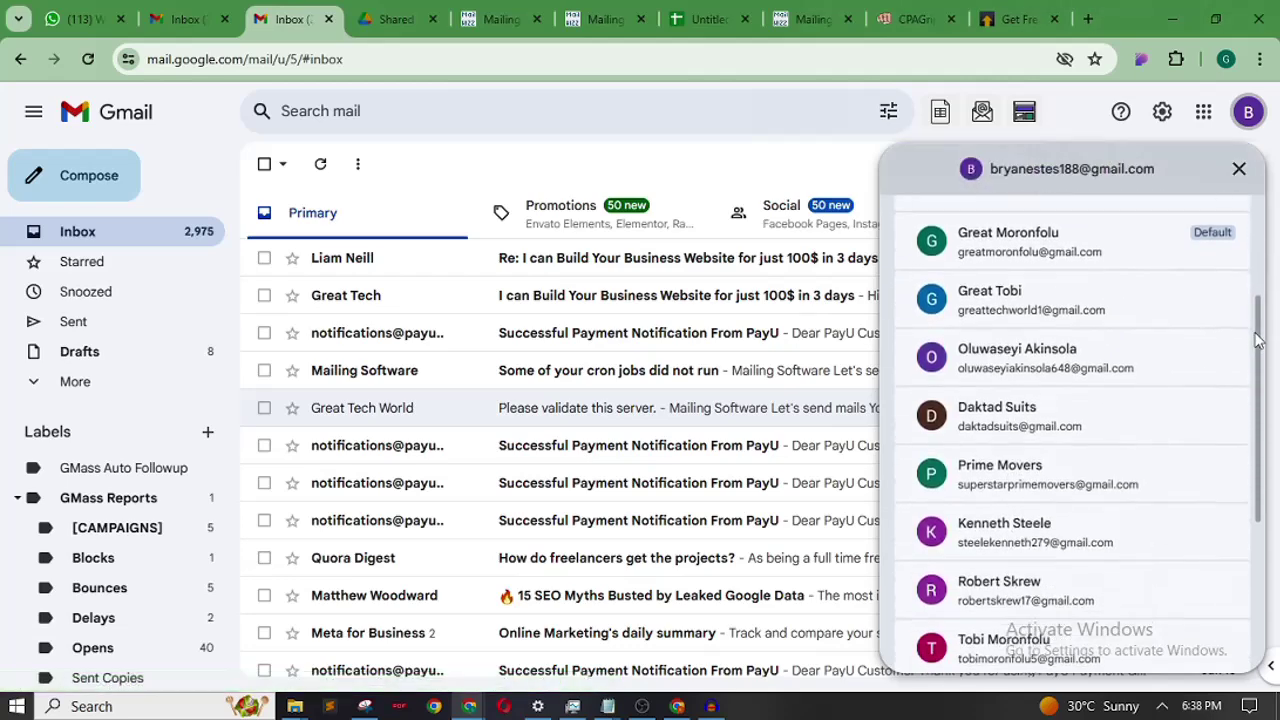
click(692, 24)
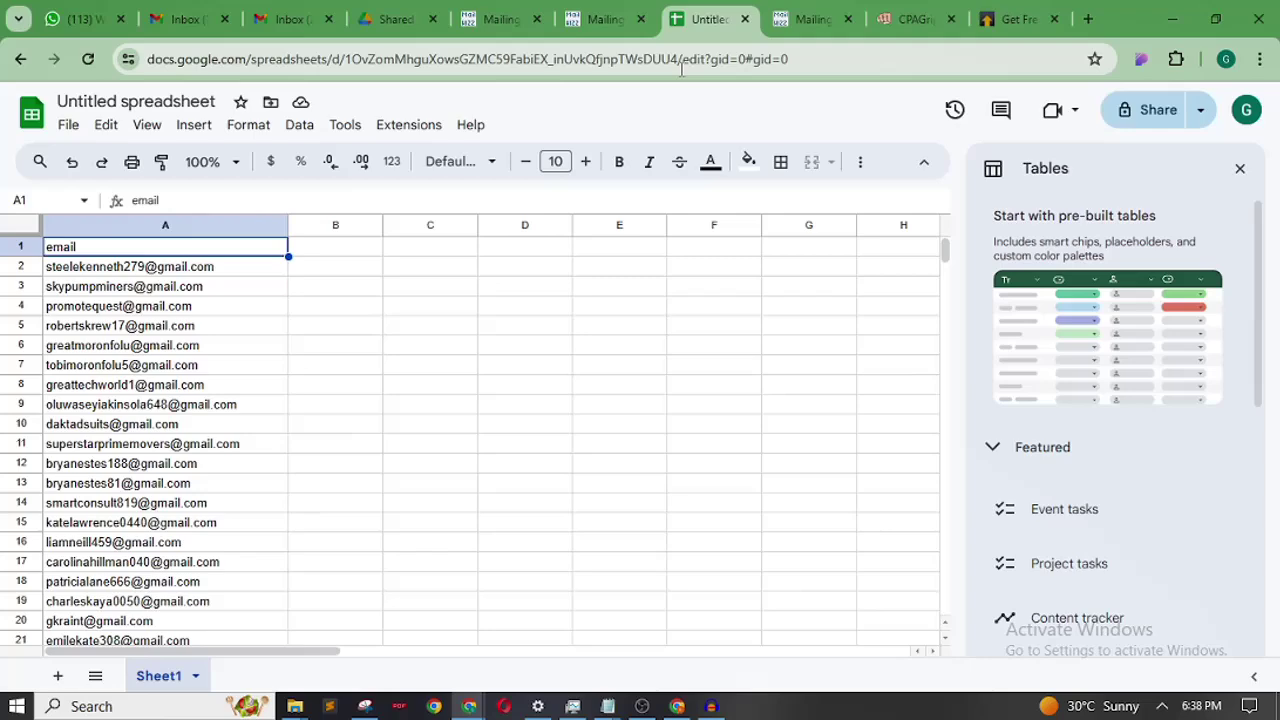
click(285, 20)
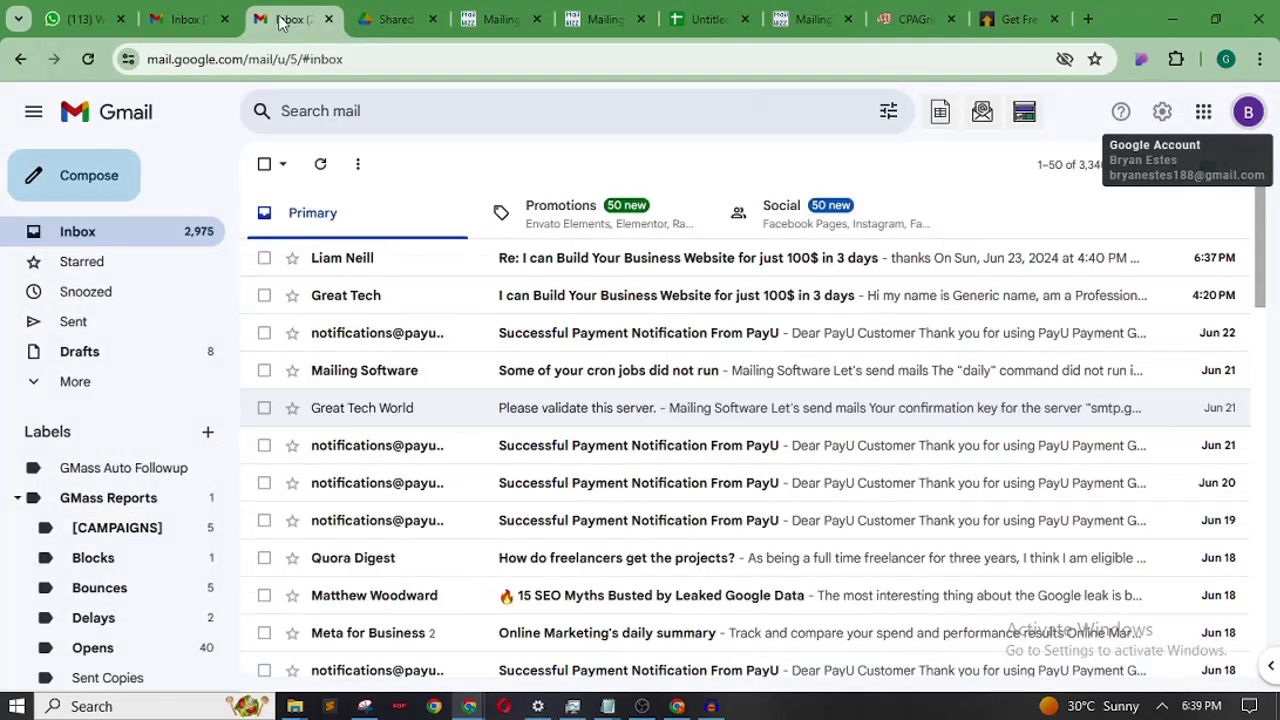